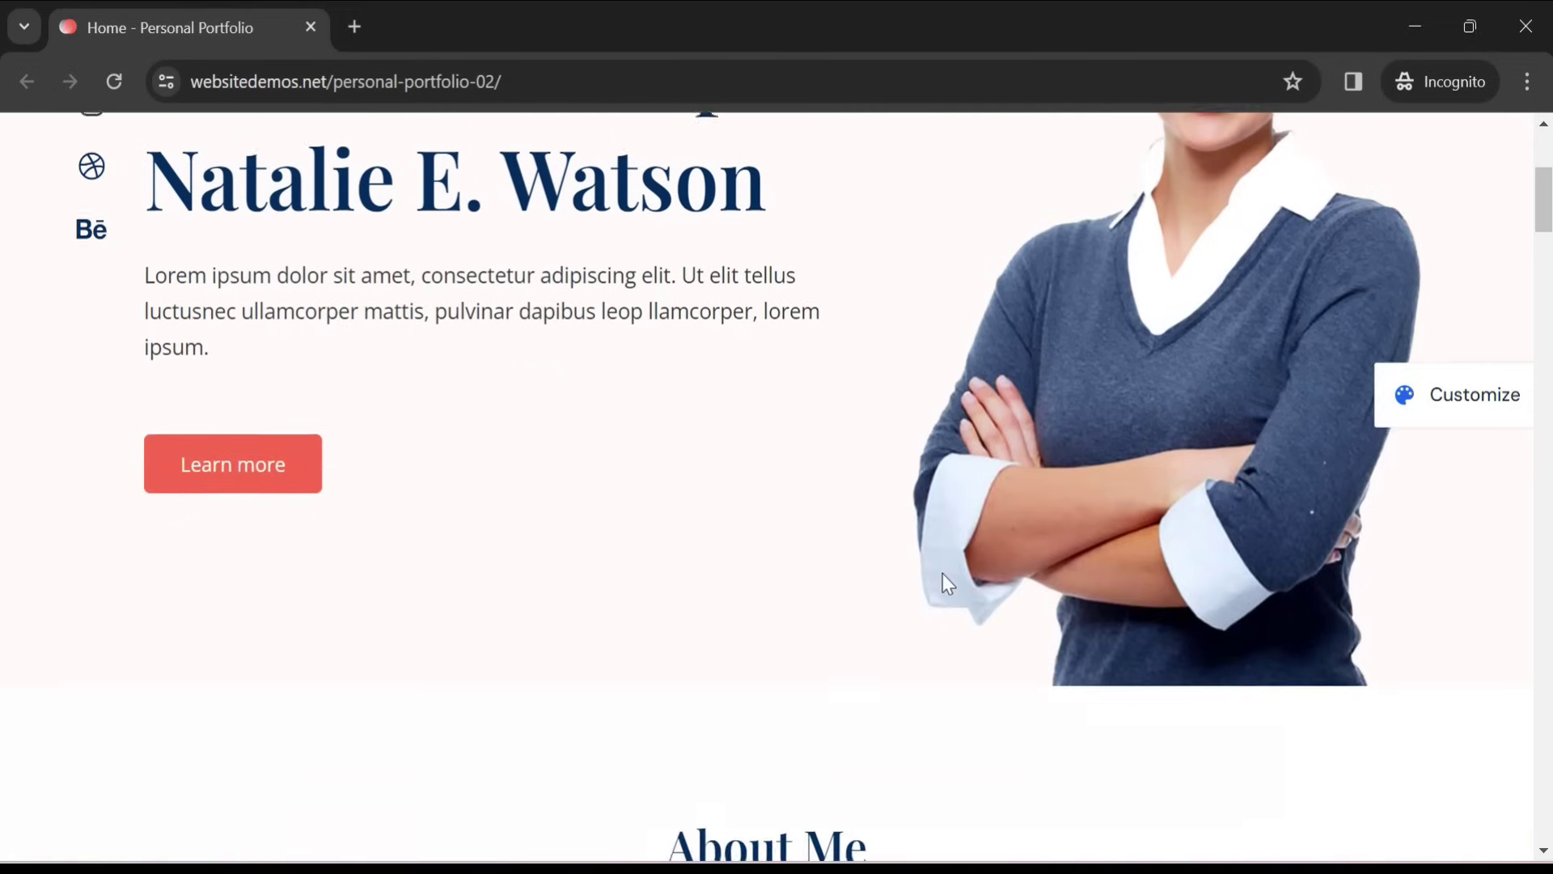
Scroll down and back up through the Personal Portfolio demo home page, then return to Home
scroll(948, 583, down, 9)
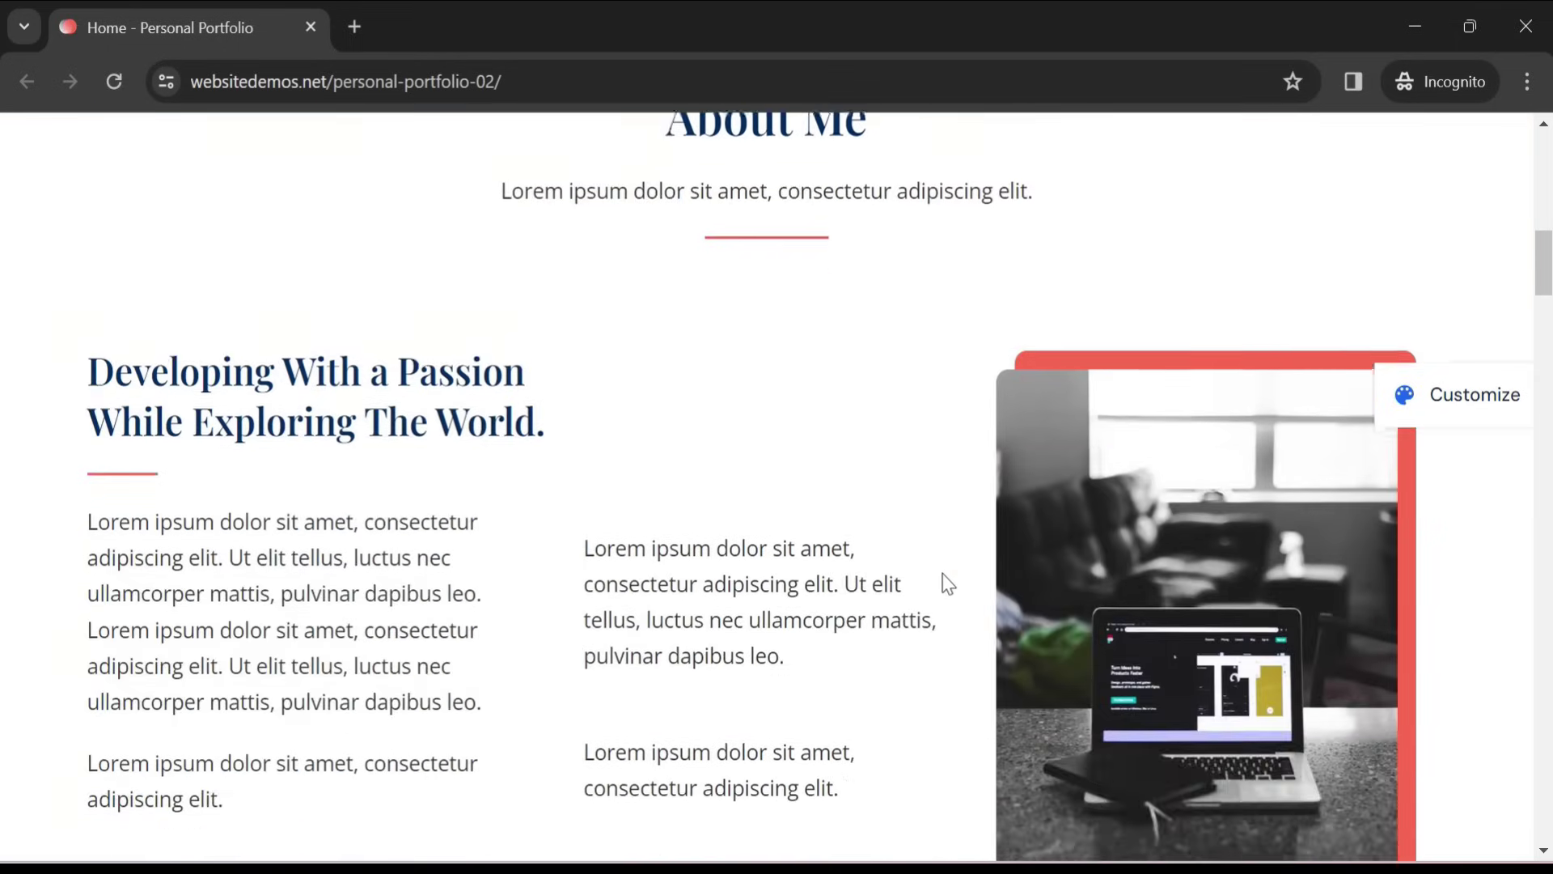
scroll(948, 582, down, 9)
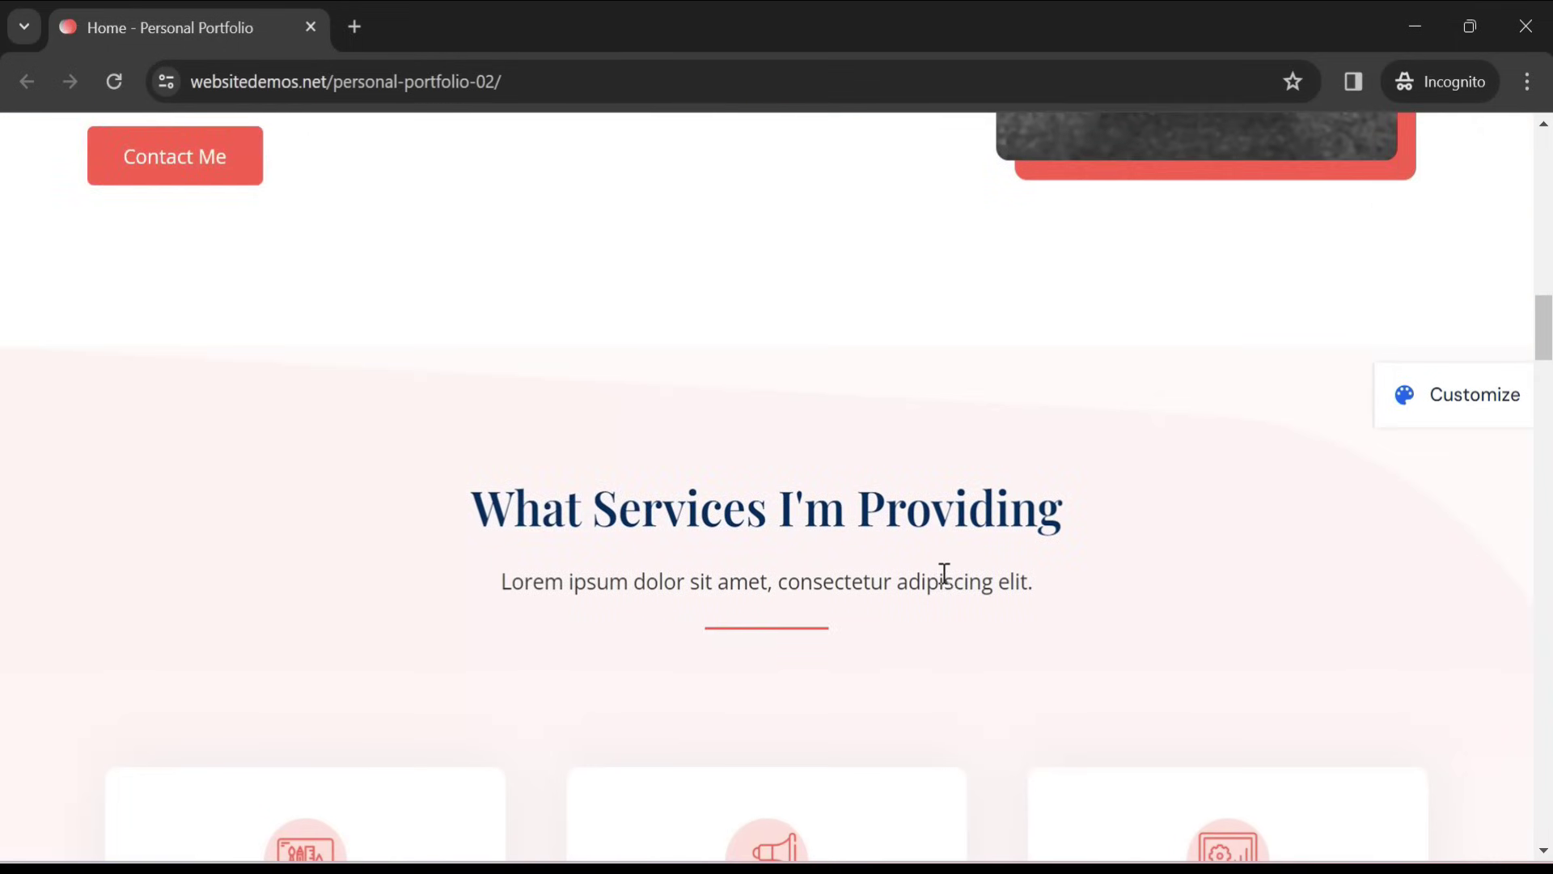
scroll(944, 572, down, 13)
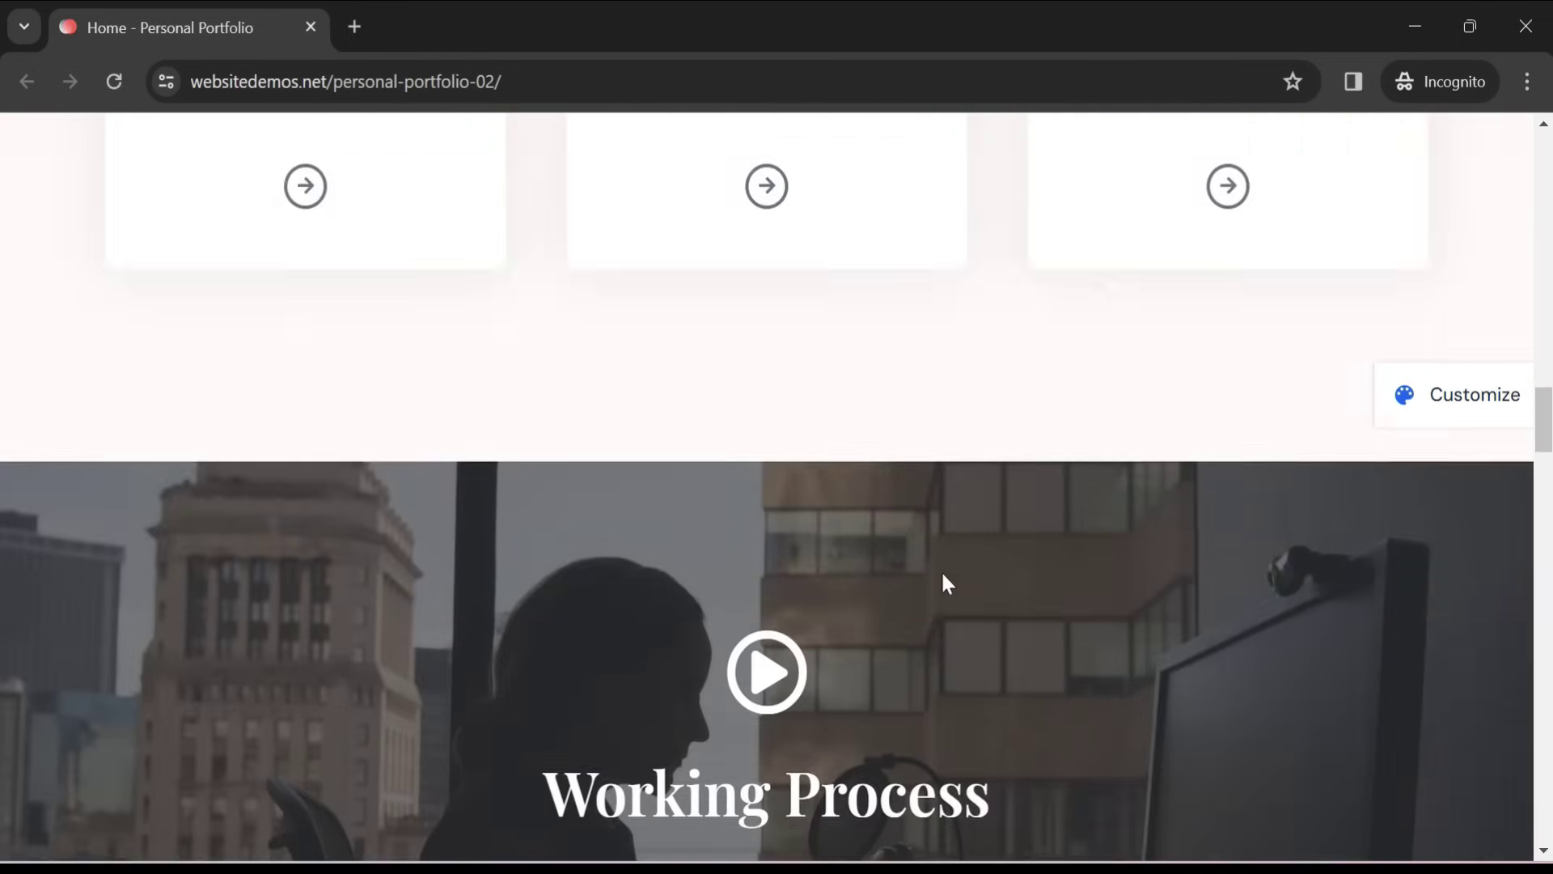
scroll(945, 579, down, 11)
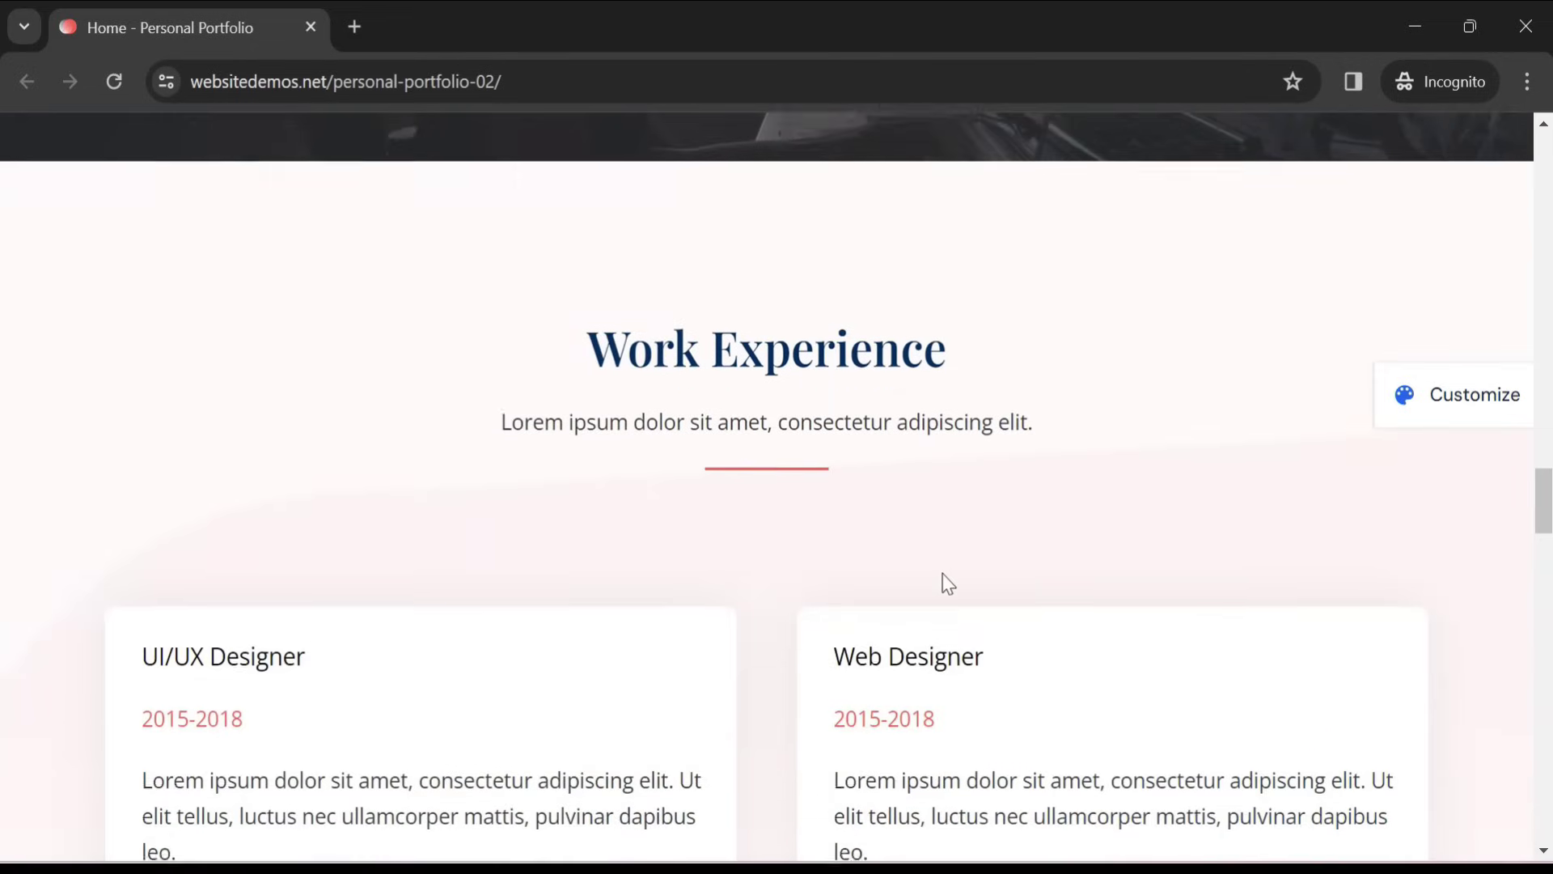
scroll(948, 583, down, 10)
scroll(948, 582, down, 9)
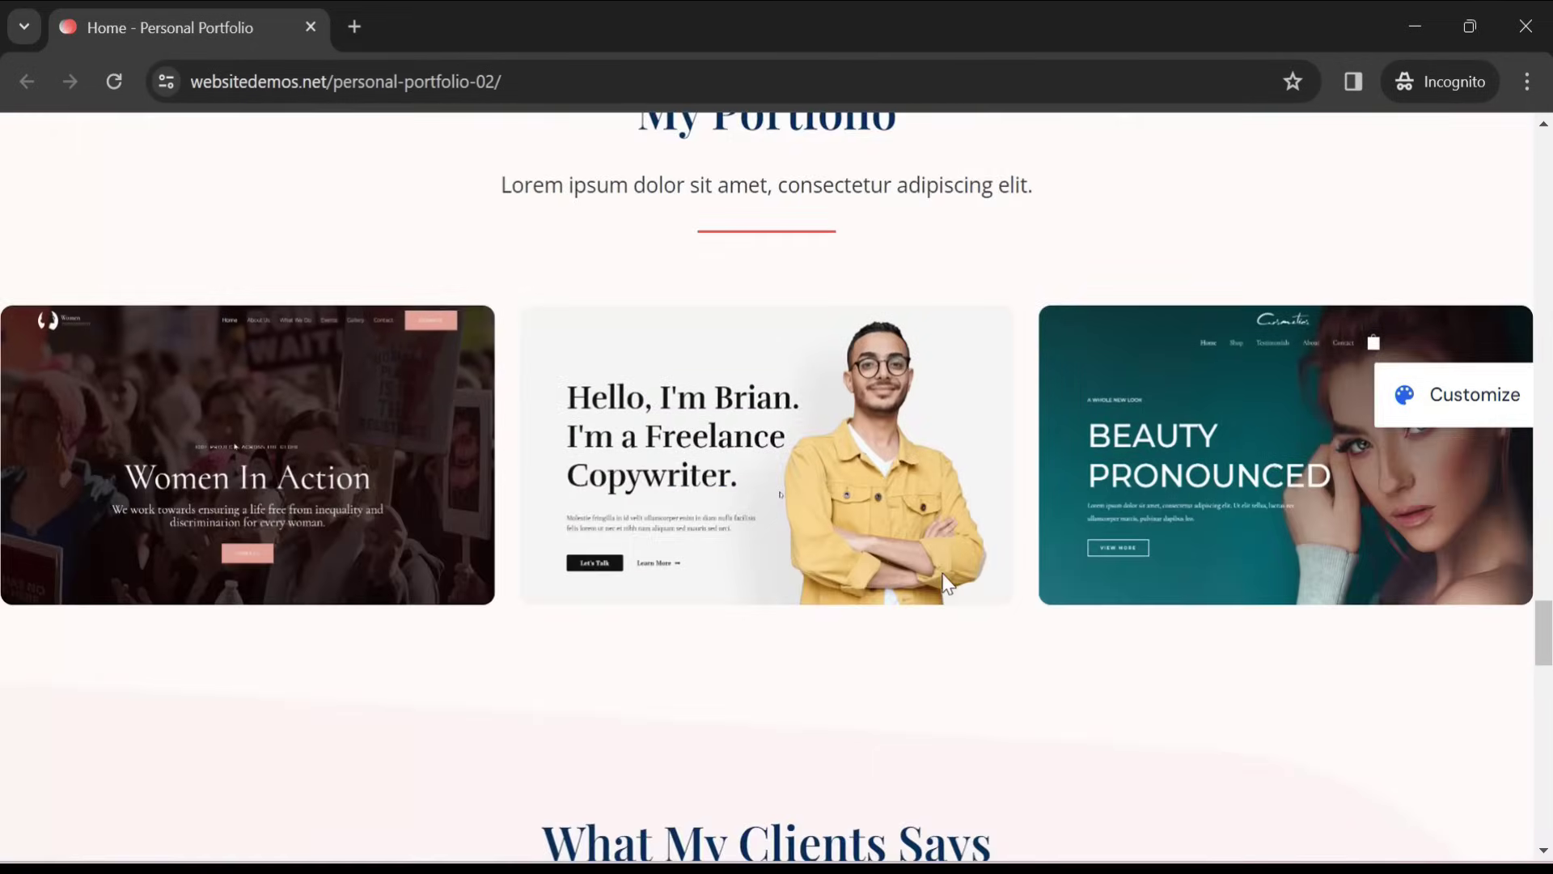
scroll(948, 584, down, 15)
scroll(947, 583, down, 10)
scroll(948, 582, up, 8)
scroll(947, 580, up, 20)
scroll(948, 584, up, 20)
scroll(947, 583, up, 5)
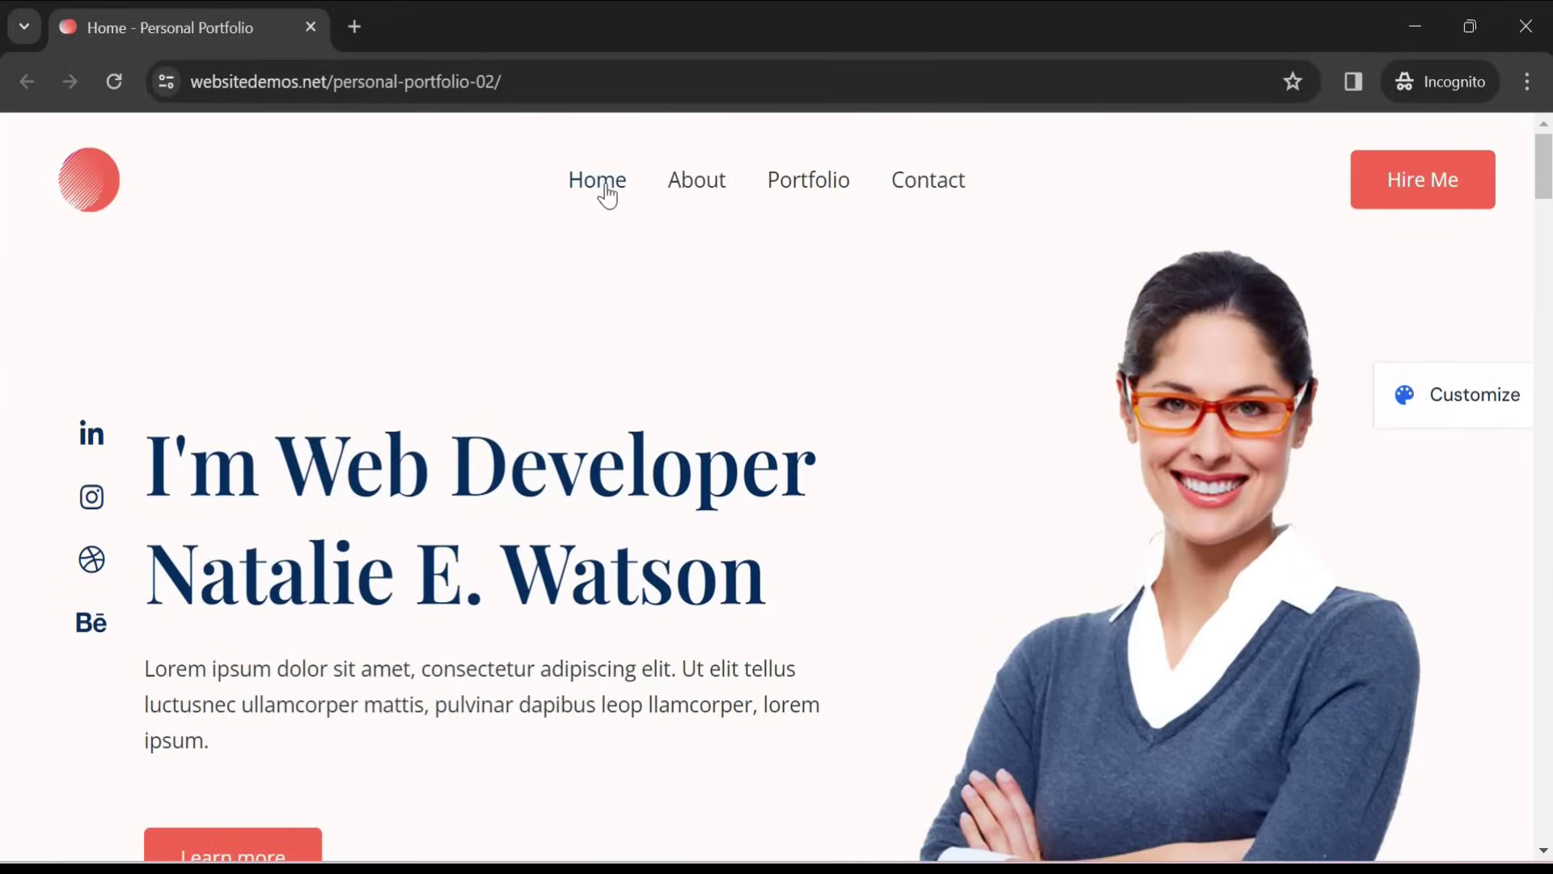
click(605, 191)
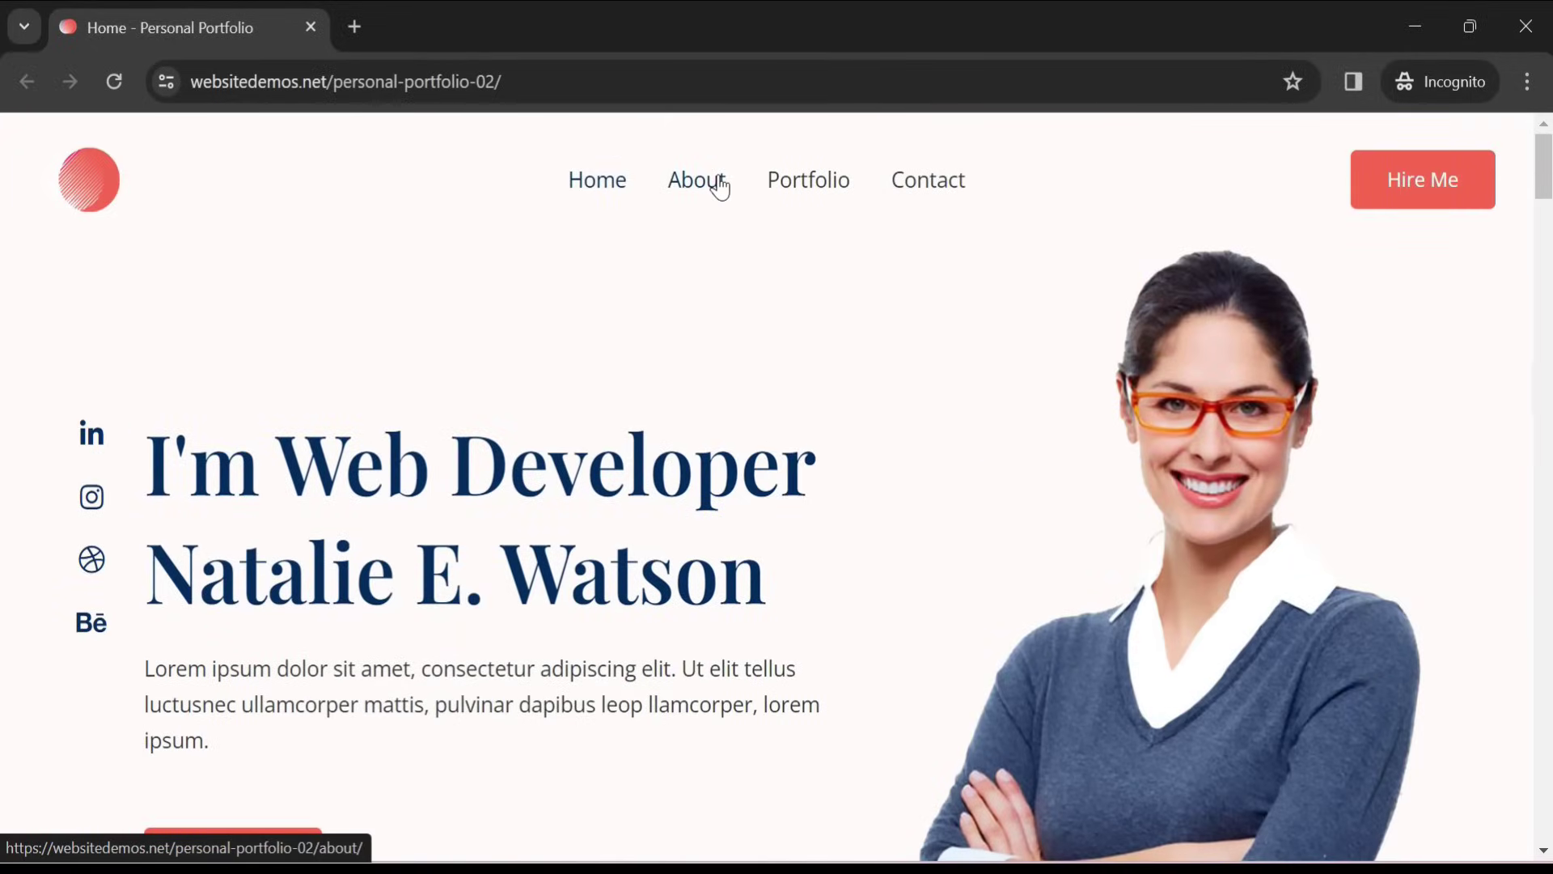
Browse the demo's About page, then move on to its Portfolio page
click(720, 184)
scroll(845, 493, down, 5)
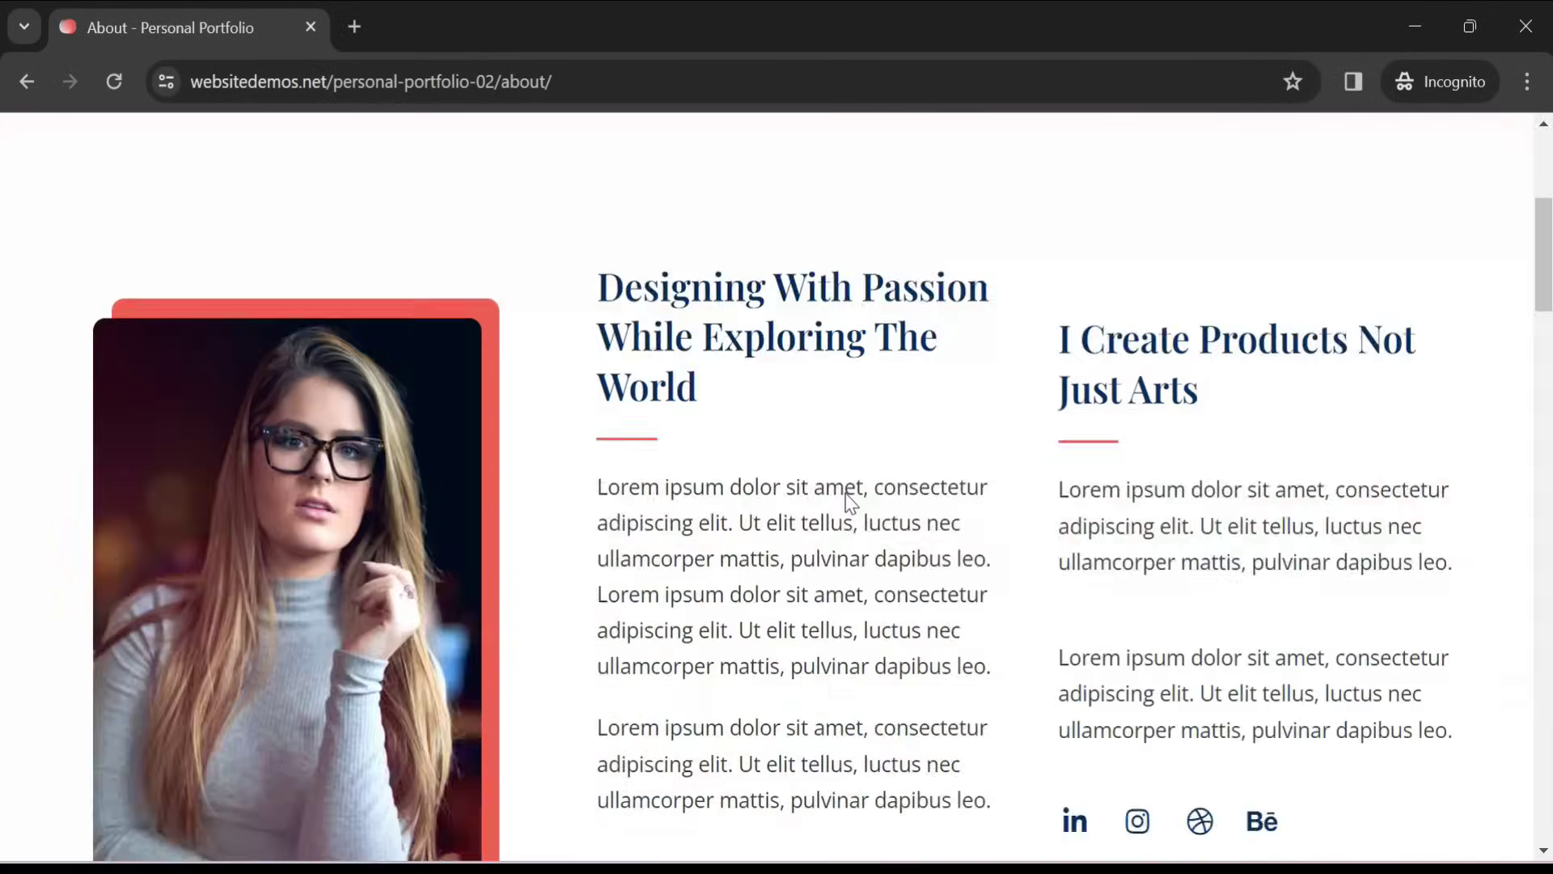
scroll(849, 500, down, 20)
scroll(845, 494, up, 20)
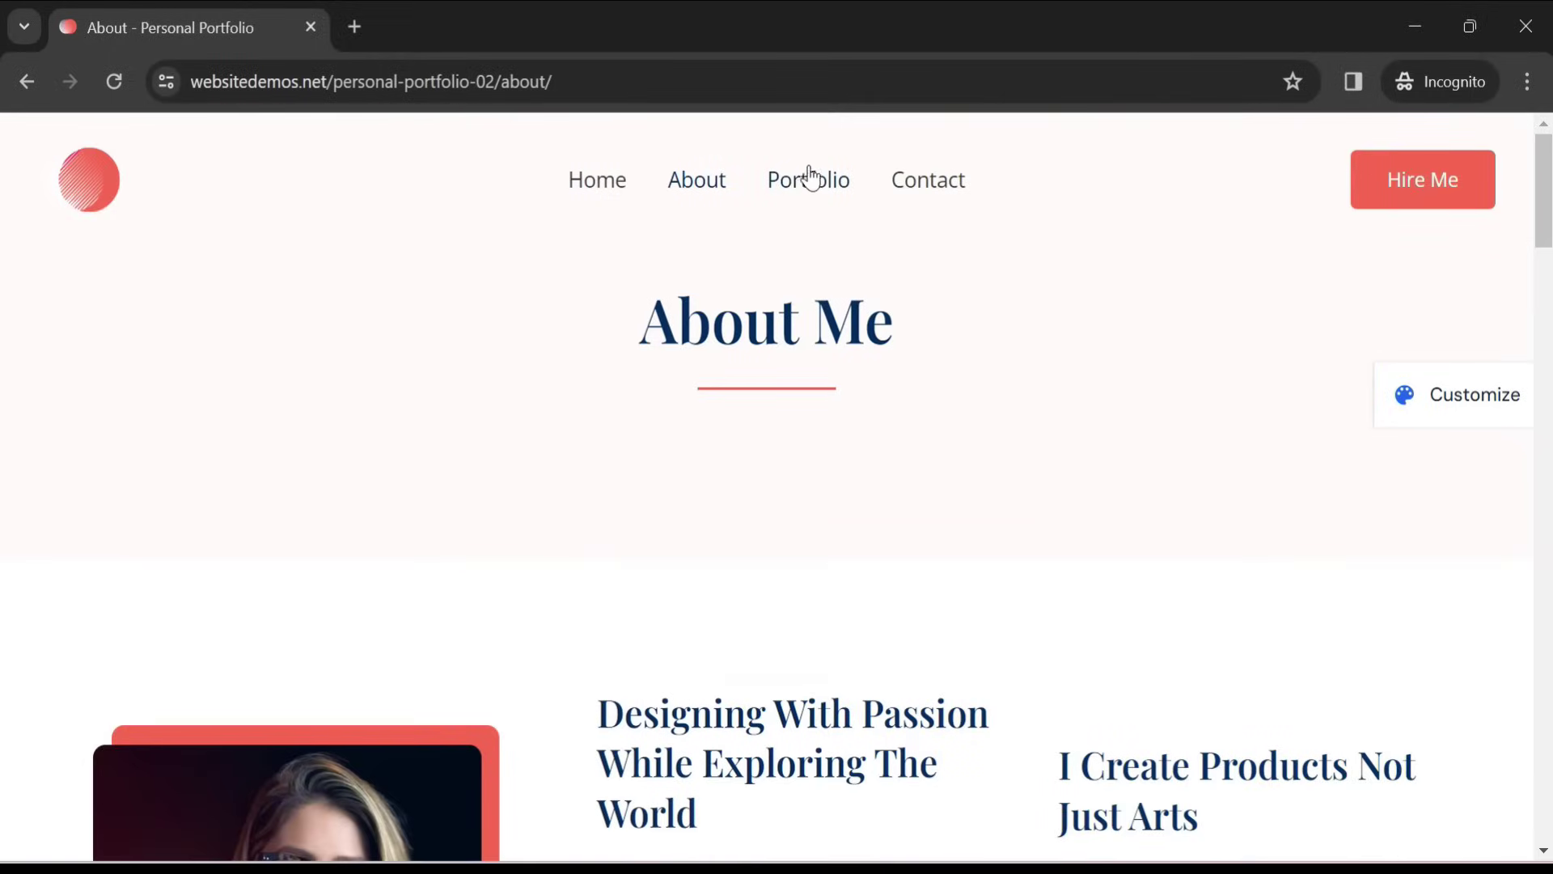
click(807, 179)
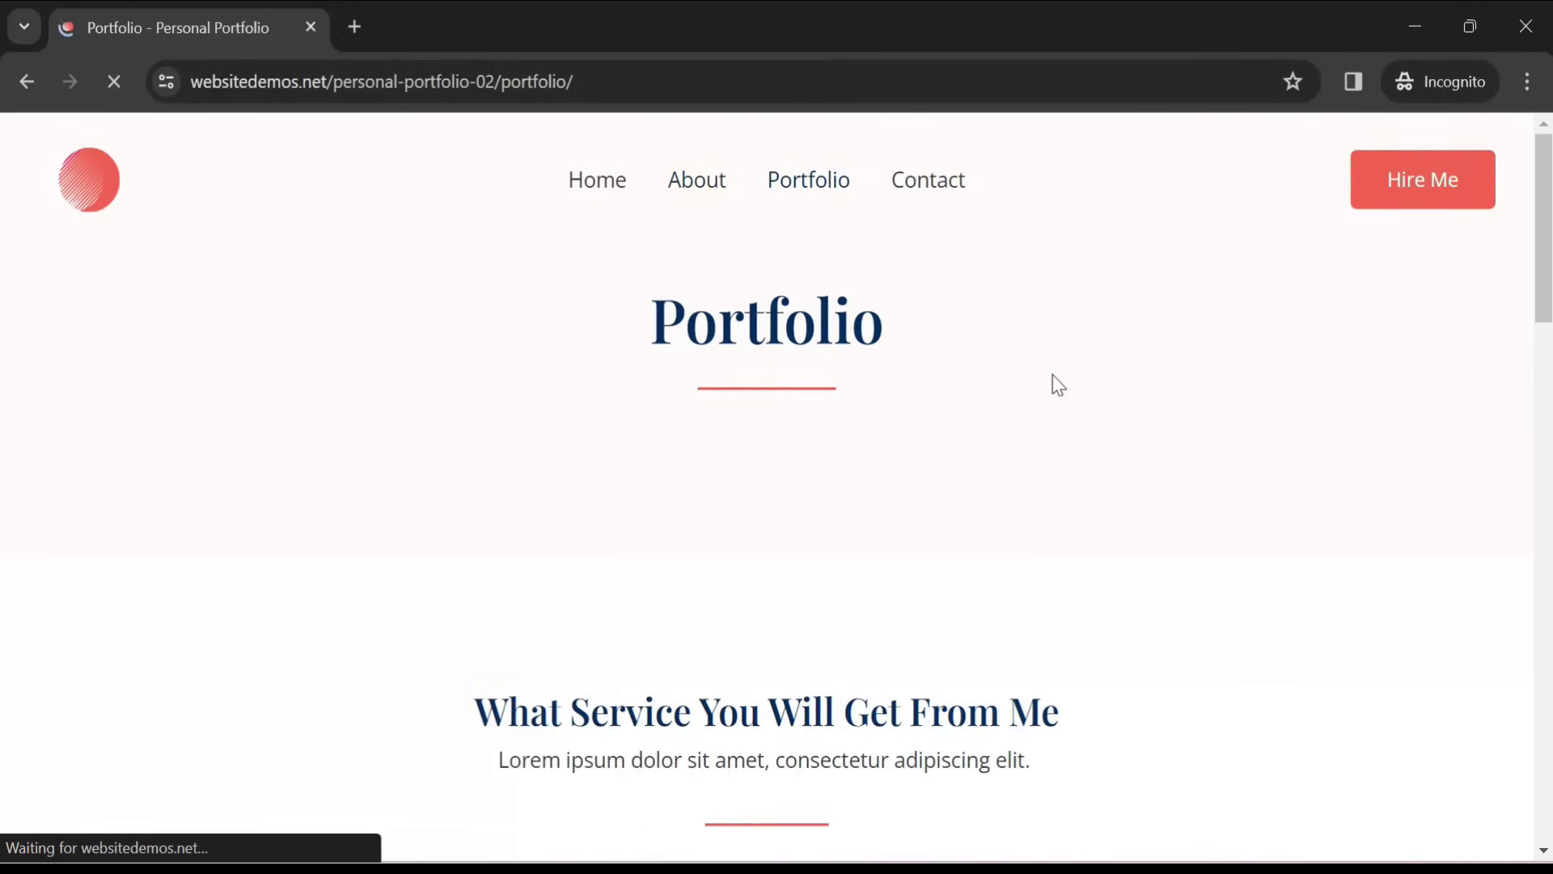
scroll(963, 569, down, 10)
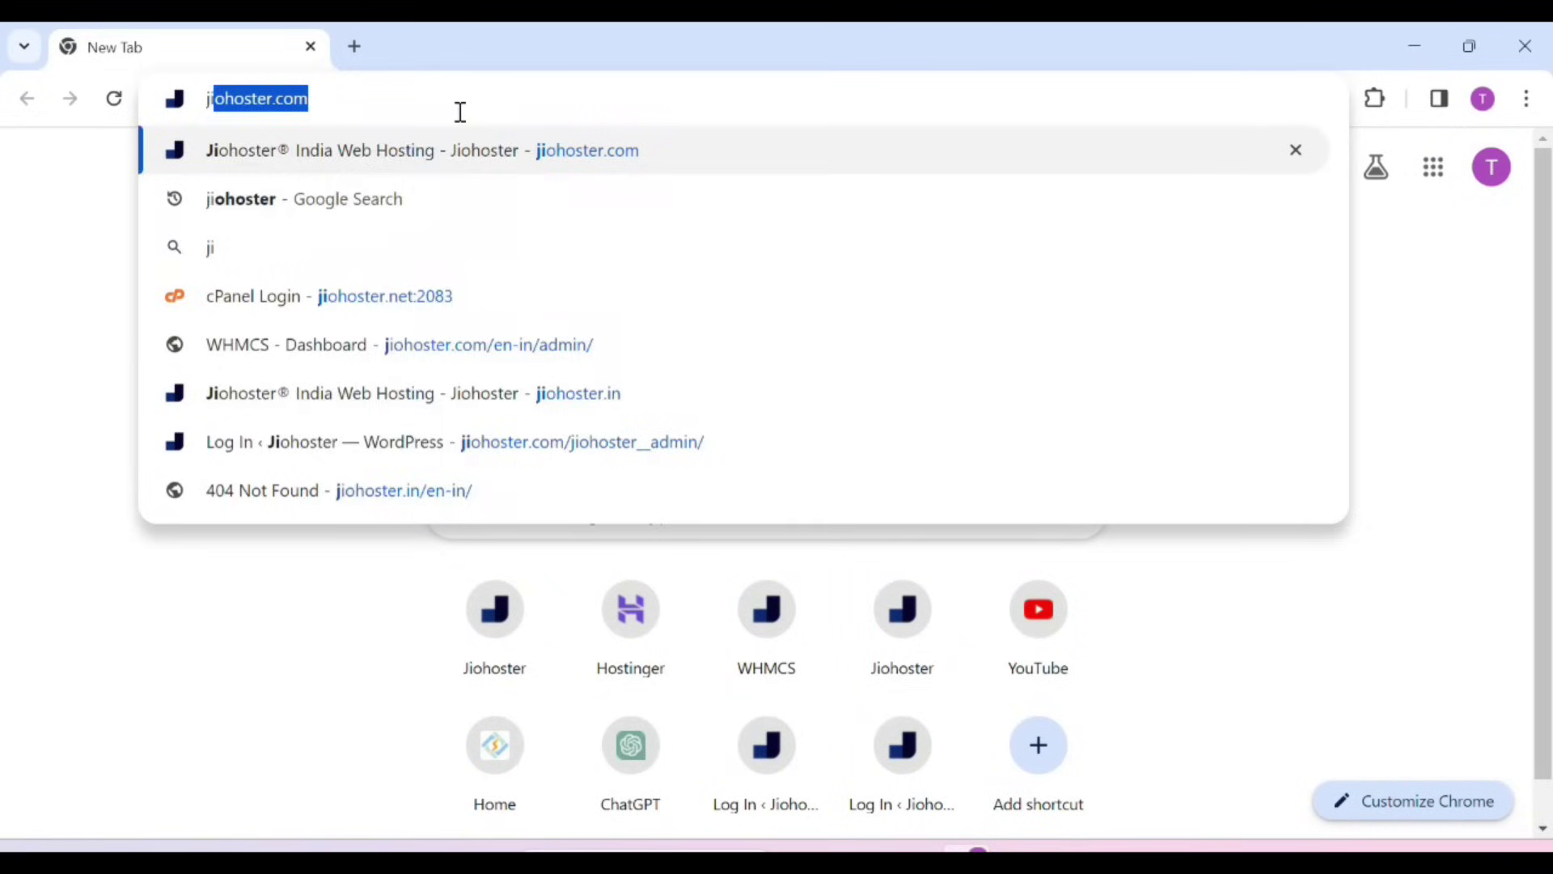
Load jiohoster.com and start ordering the Basic hosting plan
text(io)
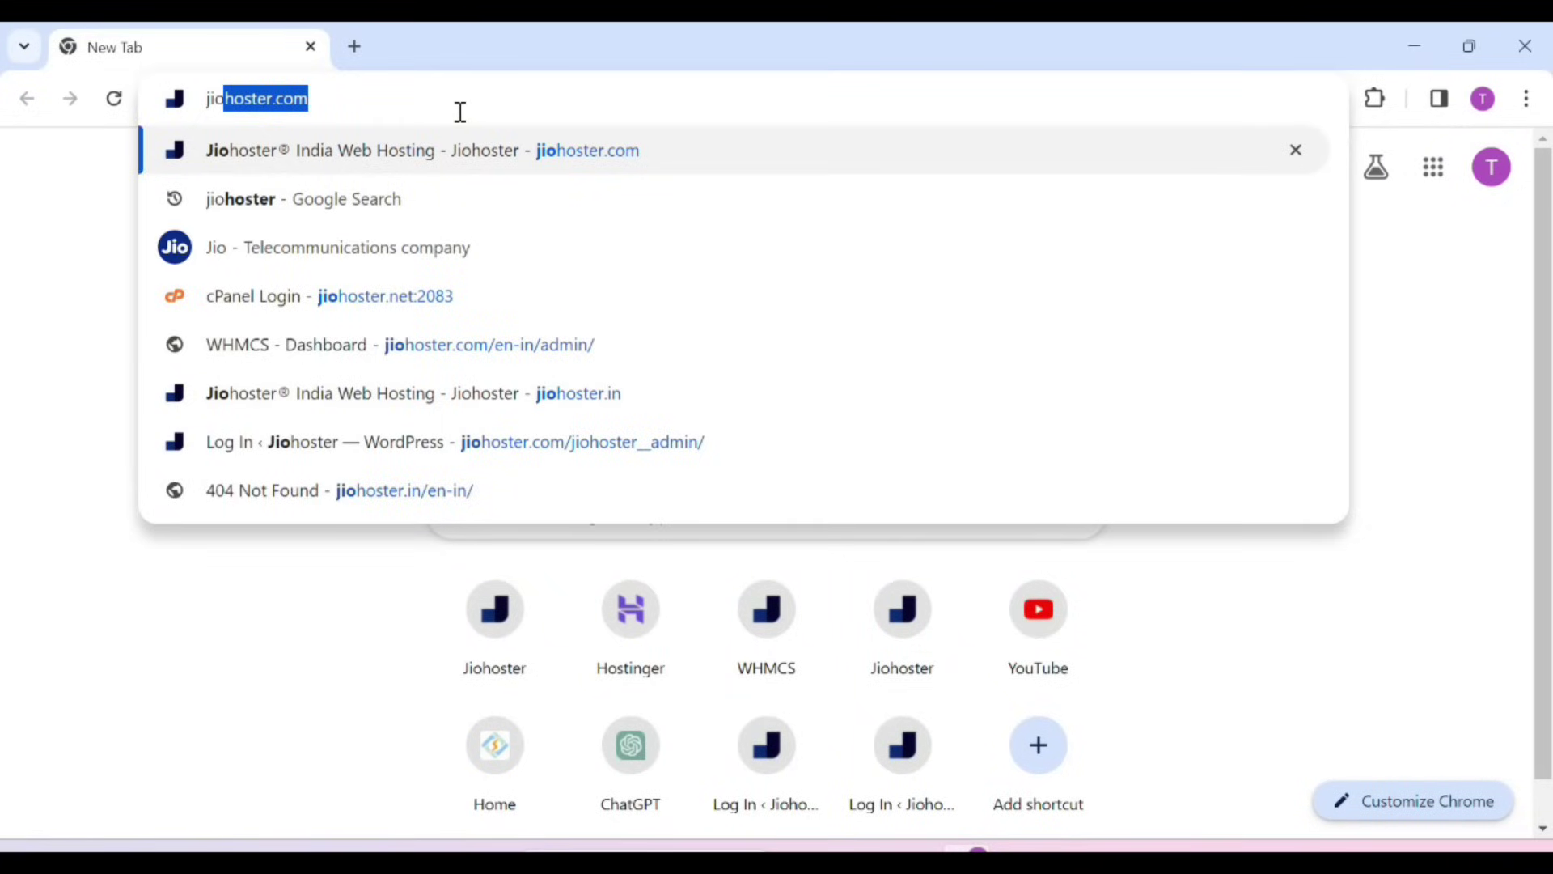
key(Return)
scroll(702, 672, down, 10)
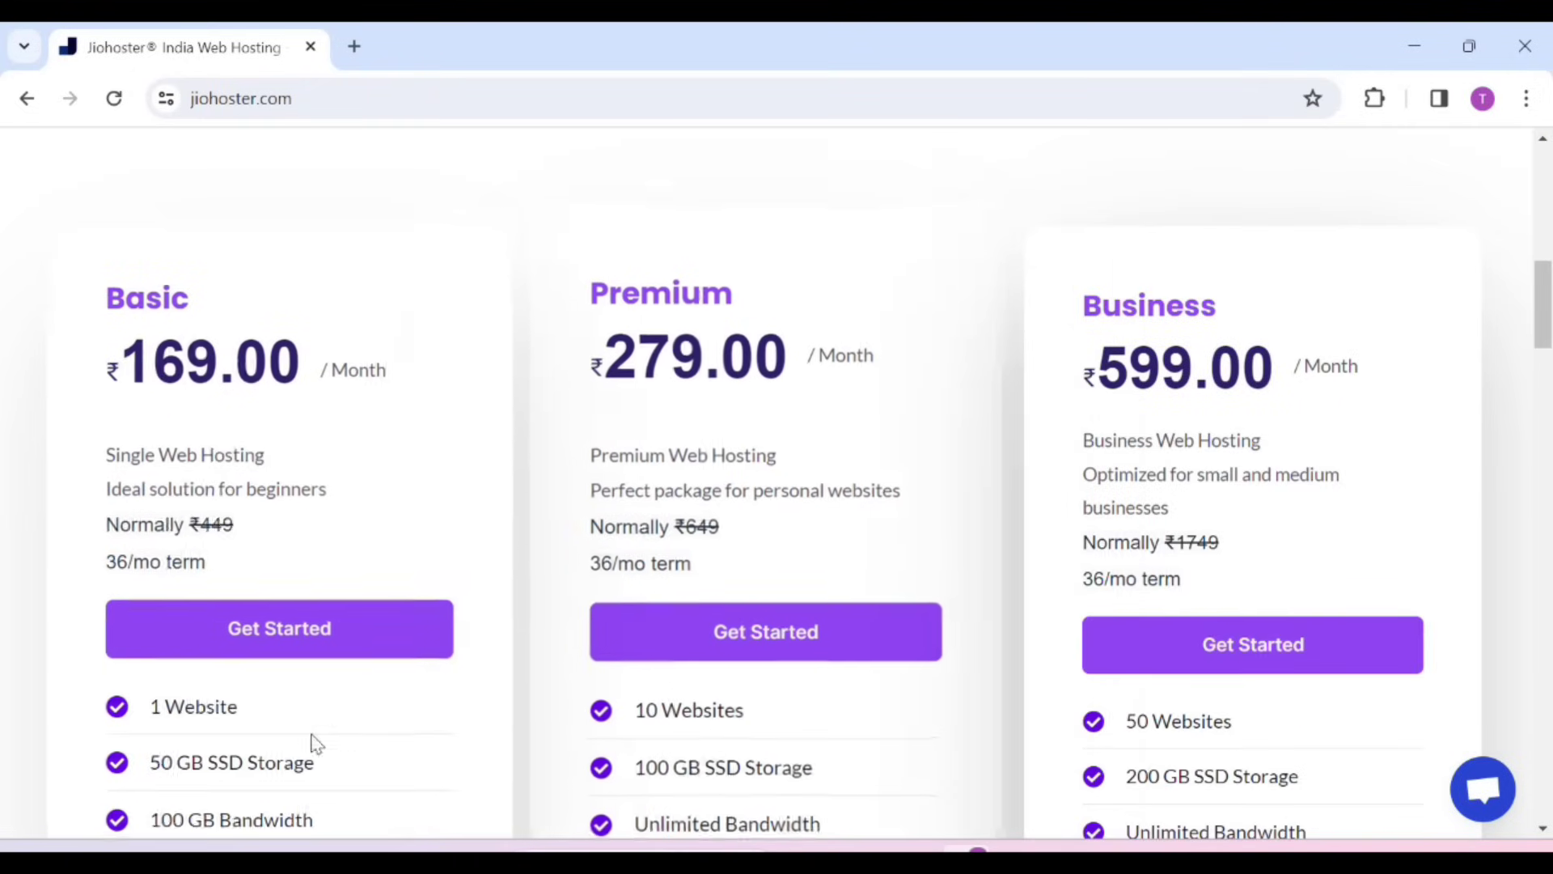
click(291, 633)
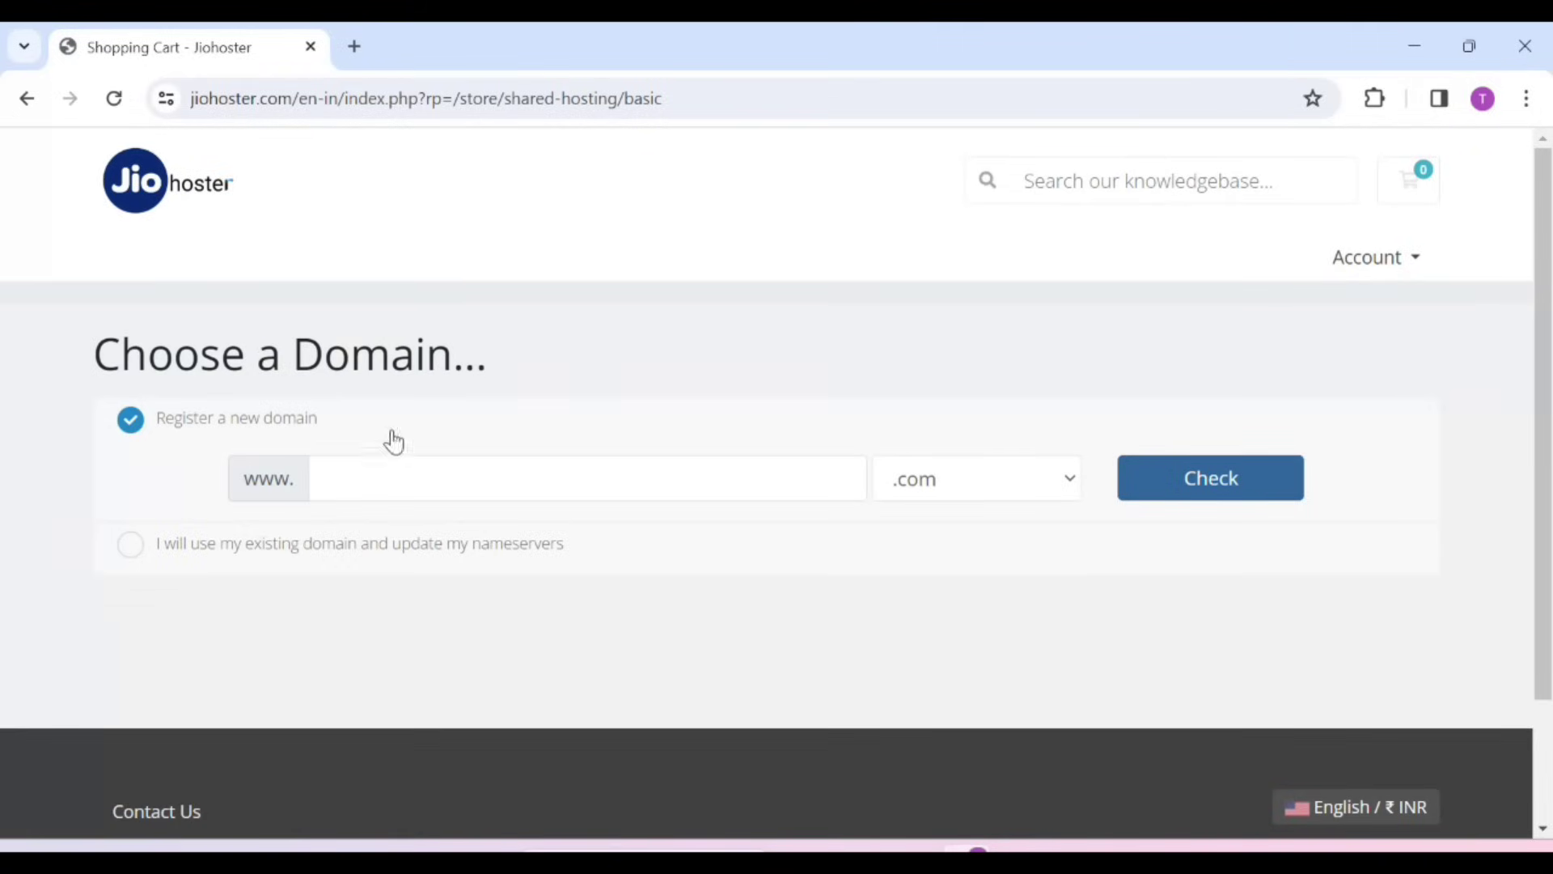
Check that bdatraining.in is available and continue the order with that domain
click(453, 485)
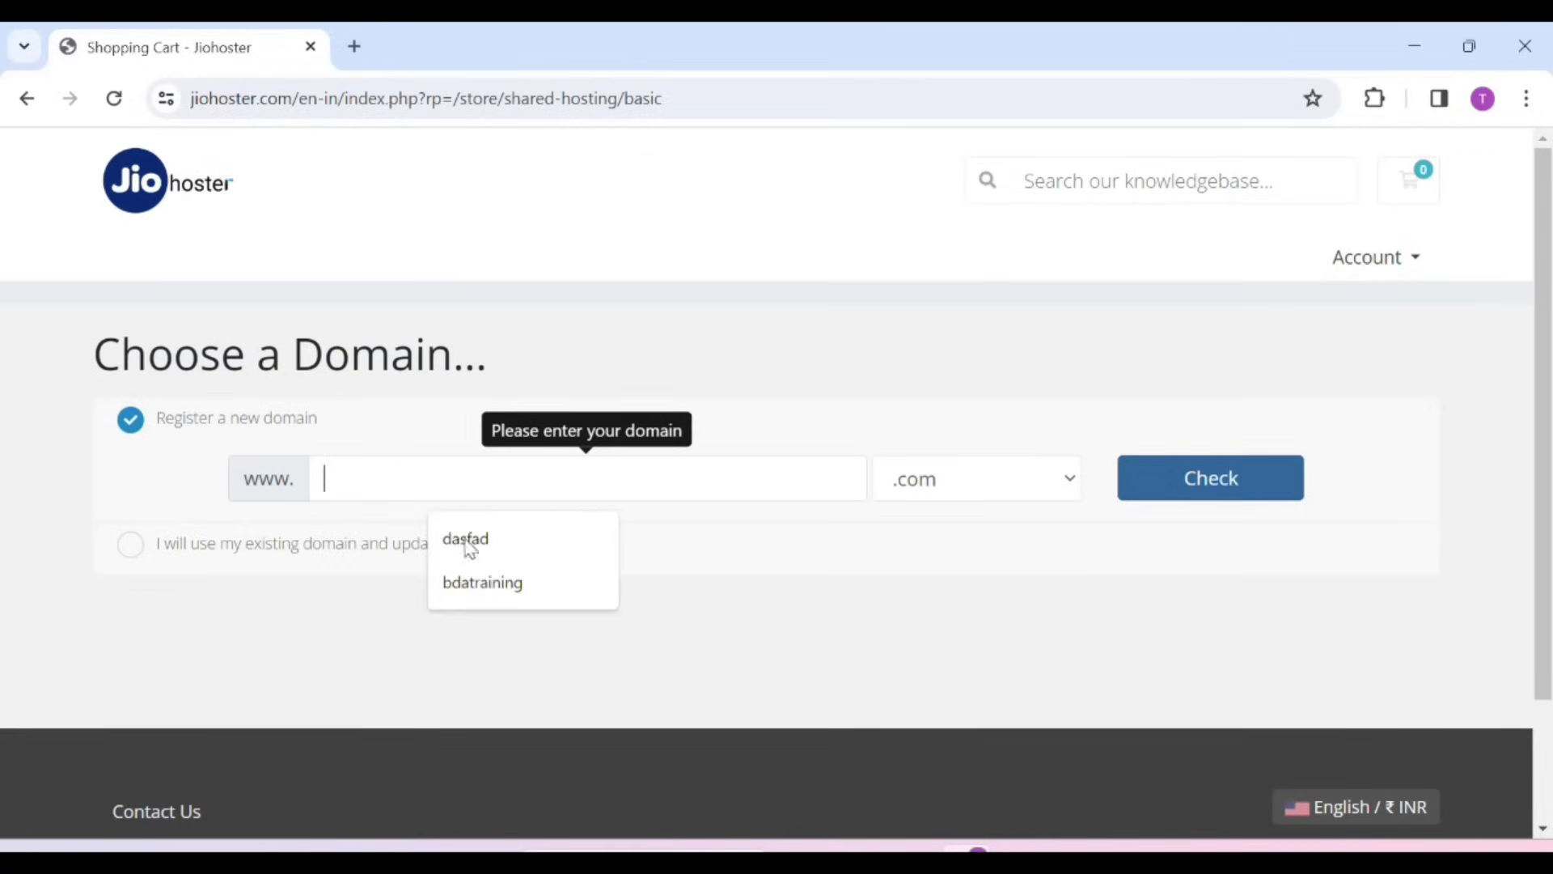
click(477, 580)
click(1016, 477)
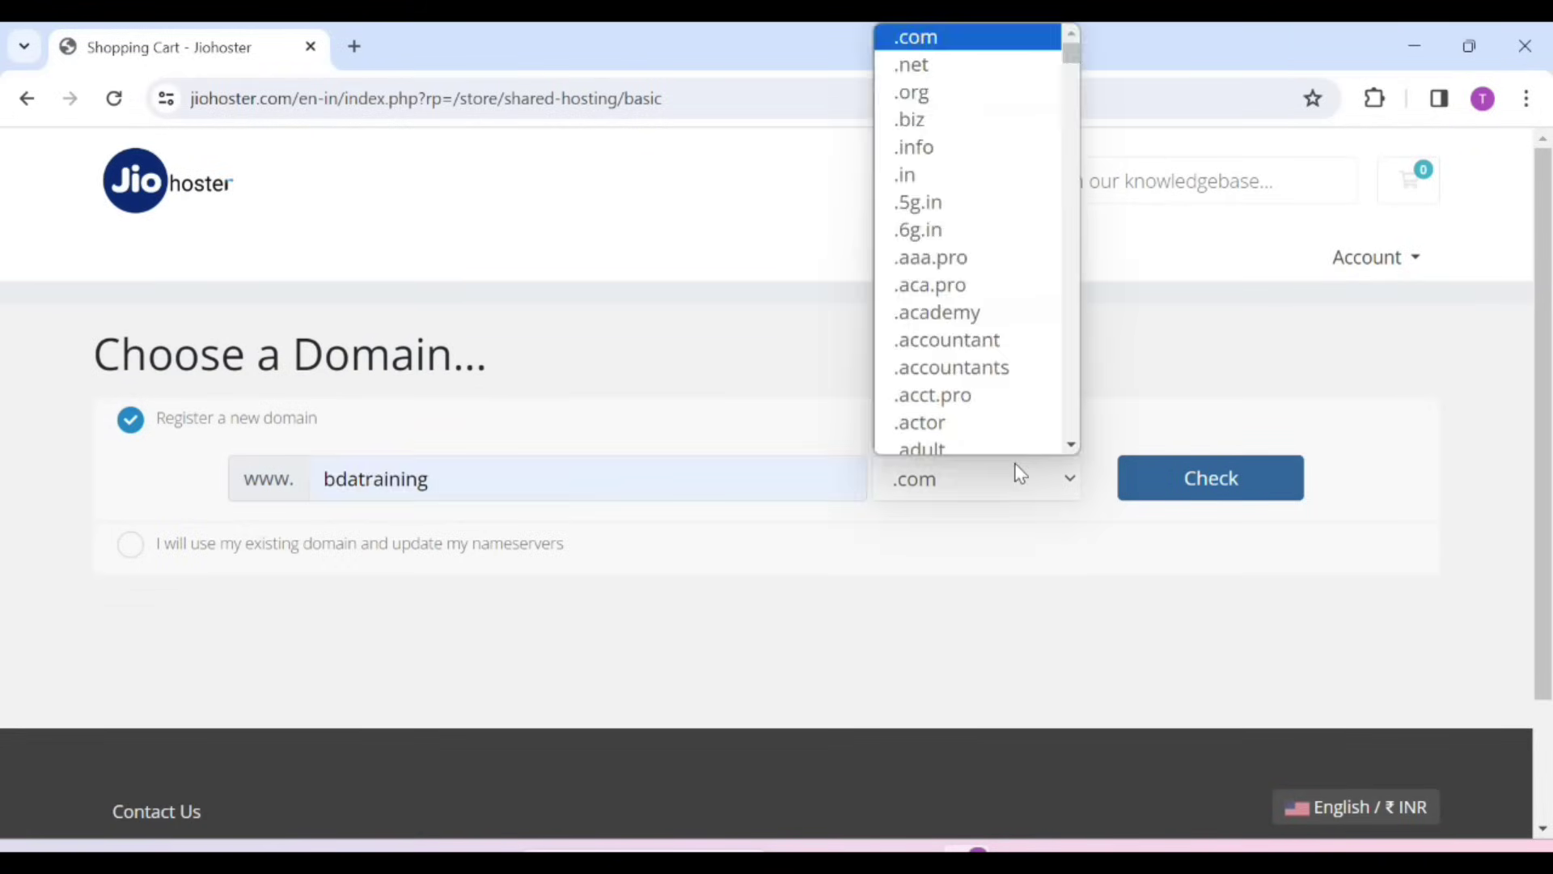
click(936, 167)
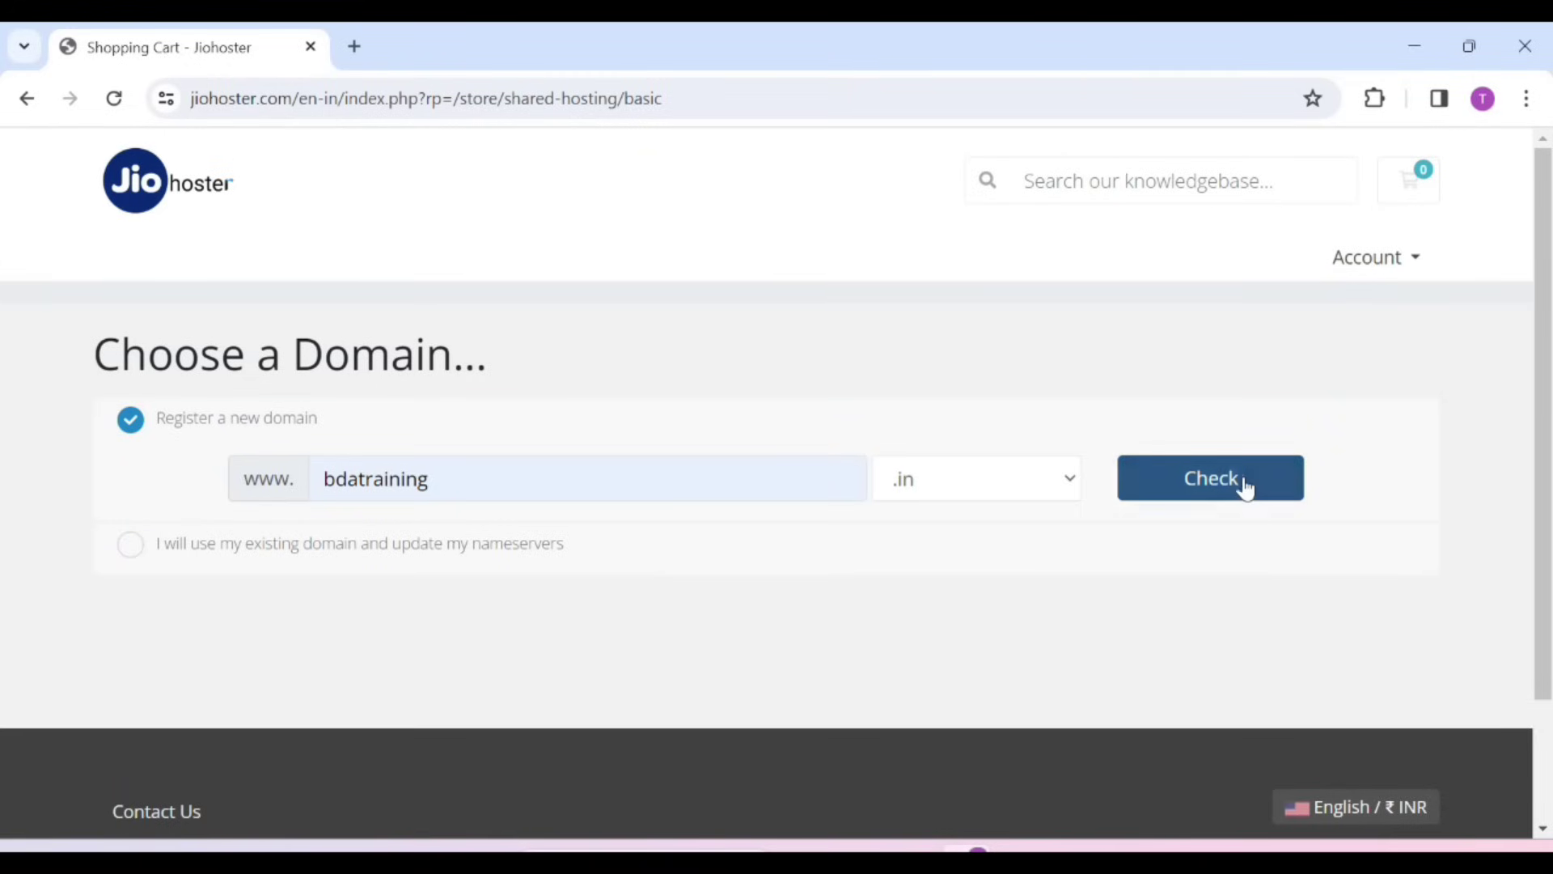
click(1205, 489)
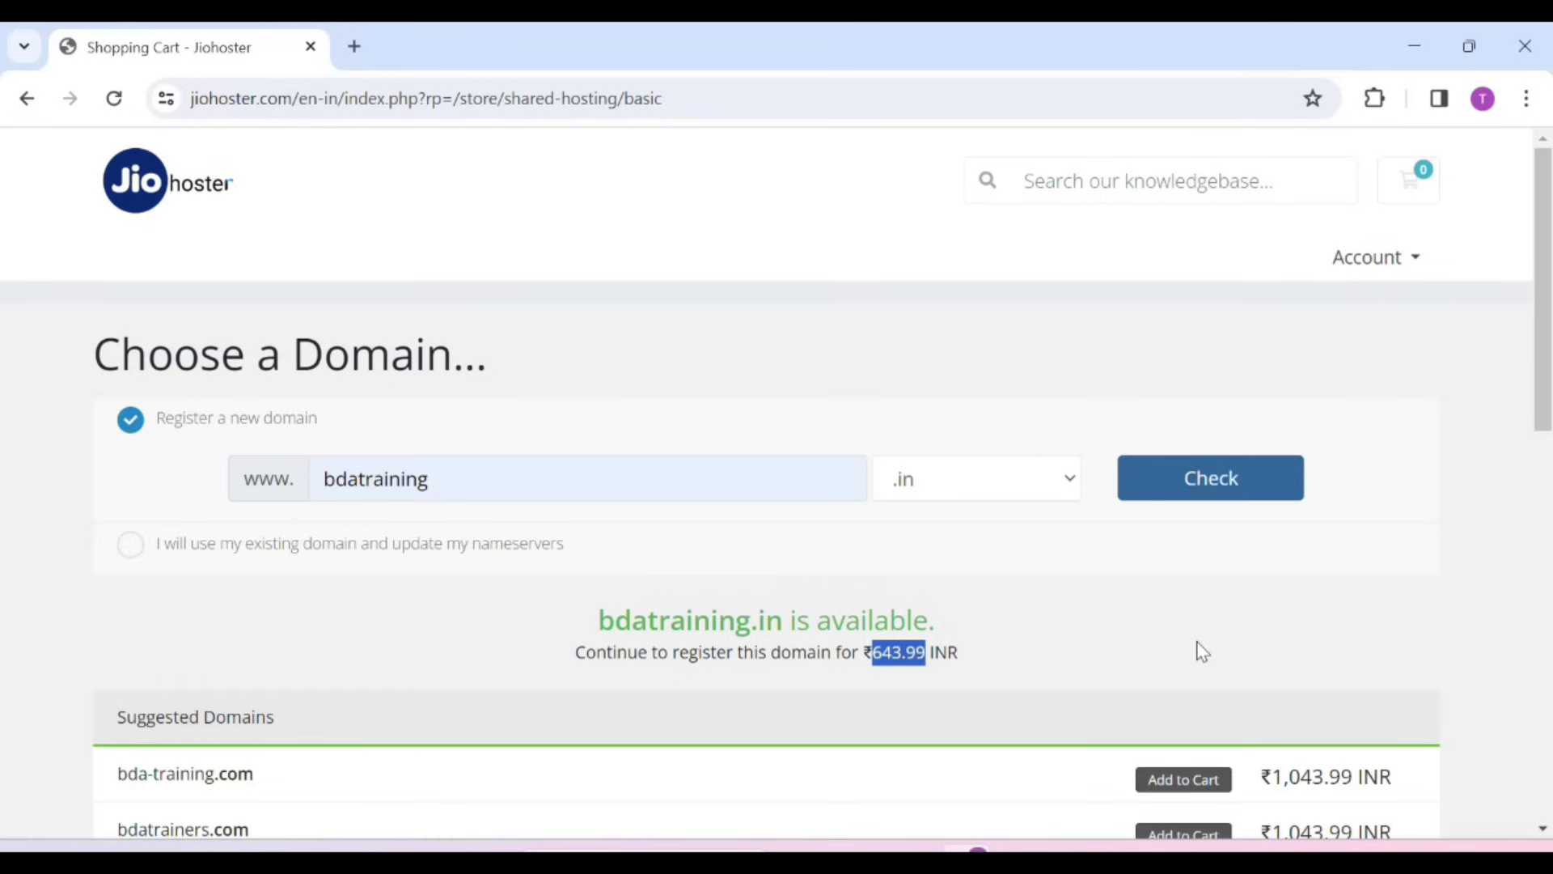
scroll(1202, 651, down, 10)
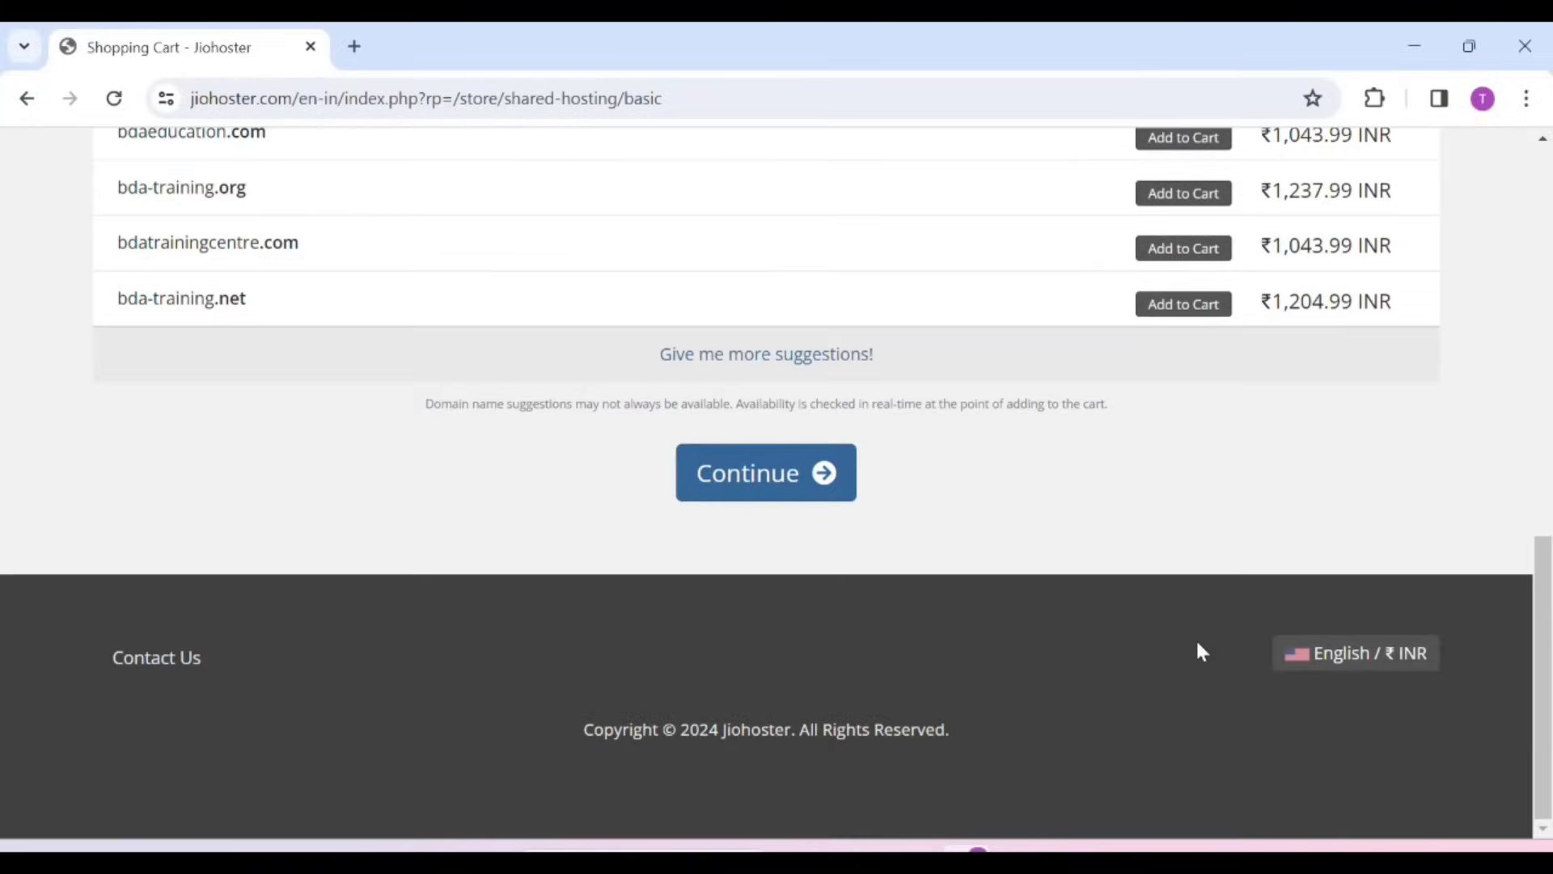
click(800, 482)
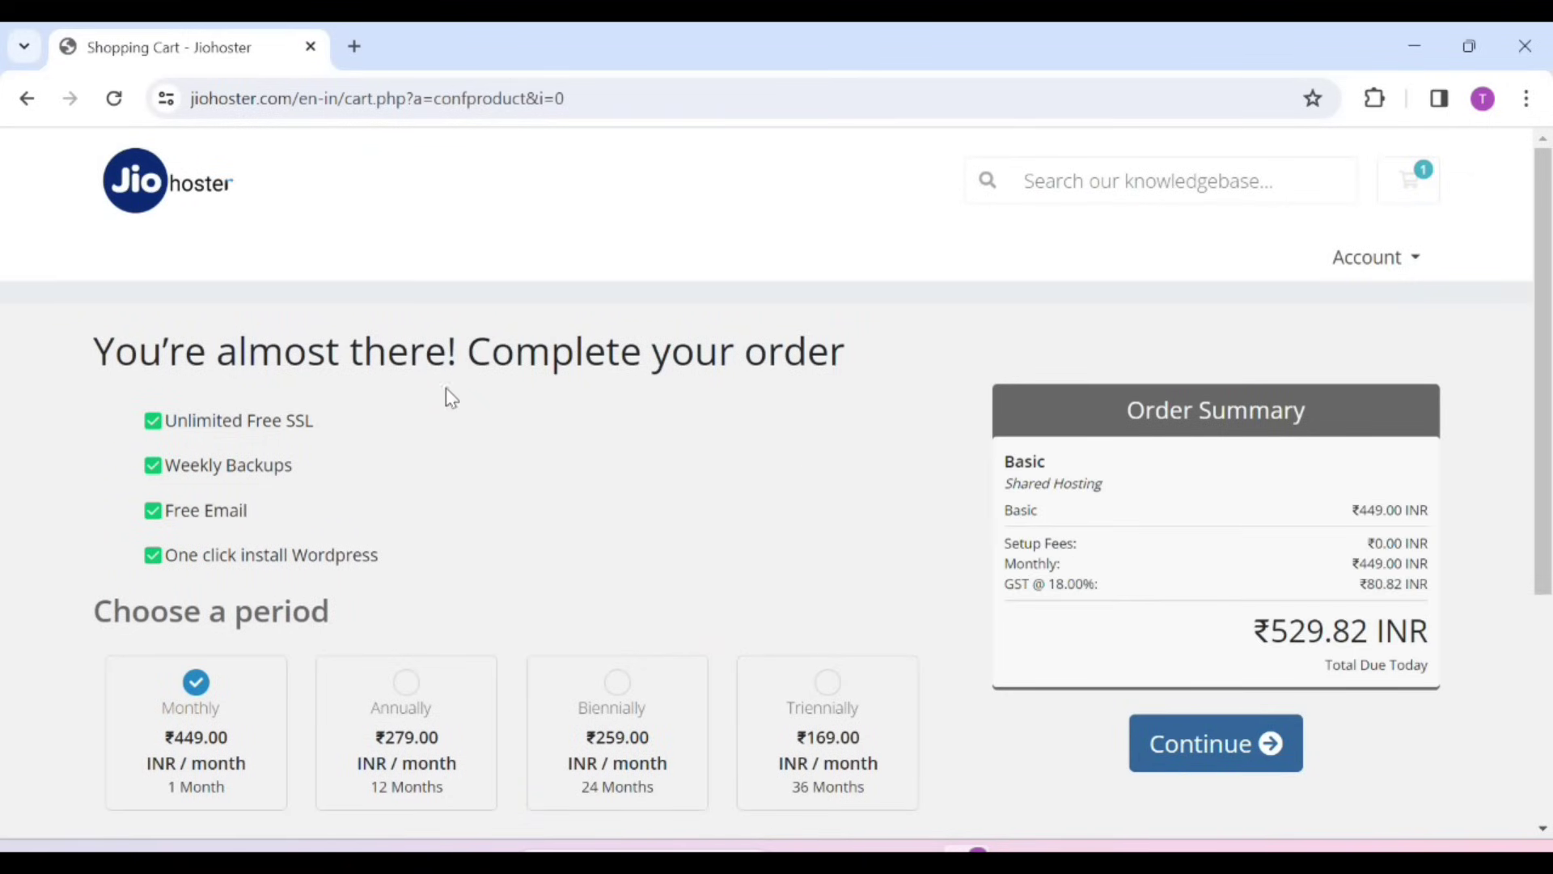
Switch the Basic plan to annual billing and continue to the cart
scroll(400, 466, down, 3)
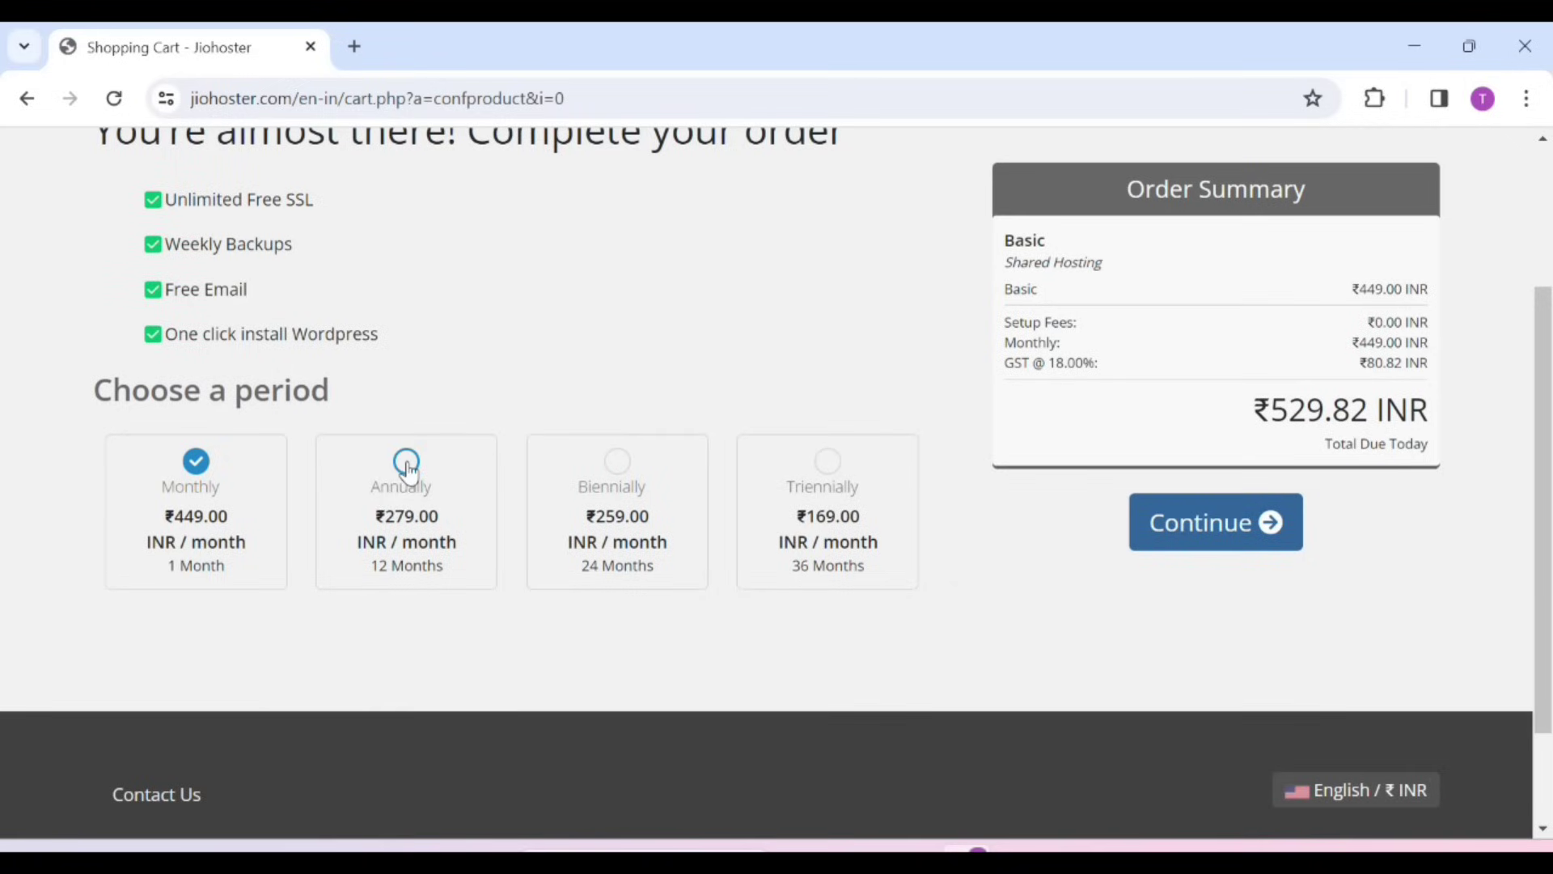
click(407, 463)
click(397, 467)
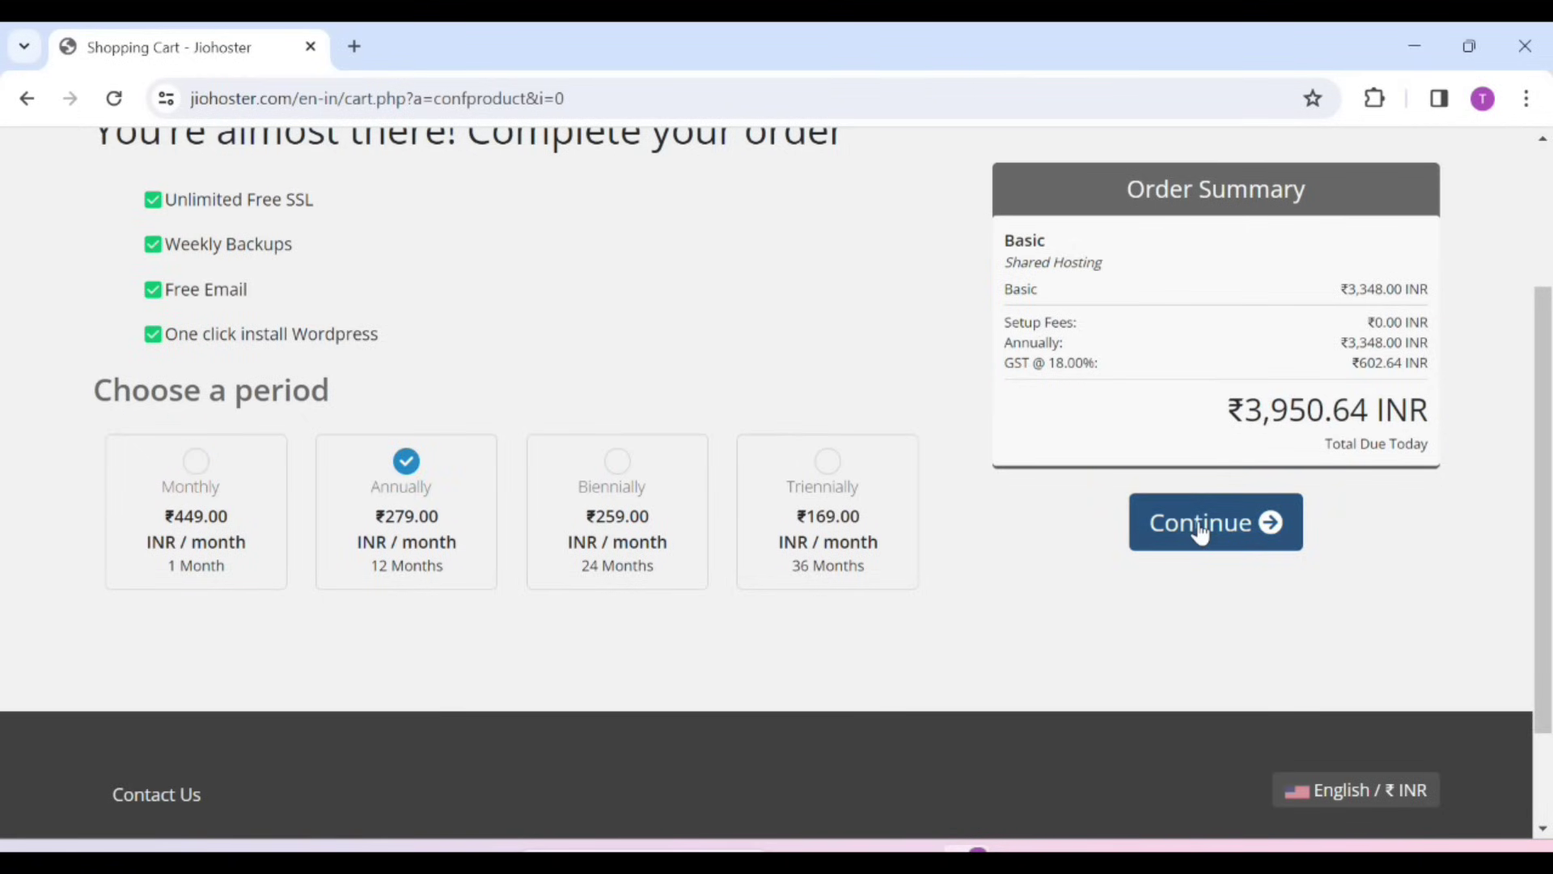
click(1200, 526)
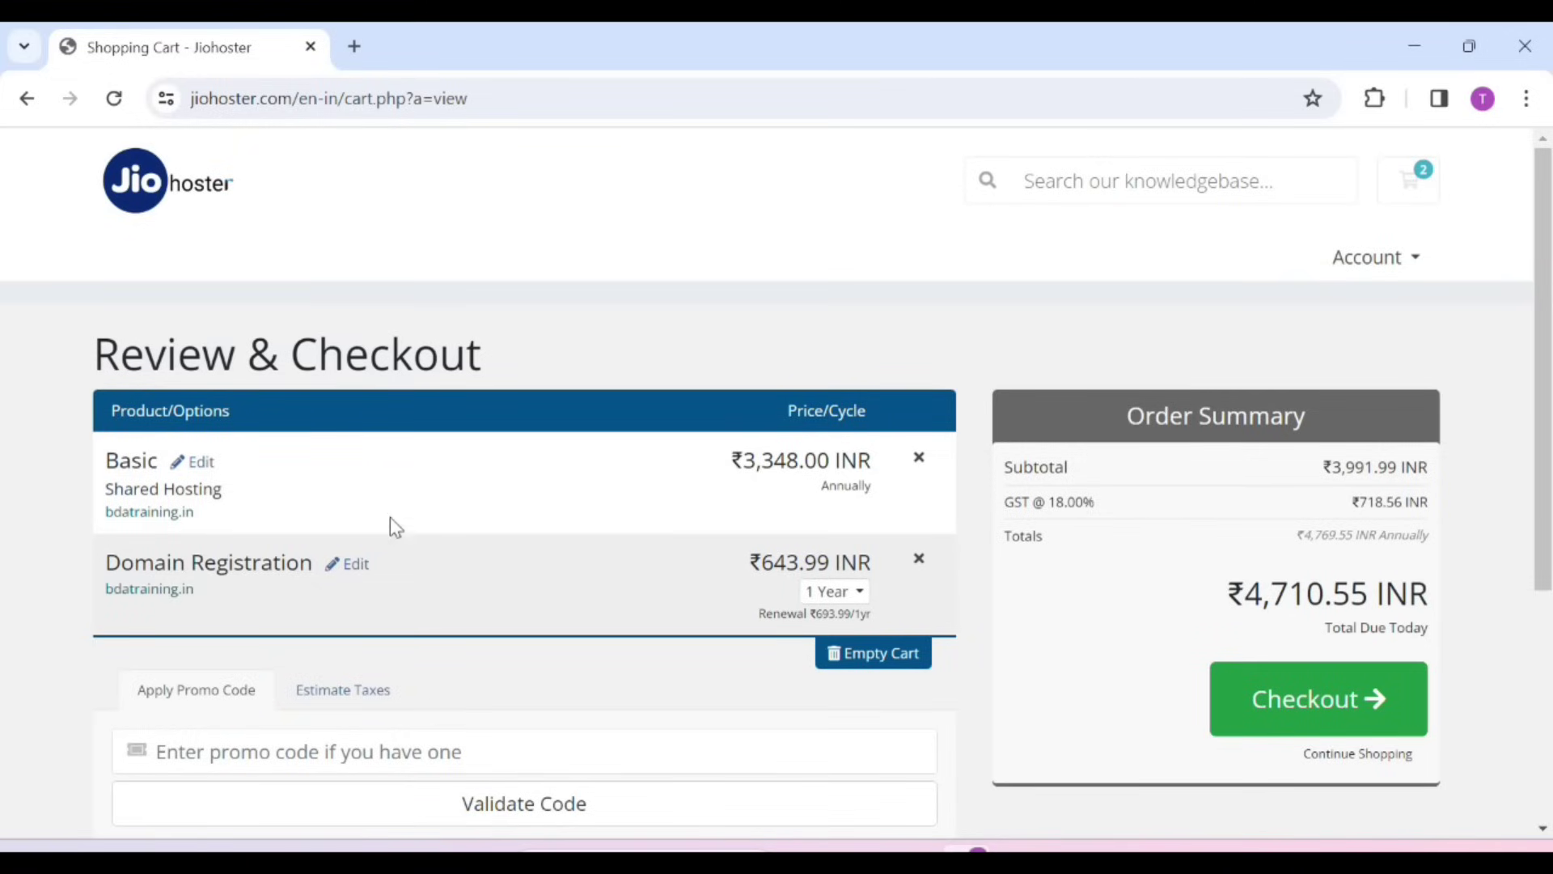
Keep the domain registration at 1 Year and proceed to checkout
click(862, 593)
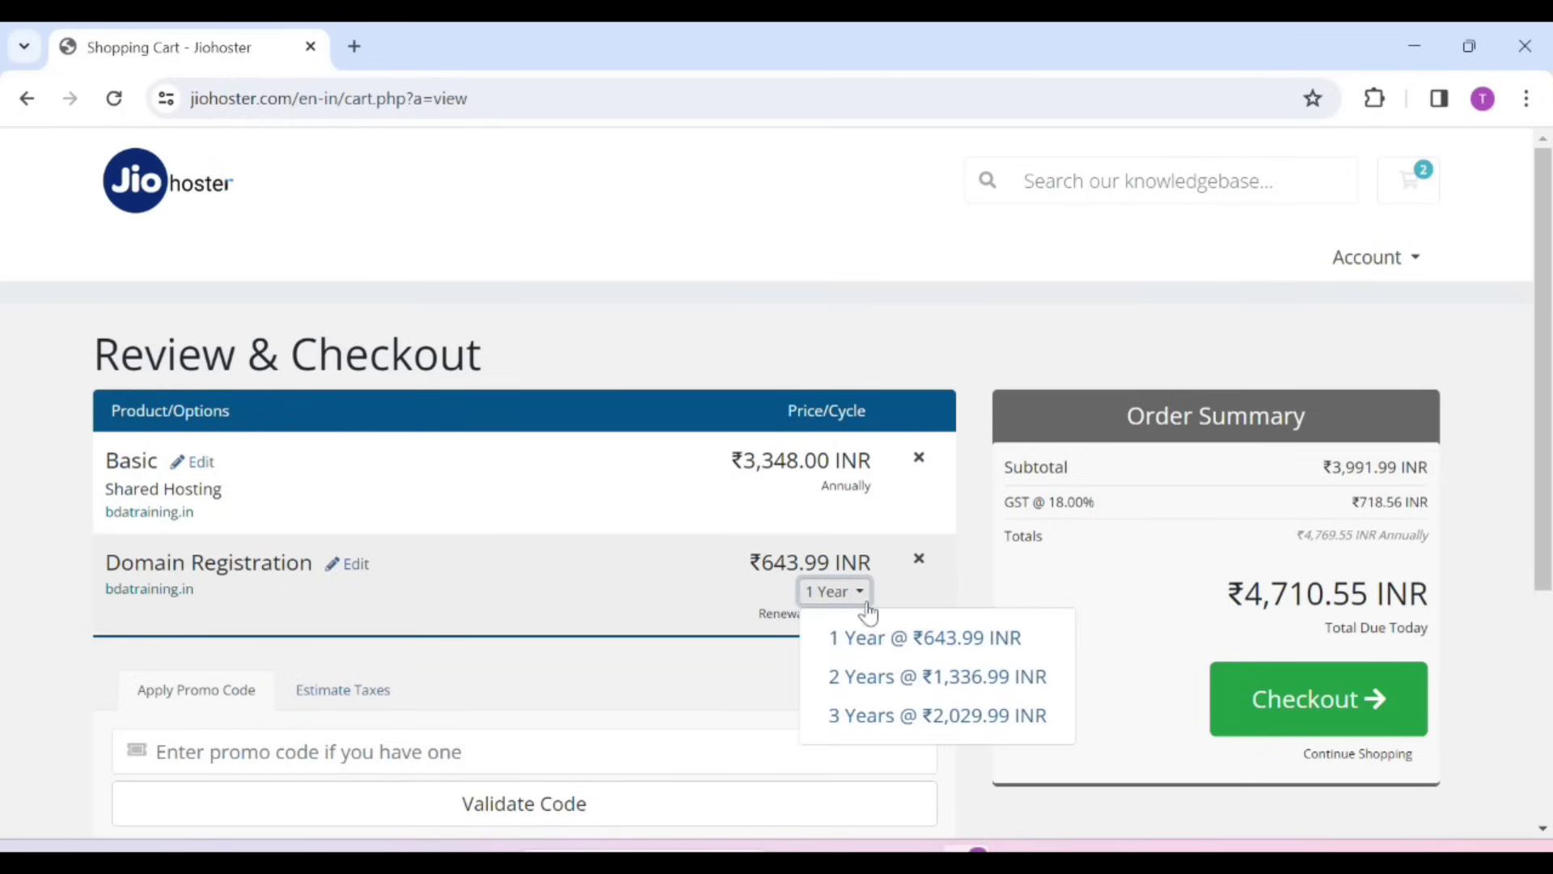
click(833, 636)
scroll(1268, 590, down, 1)
click(1323, 608)
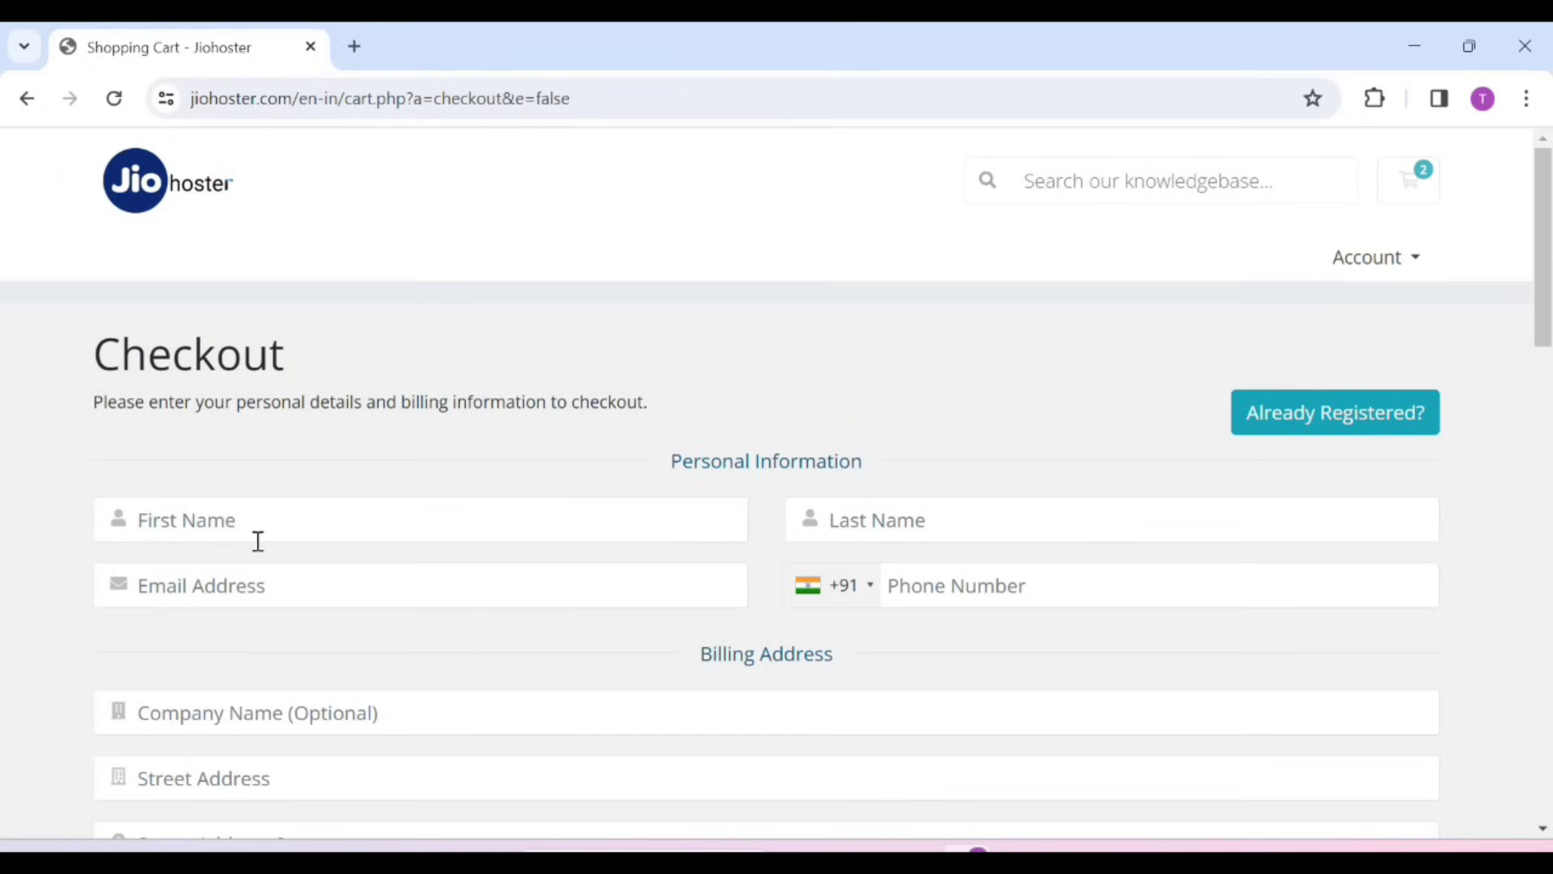
Autofill the checkout contact details from a saved browser entry
click(245, 519)
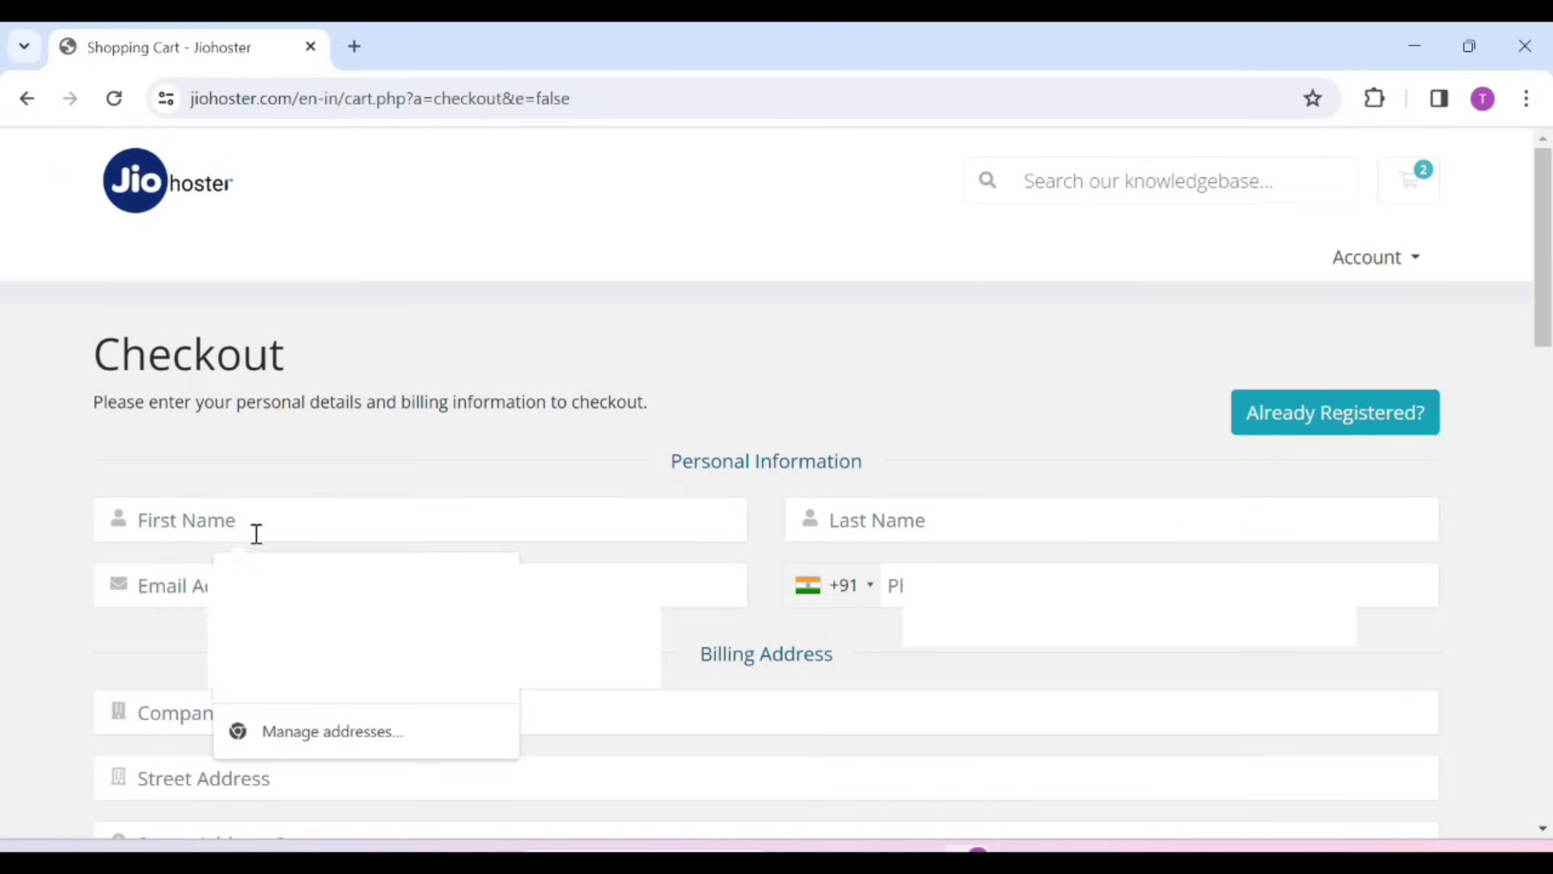
key(Down)
key(Return)
scroll(226, 524, down, 10)
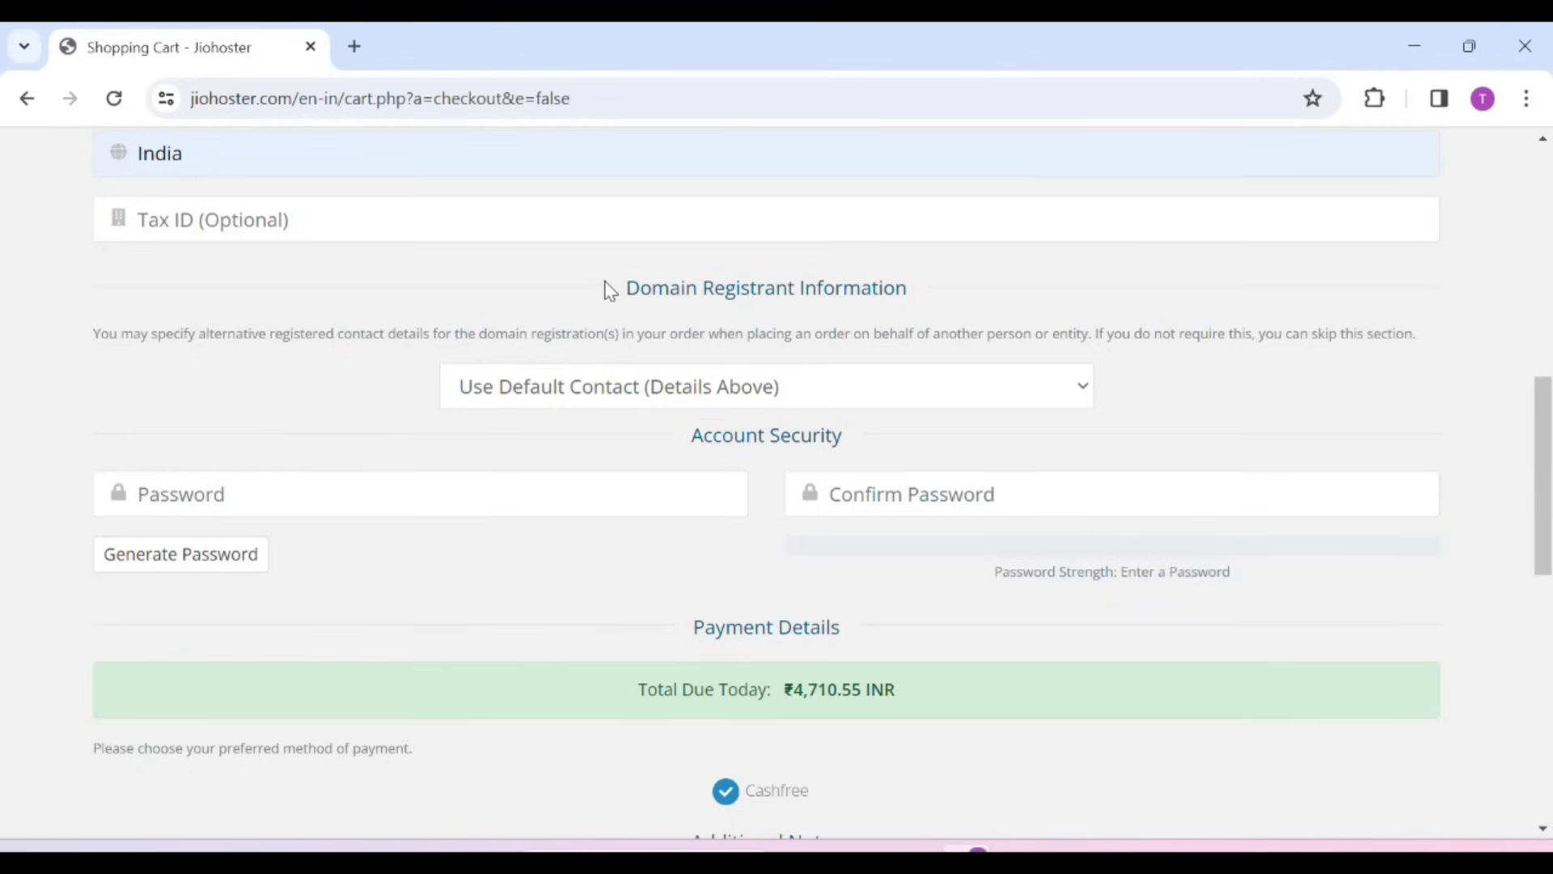
drag(609, 288, 978, 306)
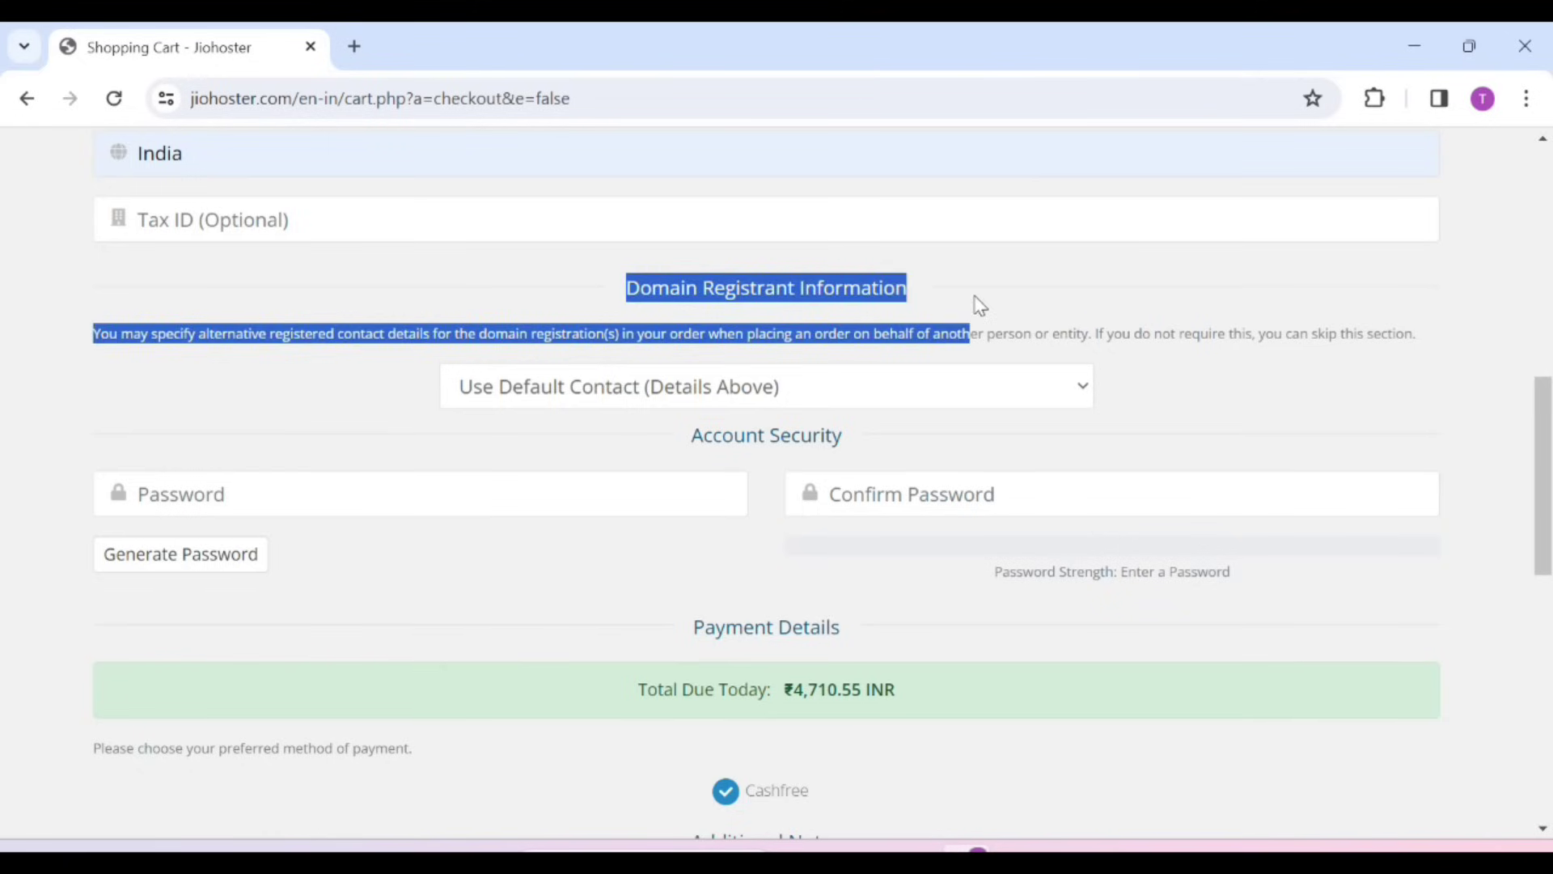
click(979, 306)
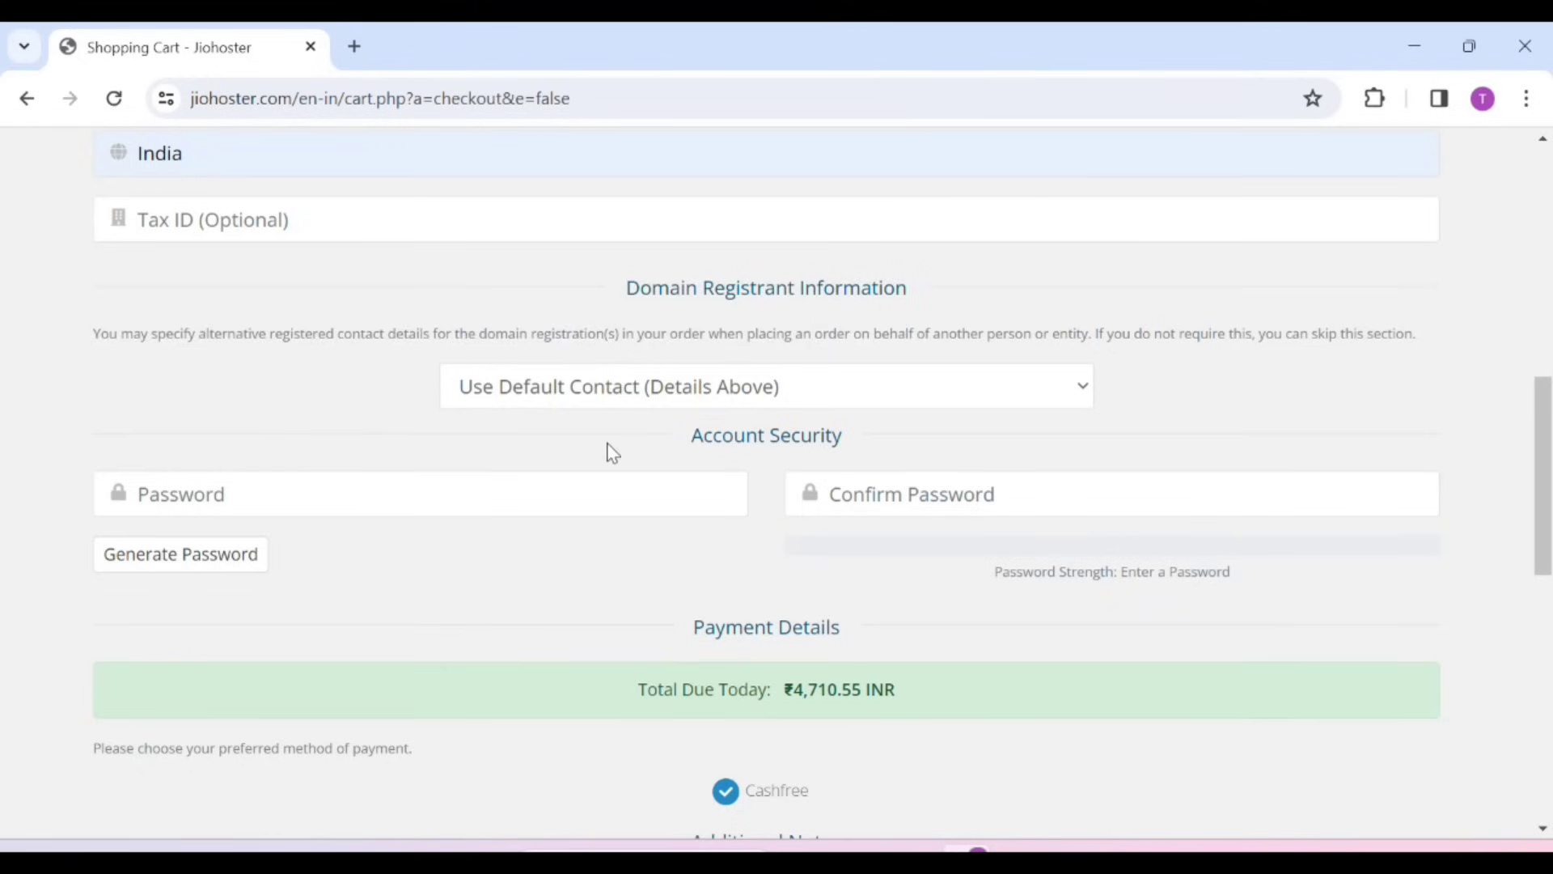
Enter and confirm the account password, then complete the order
click(340, 502)
text(•••••••••••)
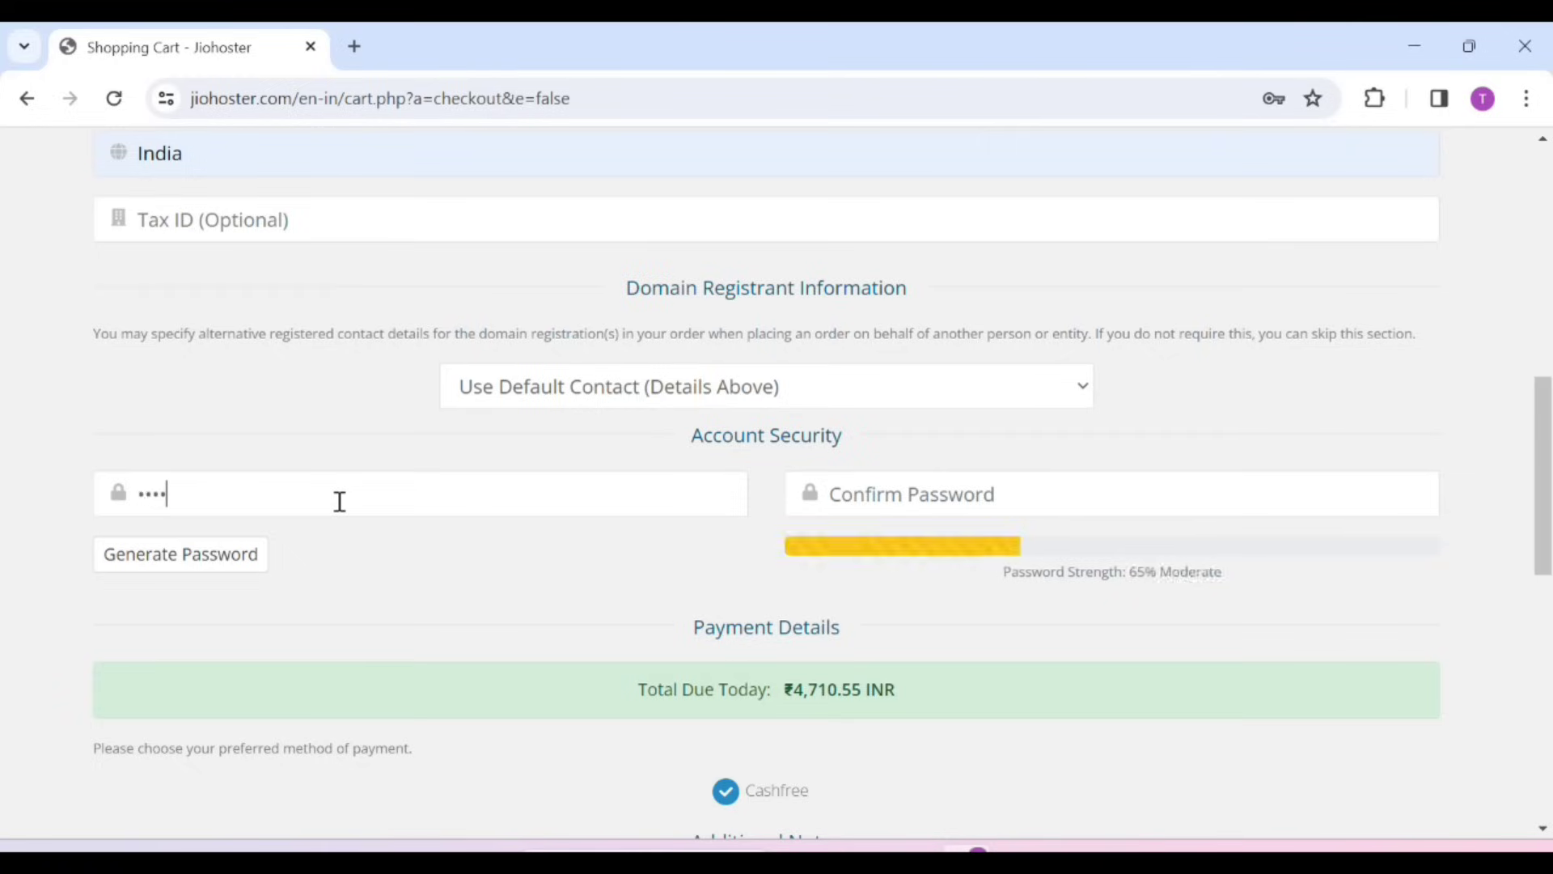
click(859, 496)
text(•••••••••••)
scroll(857, 476, down, 7)
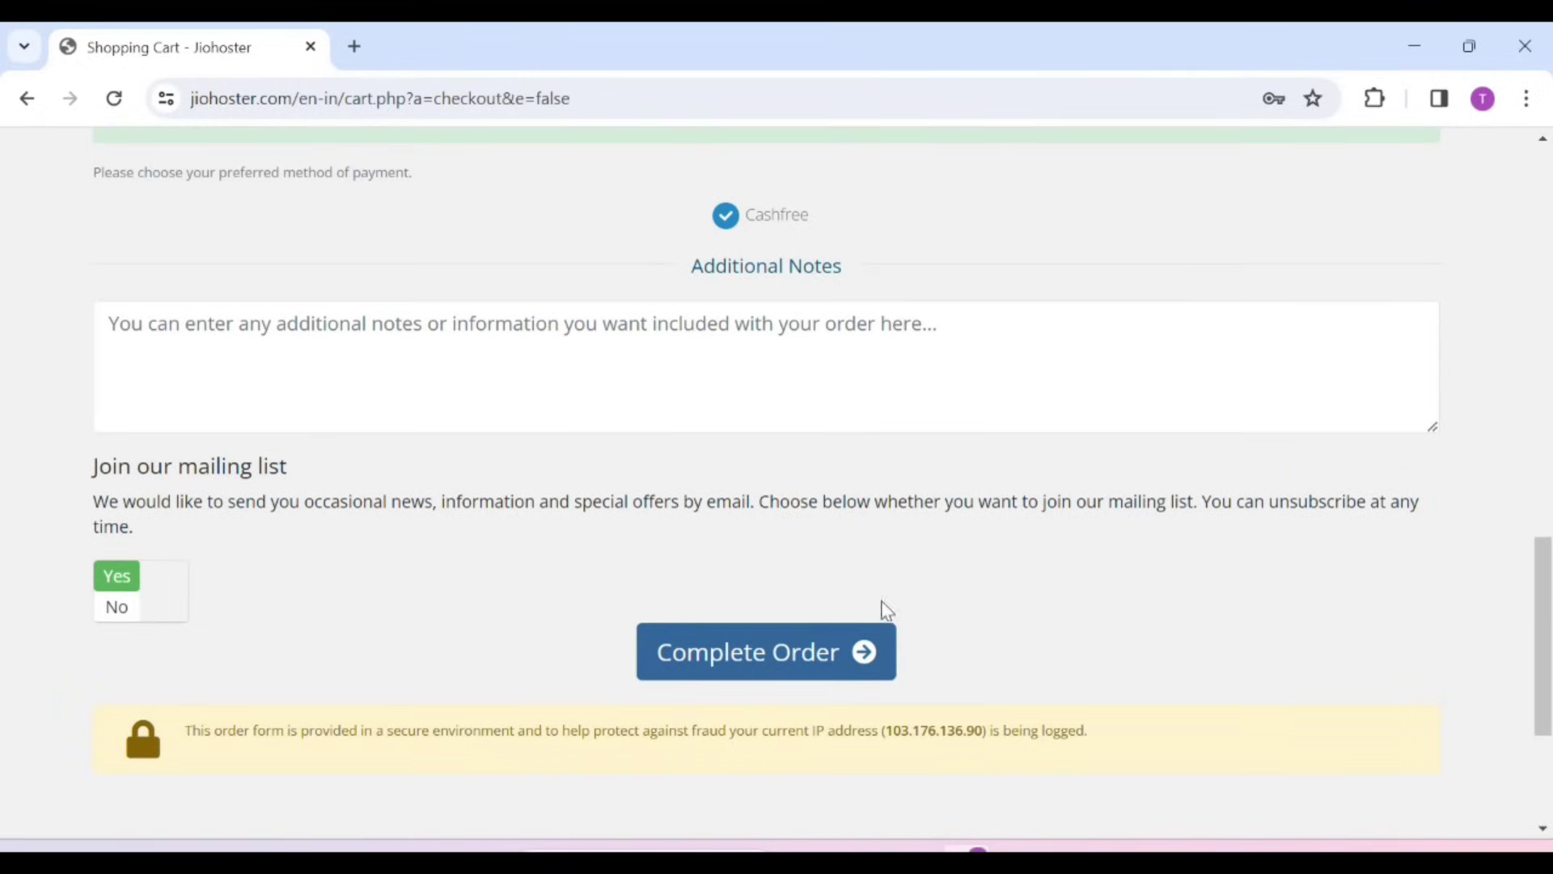
click(752, 668)
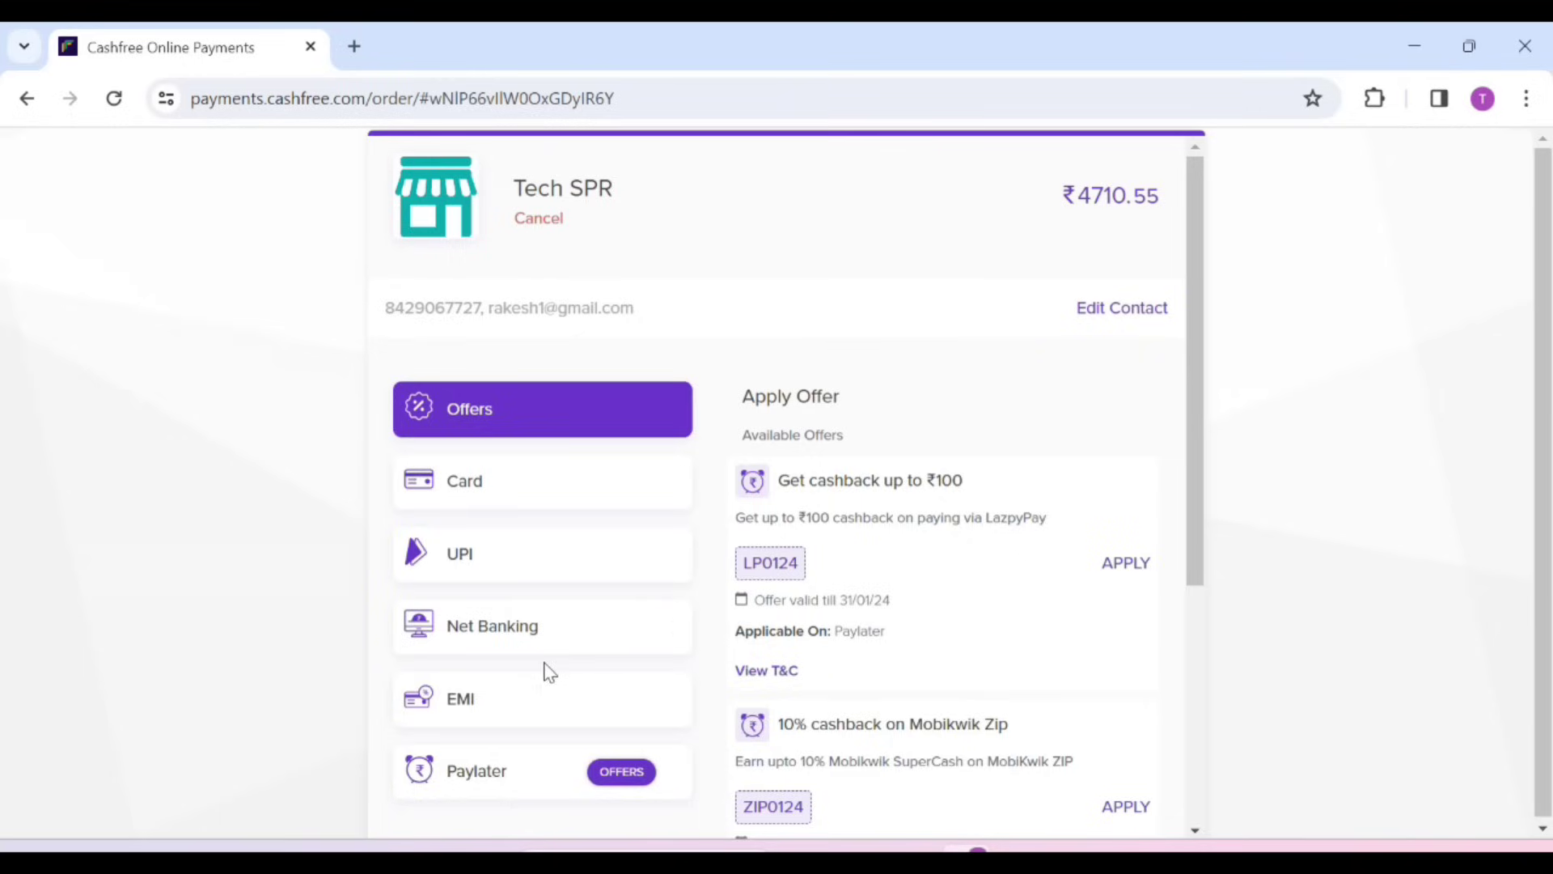
Choose UPI as the payment method for the ₹4710.55 order
click(526, 576)
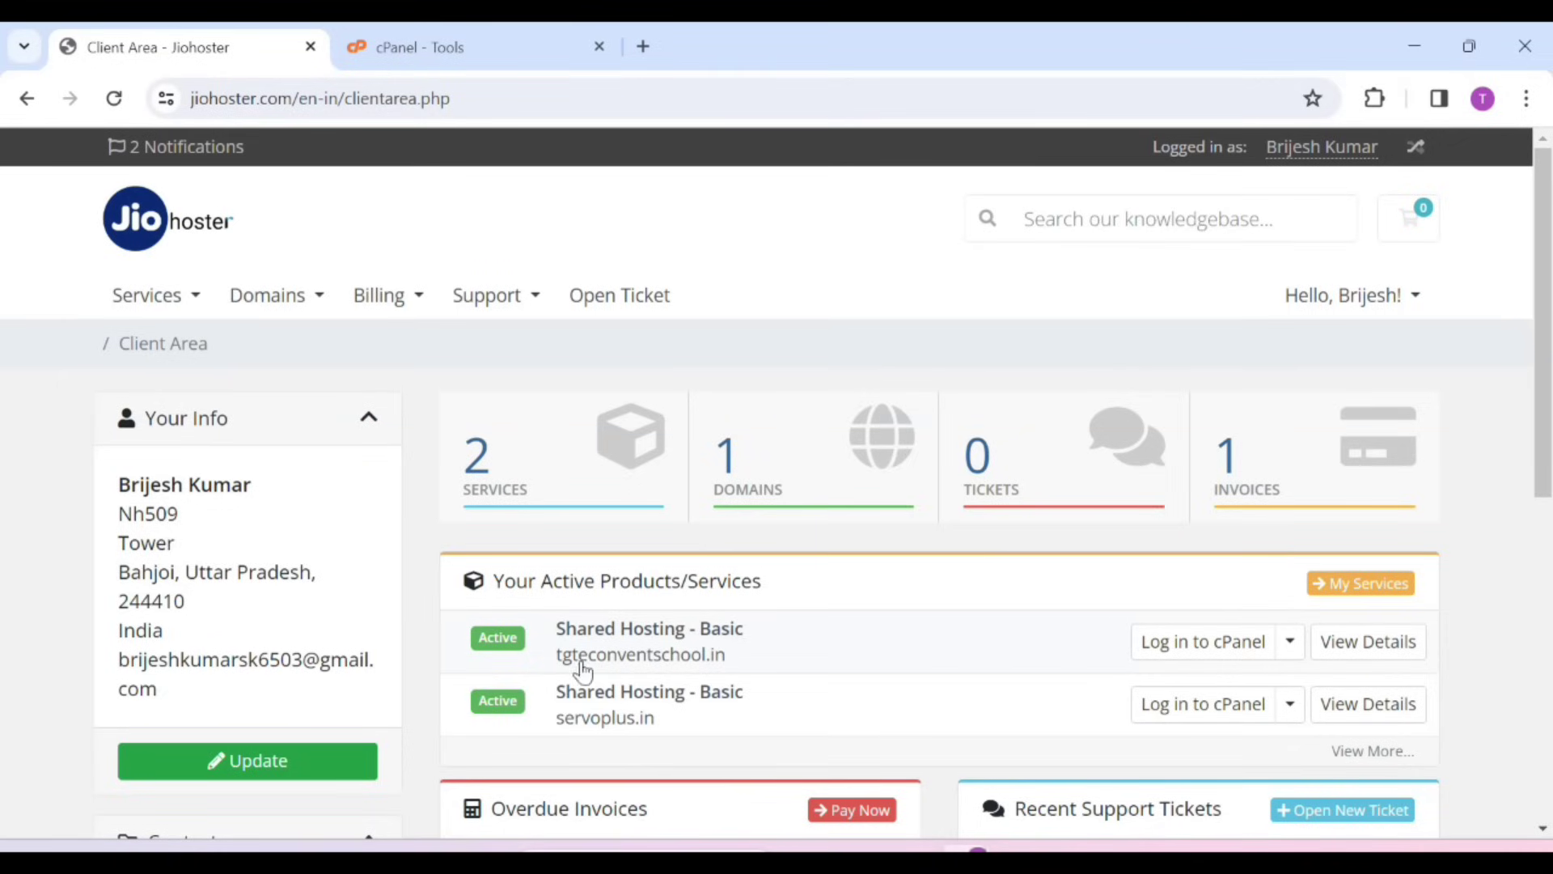
Open tgteconventschool.in from the Domains list in a new tab, then return to the client area
click(804, 457)
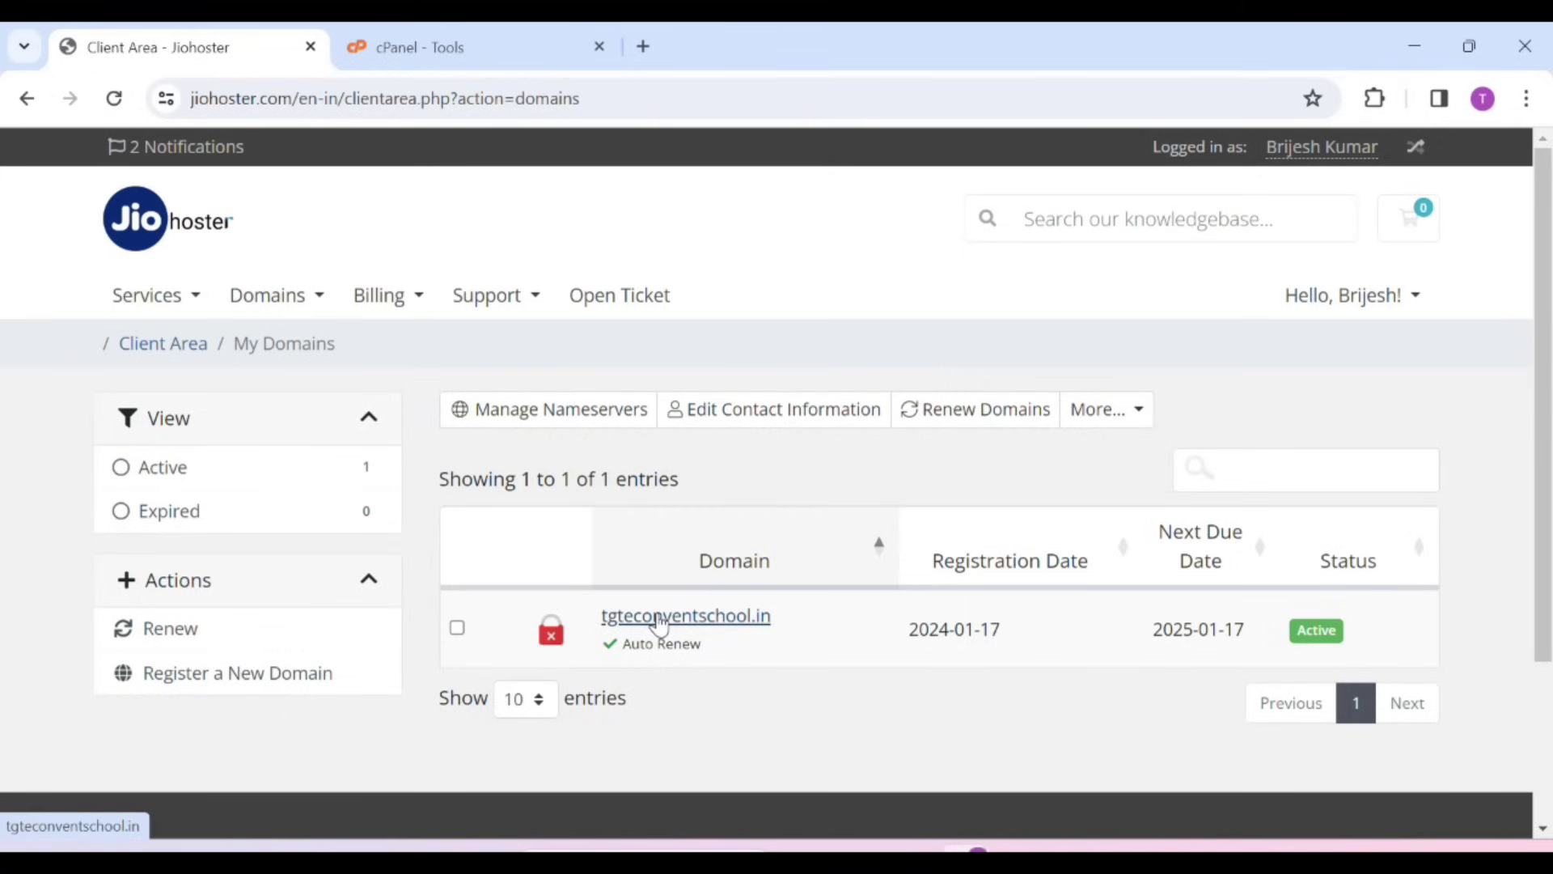
click(660, 618)
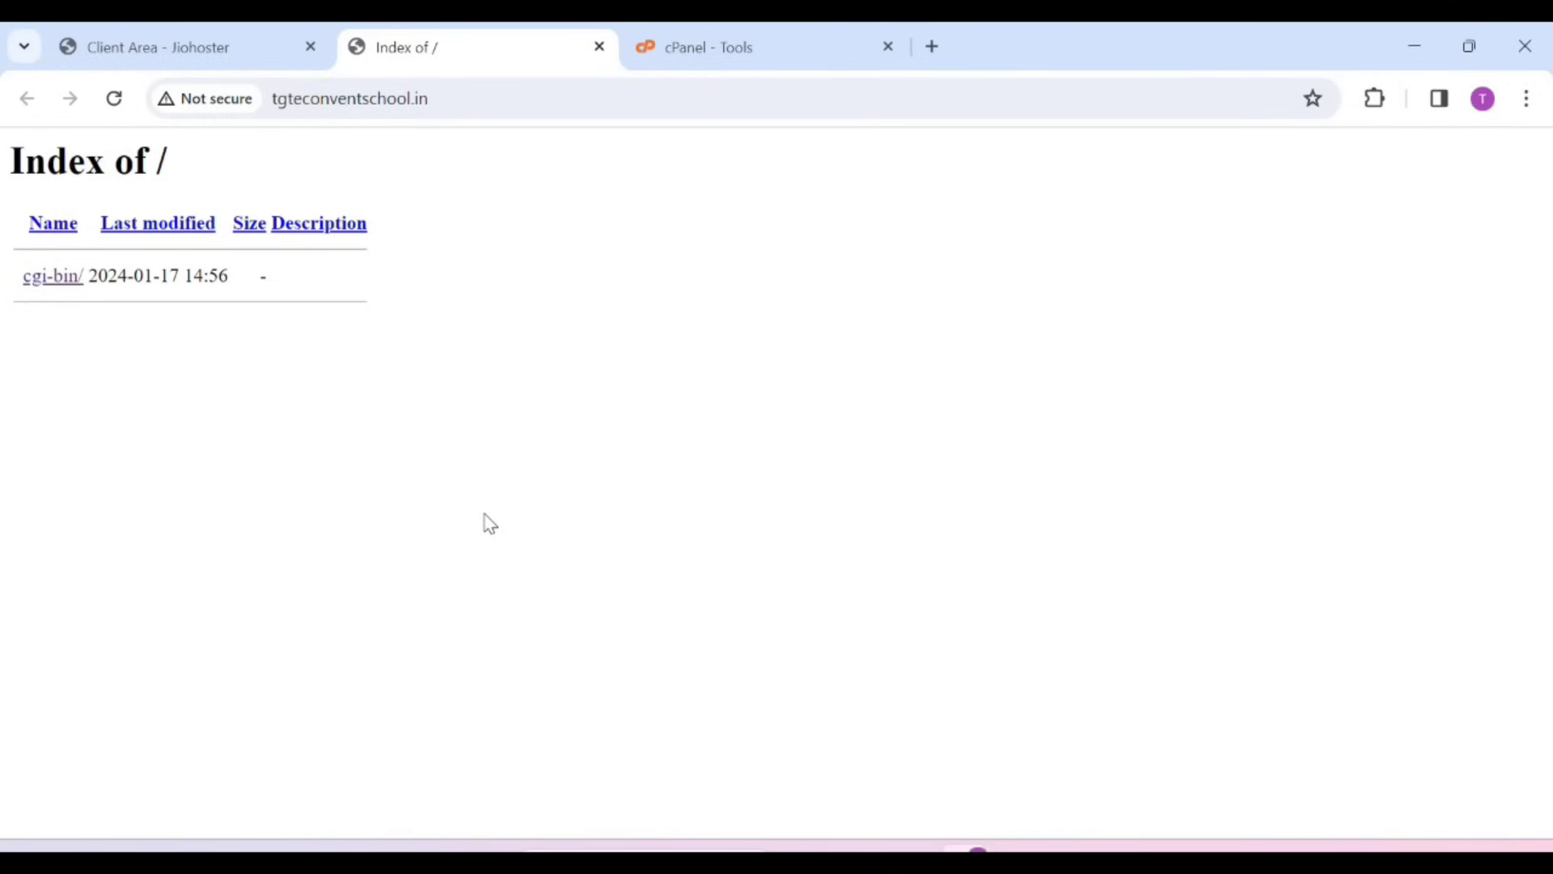
key(ctrl+shift+Tab)
scroll(906, 687, down, 1)
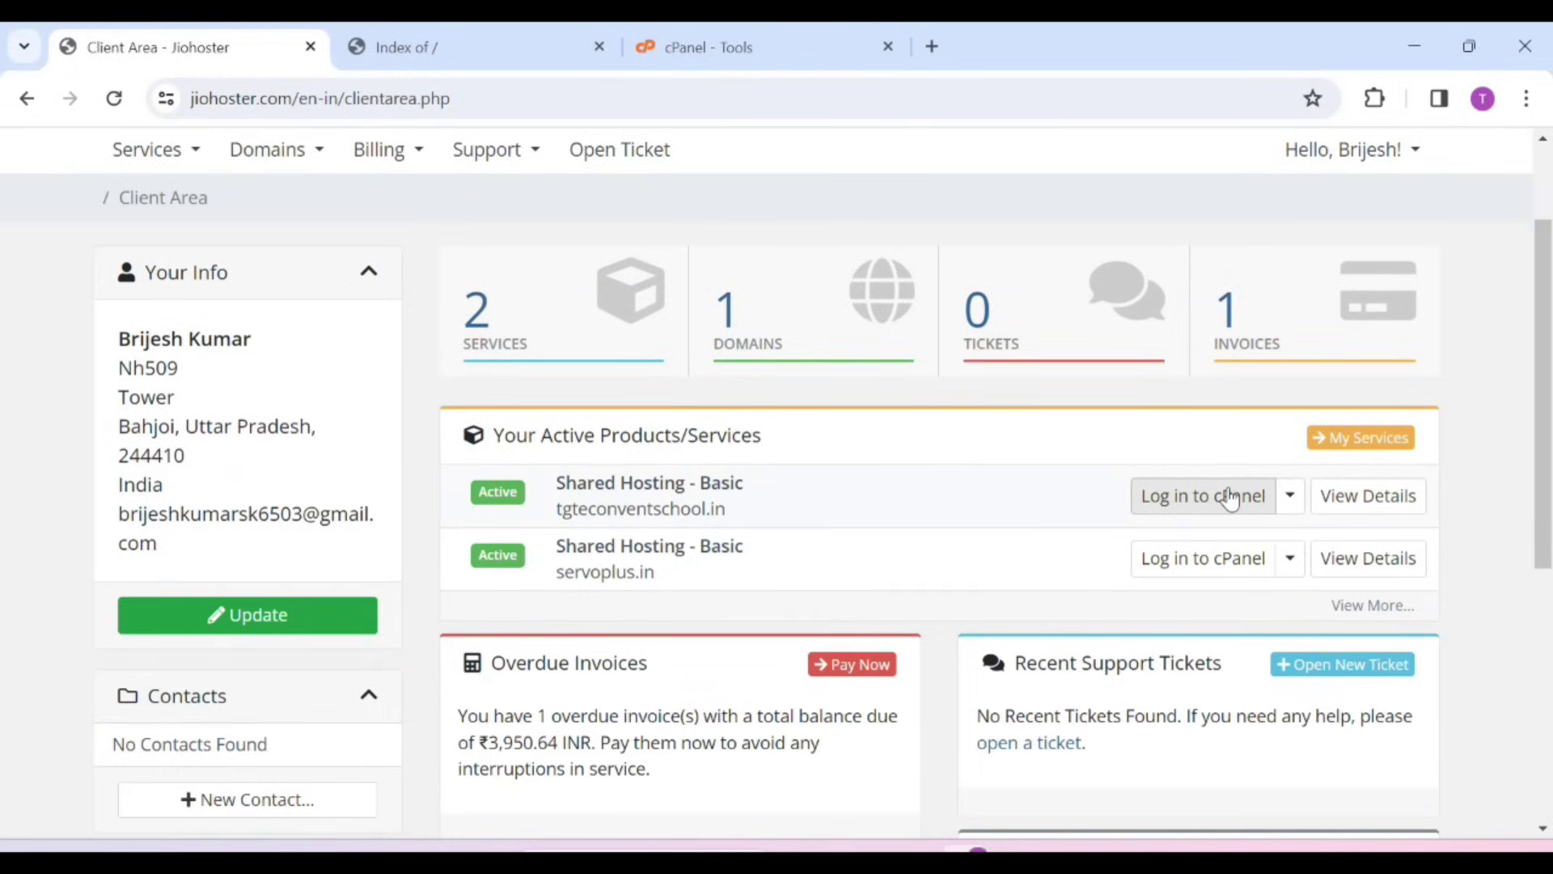
Dismiss cPanel's Interface Analytics prompt and the Choose a starting point dialog
click(745, 37)
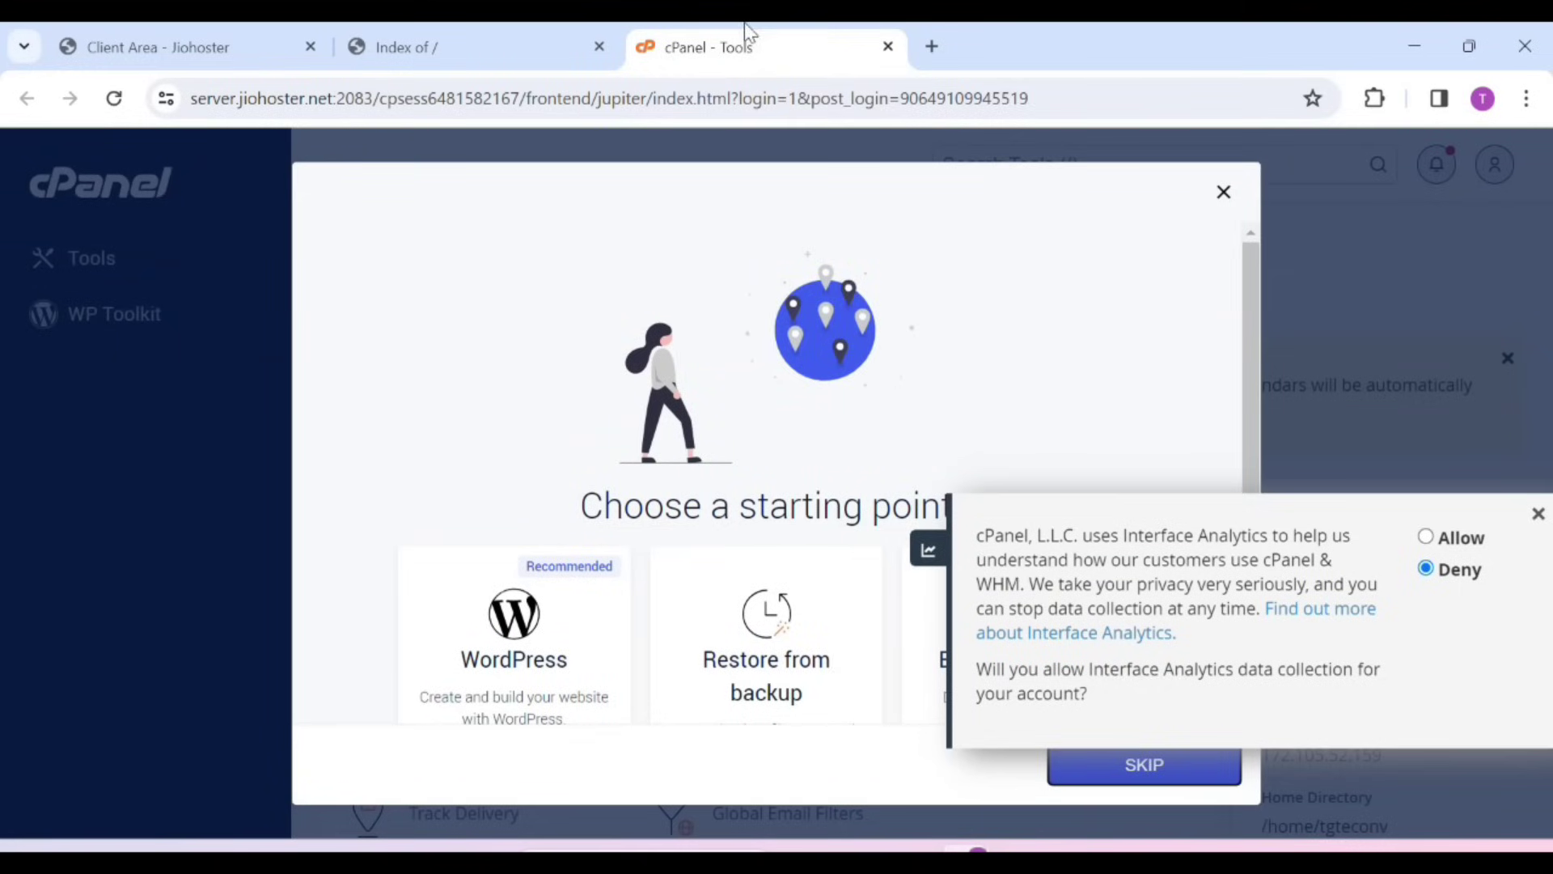
click(1537, 513)
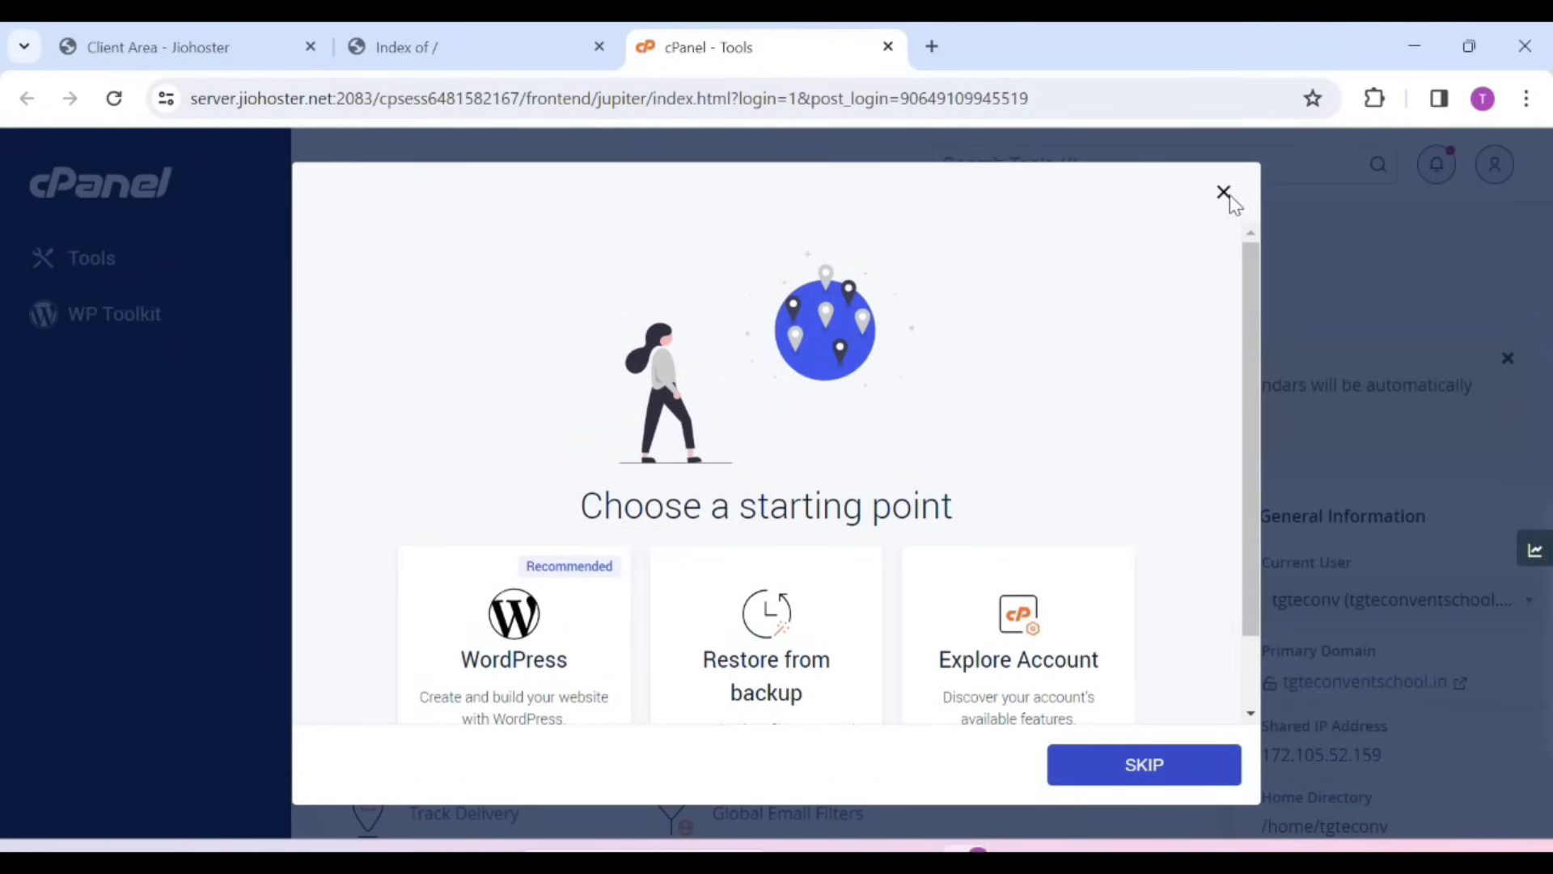
click(1229, 197)
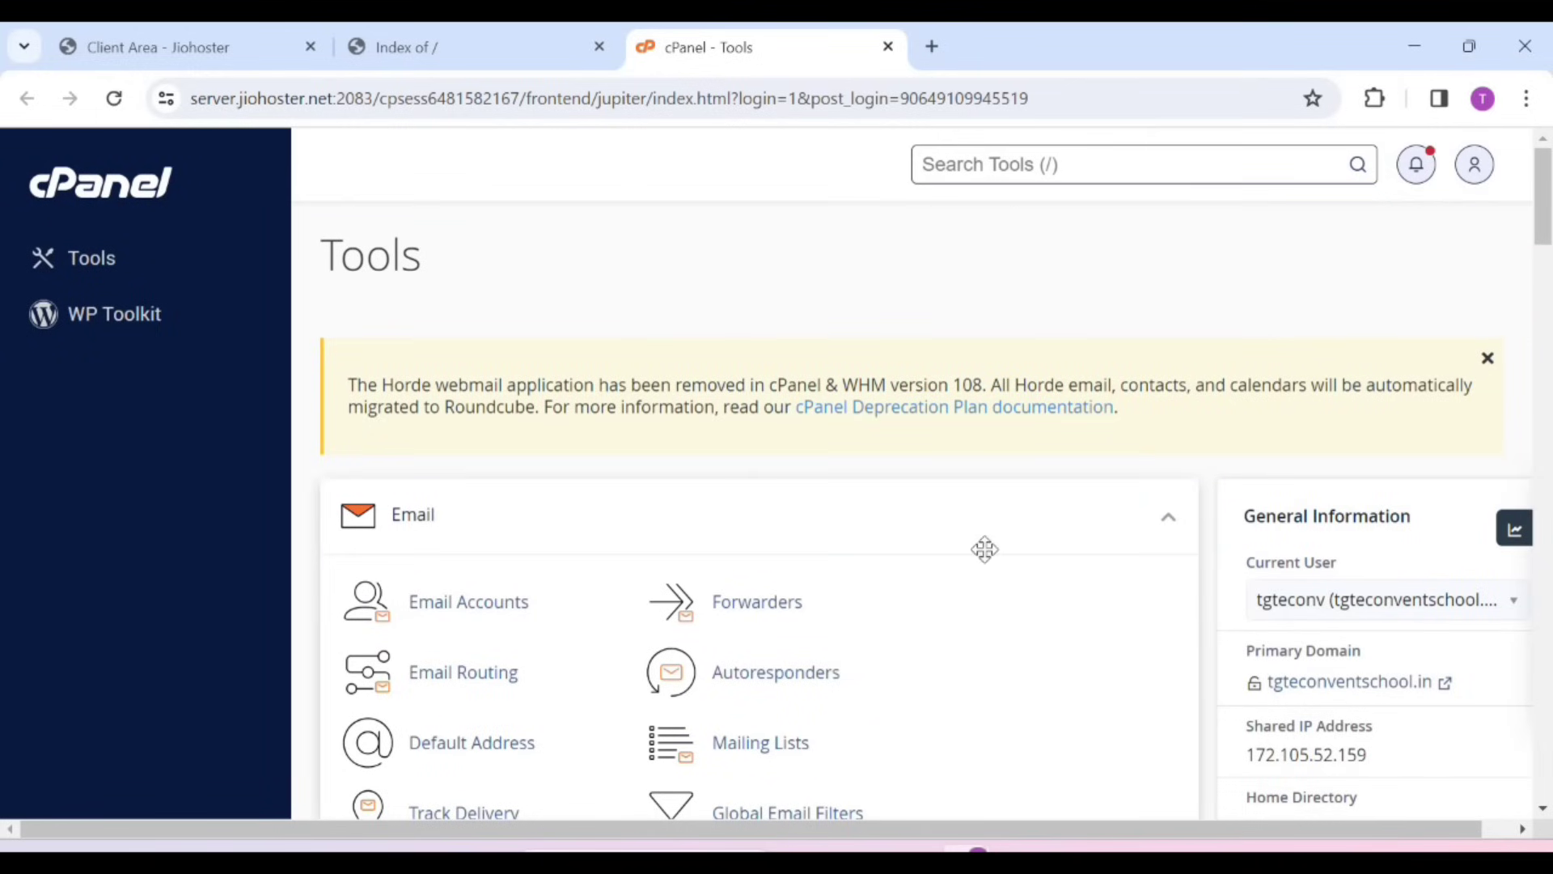
key(Home)
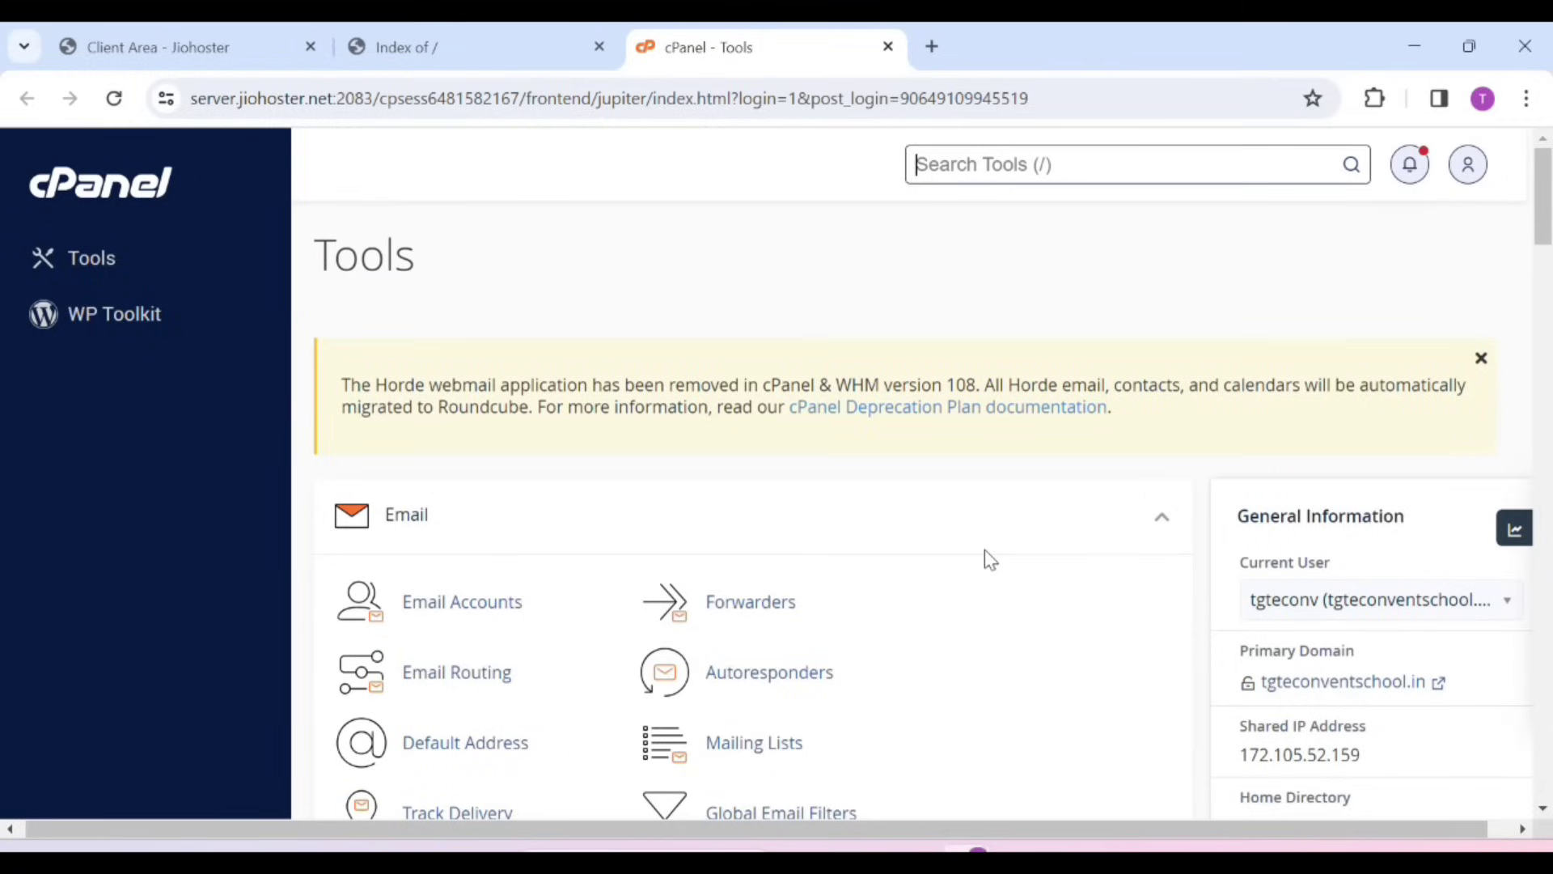
middle_click(984, 550)
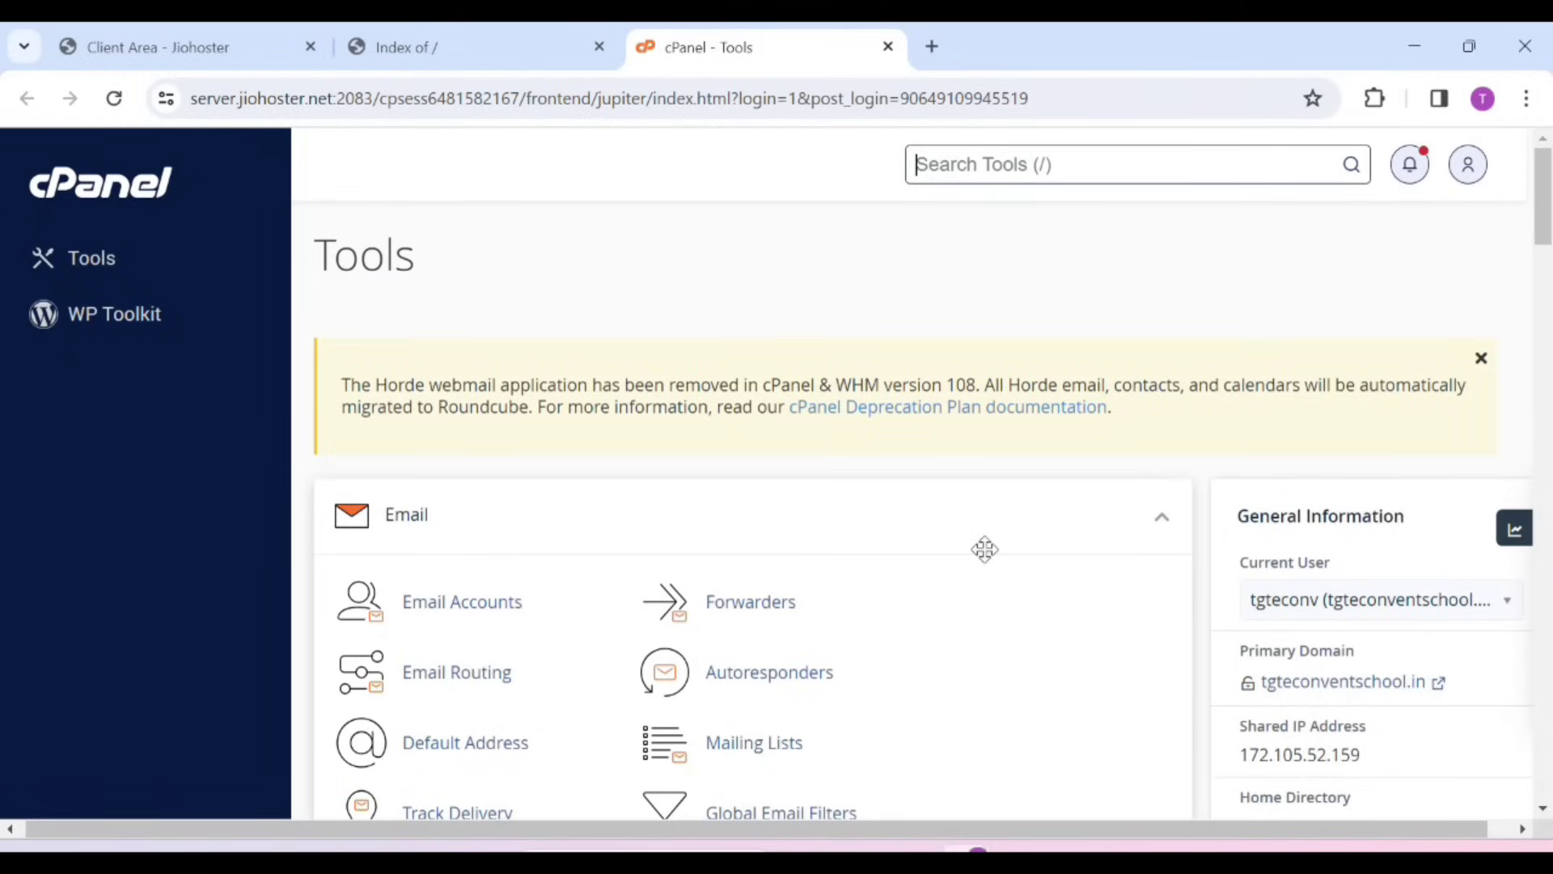
Issue a Let's Encrypt SSL certificate for tgteconventschool.in
scroll(984, 550, down, 20)
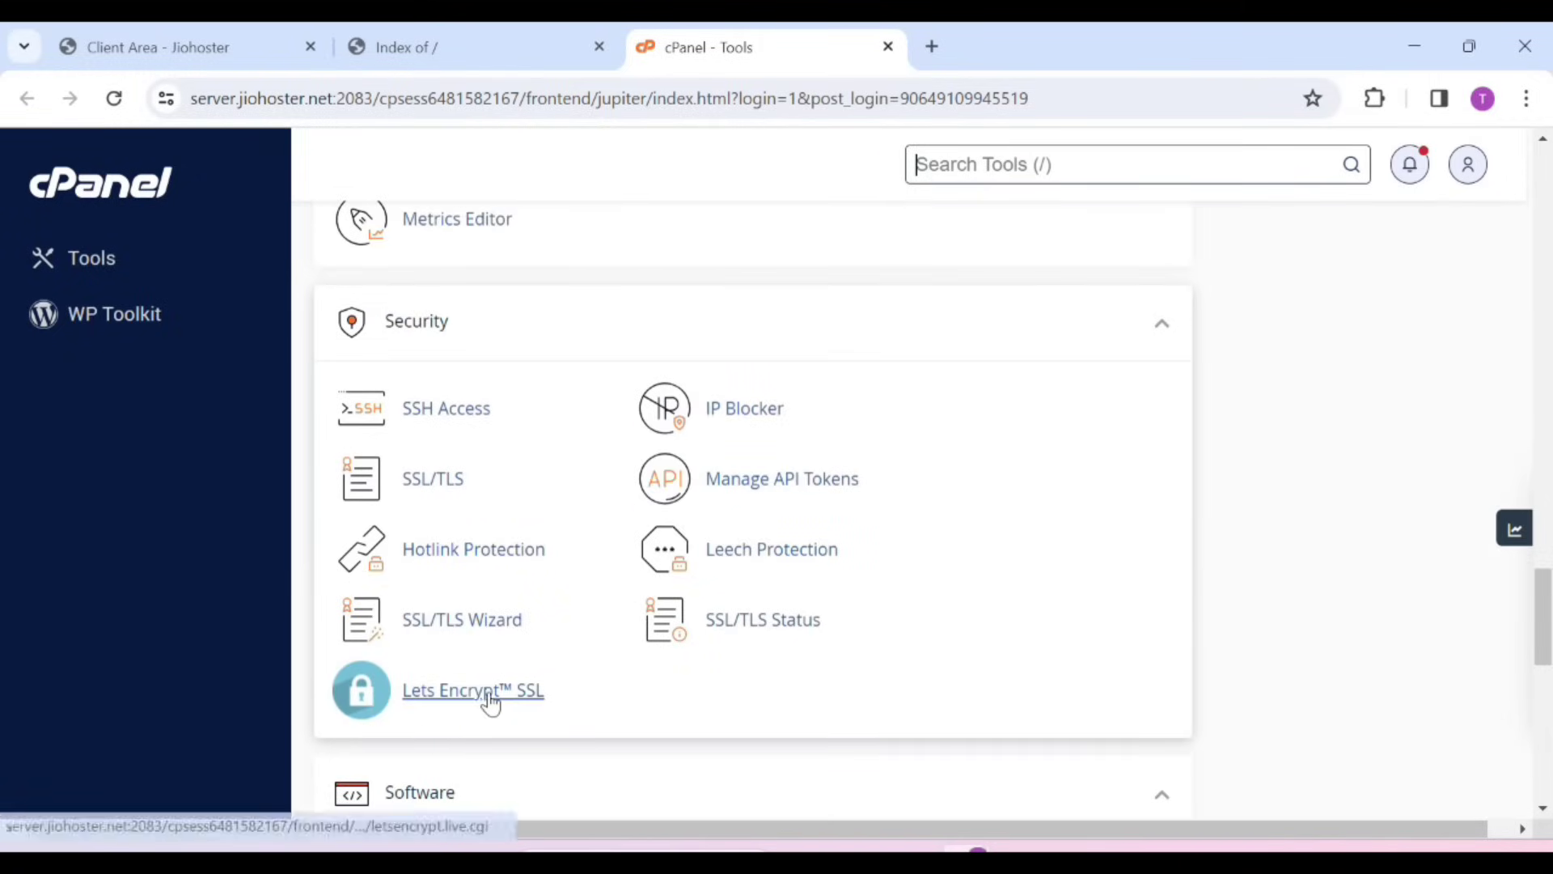
click(497, 694)
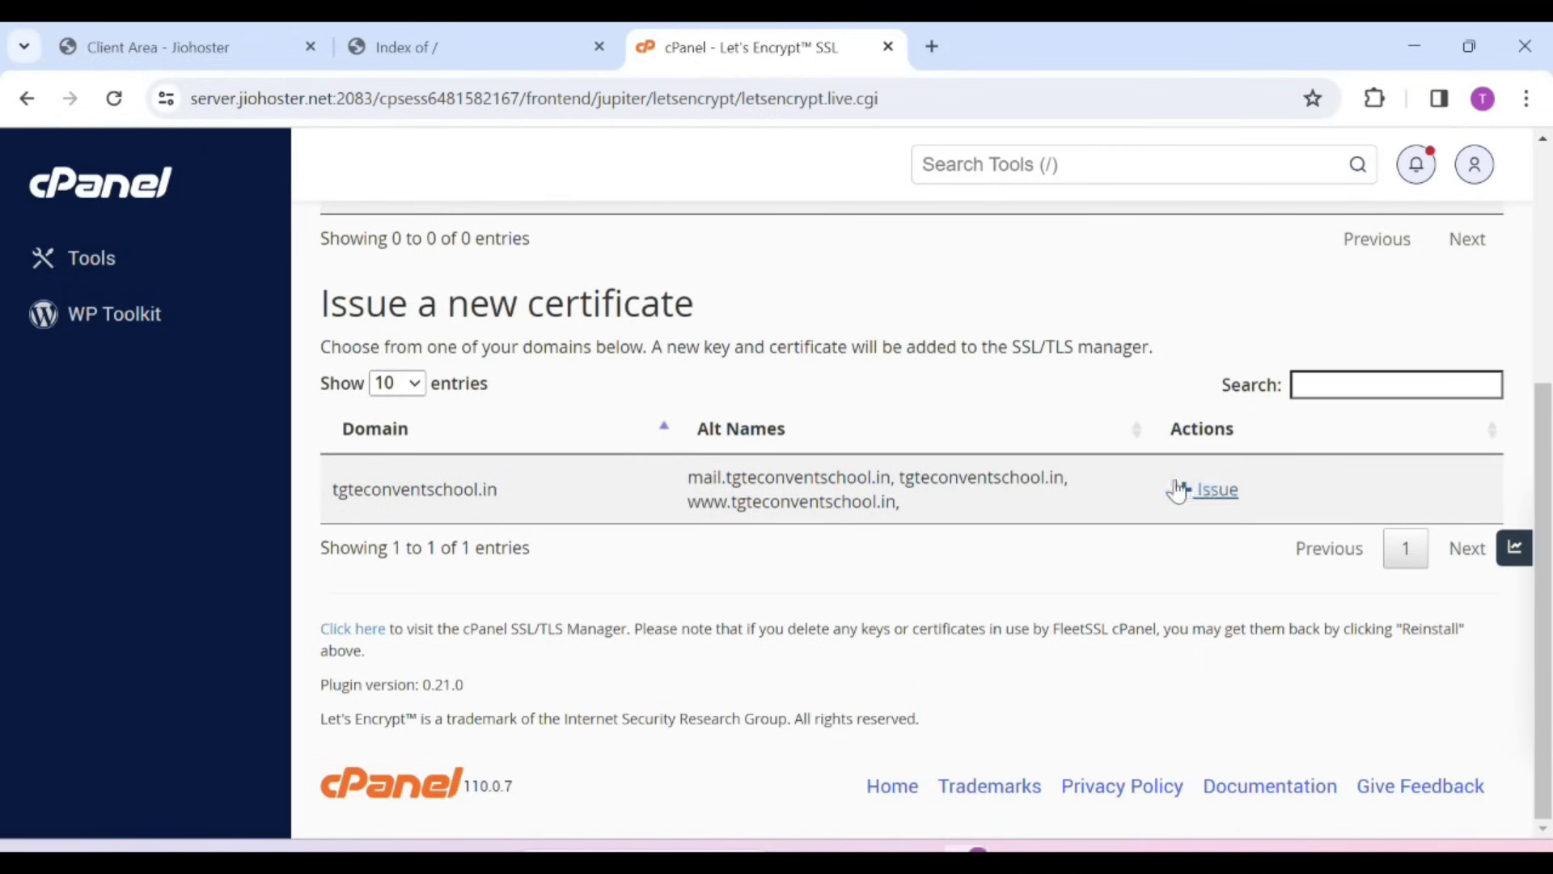
click(1196, 490)
scroll(350, 599, down, 3)
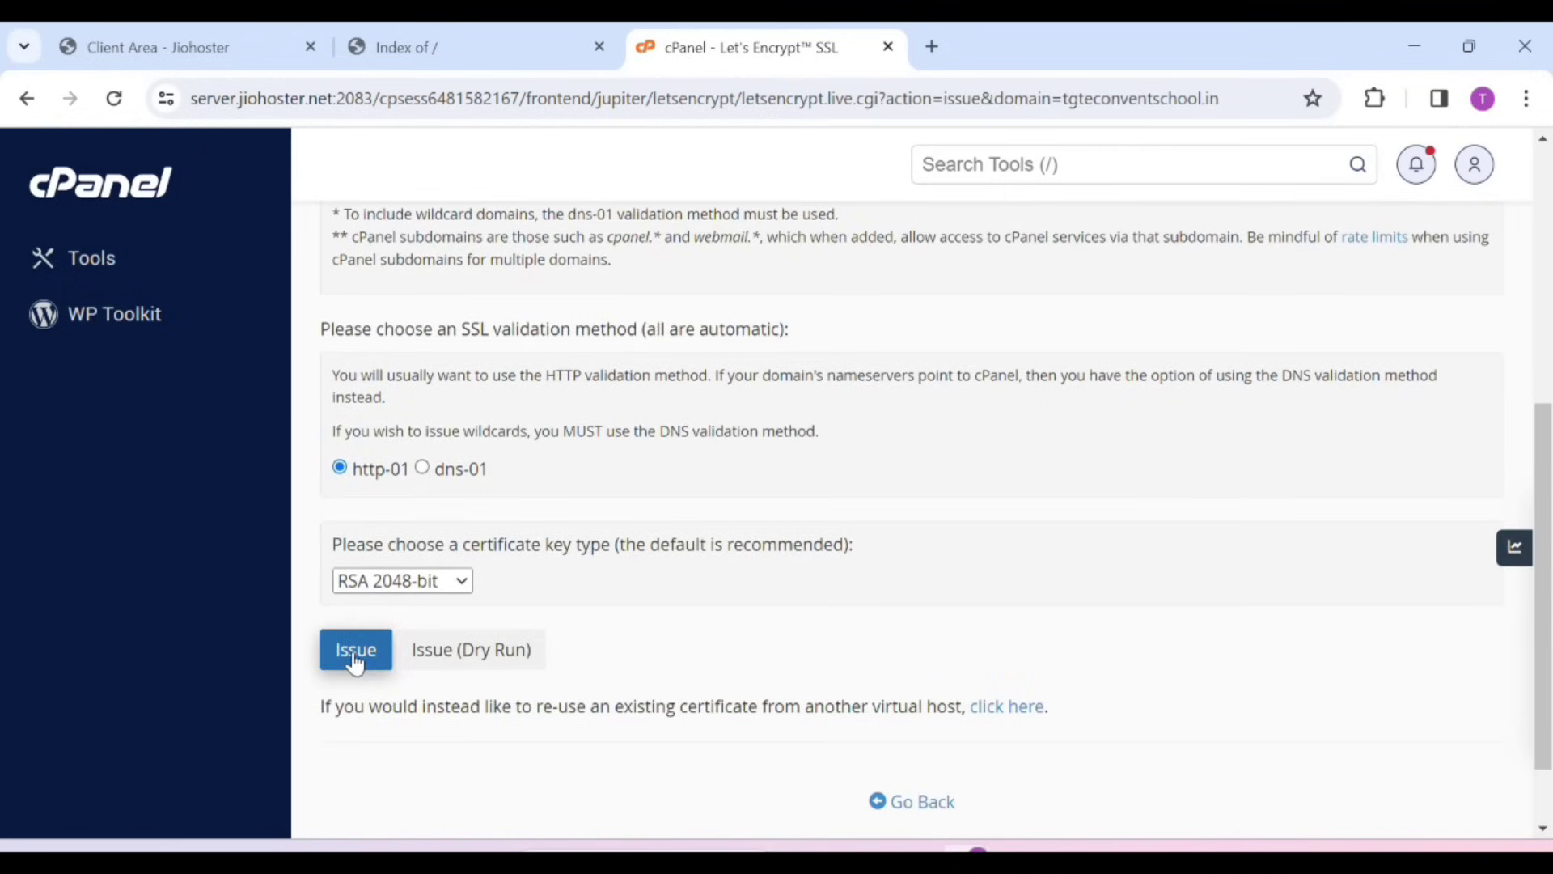
click(354, 657)
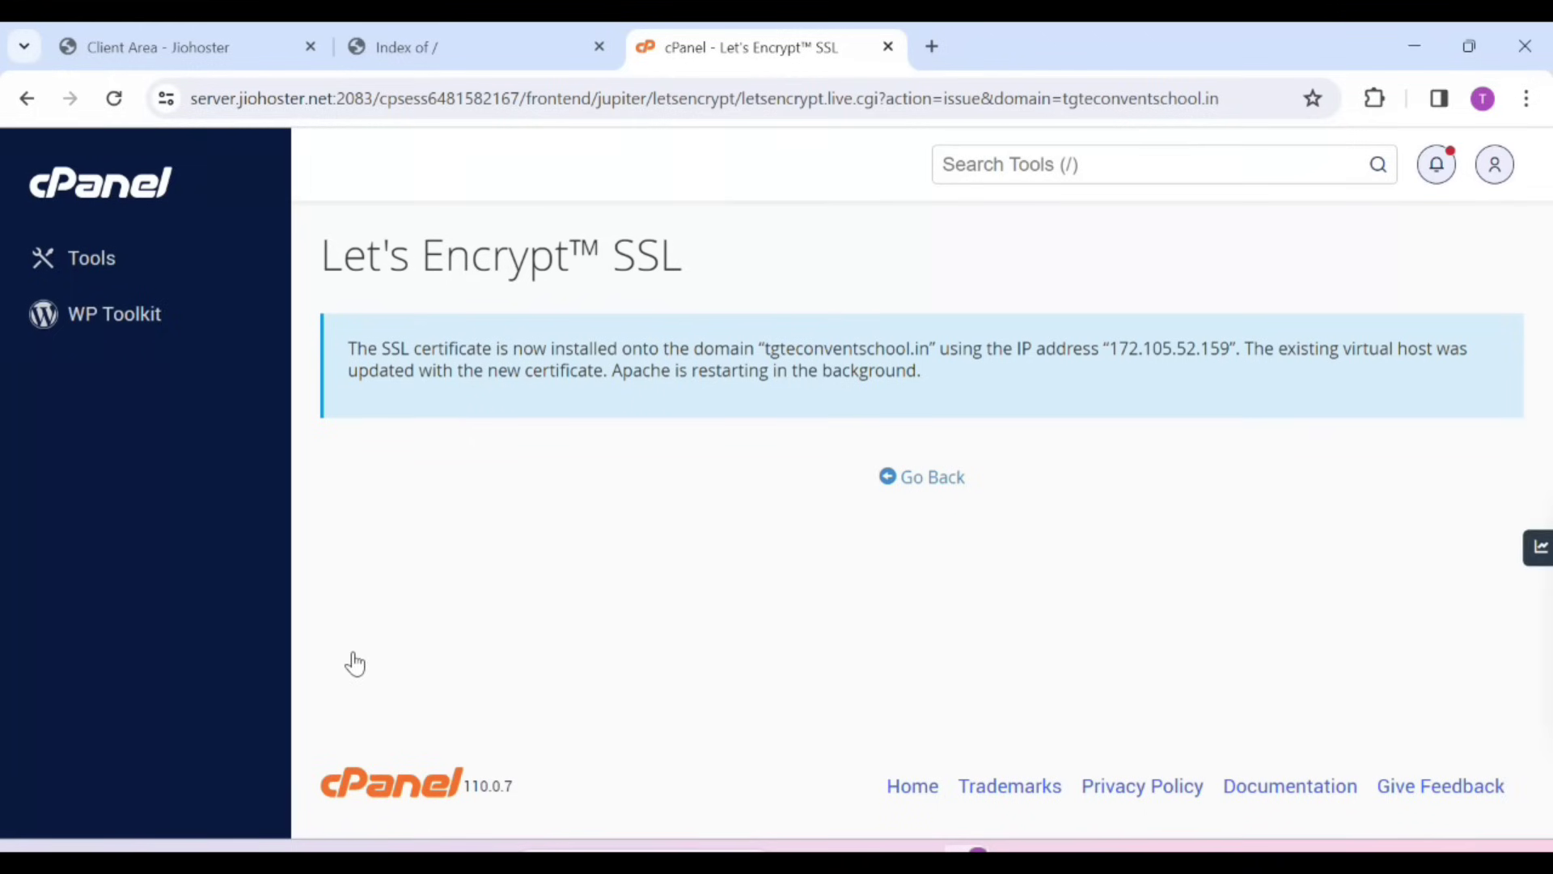
click(74, 263)
Reload tgteconventschool.in and confirm the connection is reported secure
click(475, 57)
click(381, 97)
key(Return)
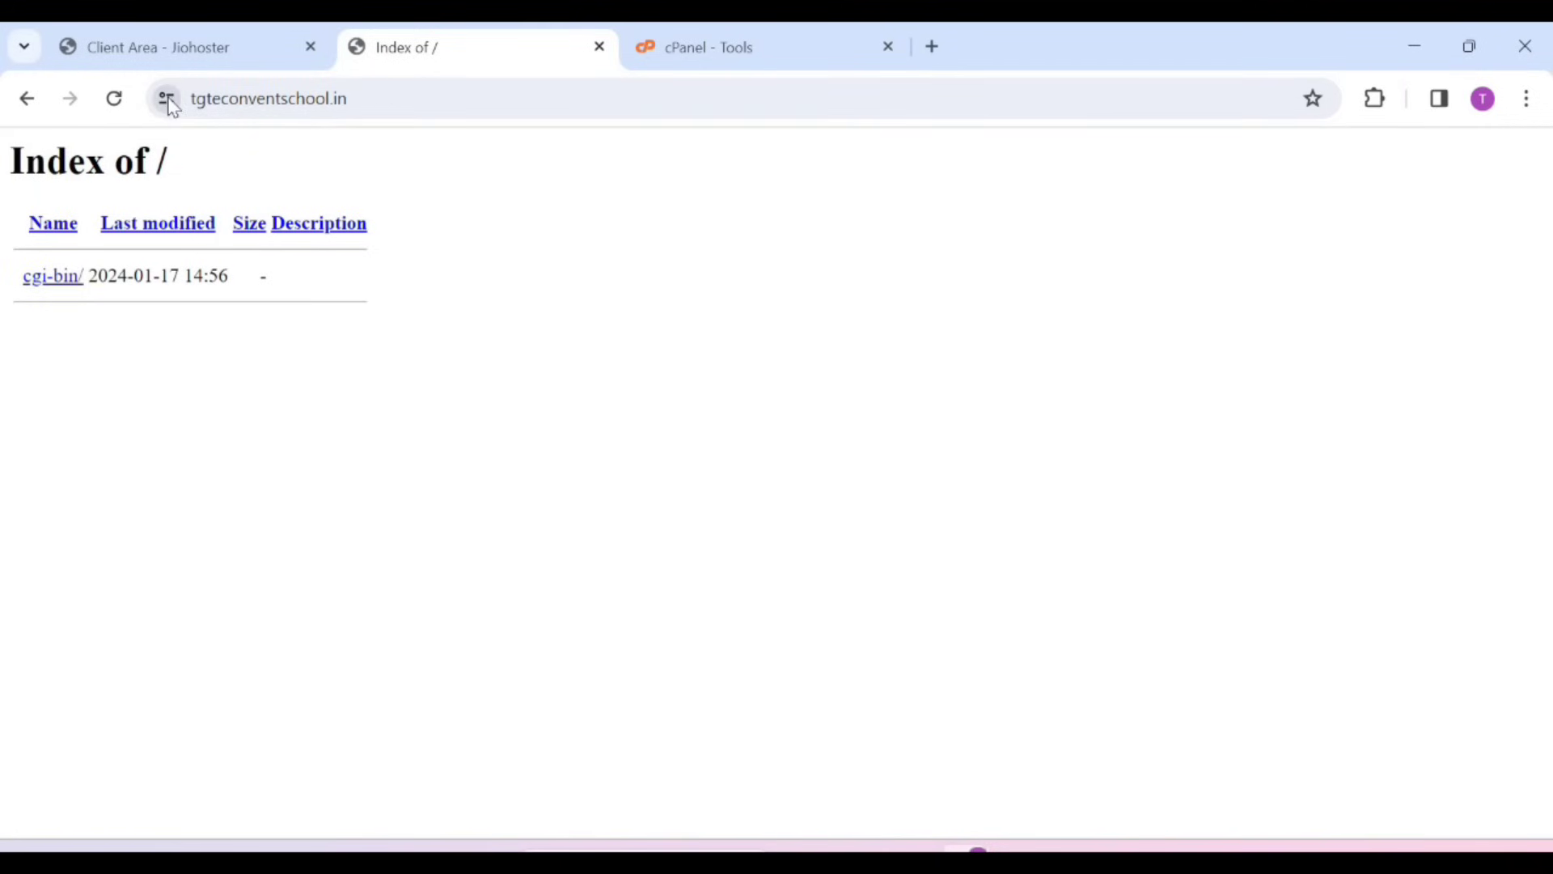
click(164, 100)
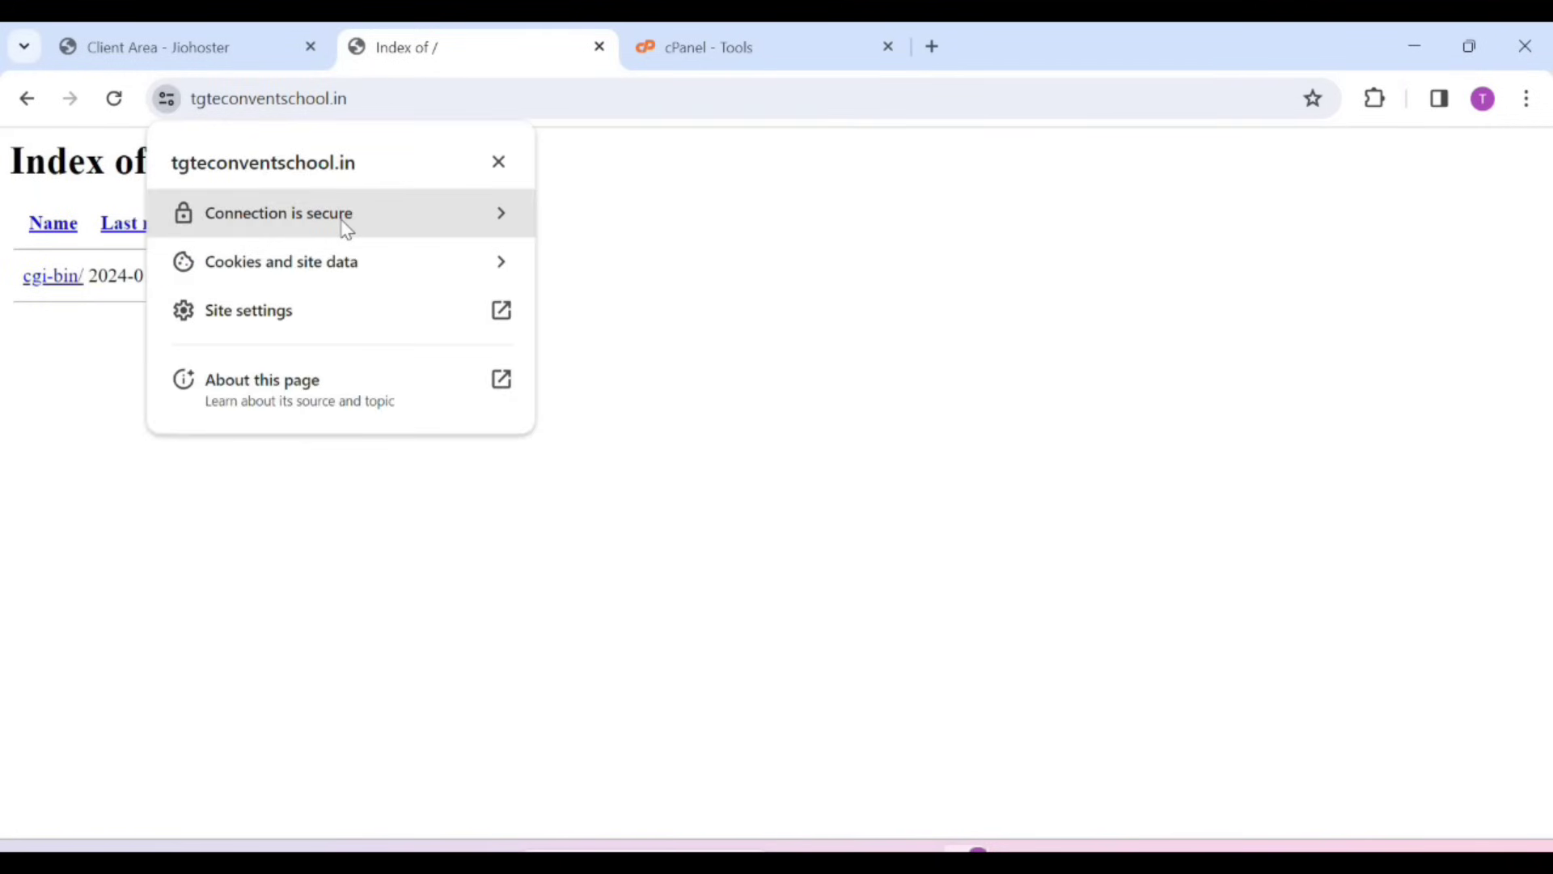
click(723, 32)
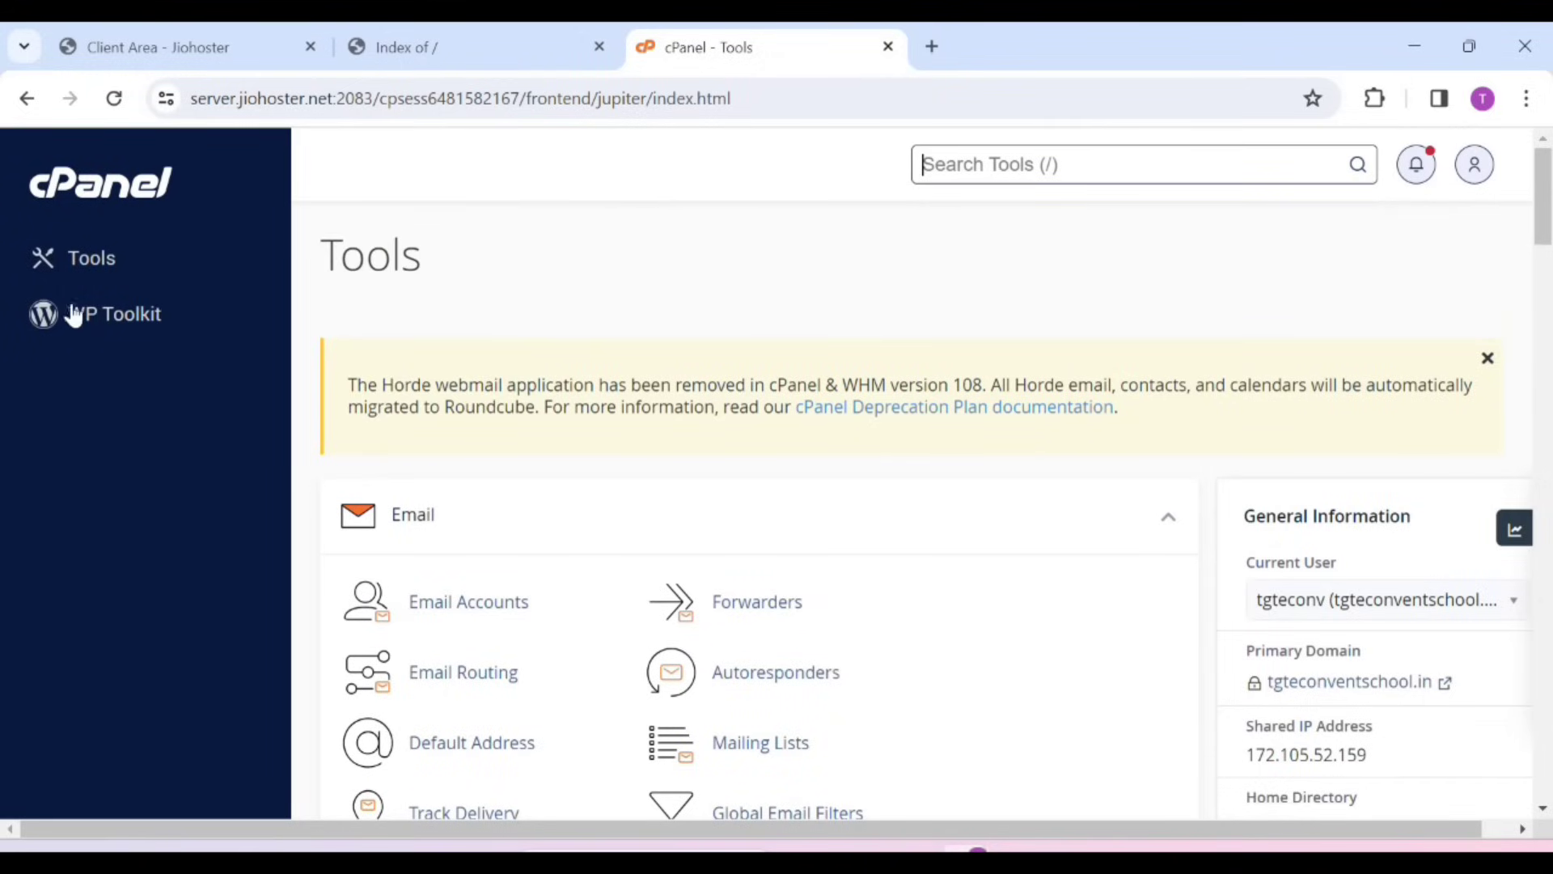
Start a WP Toolkit WordPress install and replace the title Inspiration Station with the owner's name
click(95, 317)
scroll(736, 639, down, 2)
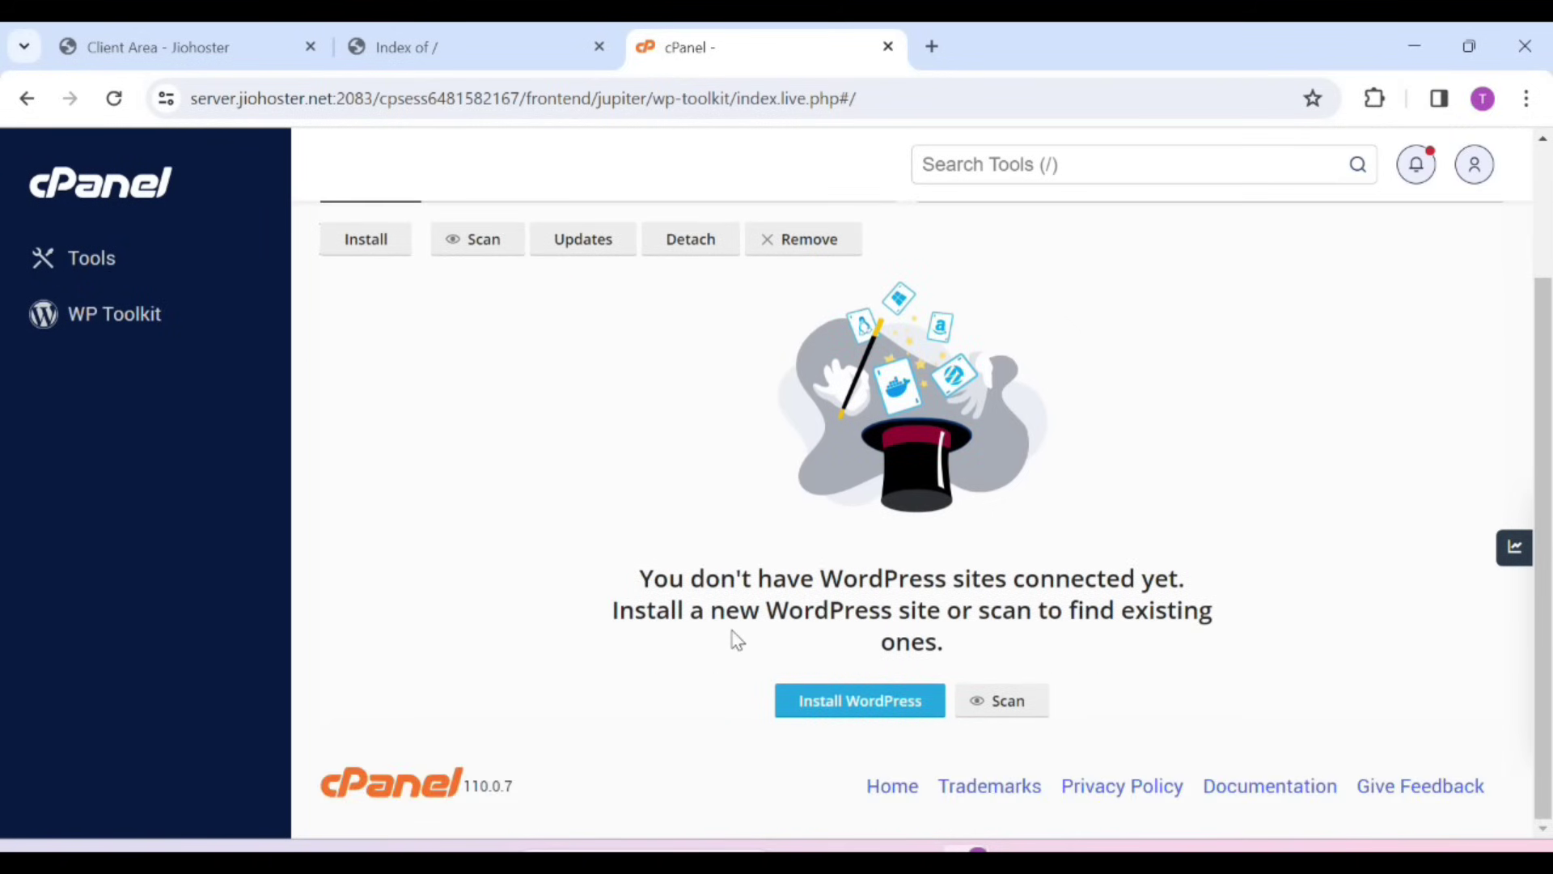
click(847, 703)
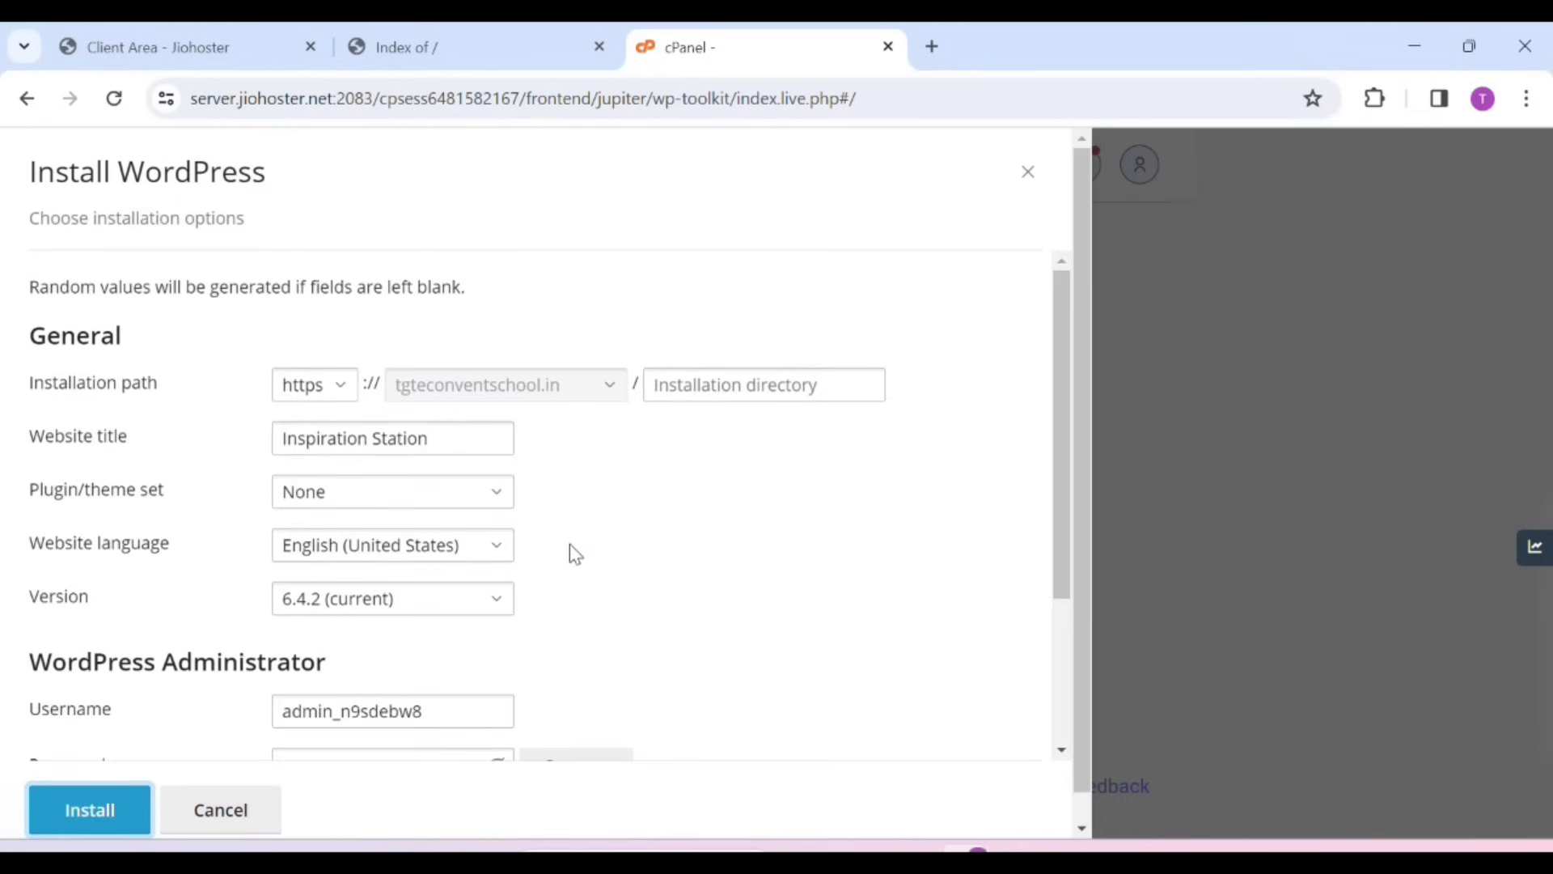
scroll(552, 530, down, 1)
drag(129, 338, 27, 335)
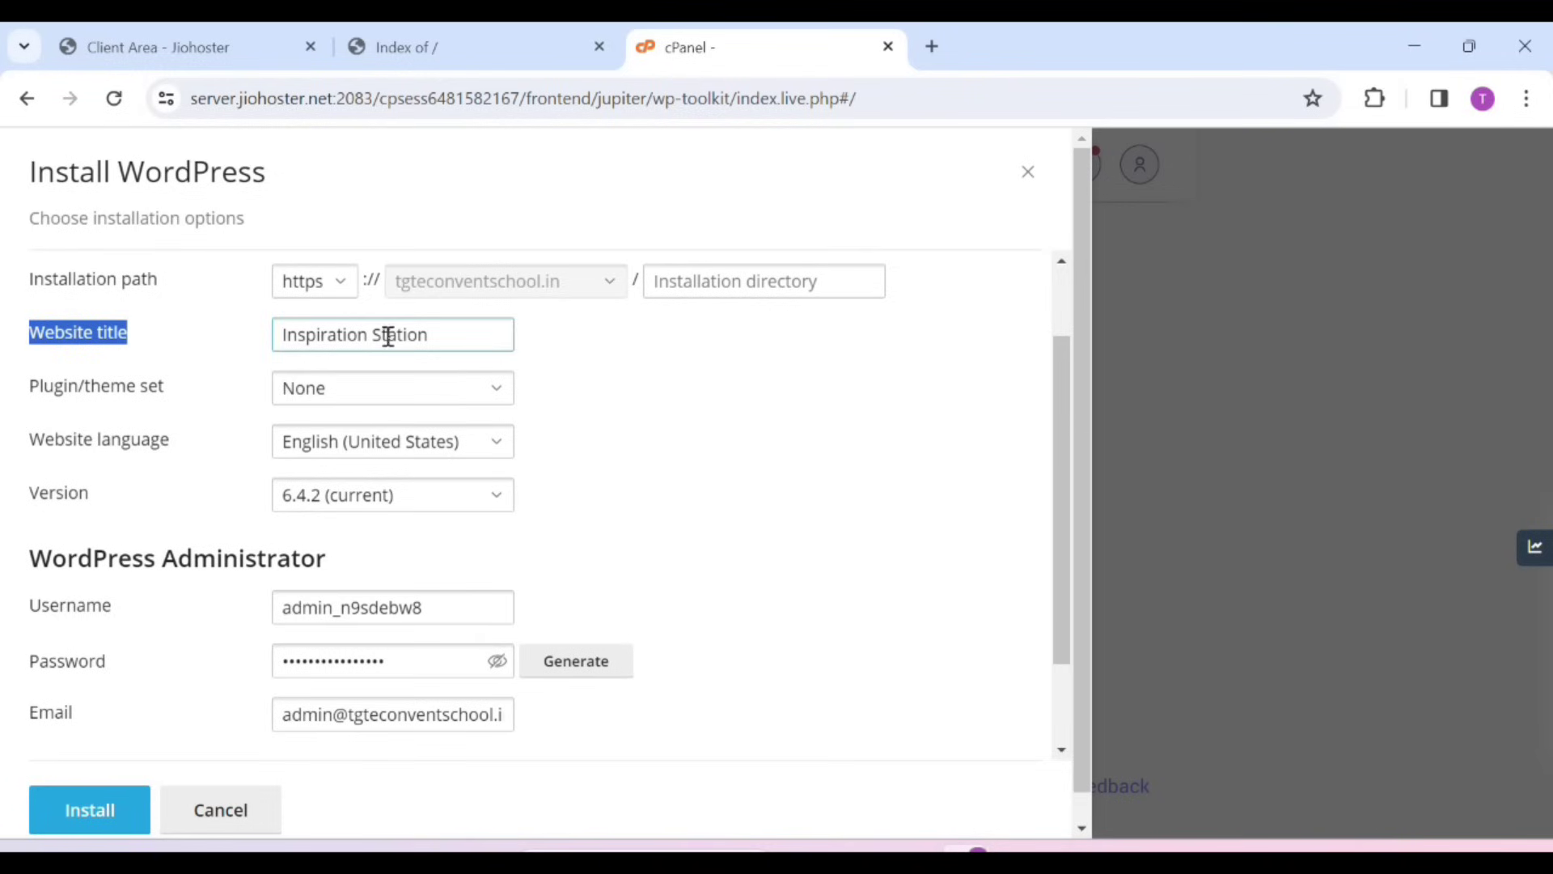
triple_click(428, 334)
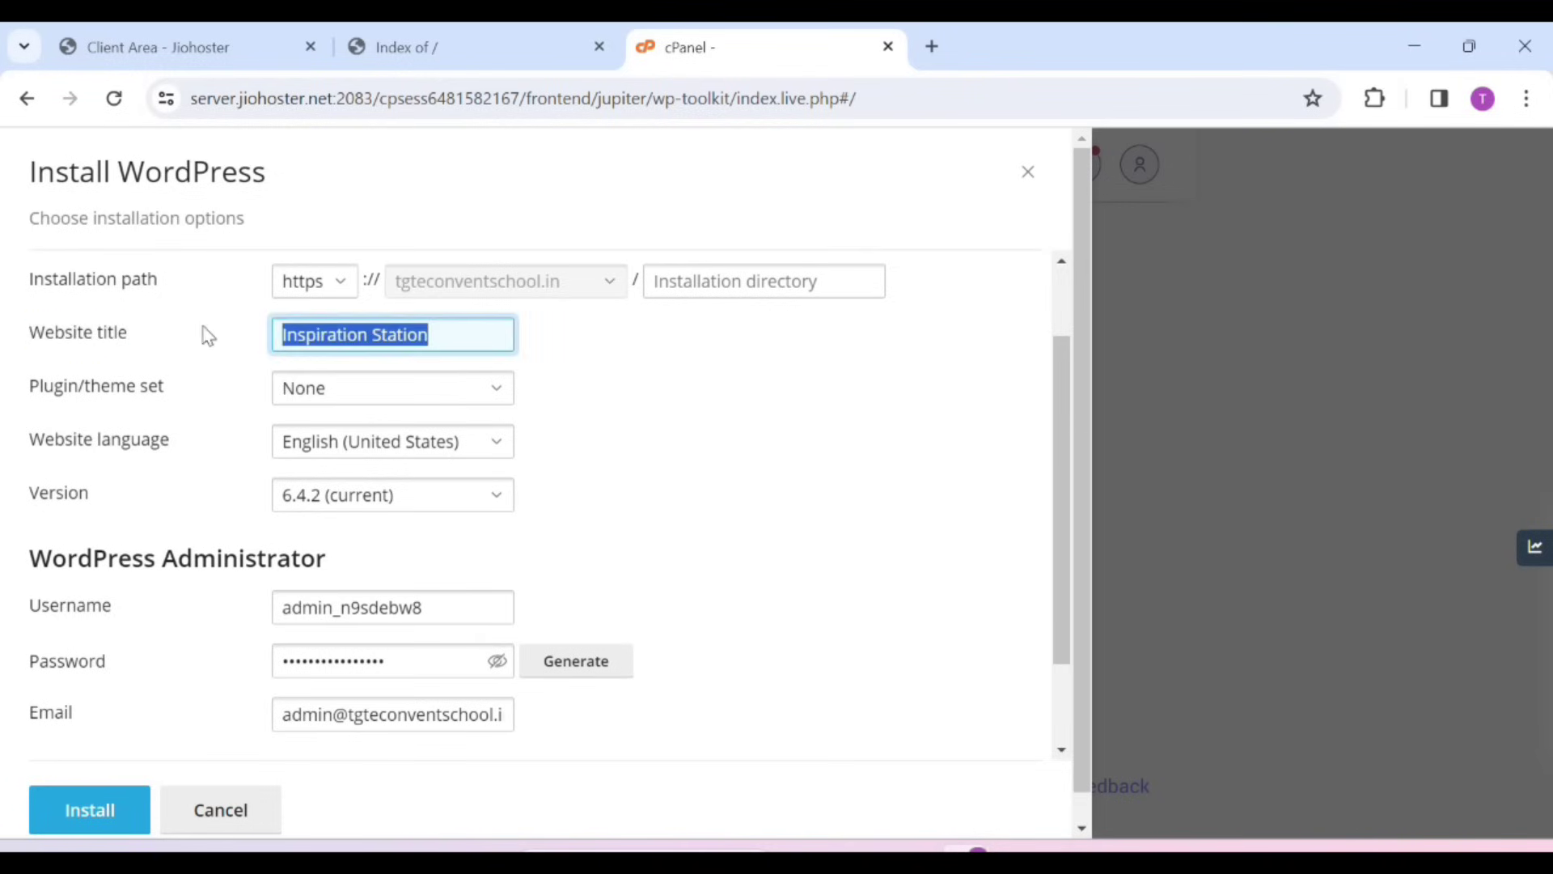
key(BackSpace)
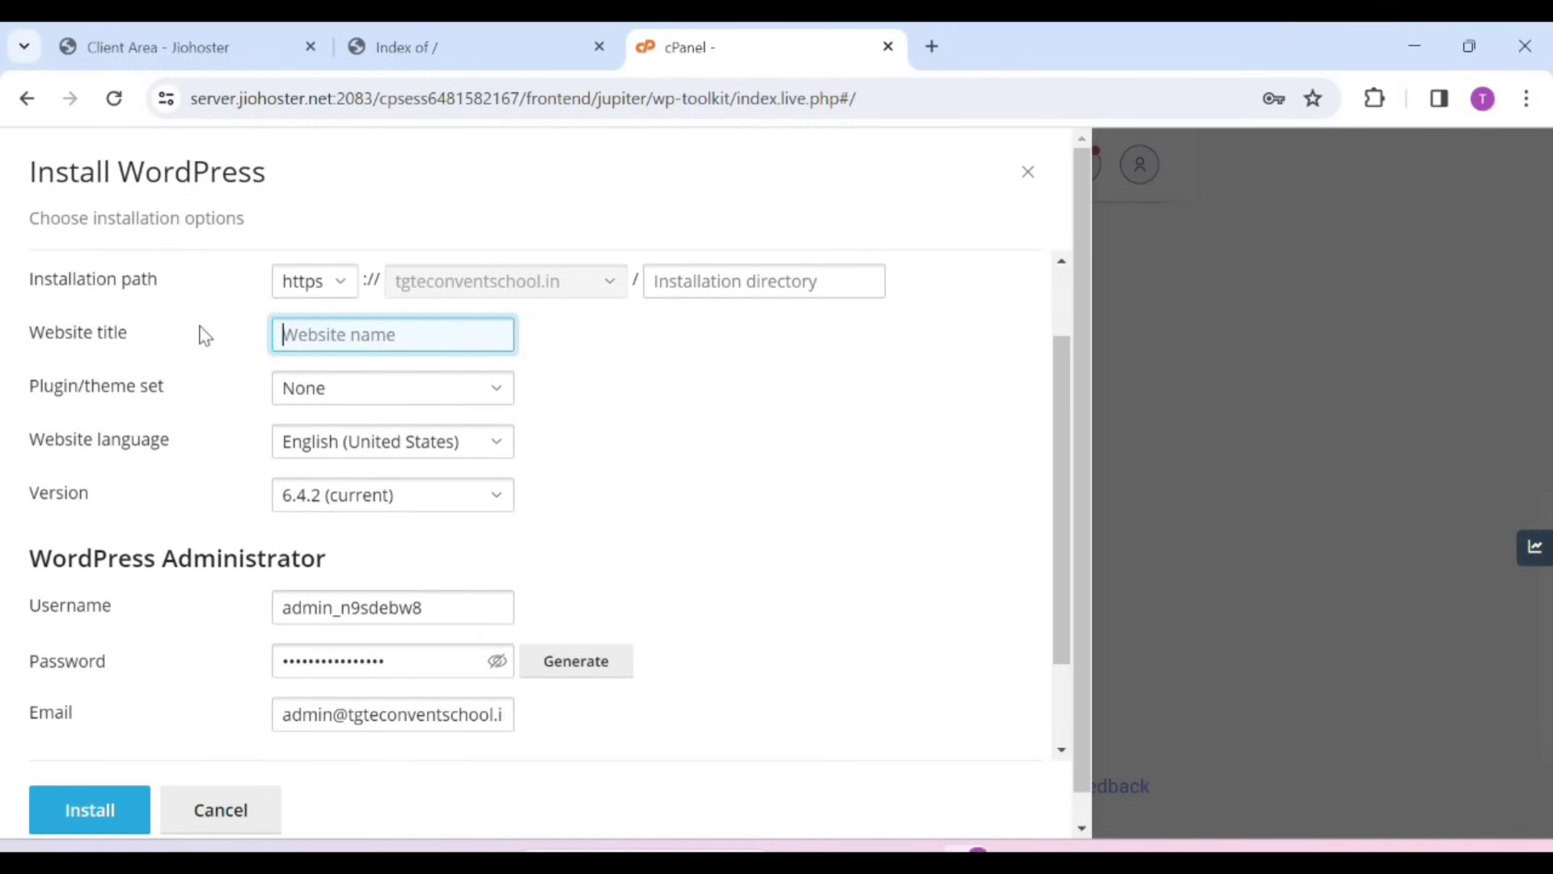
Replace the random suffix of the administrator username with the owner's first name
scroll(139, 591, up, 2)
scroll(139, 590, down, 3)
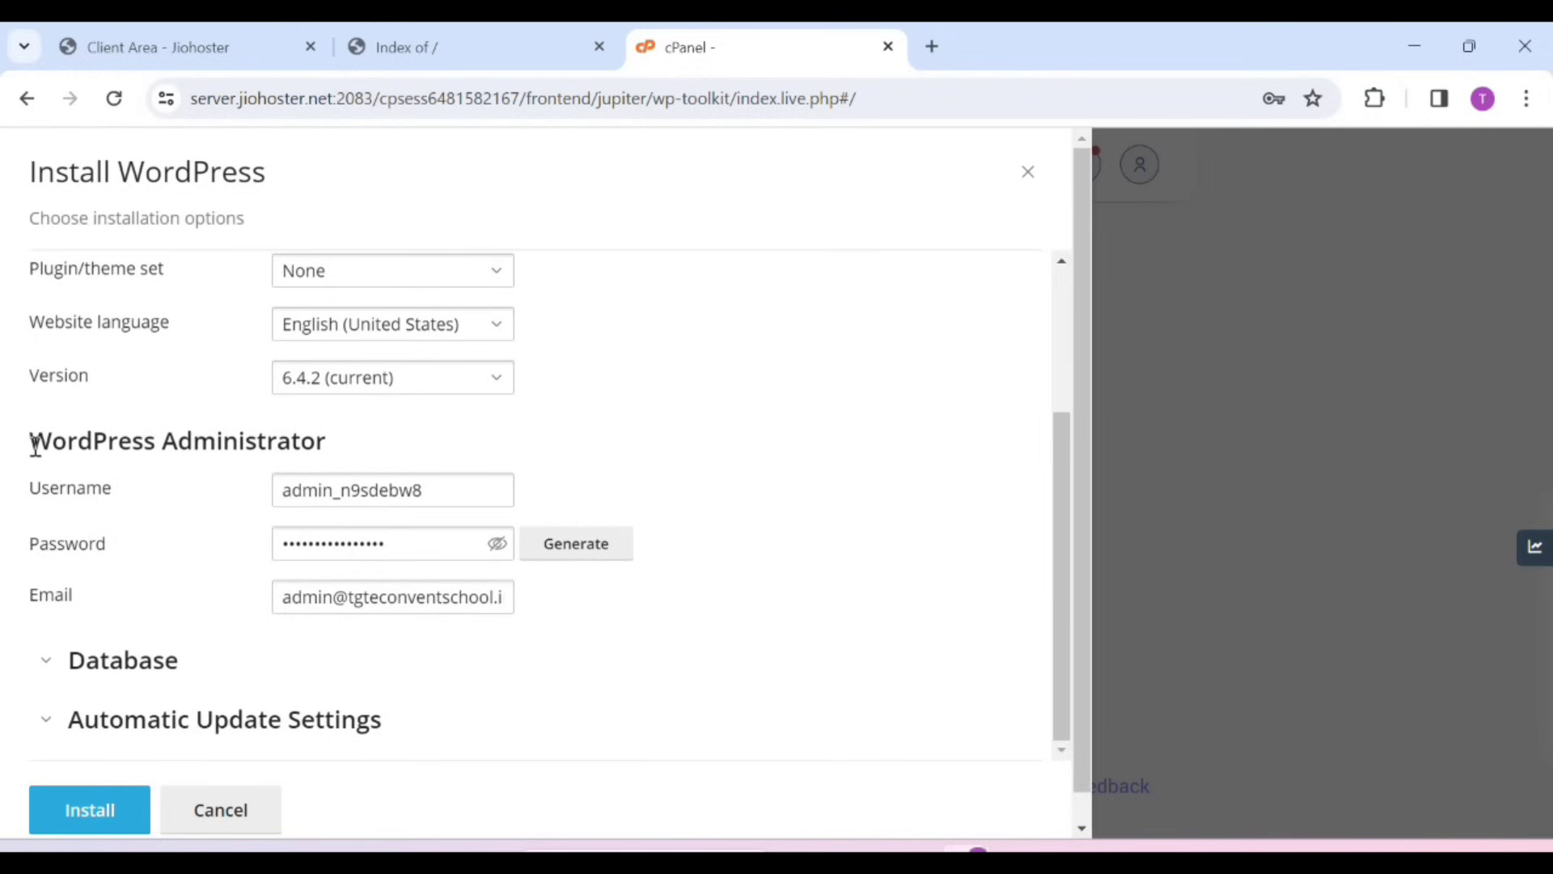
drag(34, 445, 344, 447)
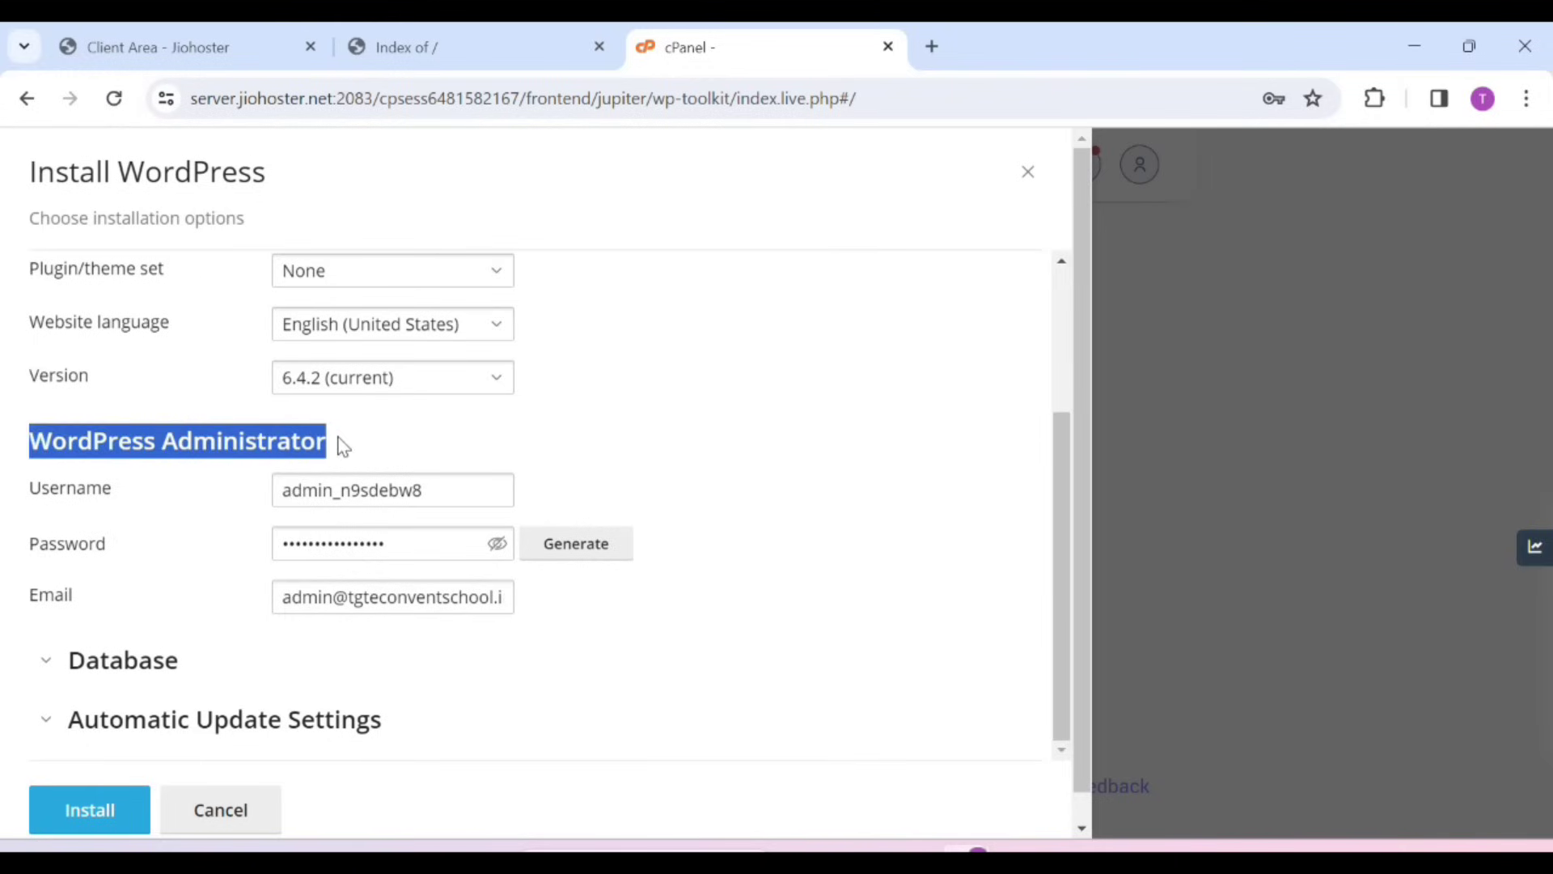
click(343, 446)
click(371, 492)
click(435, 490)
drag(434, 490, 341, 460)
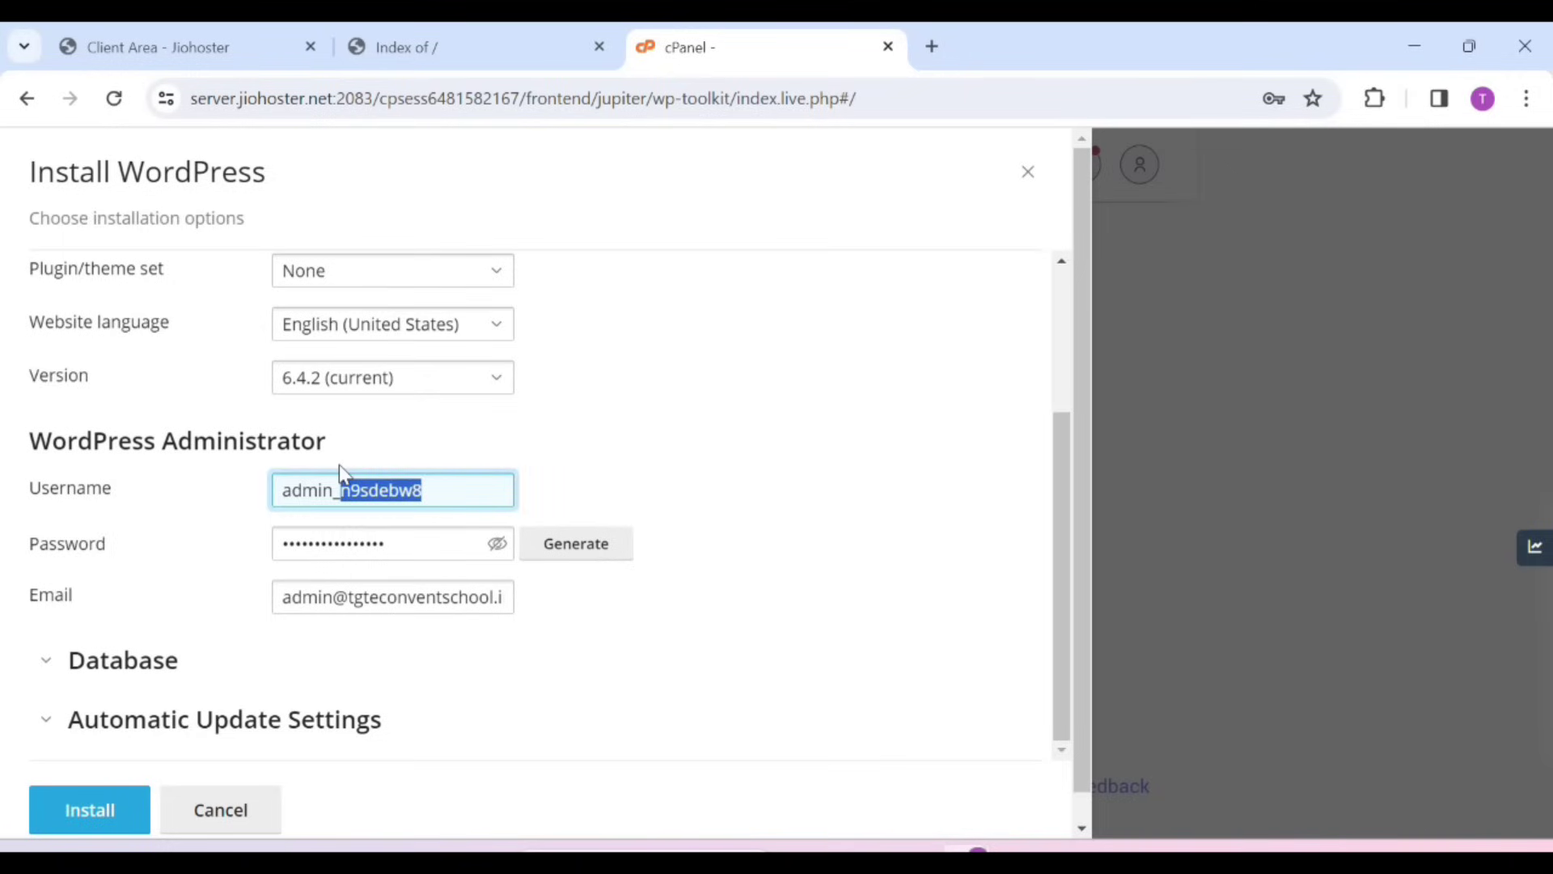
key(BackSpace)
text(rakesh)
Paste a new administrator password, check the e-mail field, and install WordPress
drag(437, 544, 242, 554)
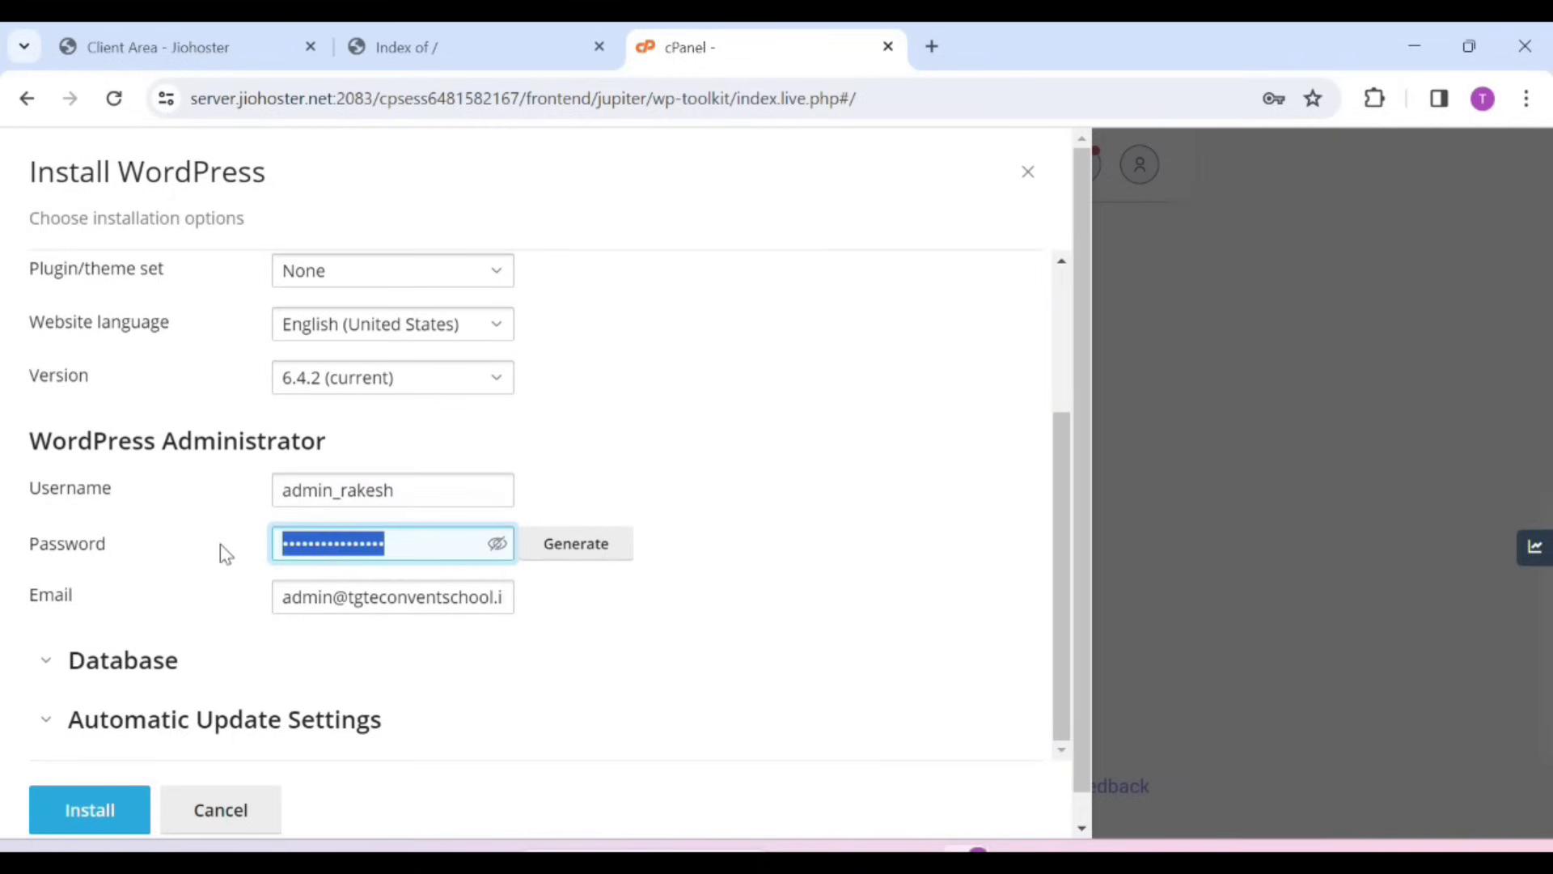
key(ctrl+v)
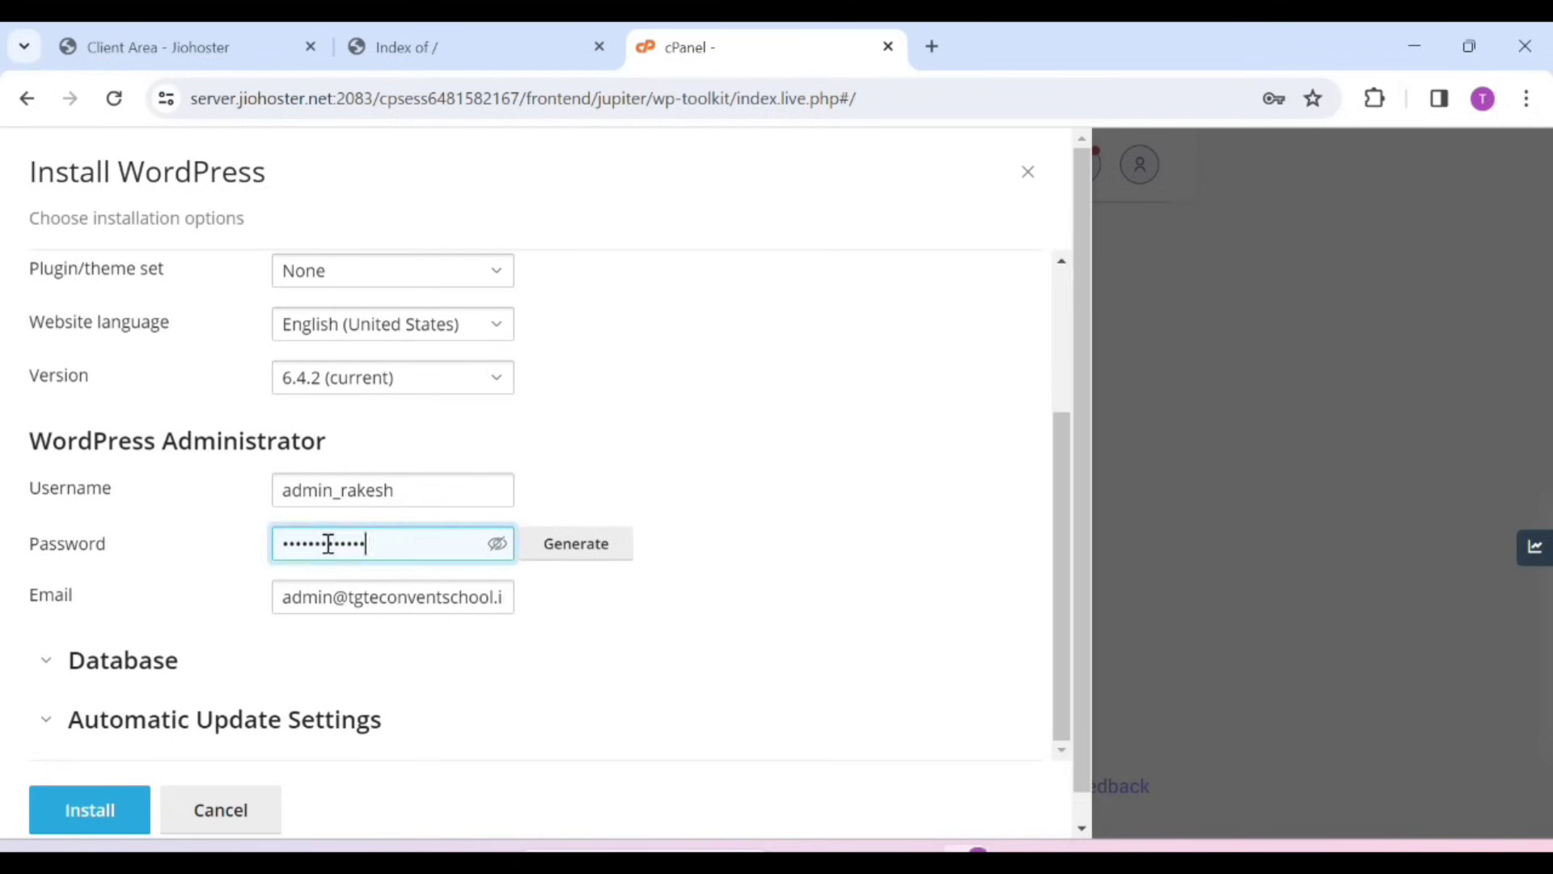
double_click(329, 544)
drag(275, 570, 305, 634)
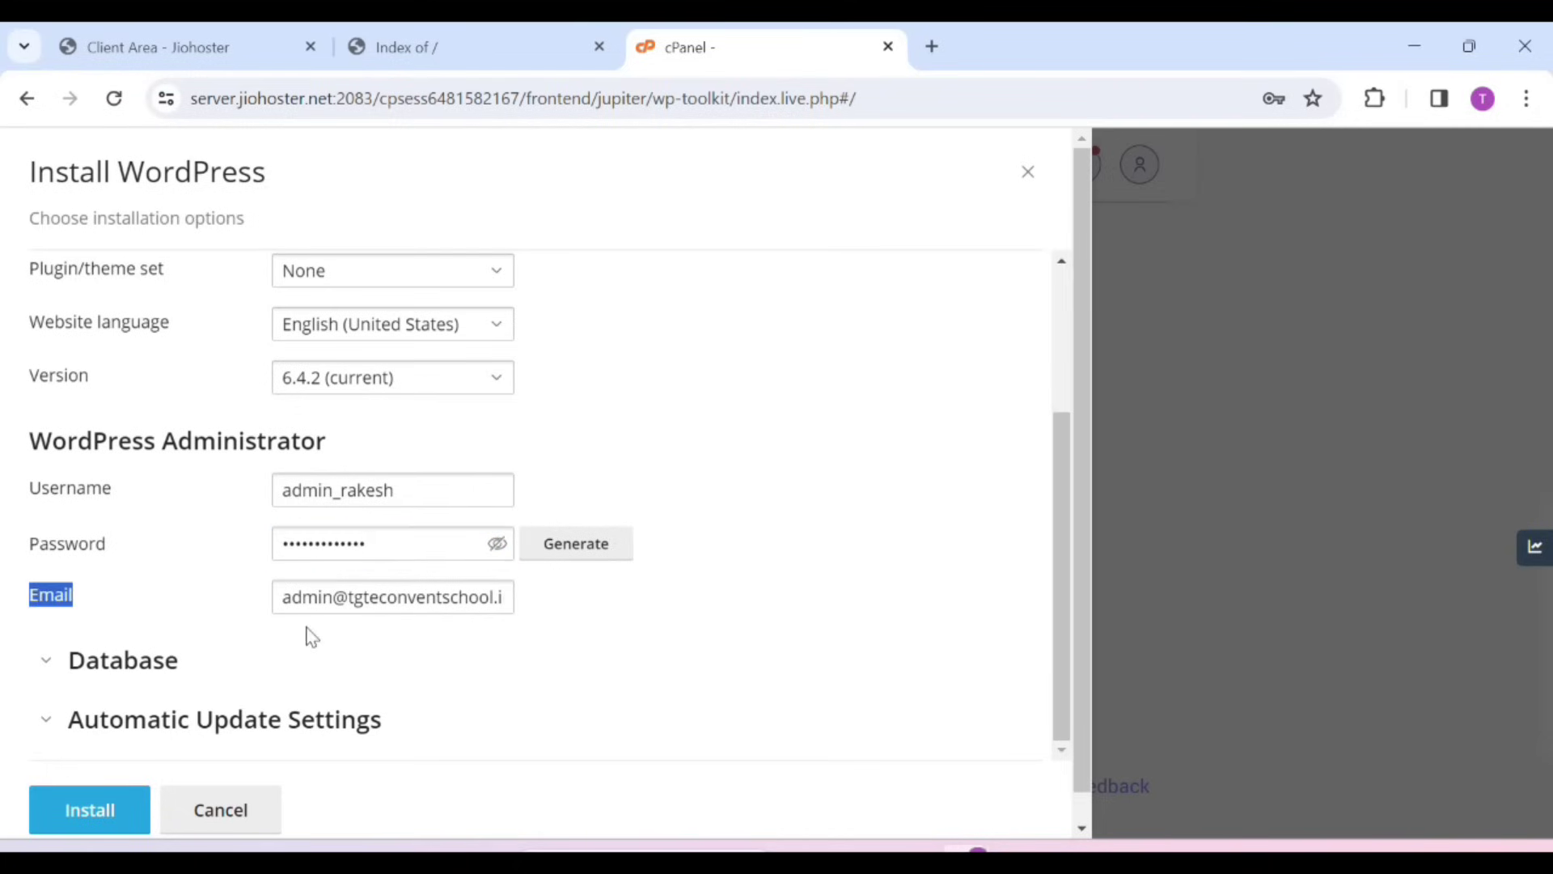
click(332, 598)
scroll(374, 715, down, 1)
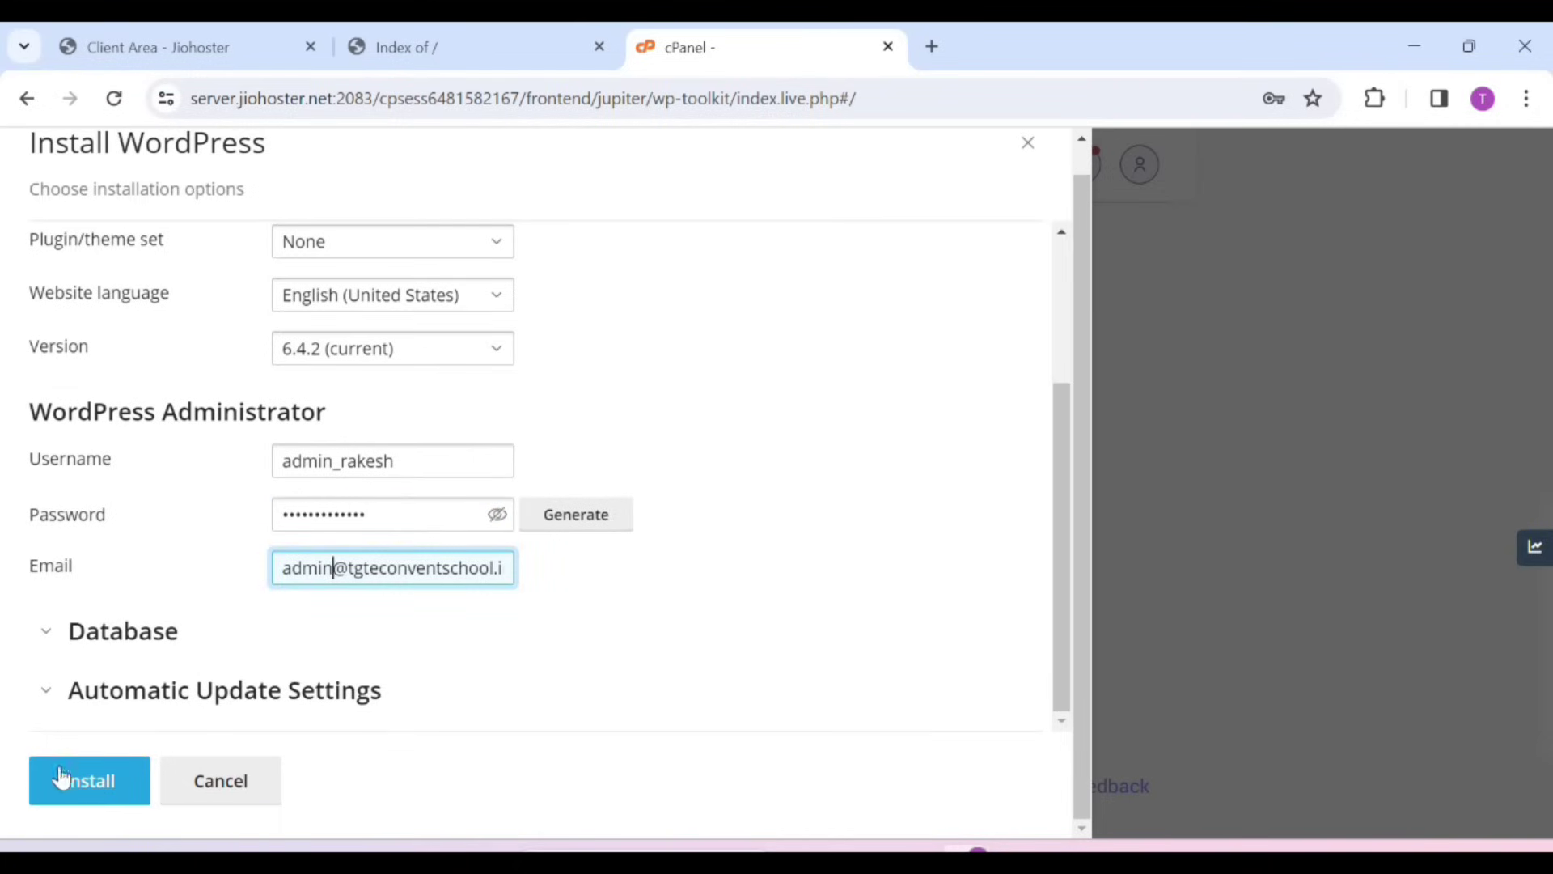
click(81, 778)
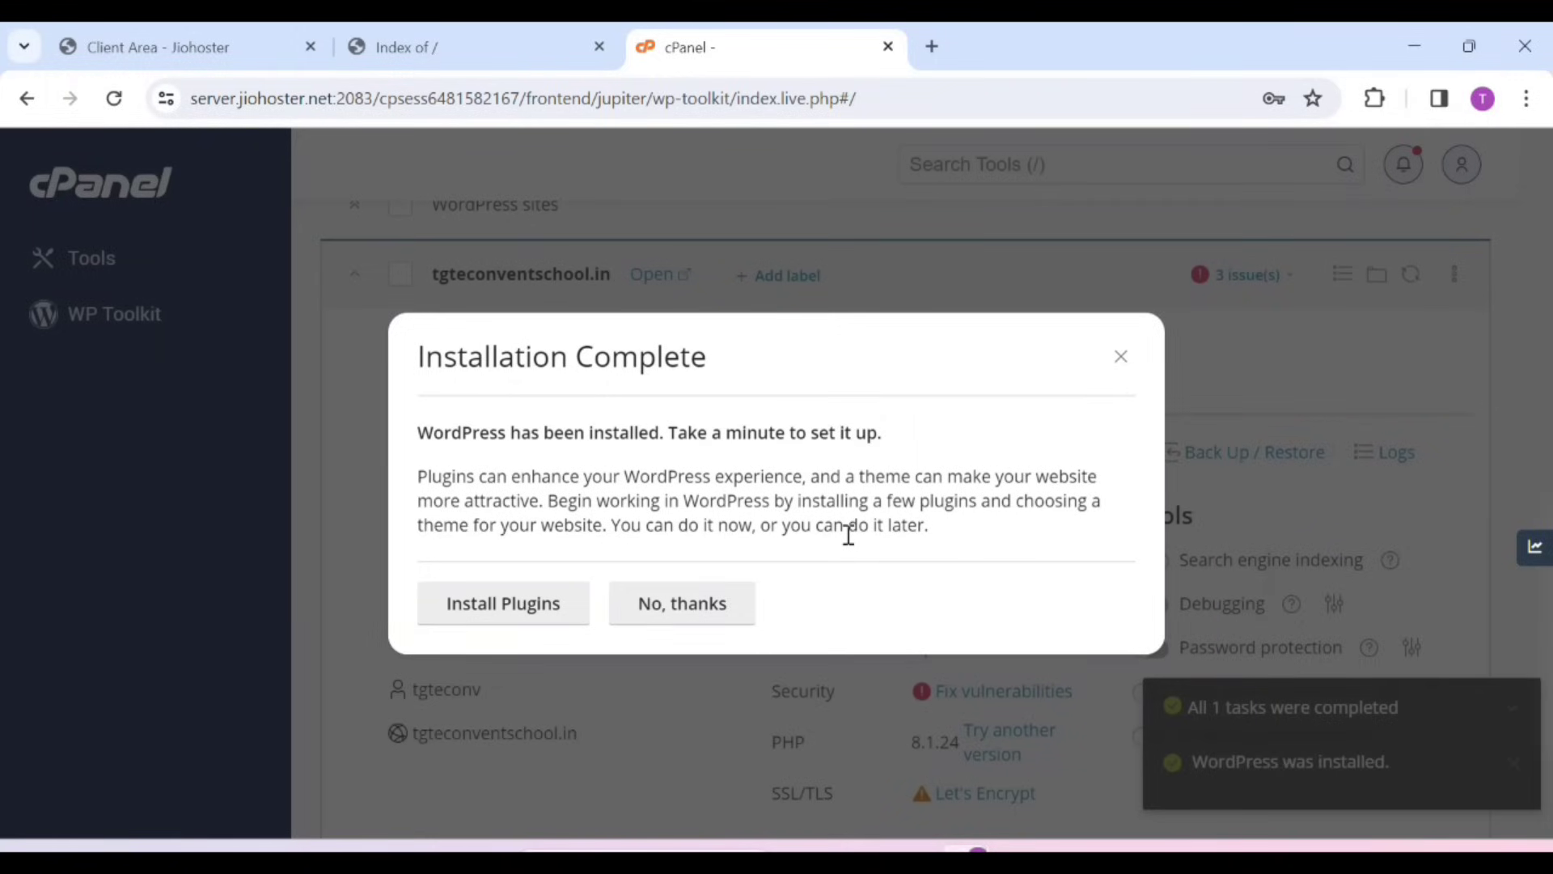
Decline the plugin offer and reload tgteconventschool.in in its tab
click(672, 613)
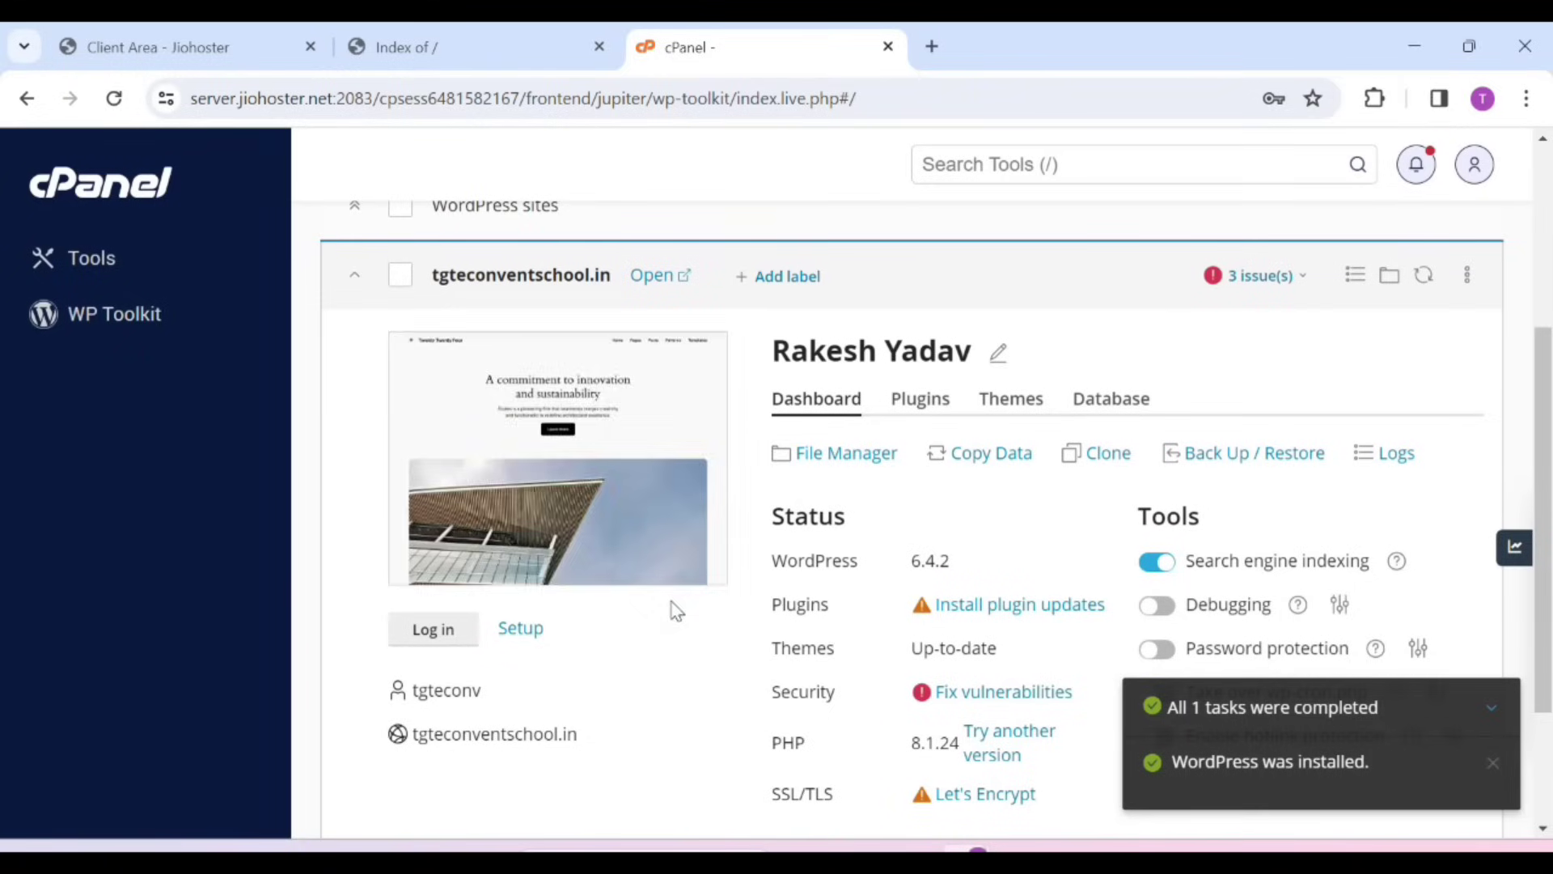
click(82, 264)
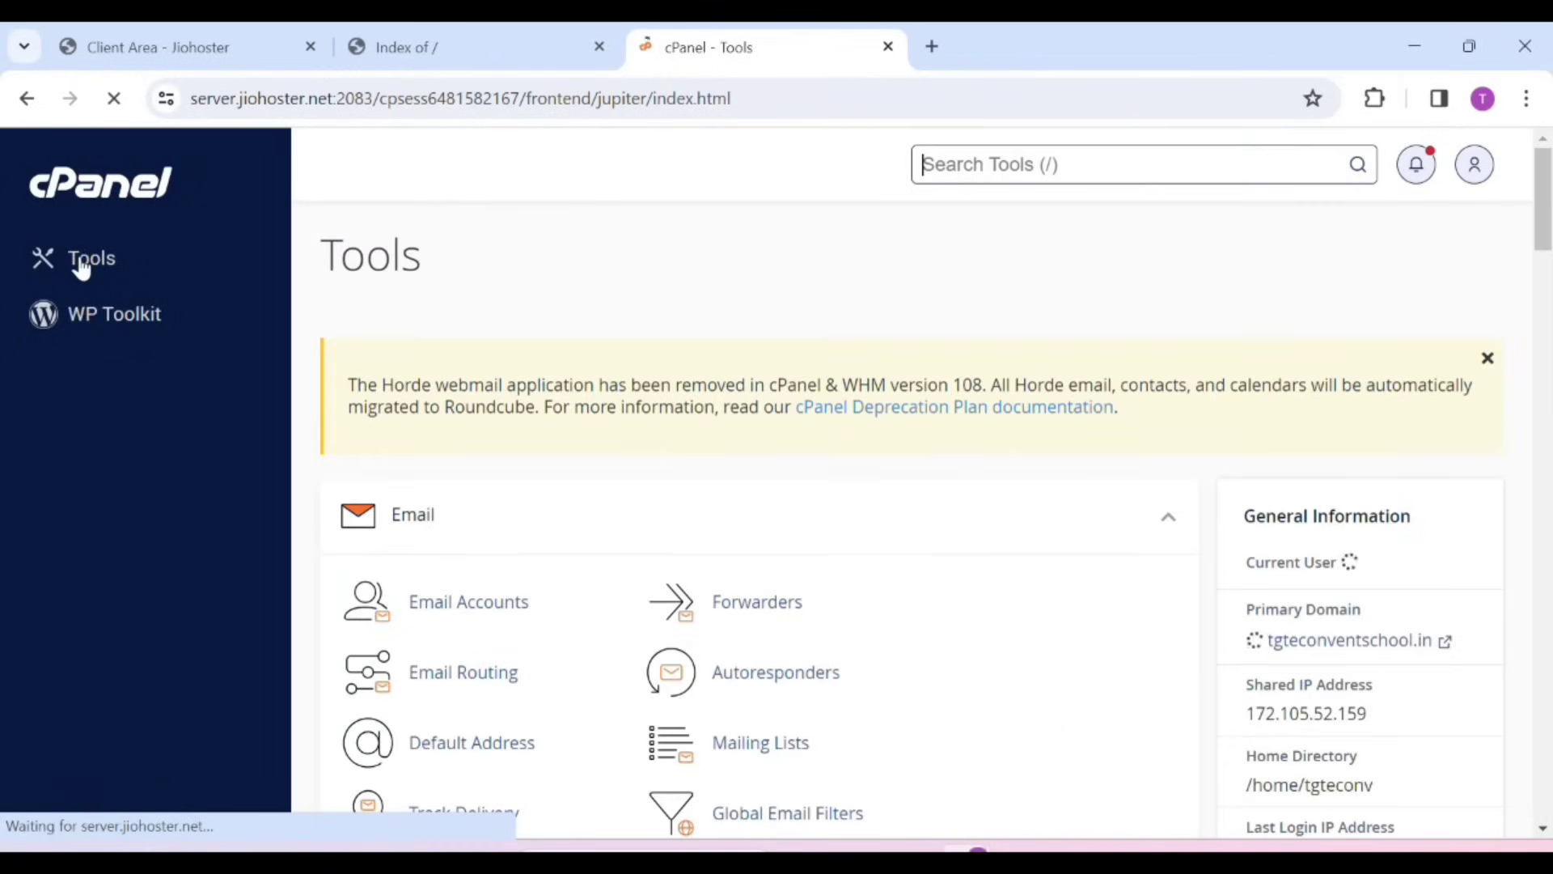
click(474, 26)
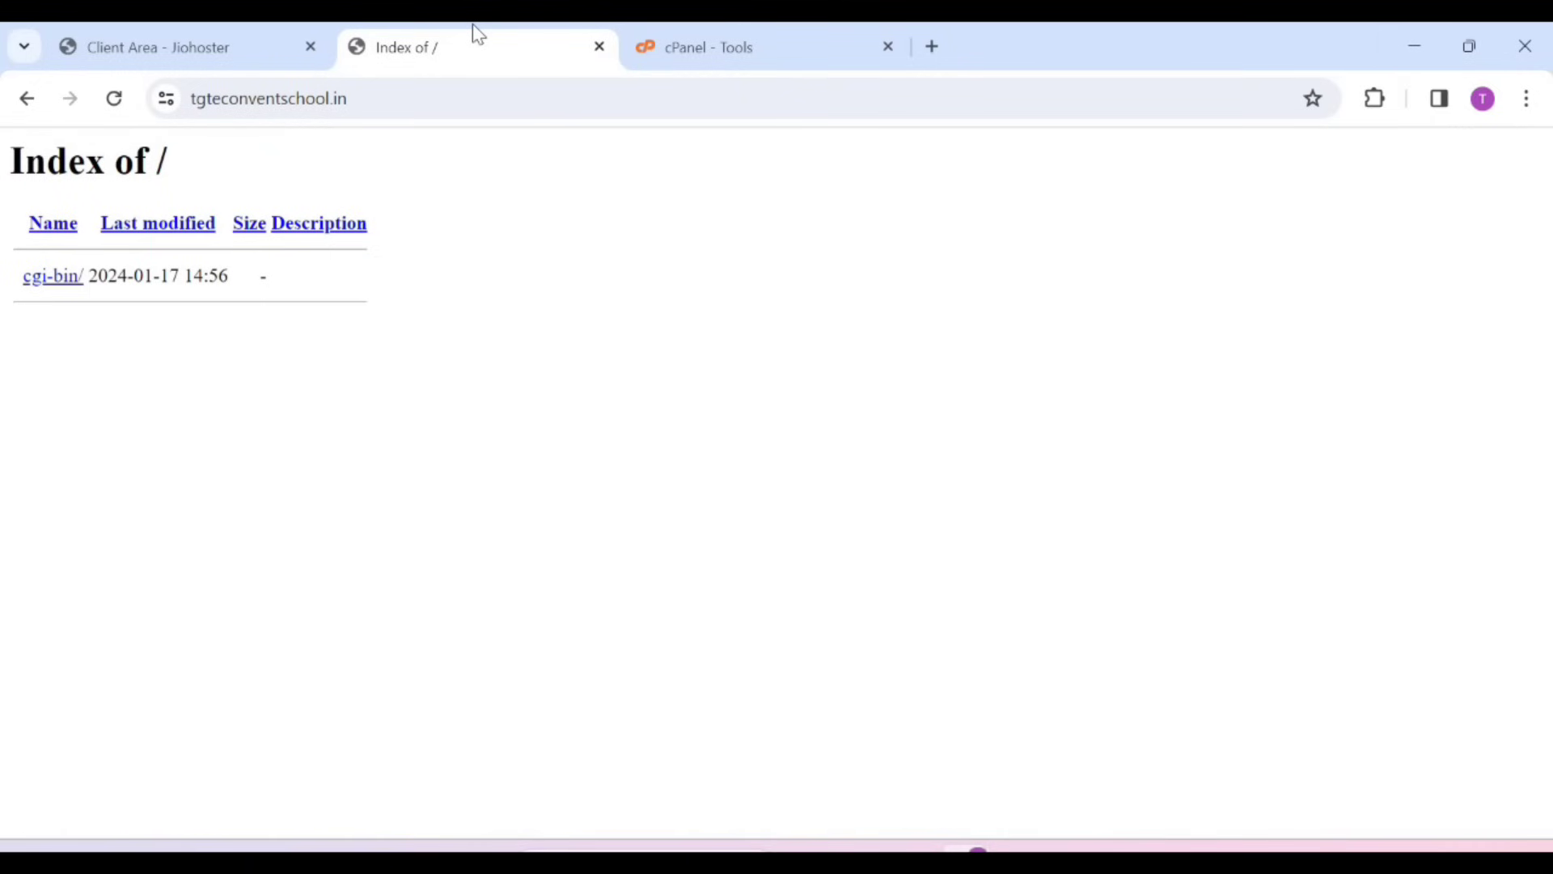
click(426, 97)
key(Return)
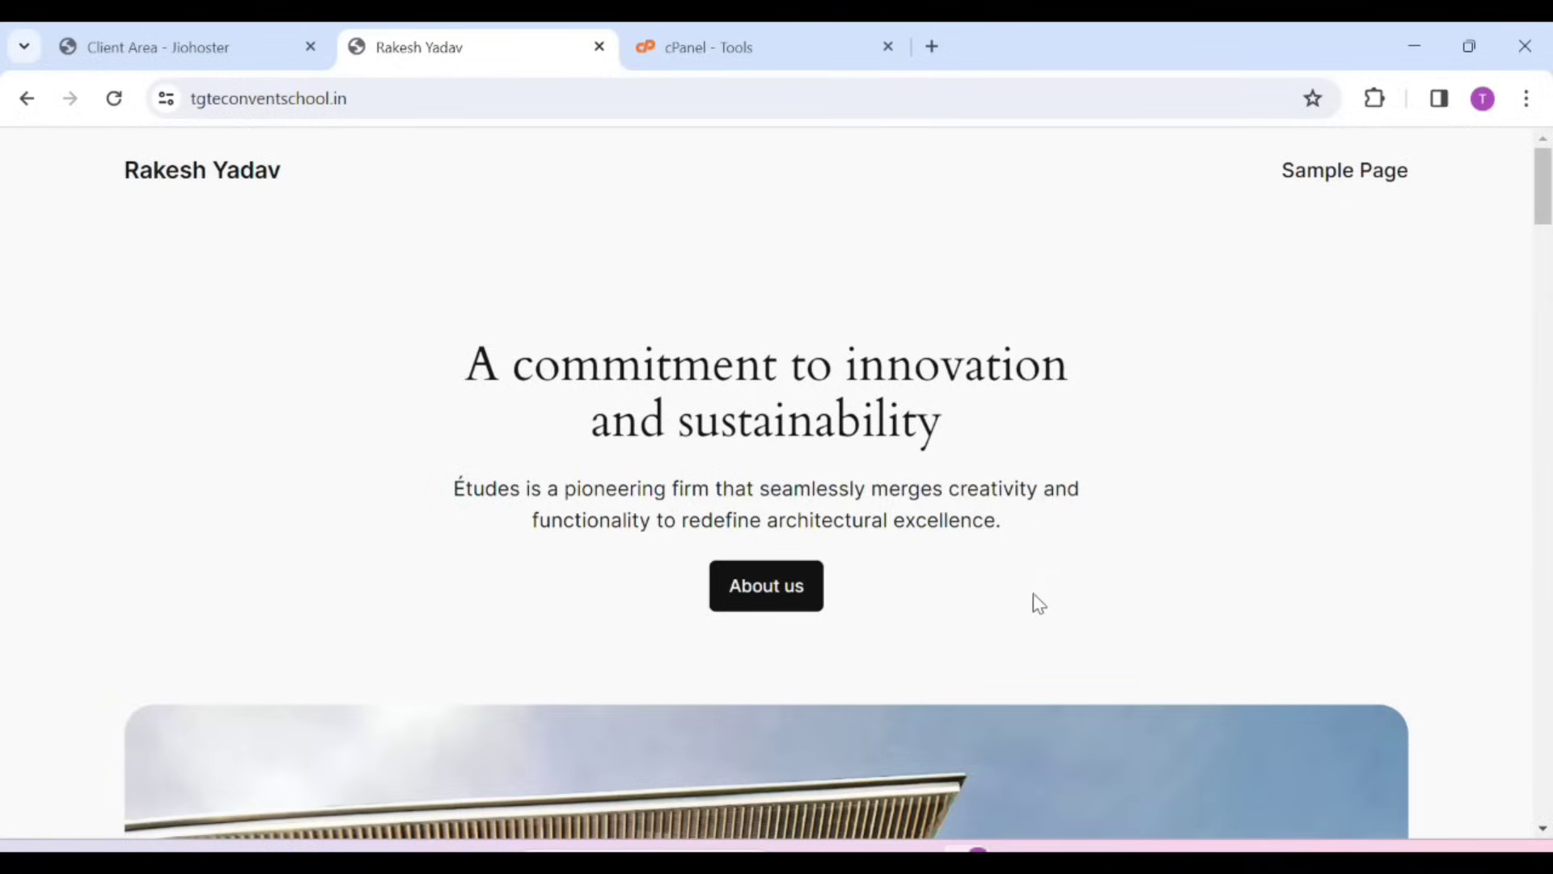
Scroll through the new default WordPress home page and select the site address
scroll(1033, 607, down, 5)
scroll(1031, 607, down, 10)
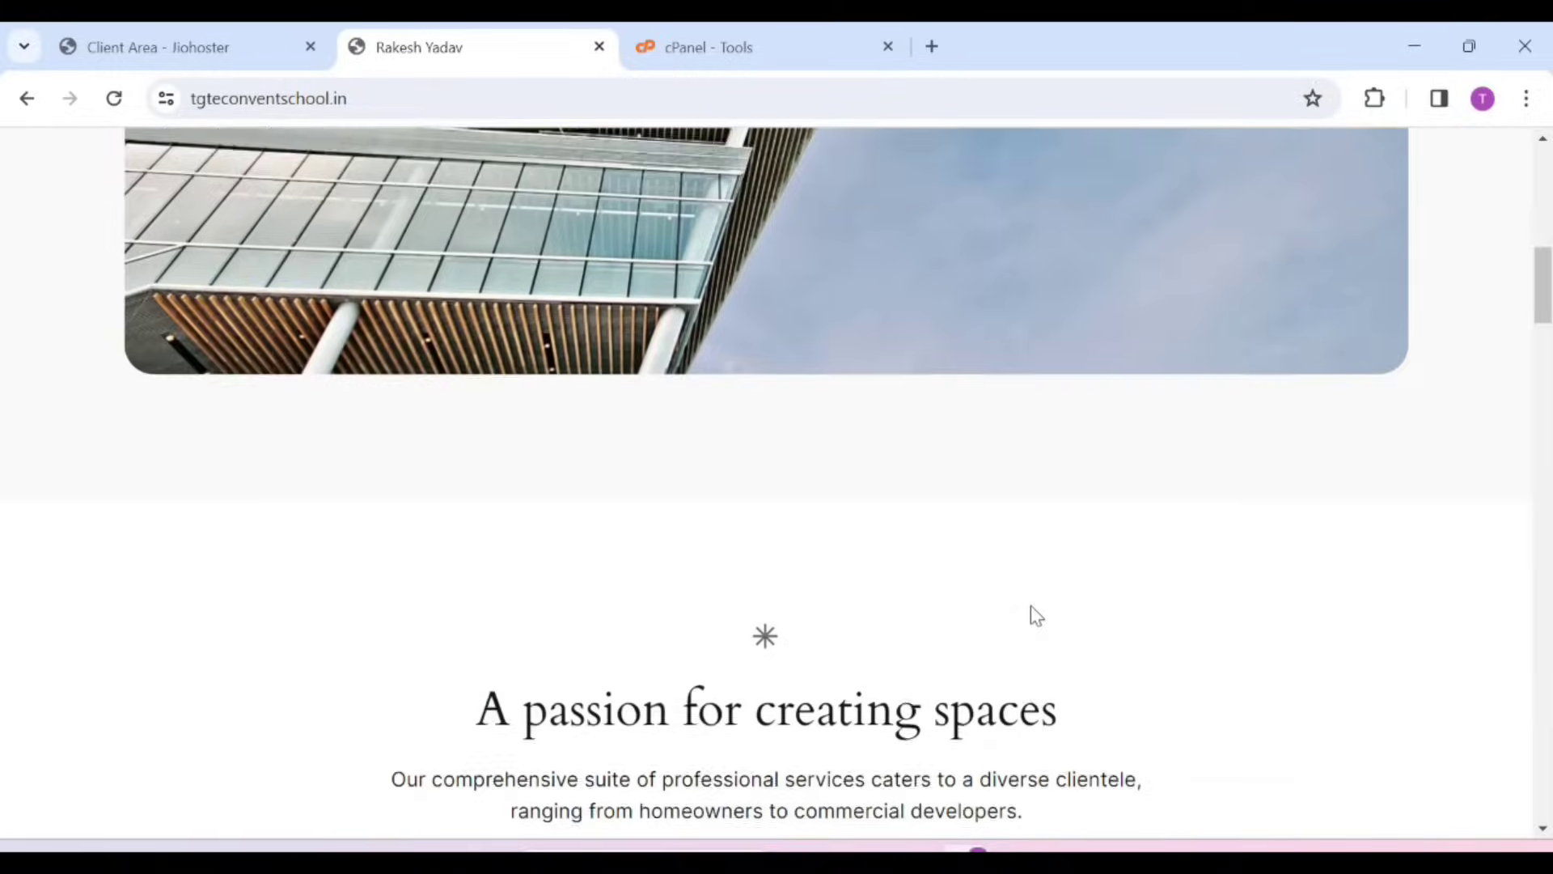
scroll(1031, 613, down, 10)
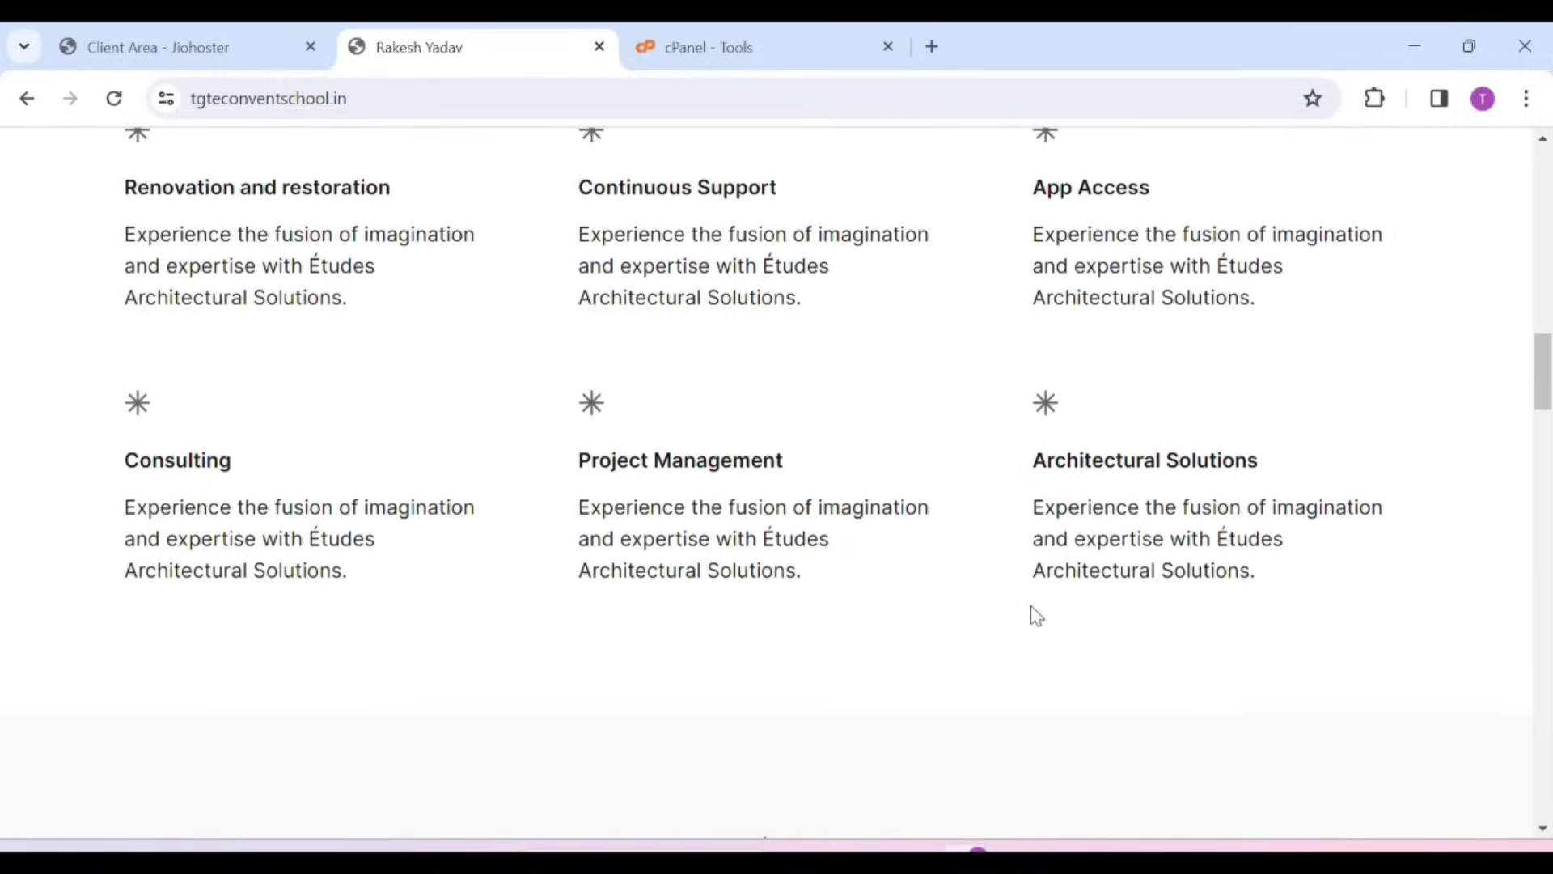
scroll(1030, 614, down, 10)
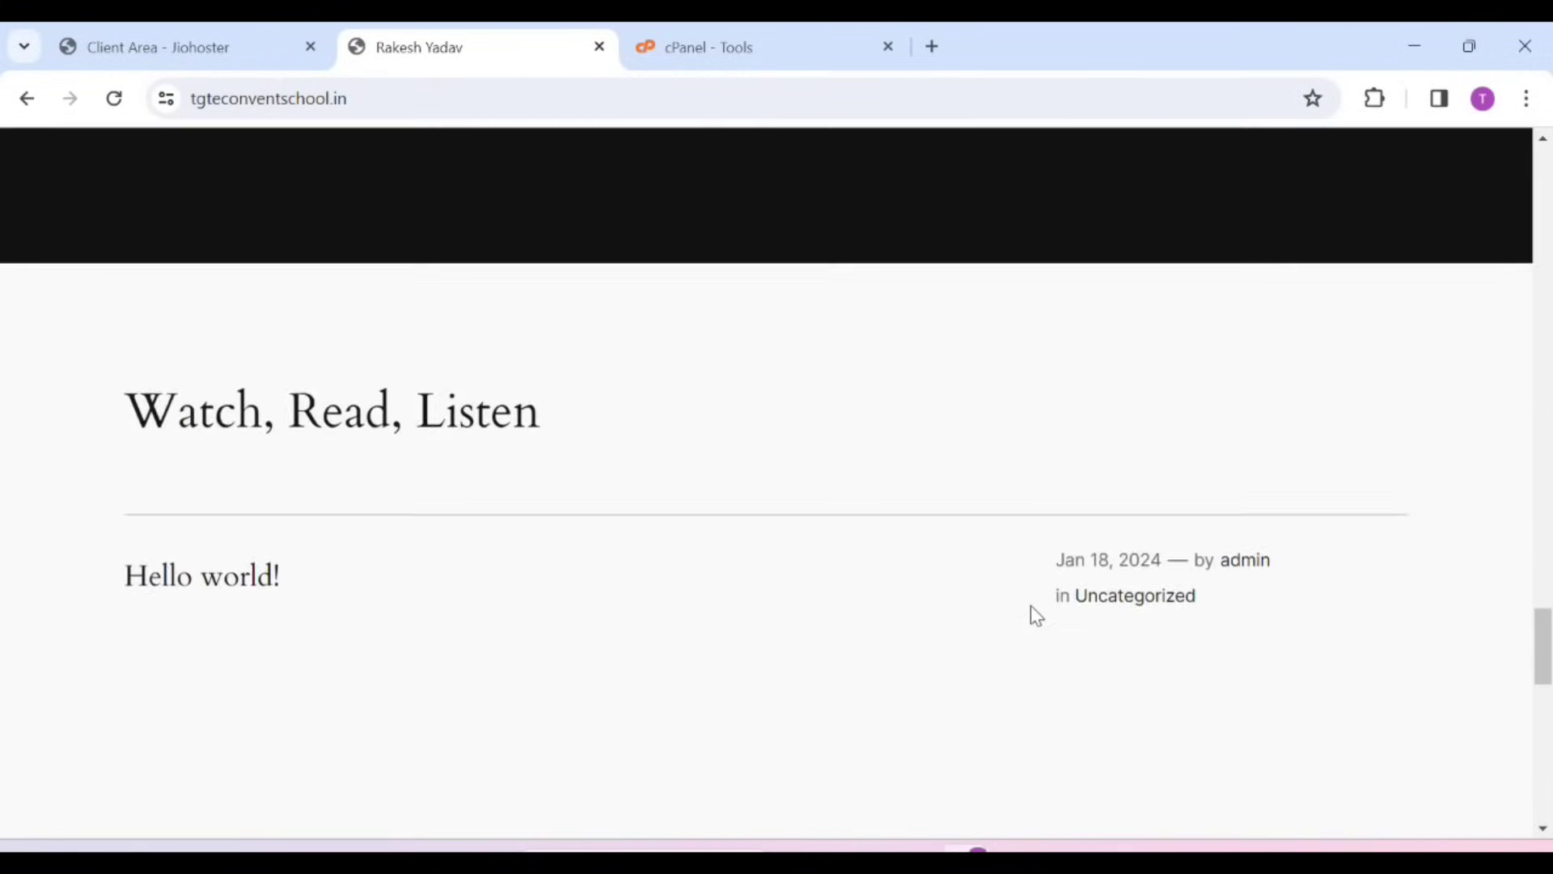
scroll(1030, 607, down, 3)
click(499, 98)
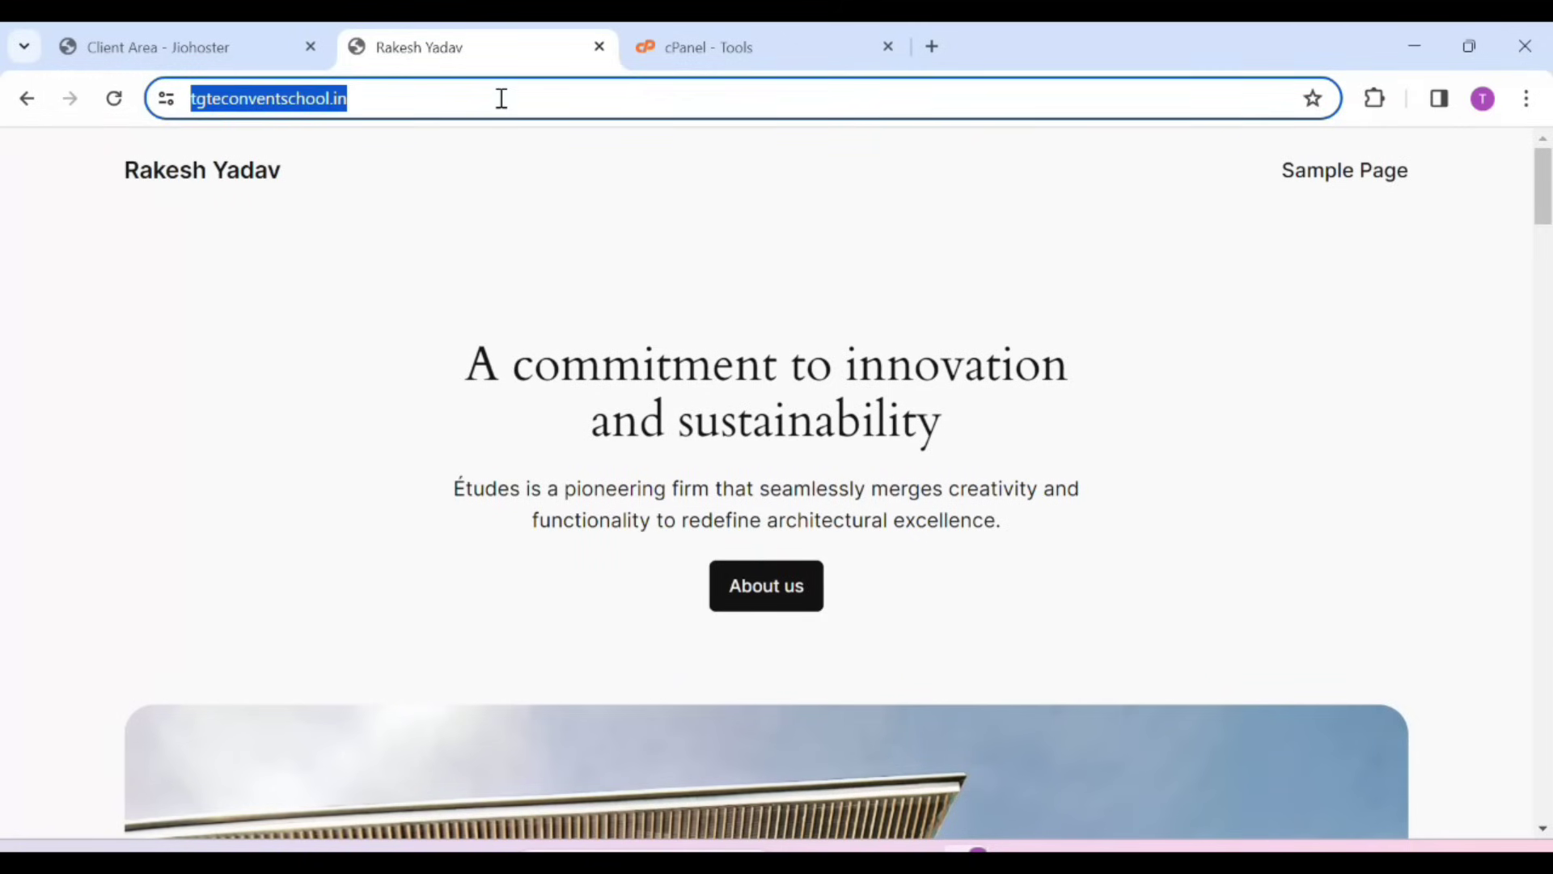
click(502, 98)
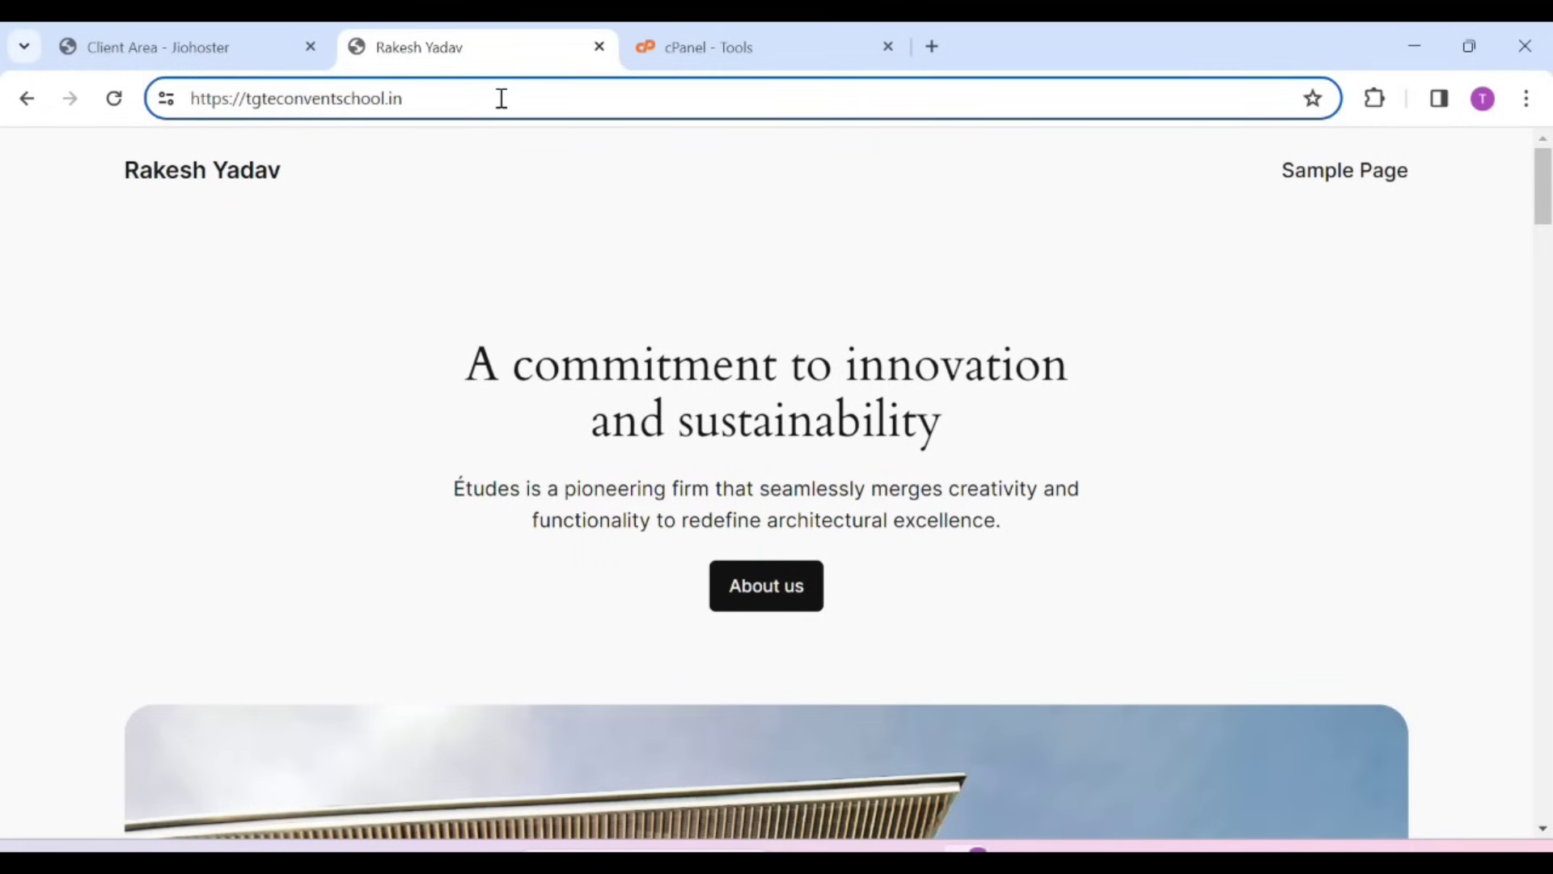
Go to /wp-admin and sign in with the saved admin credentials
text(/wp)
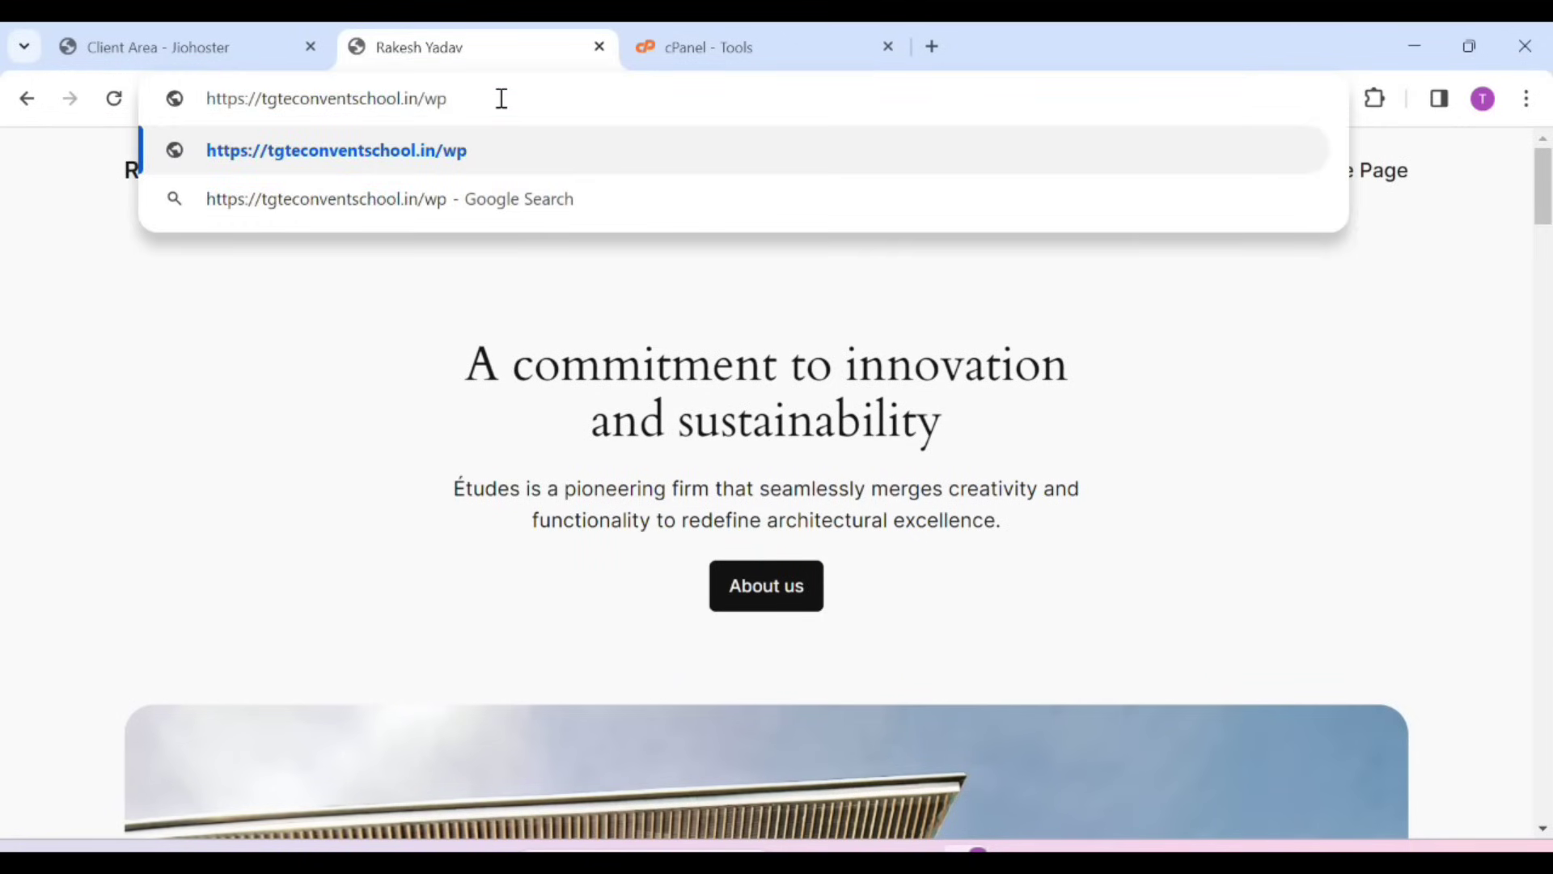
text(-admin)
key(Return)
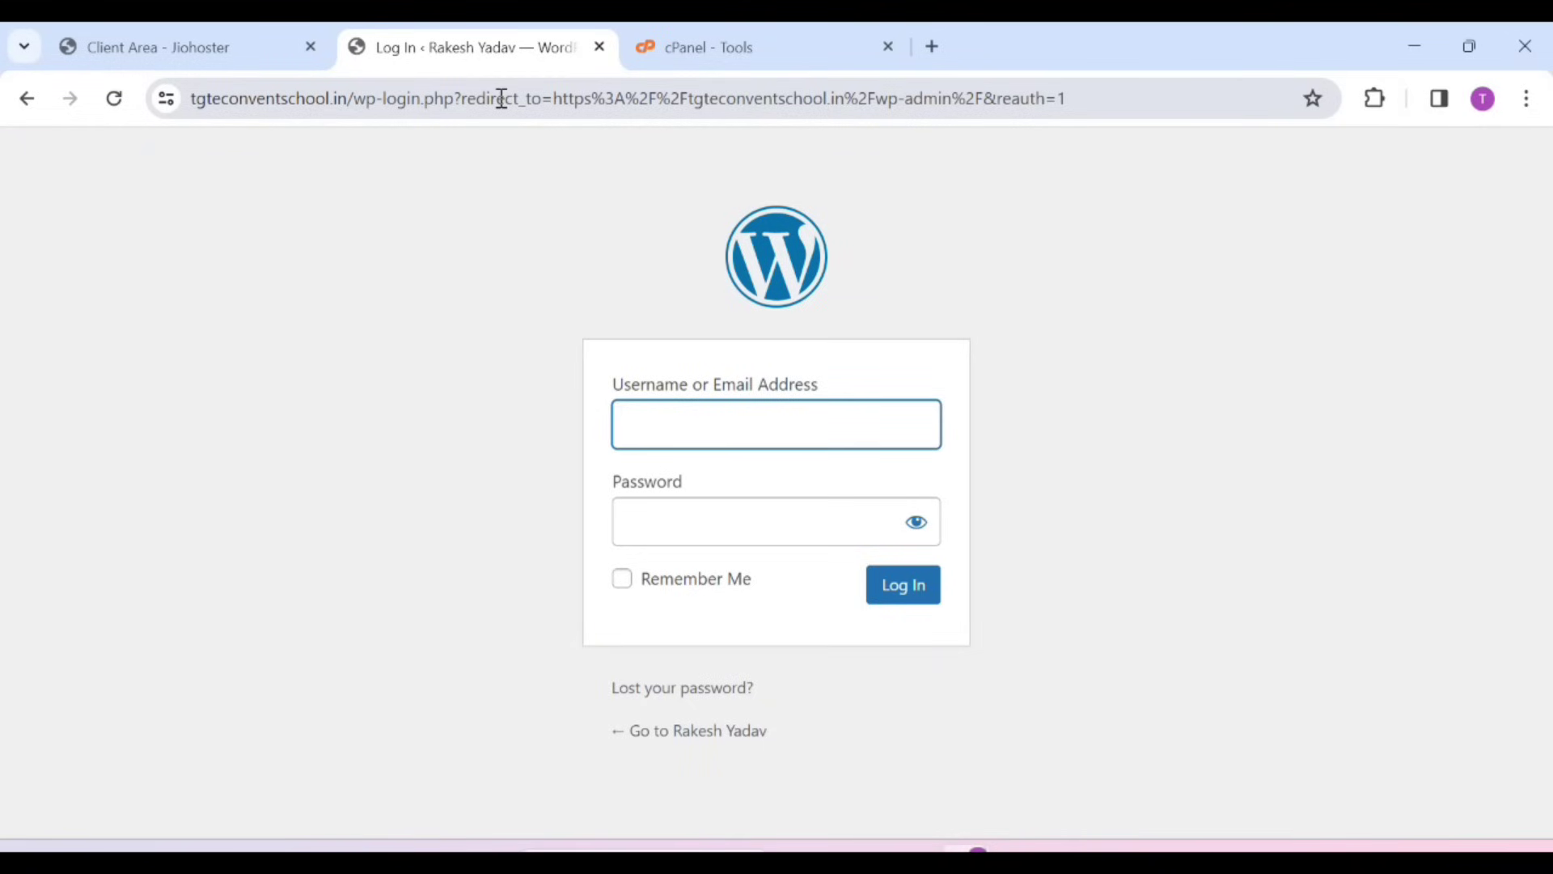
click(714, 416)
click(1118, 273)
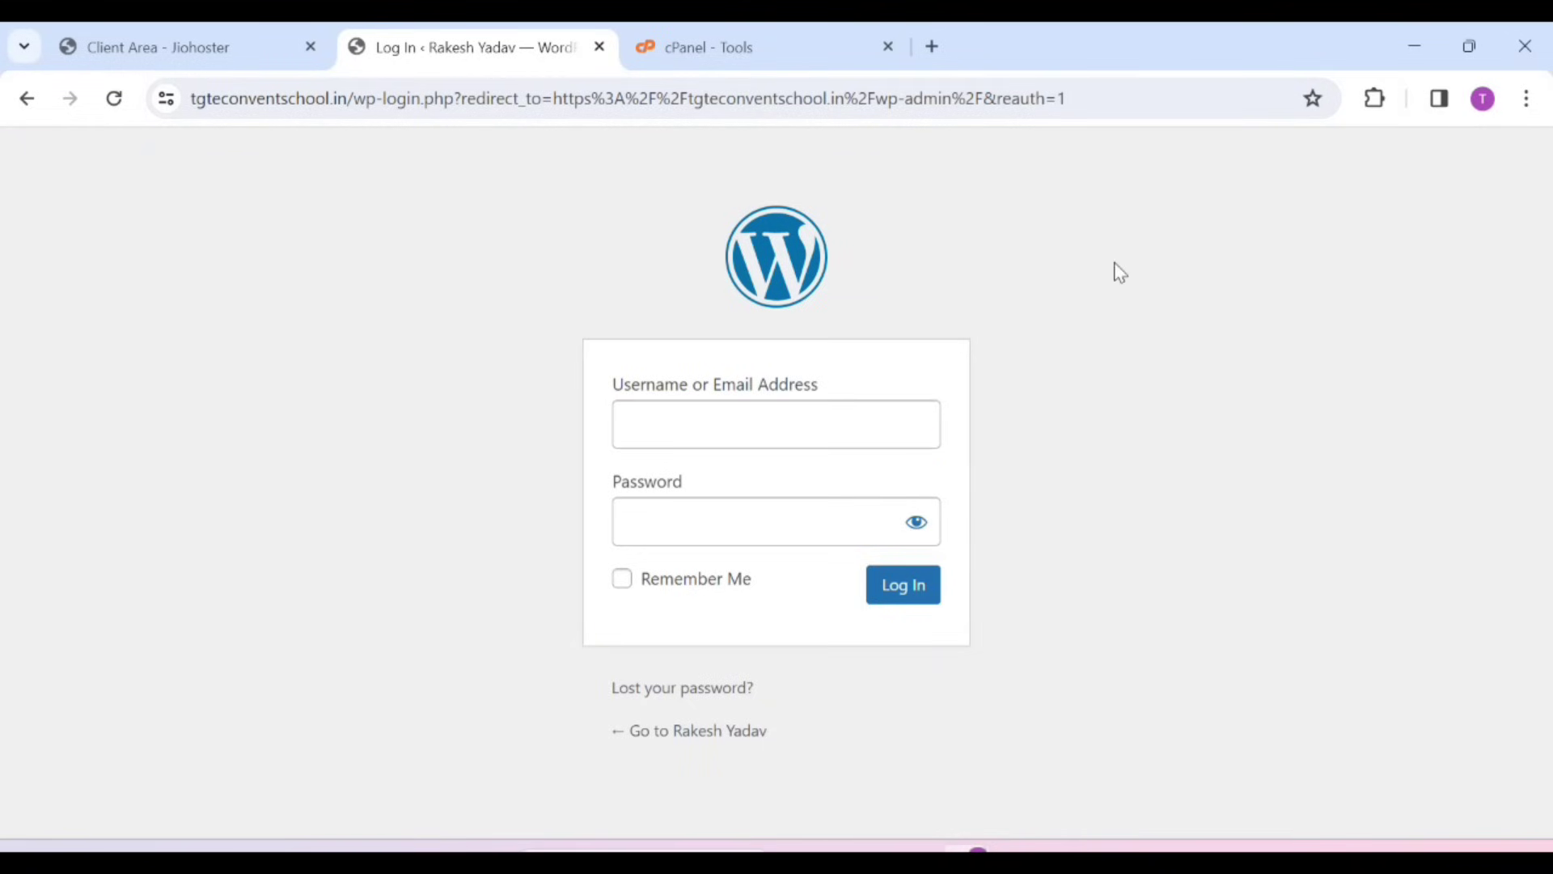
click(693, 431)
text(a)
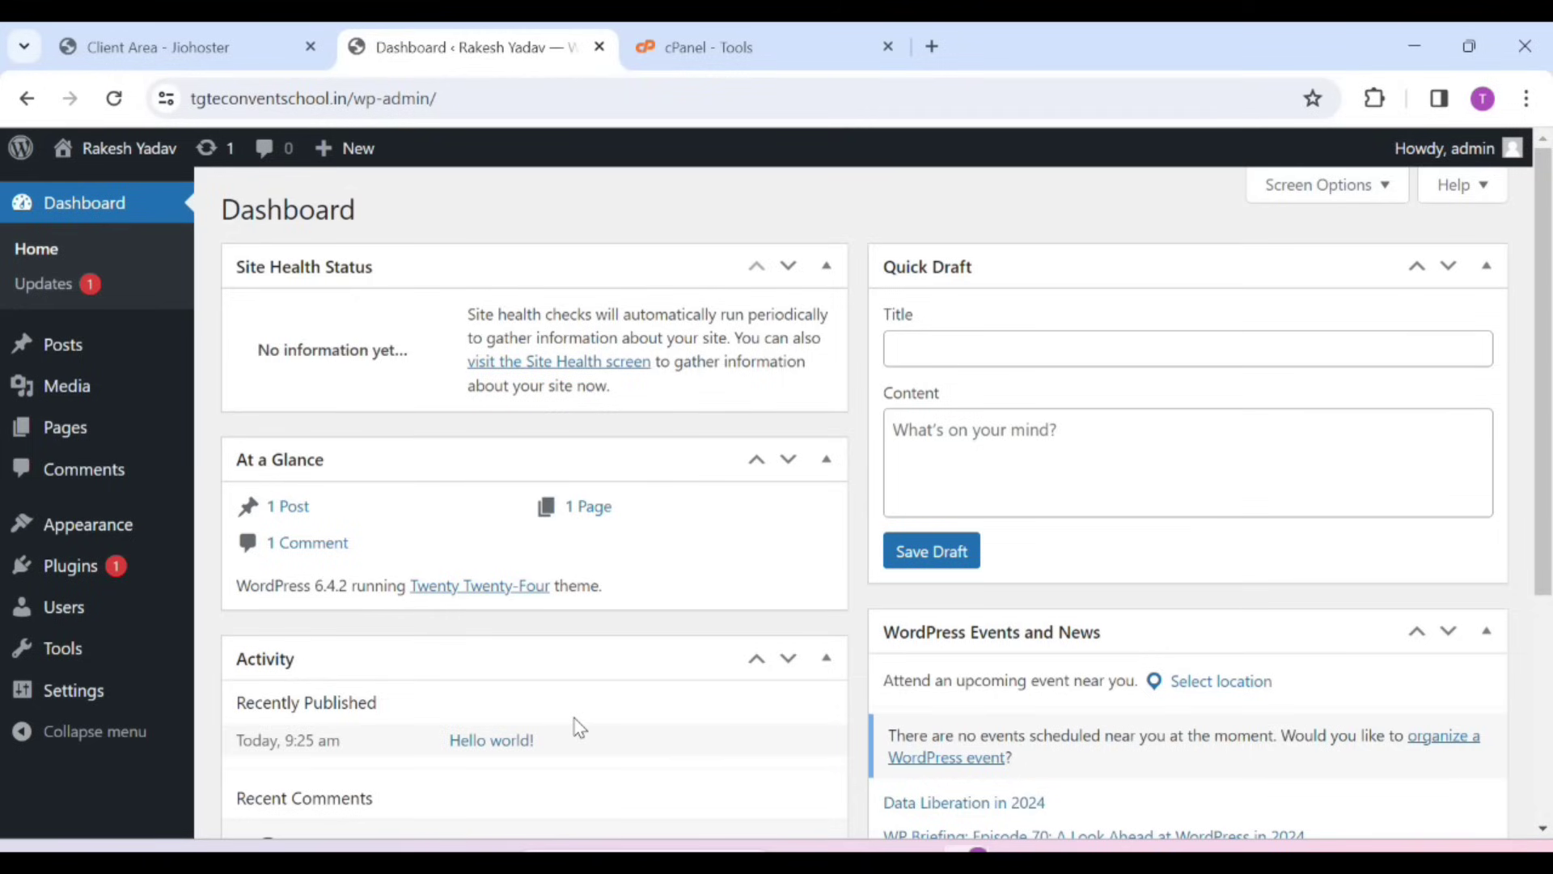
In Screen Options, hide the dashboard boxes, including WordPress Events and News and Quick Draft
click(1376, 190)
click(758, 315)
click(636, 316)
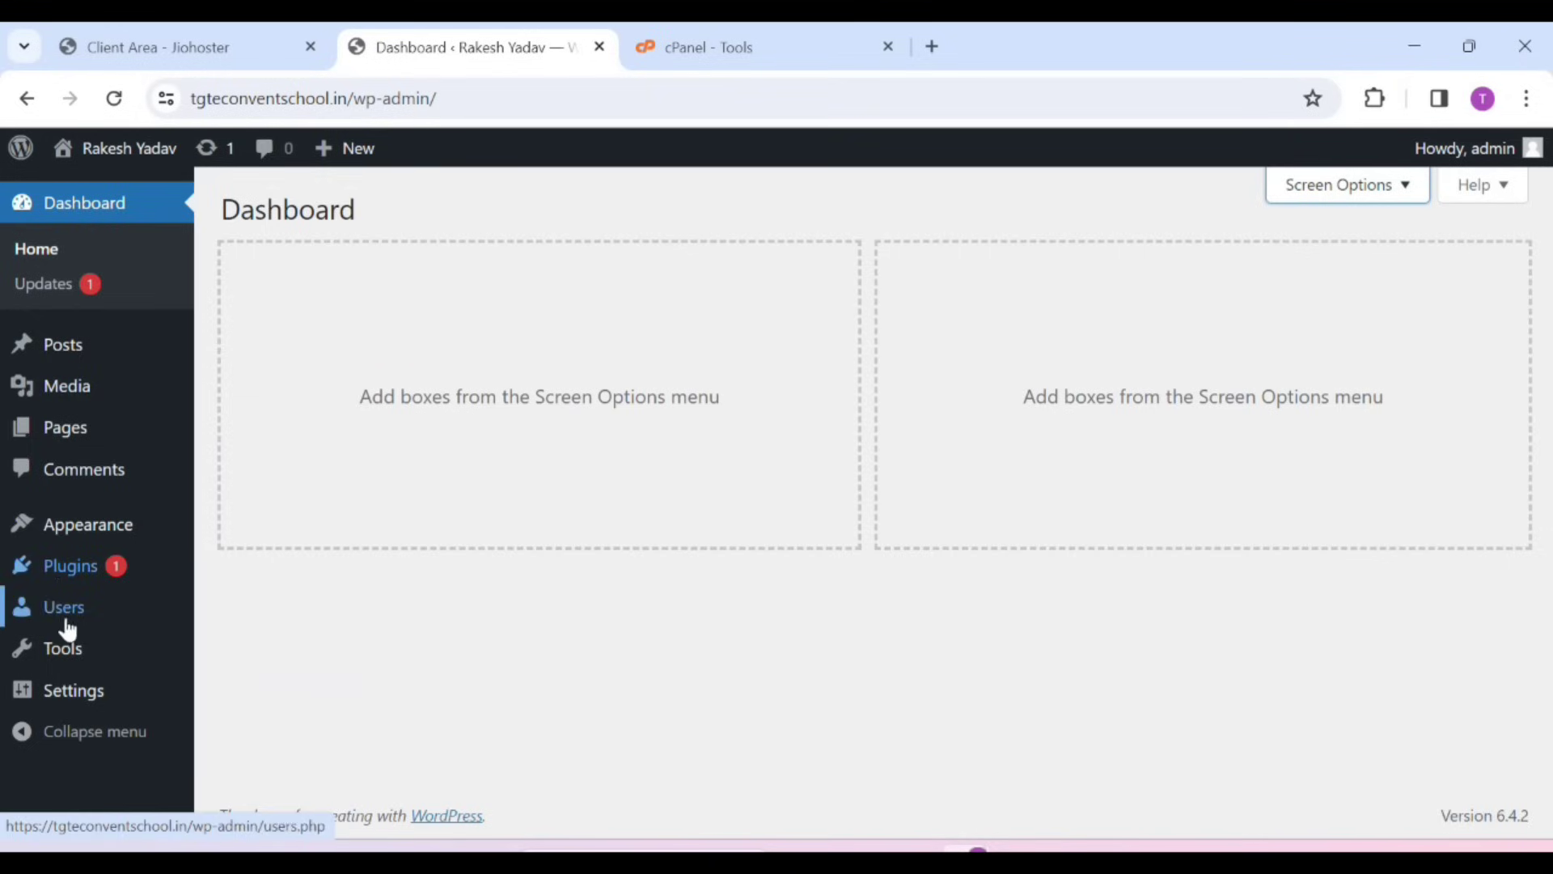
Install and activate the Astra theme from the theme directory, then install its Starter Templates plugin
mouse_move(51, 535)
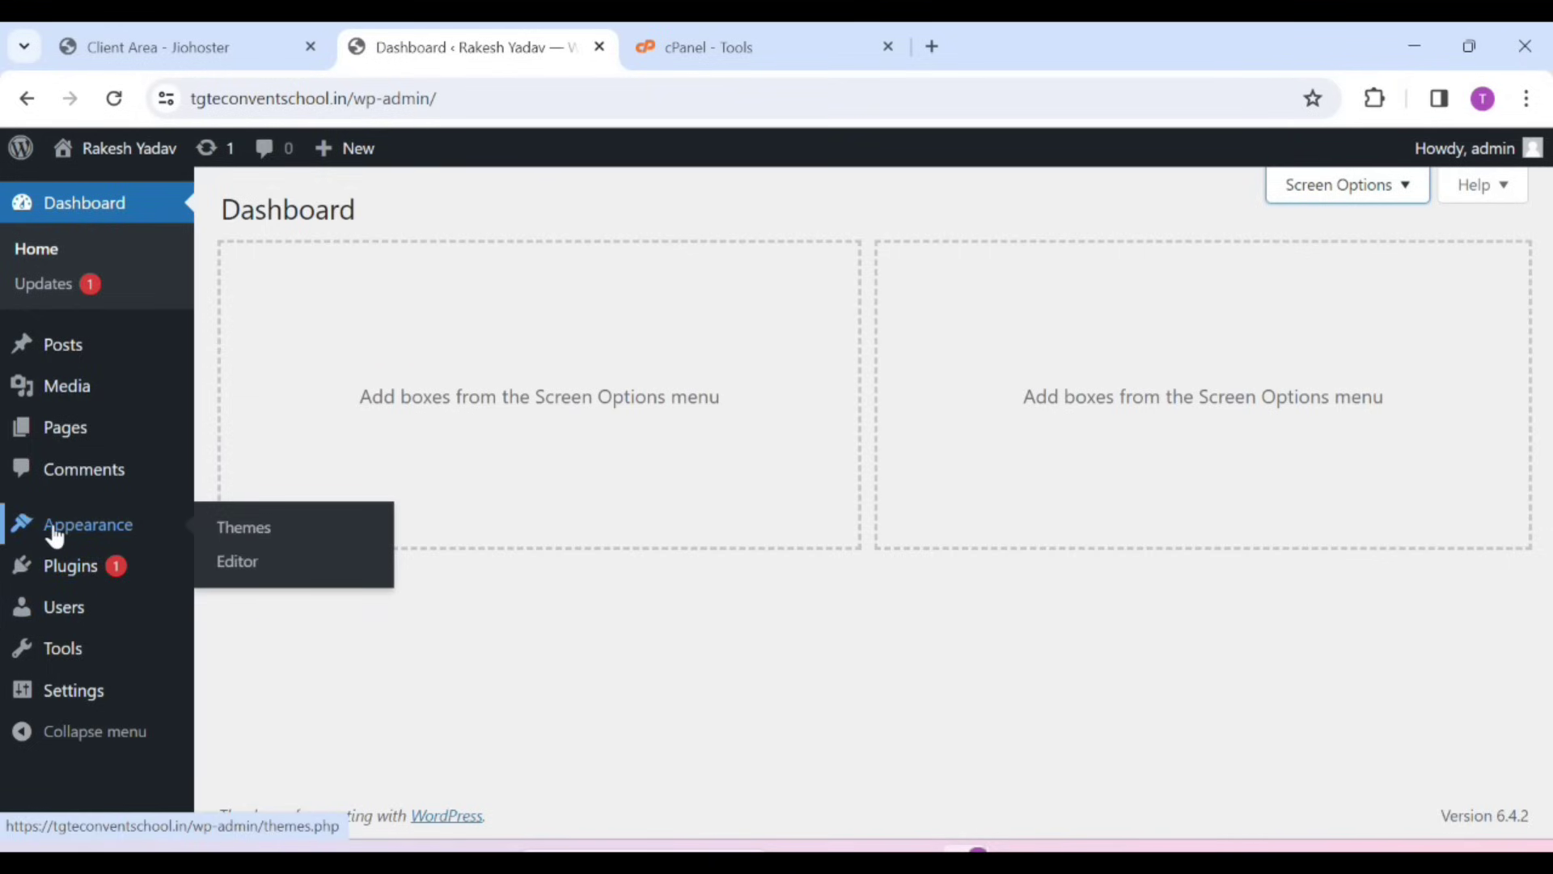
click(255, 537)
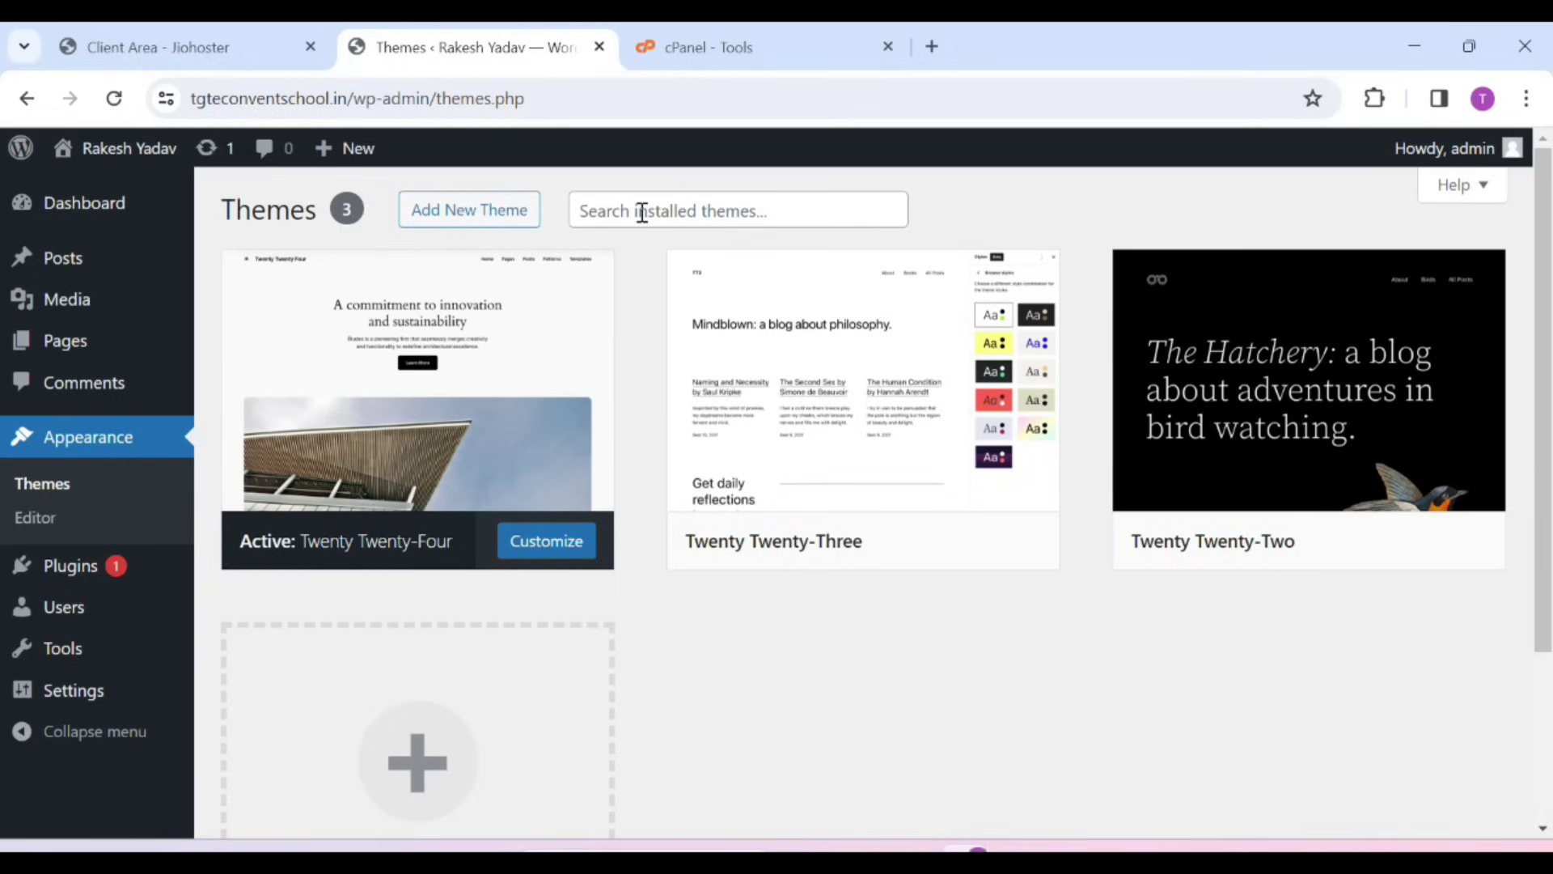
click(503, 224)
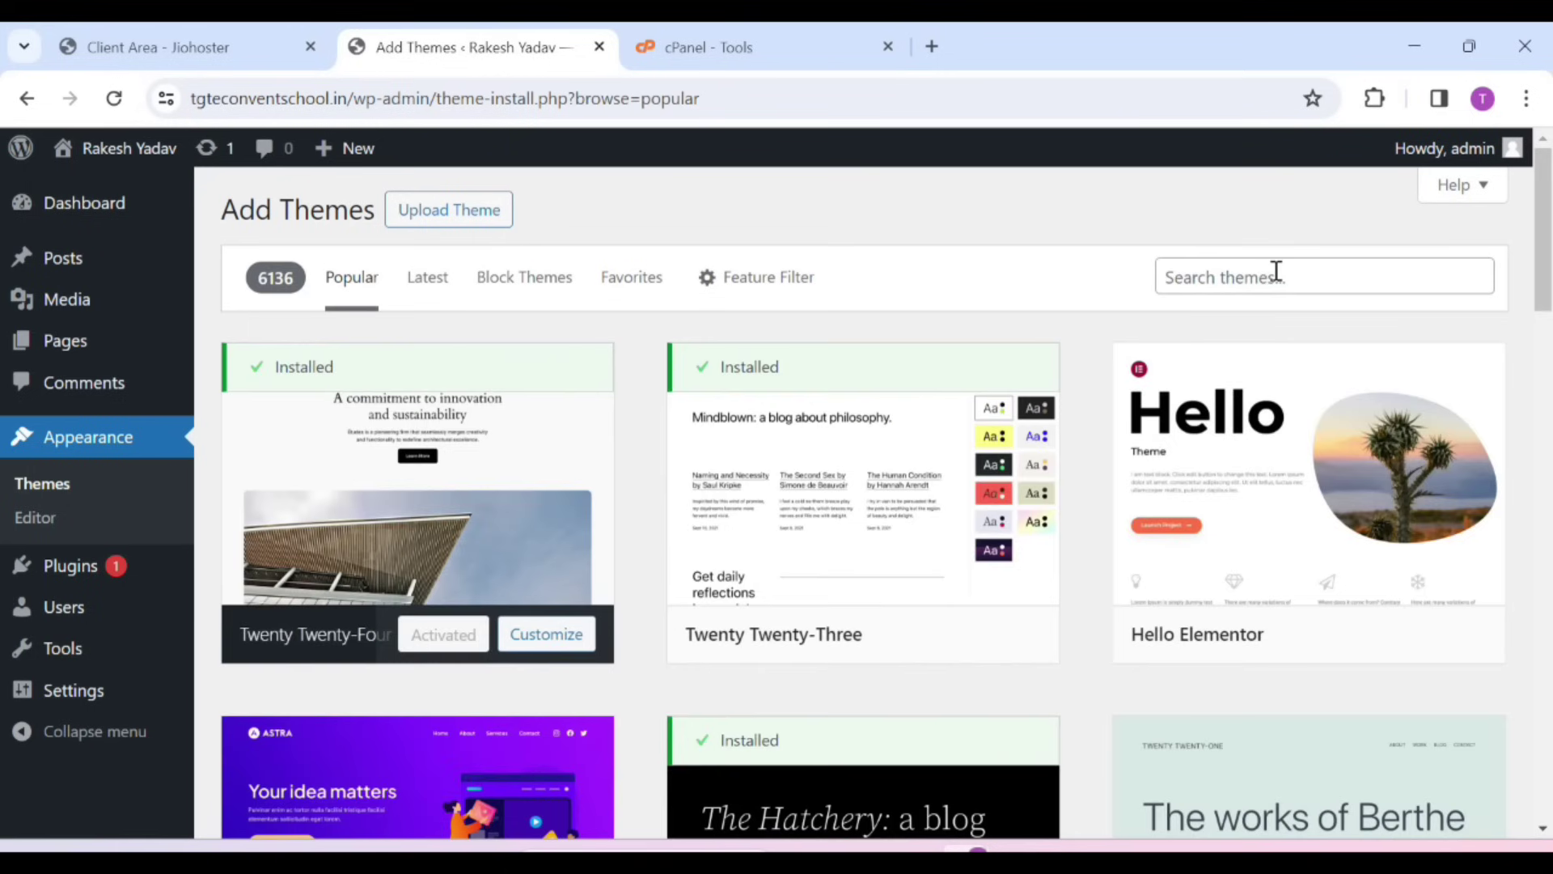
click(1276, 272)
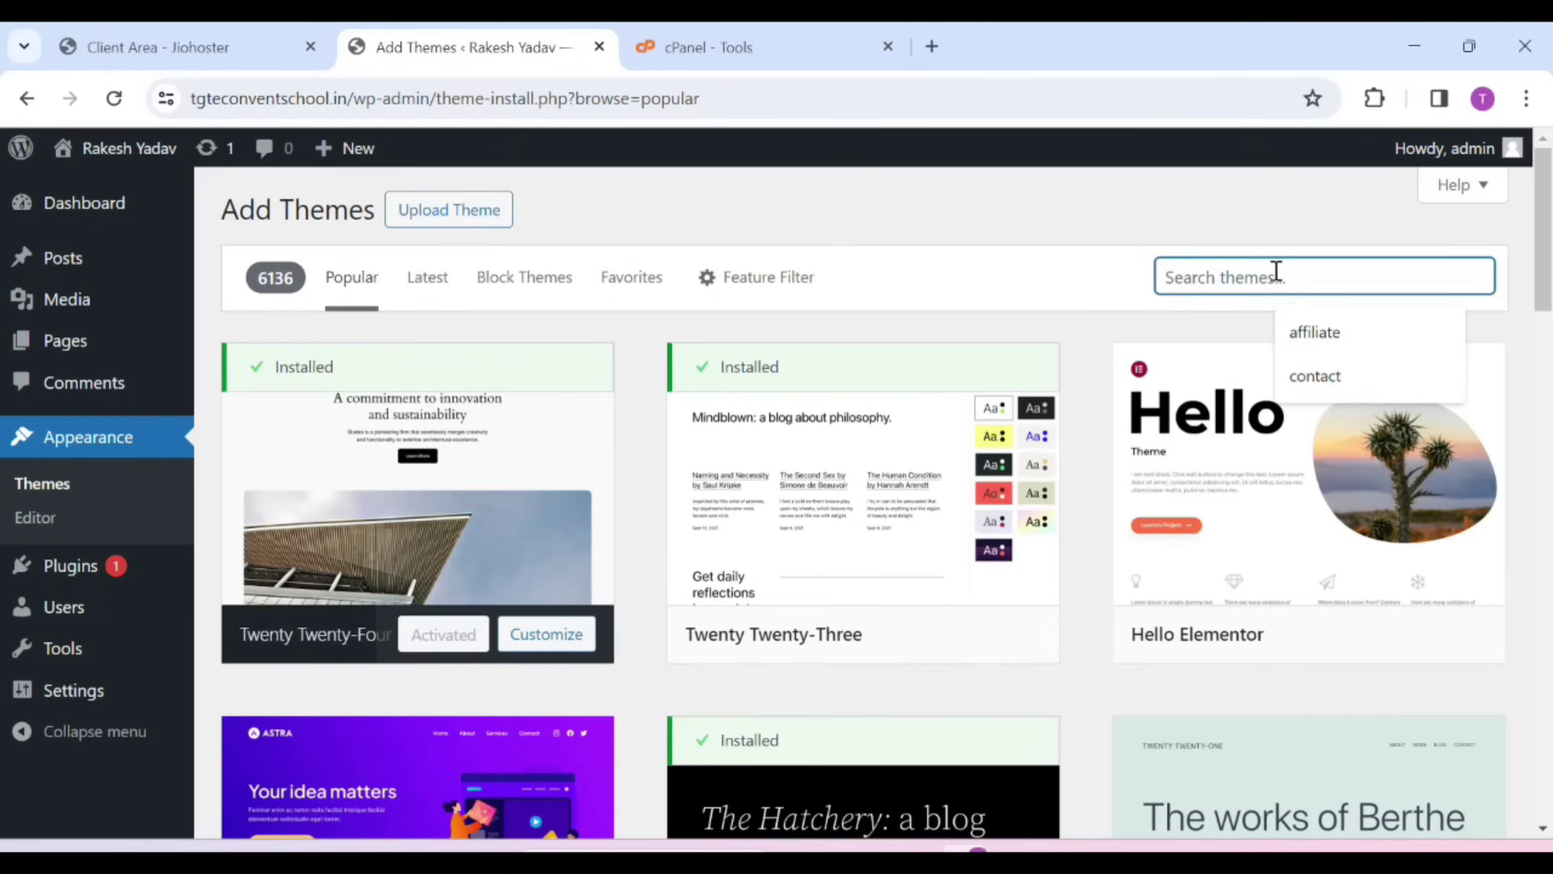
text(astra)
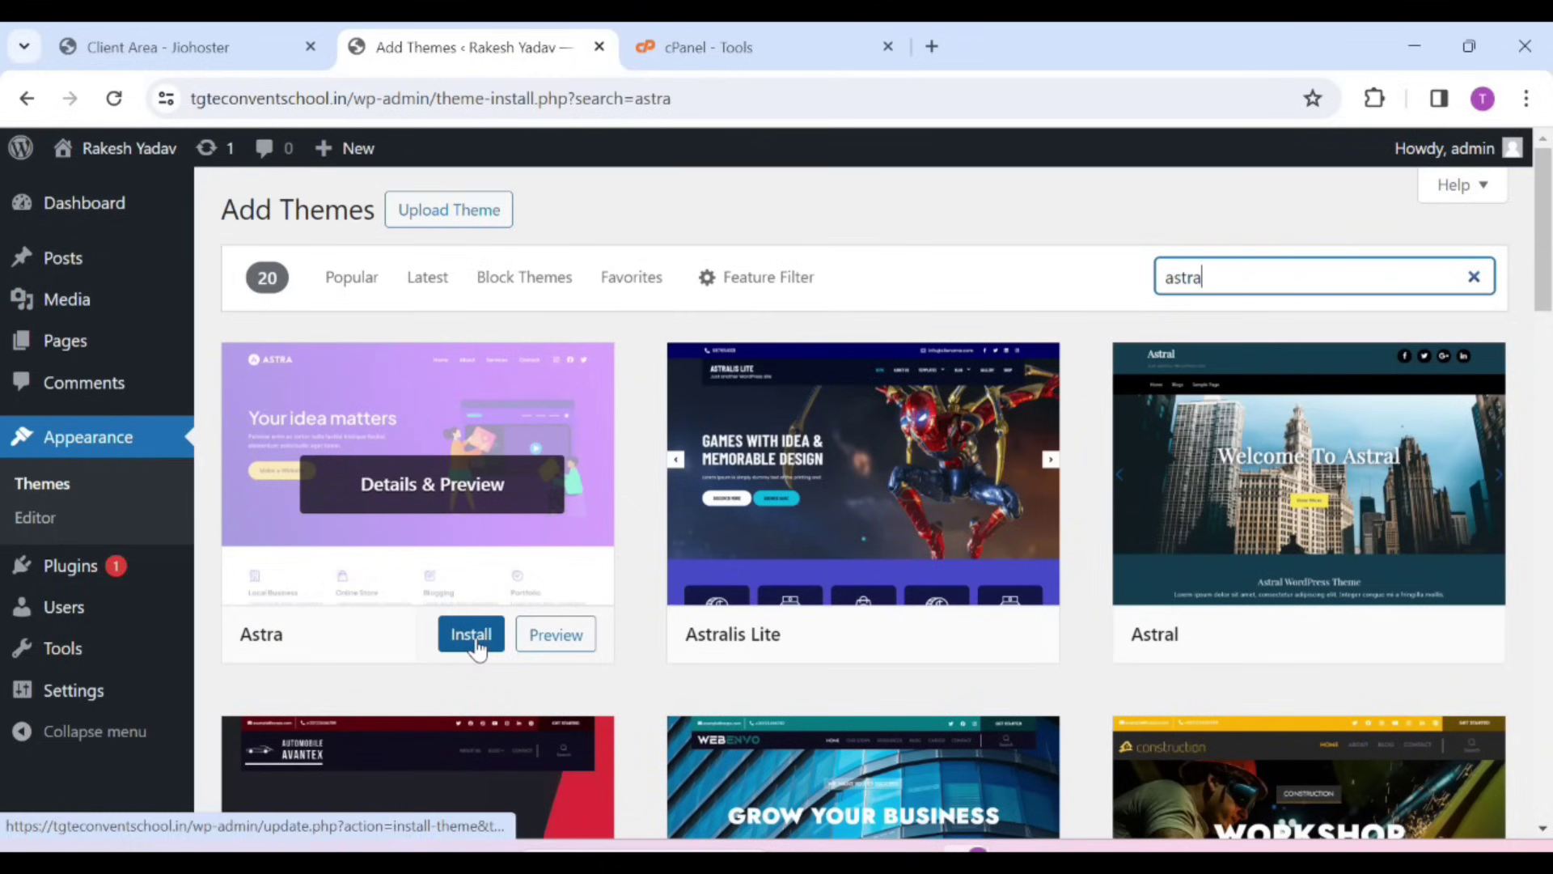
click(478, 641)
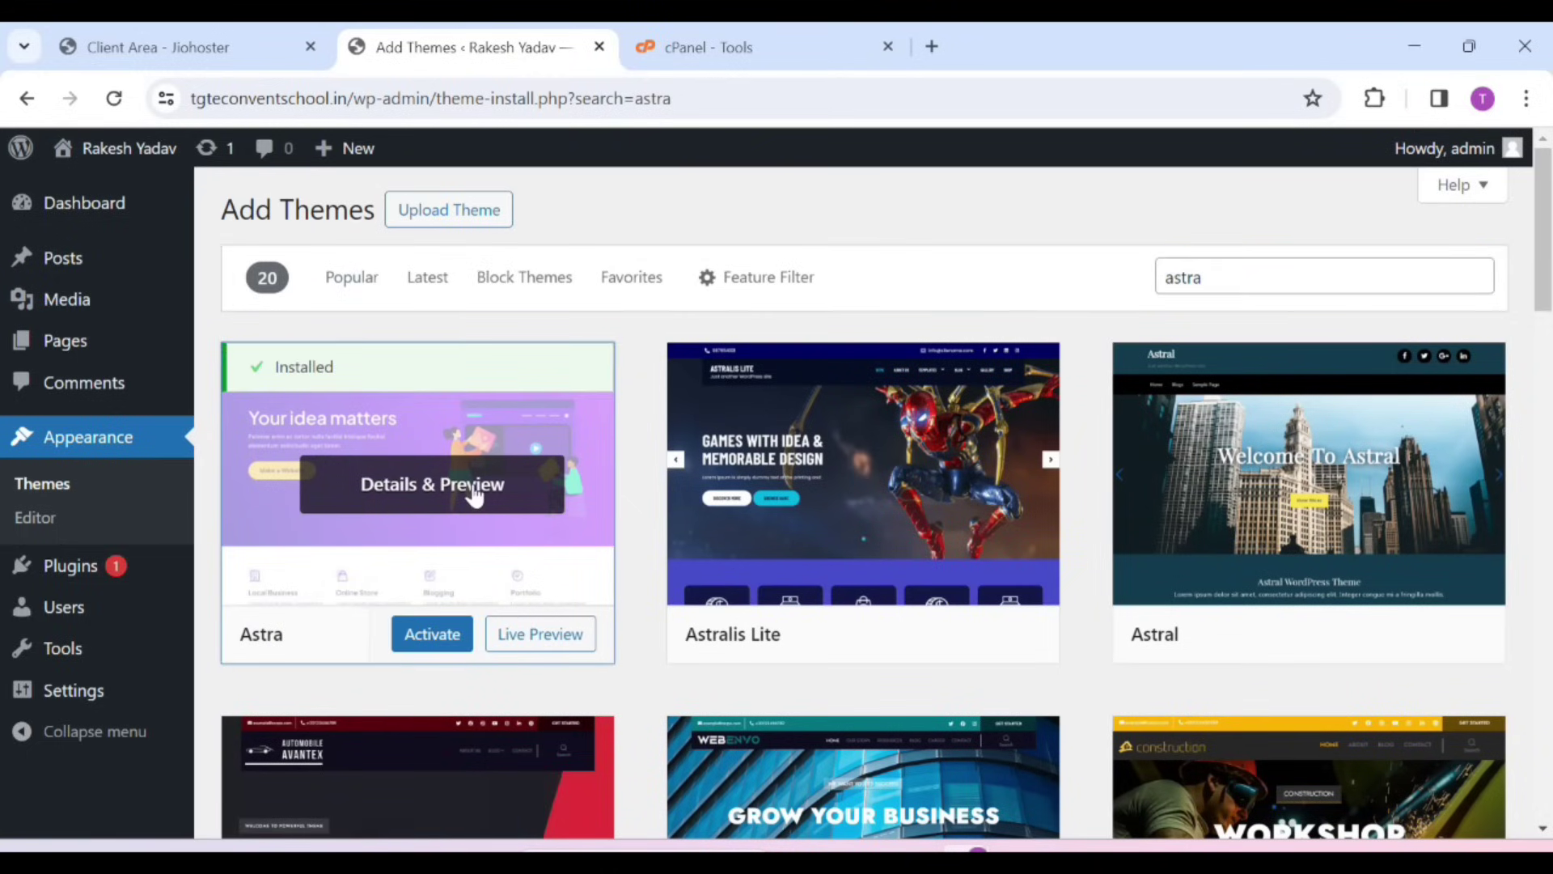
click(434, 634)
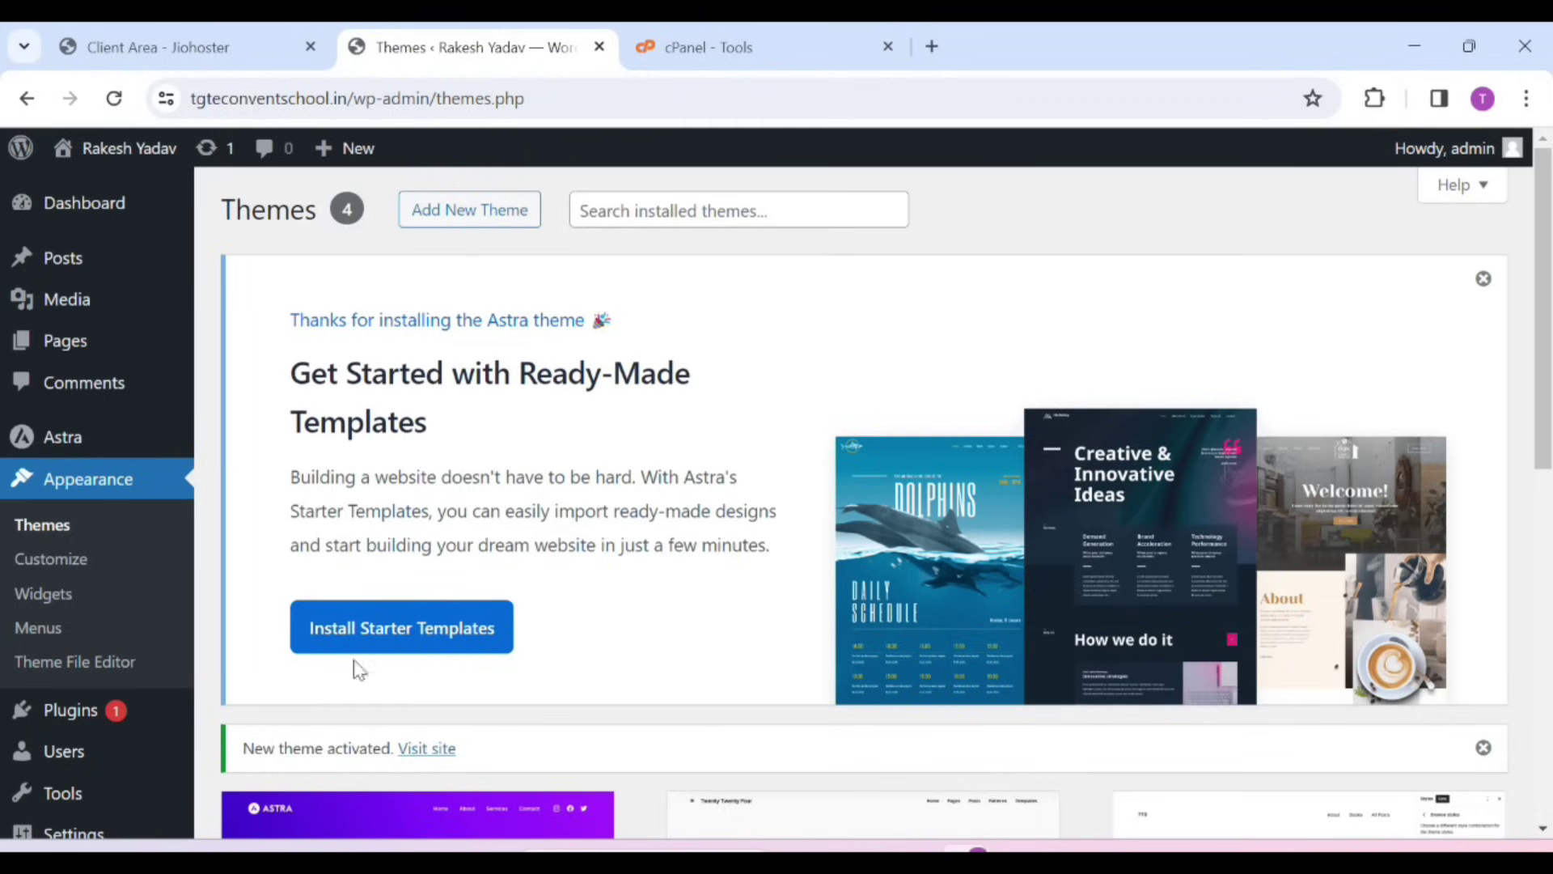
click(384, 629)
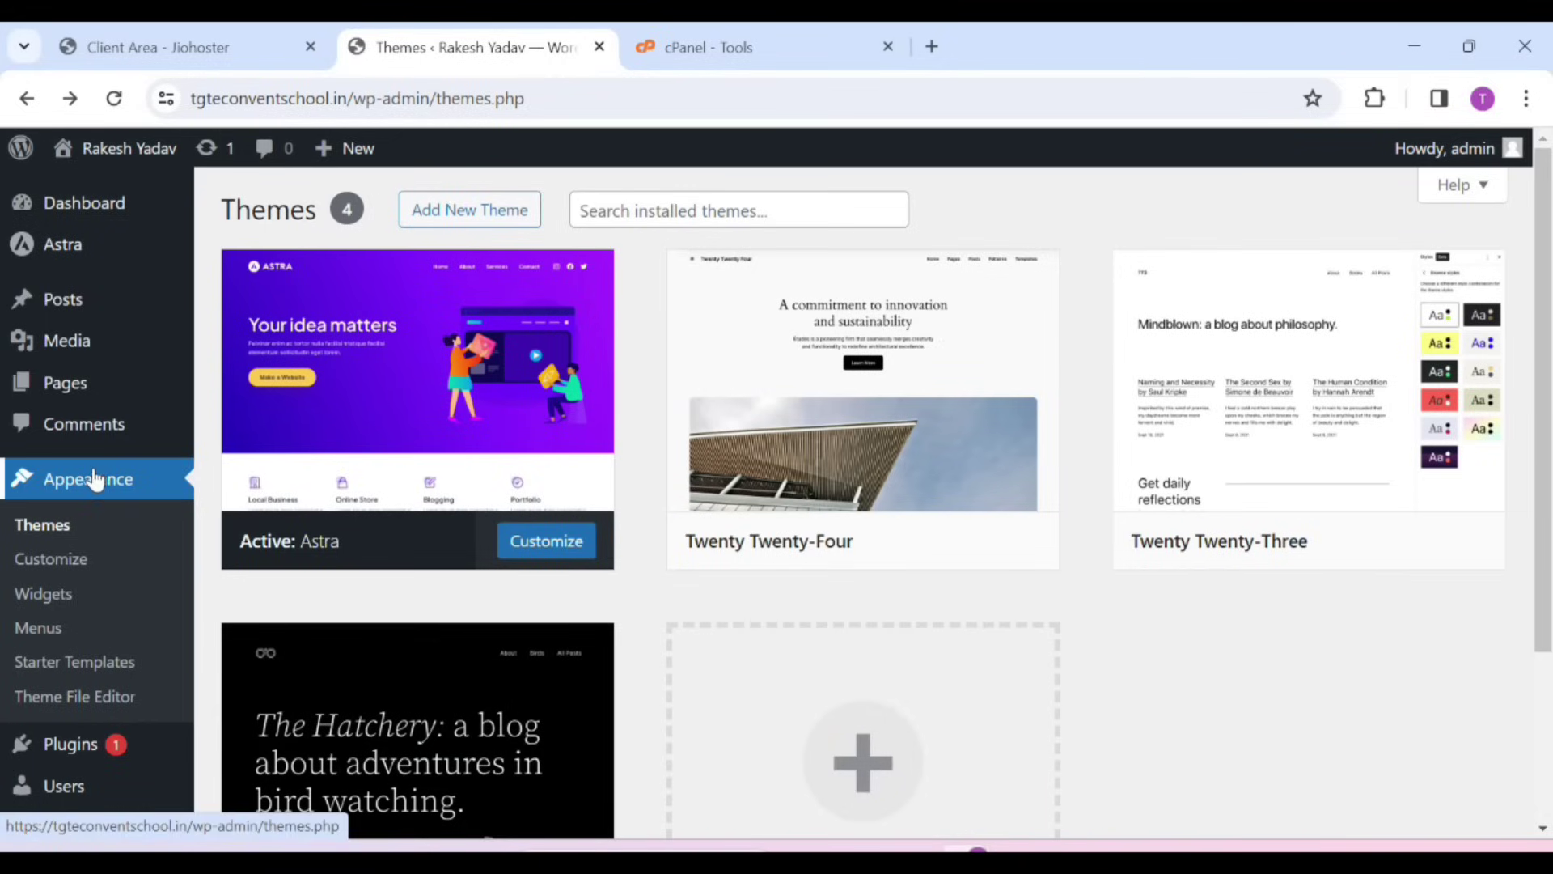
Open Astra Starter Templates, choose Build with Templates and pick Elementor as the page builder
click(57, 664)
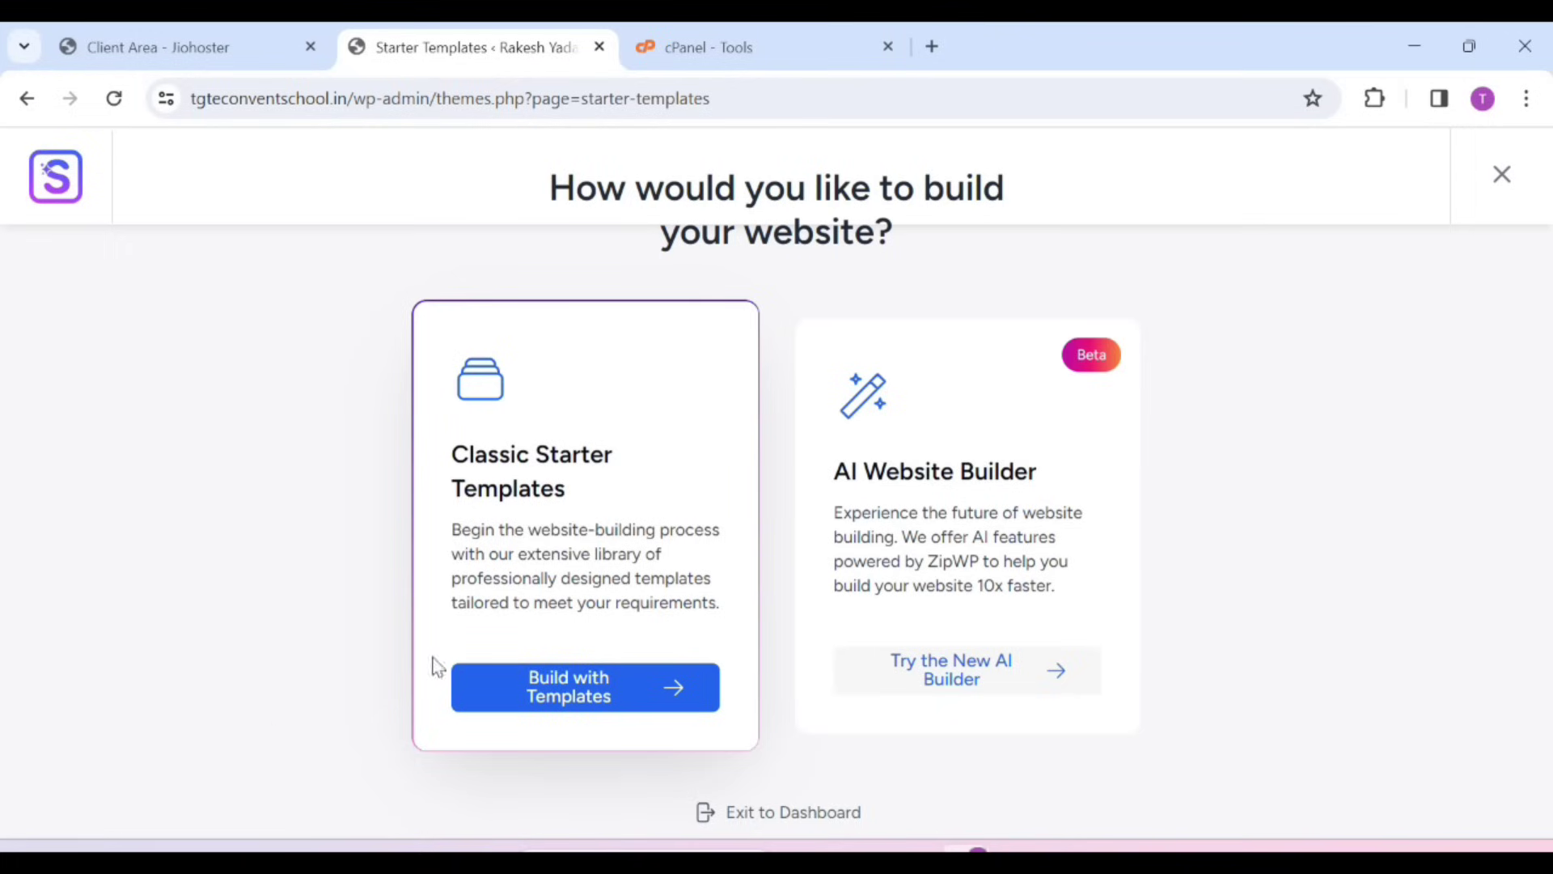
click(623, 702)
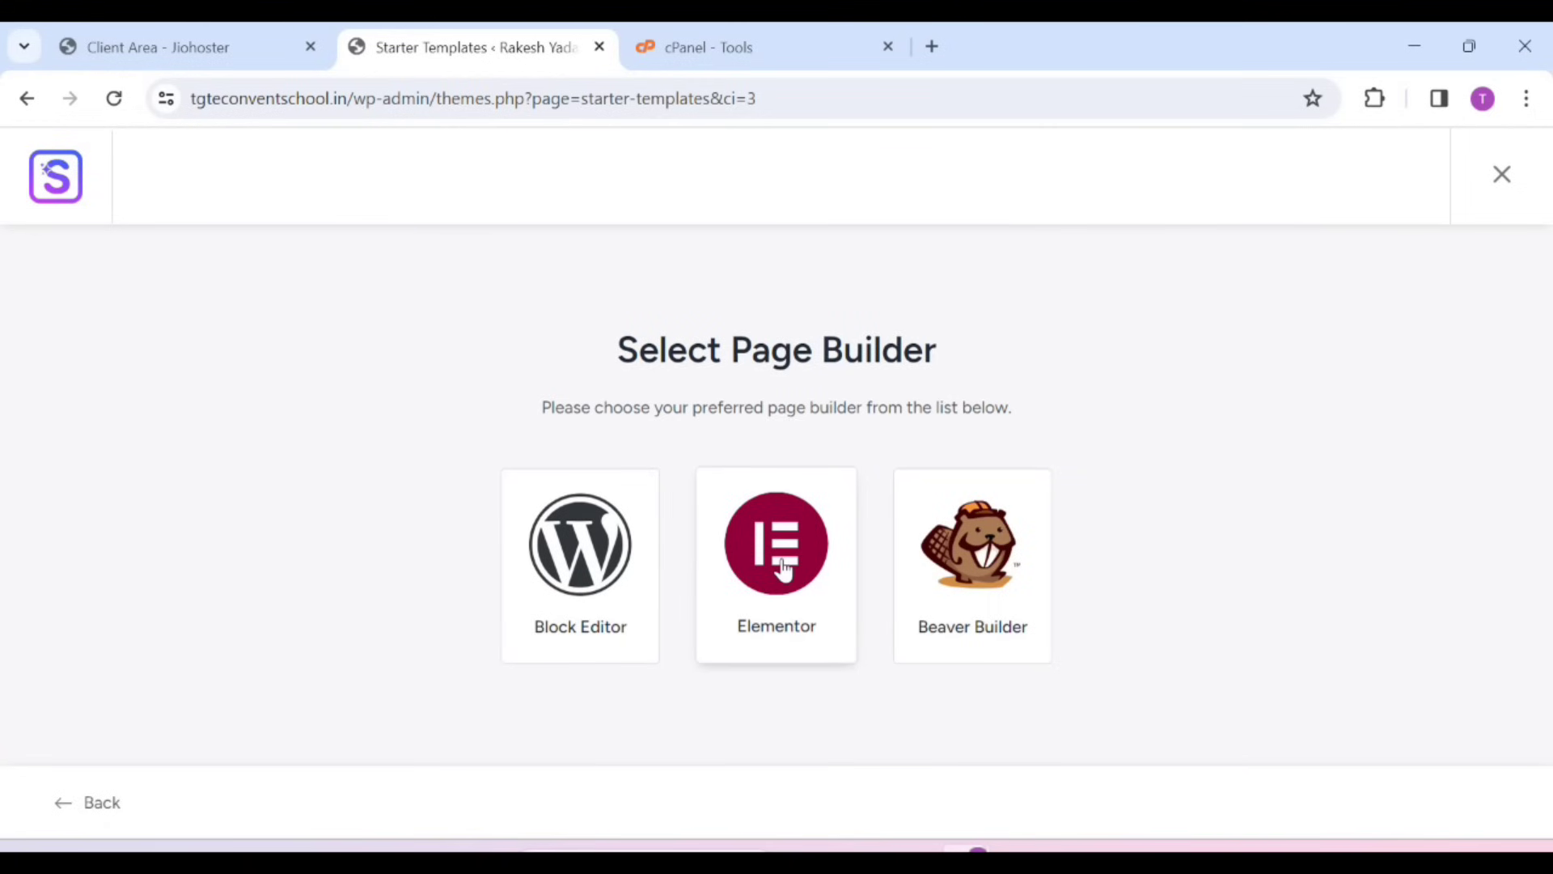
click(783, 578)
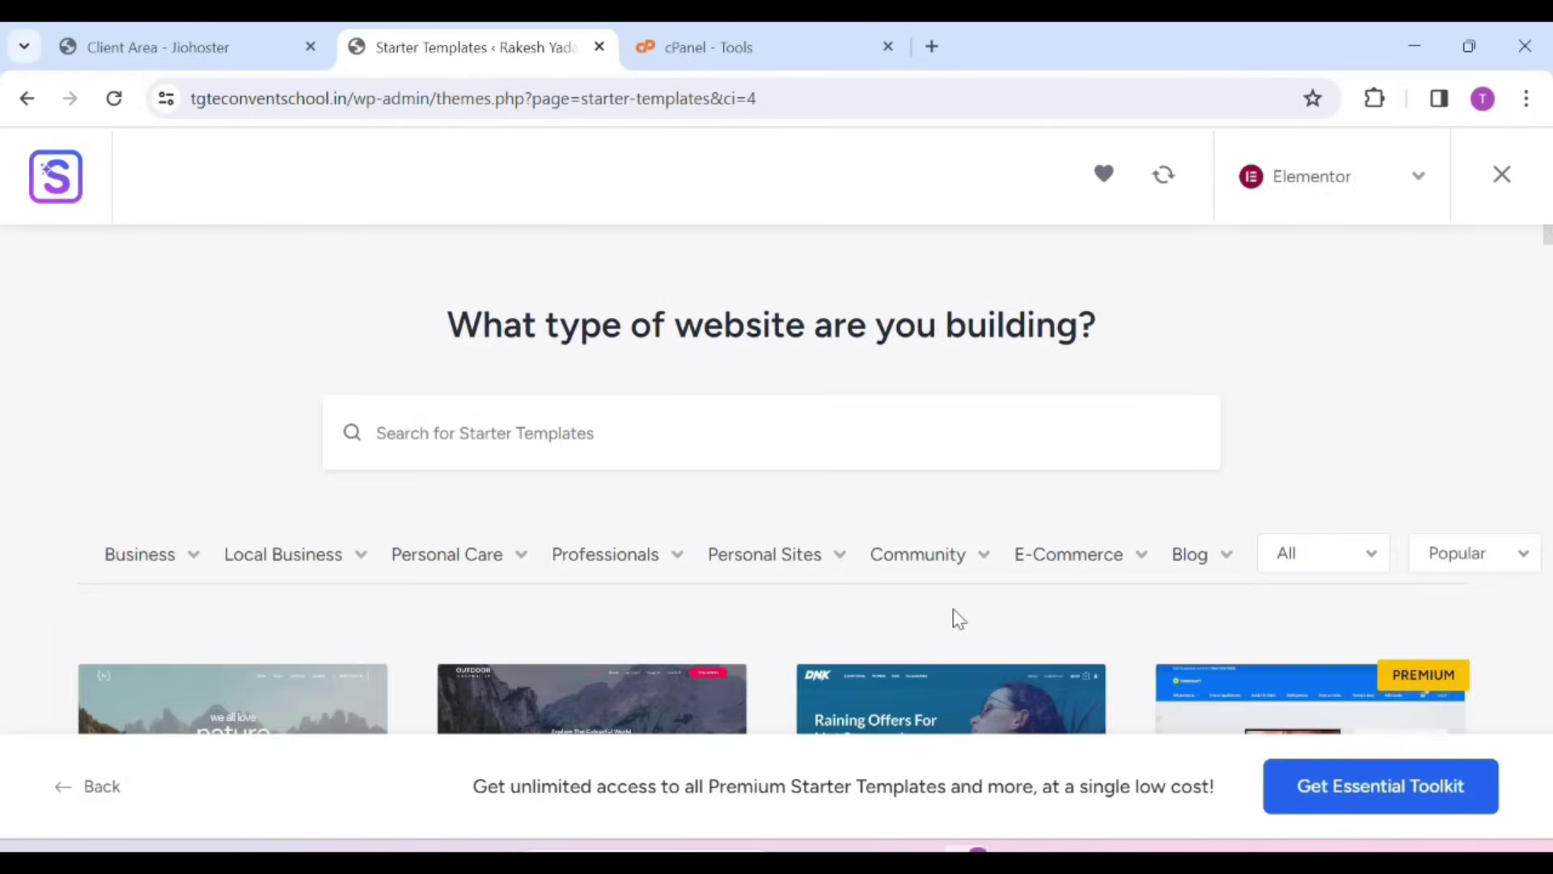
scroll(953, 610, down, 2)
scroll(954, 618, down, 7)
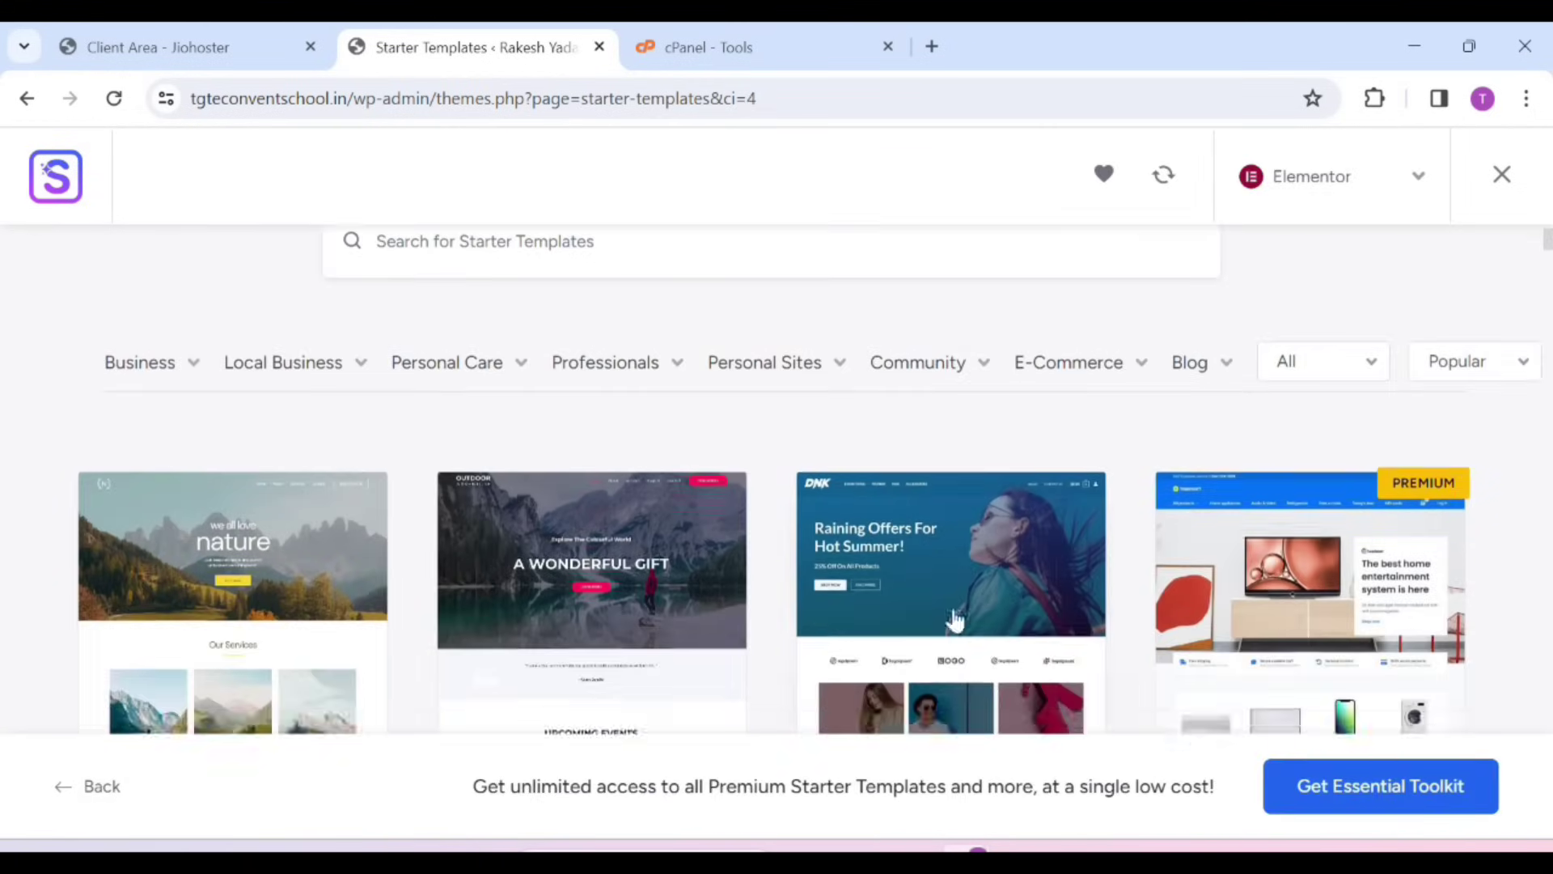
scroll(955, 619, down, 5)
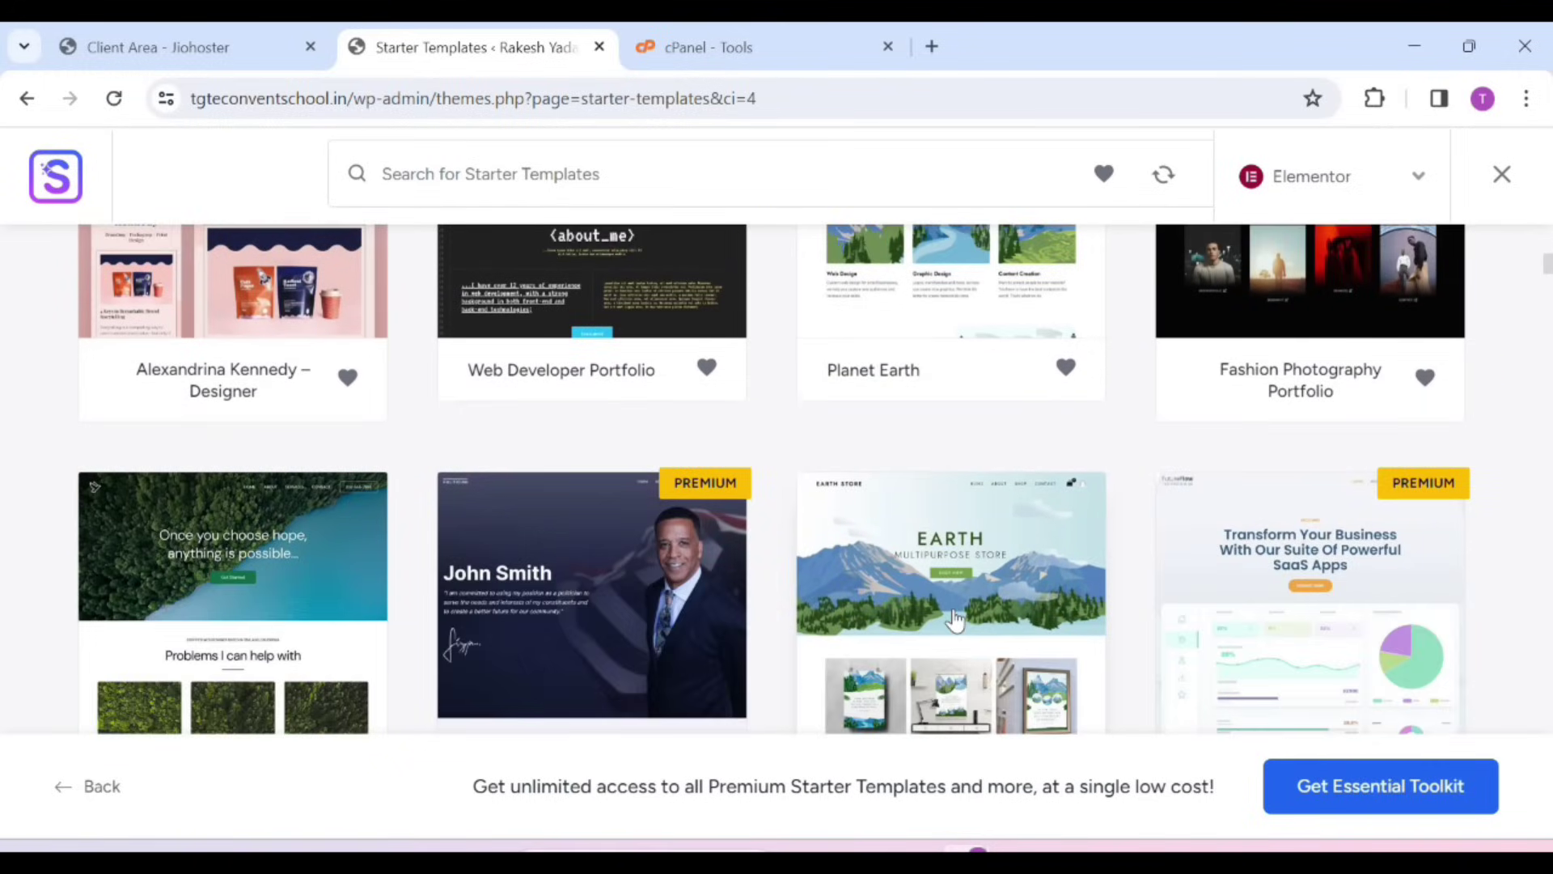
scroll(954, 619, down, 3)
scroll(954, 619, up, 15)
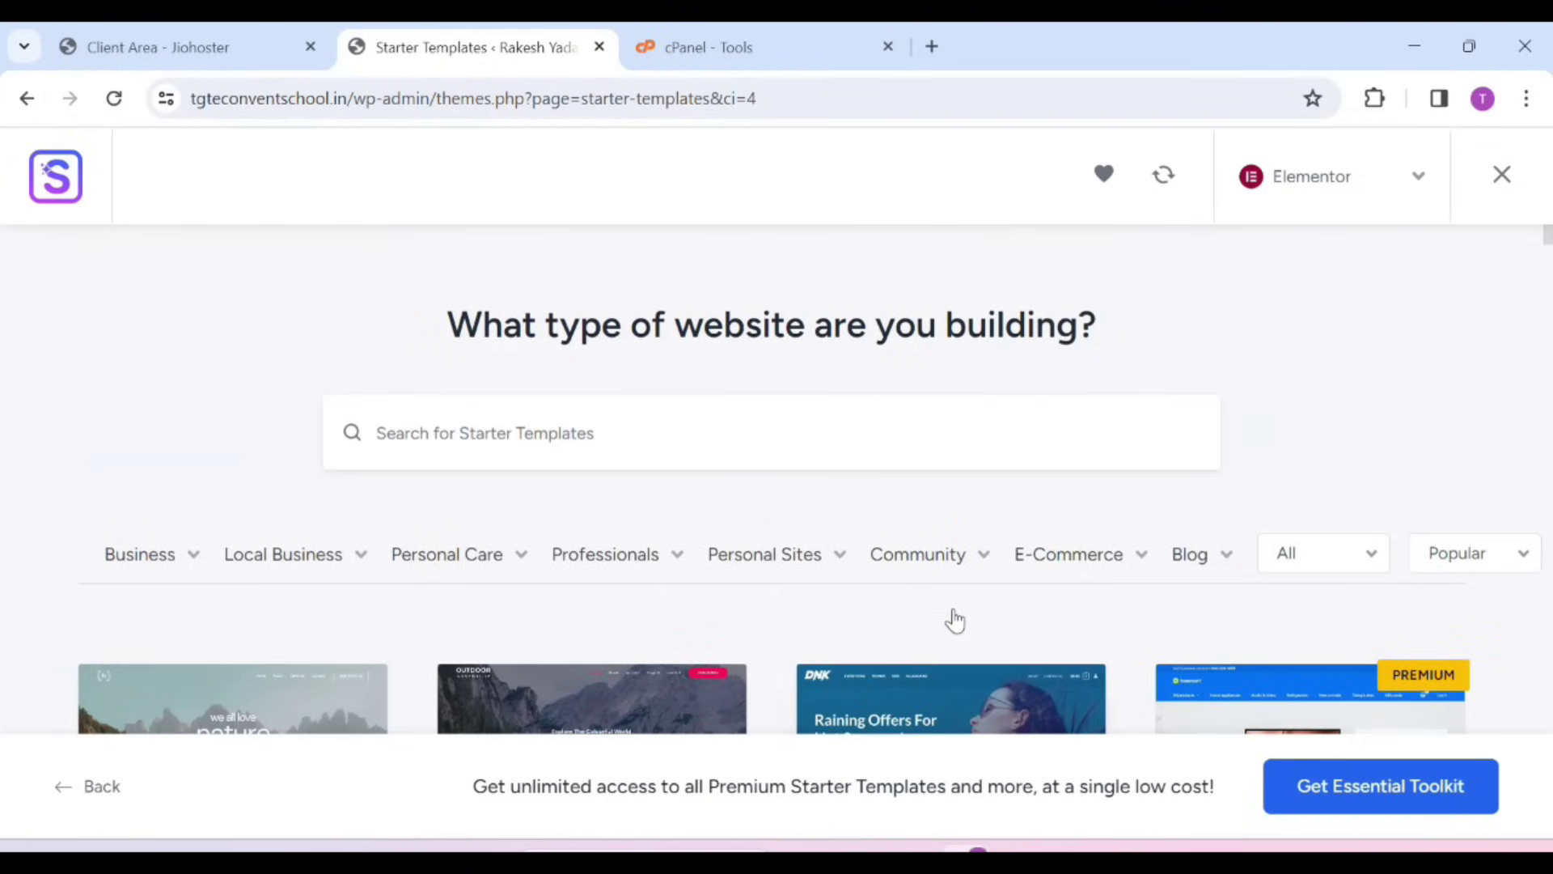
scroll(954, 619, down, 12)
scroll(954, 619, up, 15)
Search the starter templates for 'portfolio' and browse the results
click(777, 401)
text(portfolio)
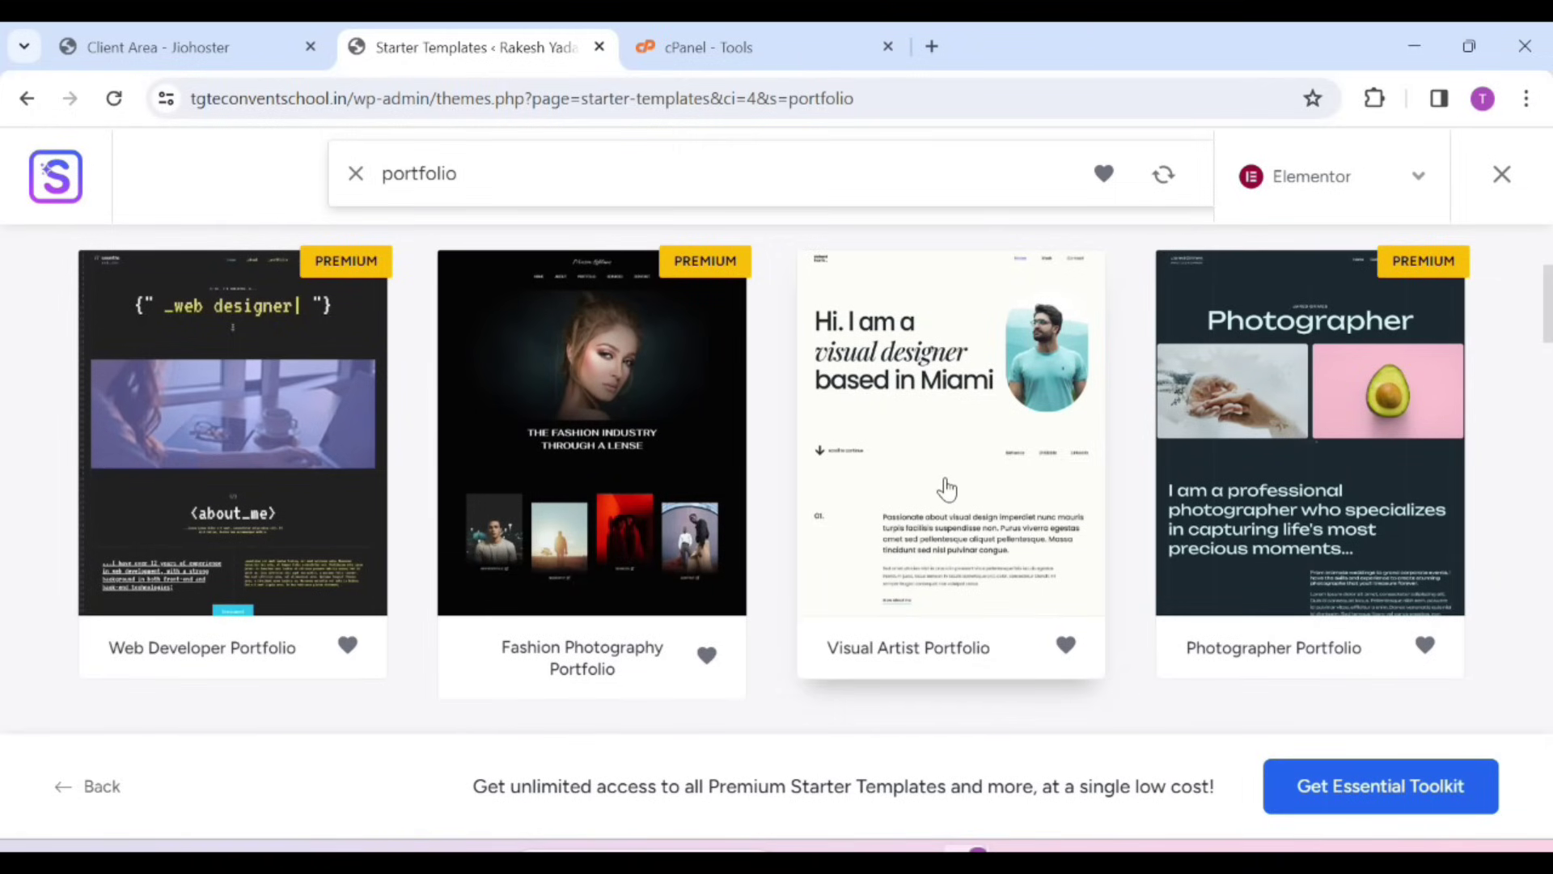
scroll(946, 490, down, 4)
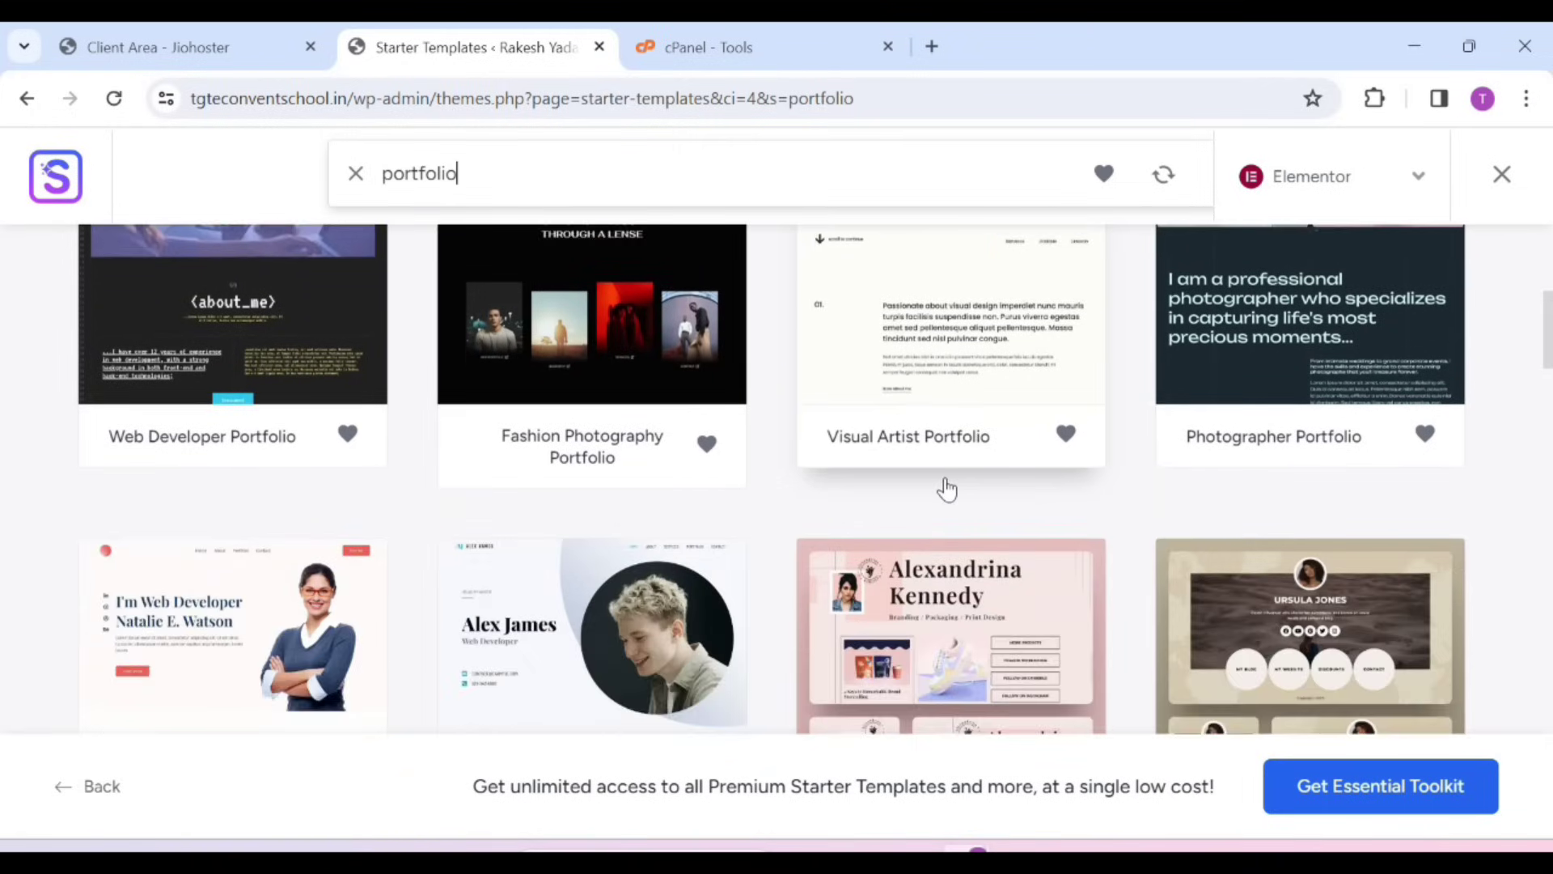
scroll(946, 486, down, 3)
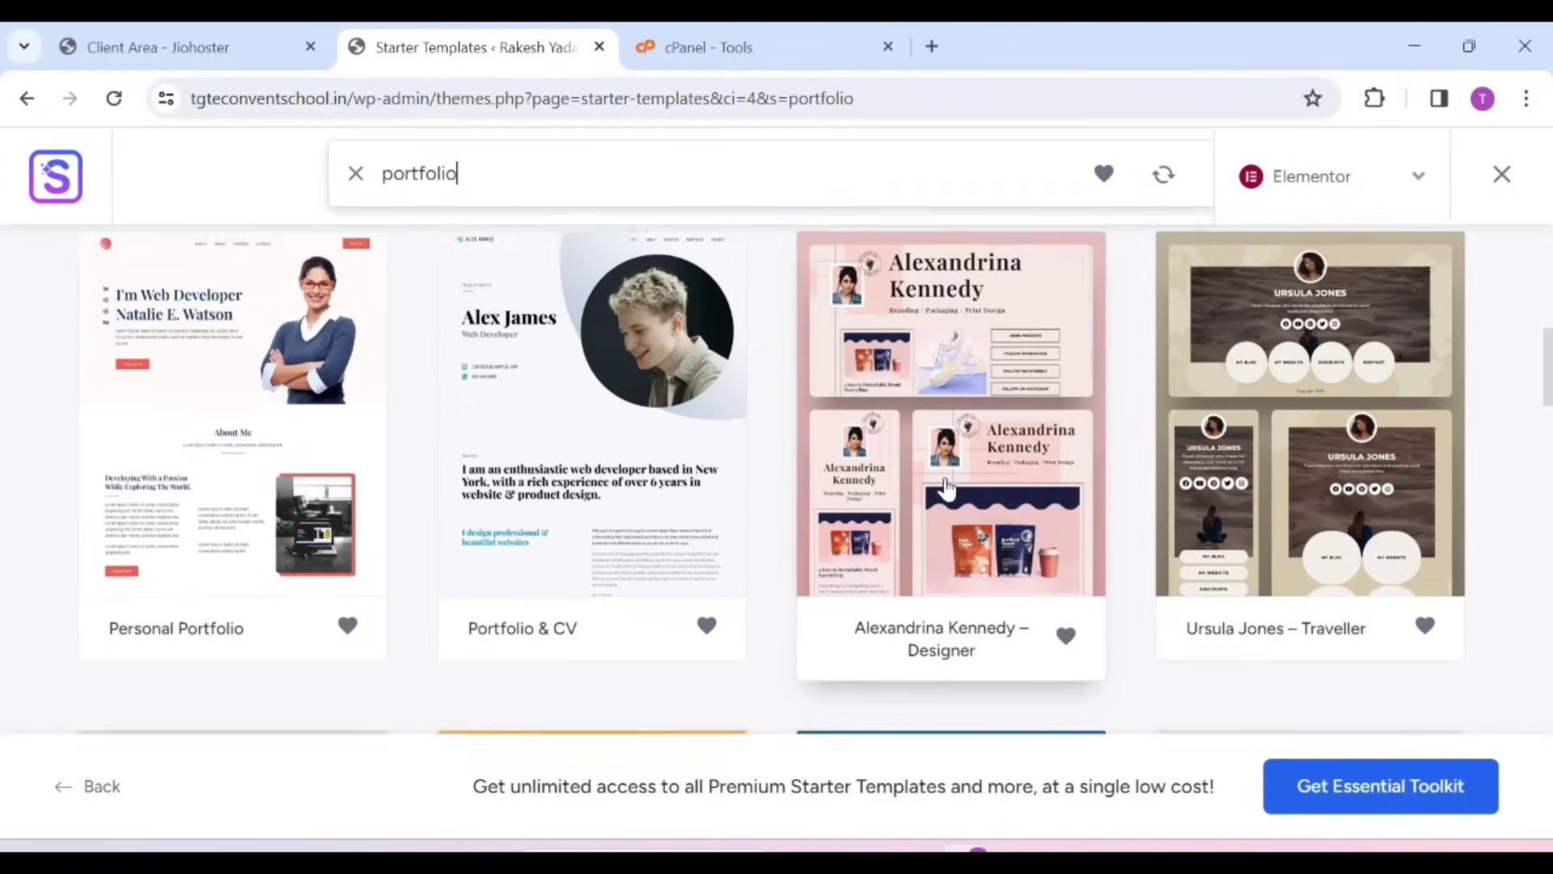
scroll(208, 433, up, 1)
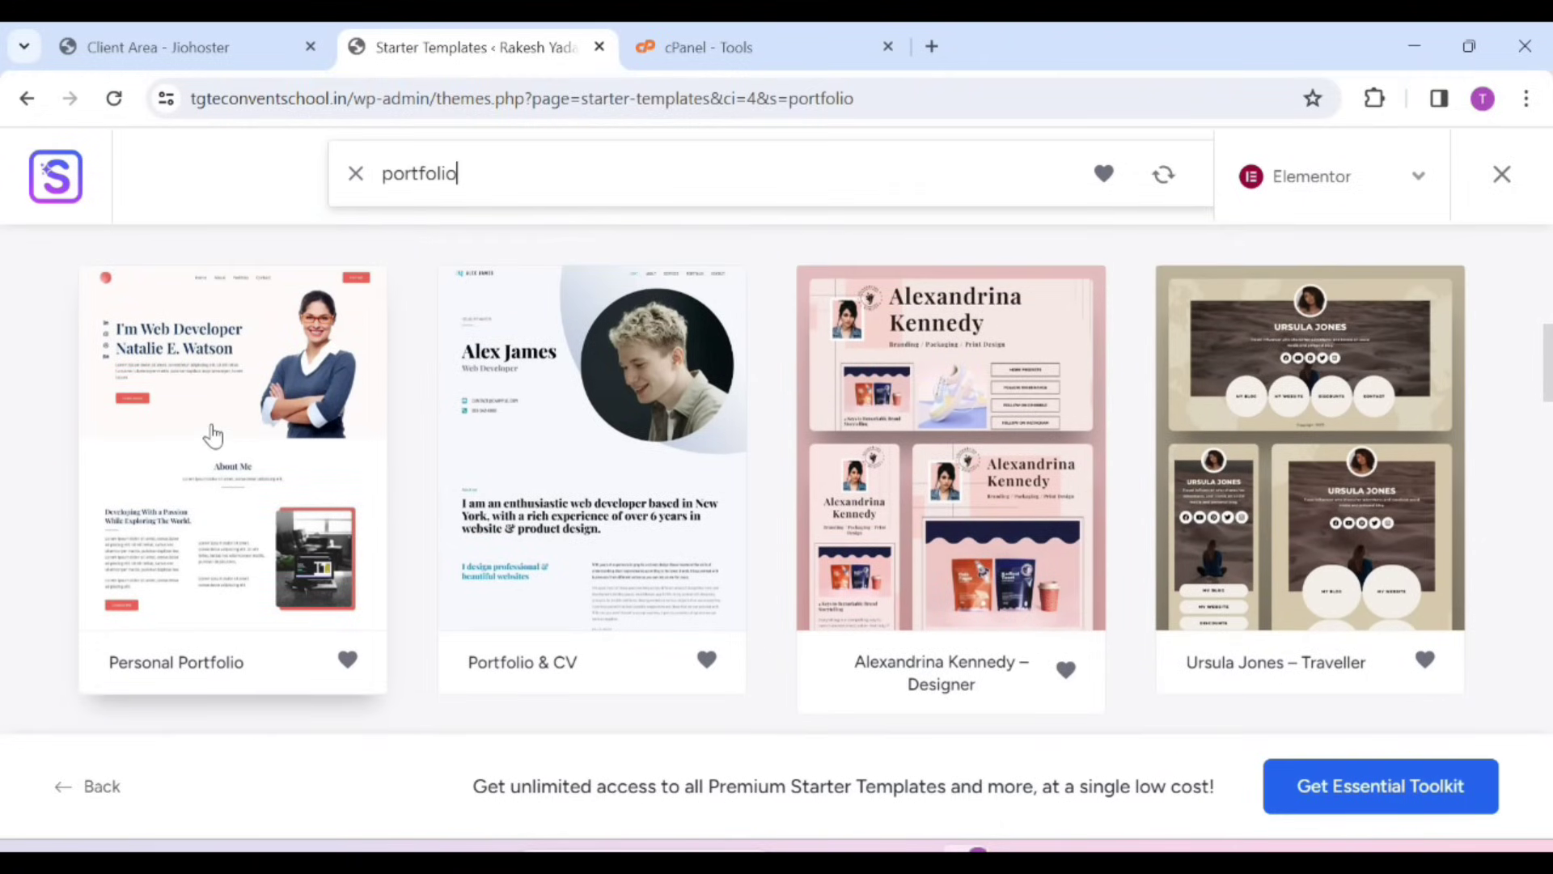
Pick Personal Portfolio, skip the logo, keep the default colours and fonts, and submit to build
click(196, 444)
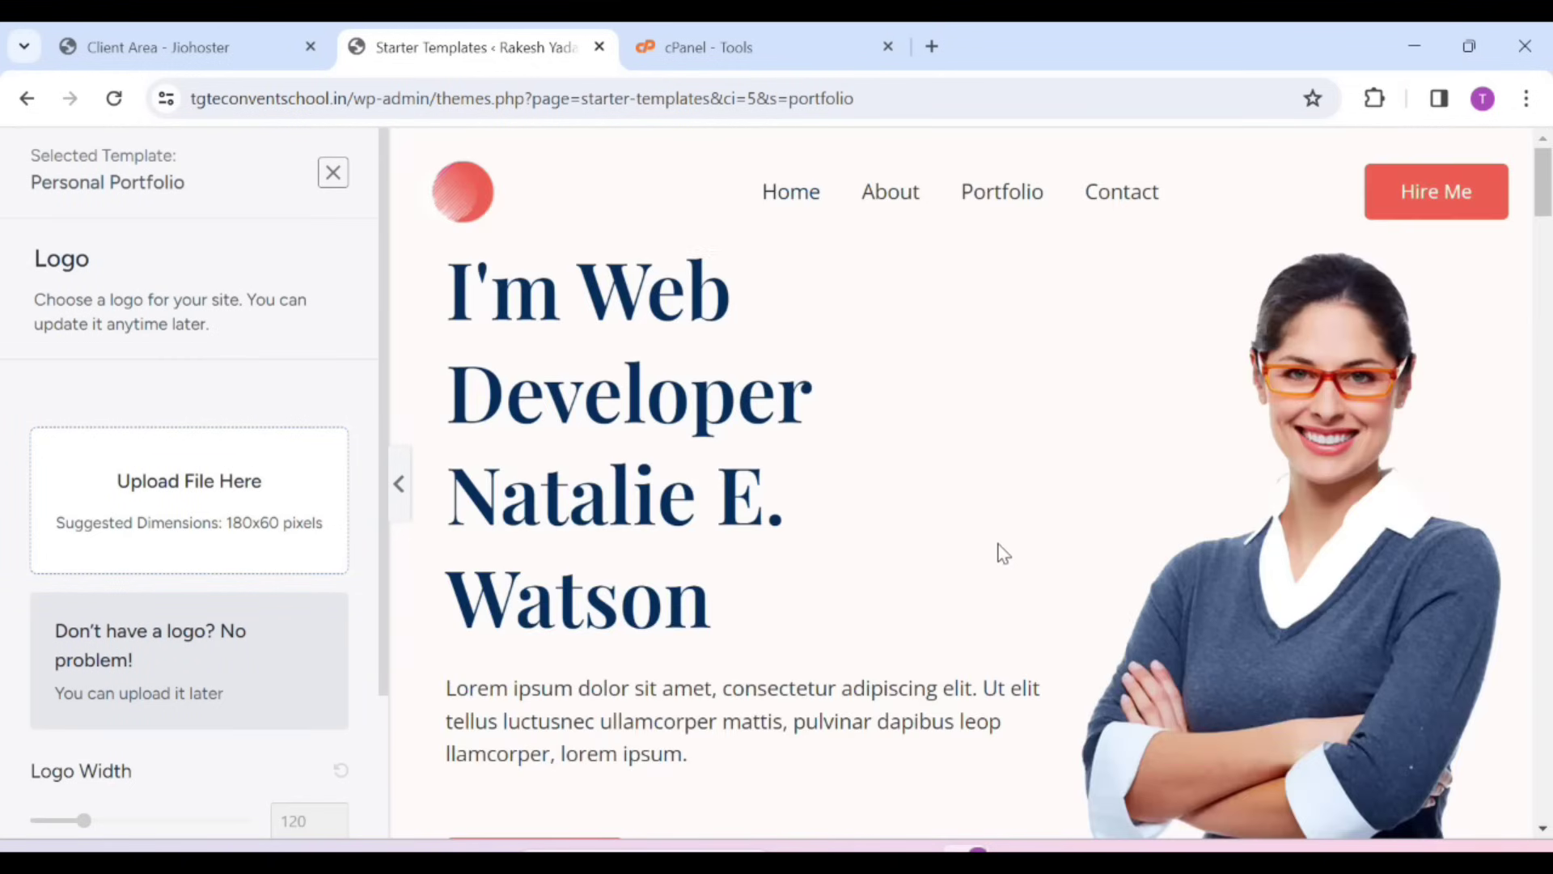
scroll(1007, 556, down, 5)
scroll(1005, 555, up, 5)
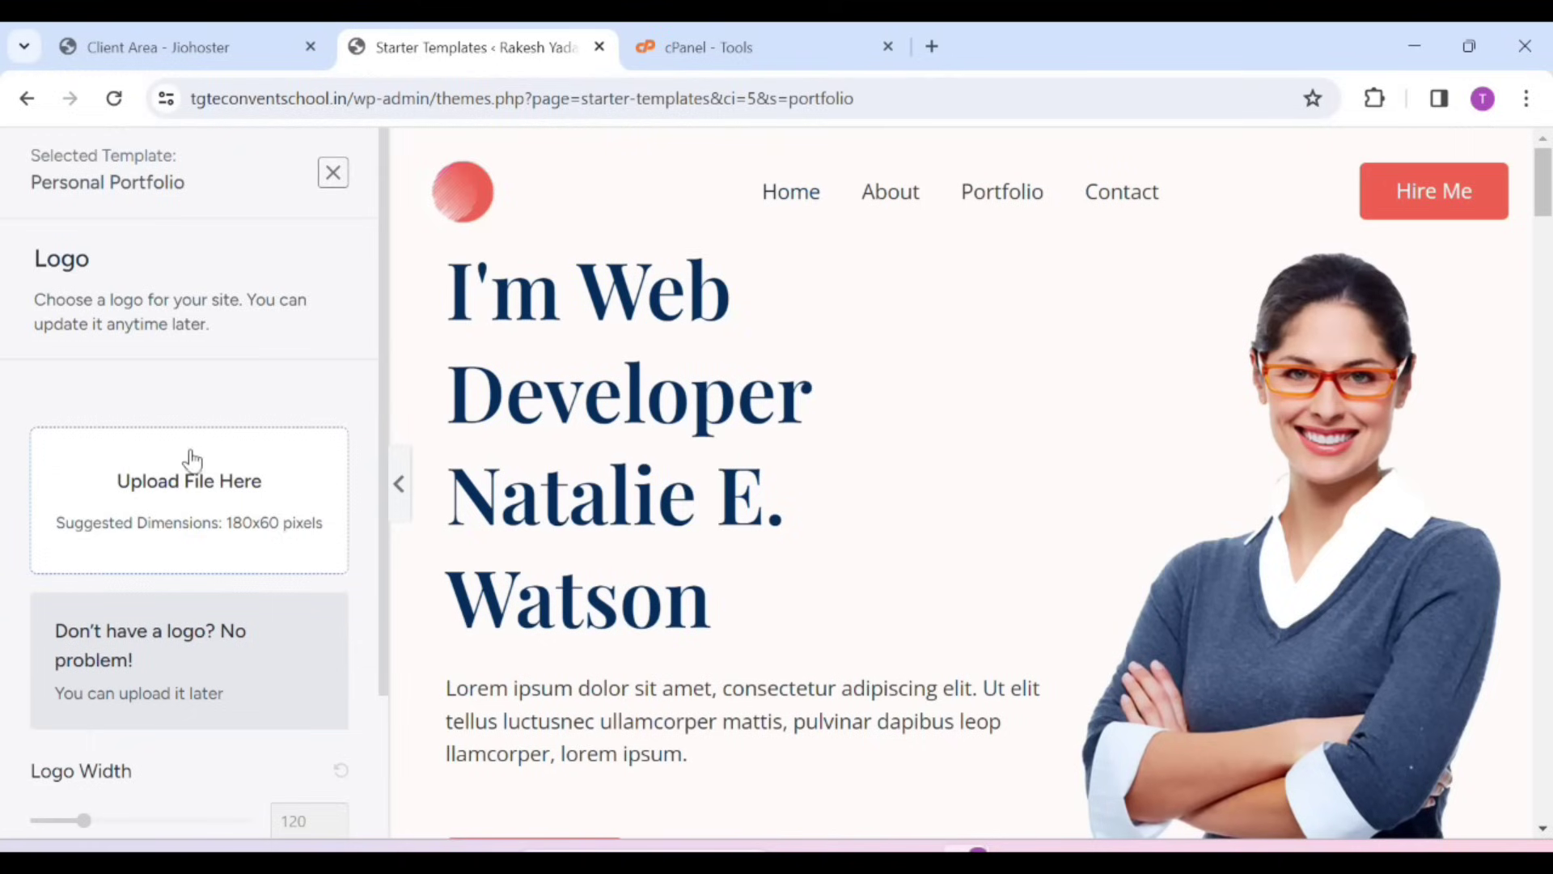
scroll(188, 495, down, 2)
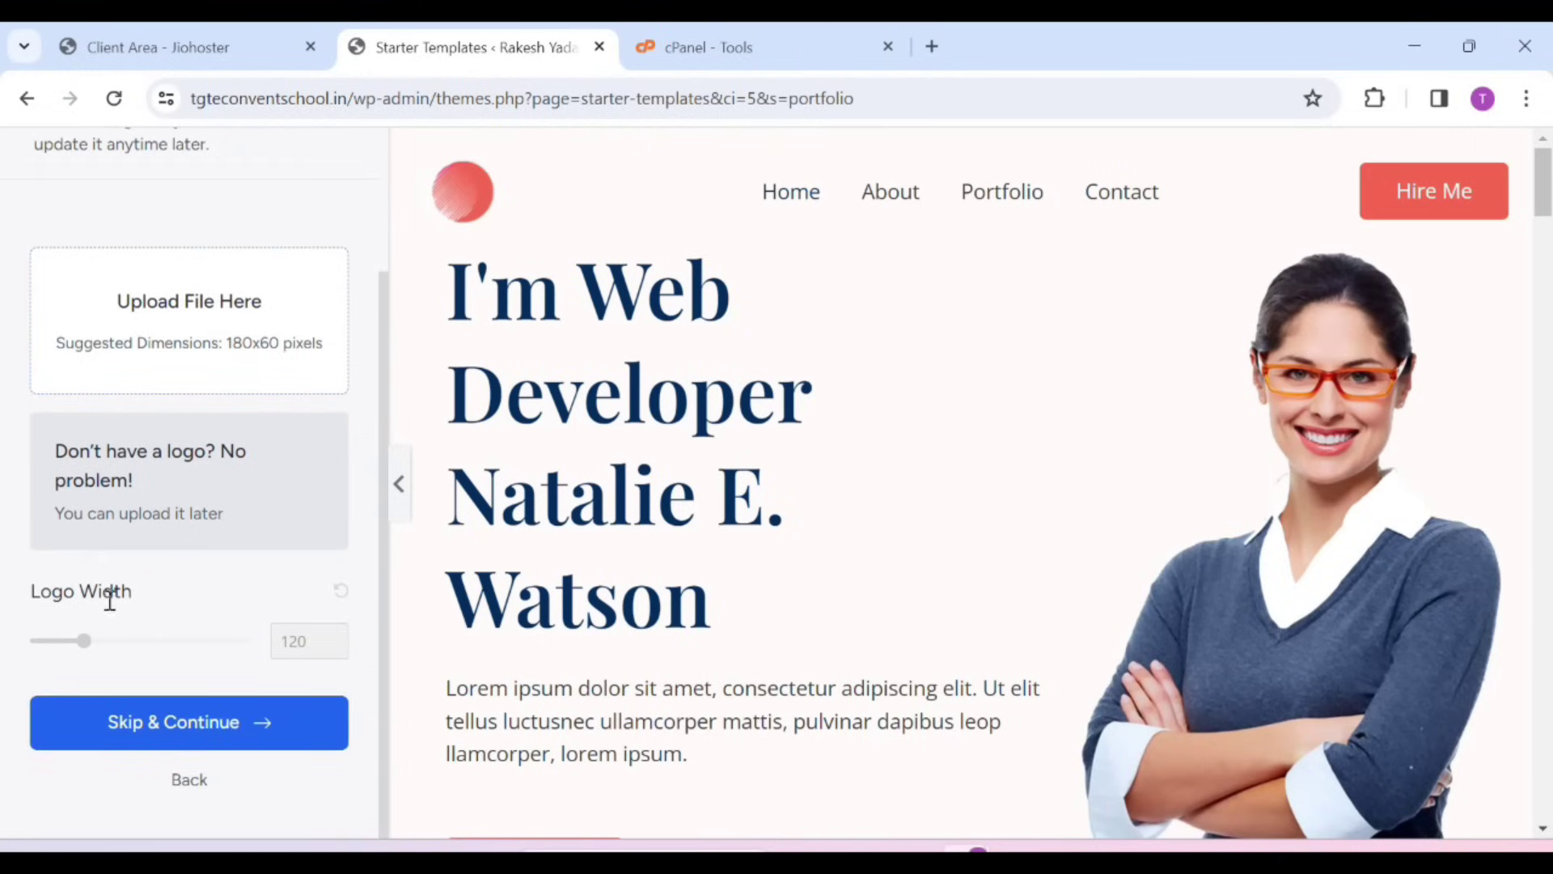
click(136, 722)
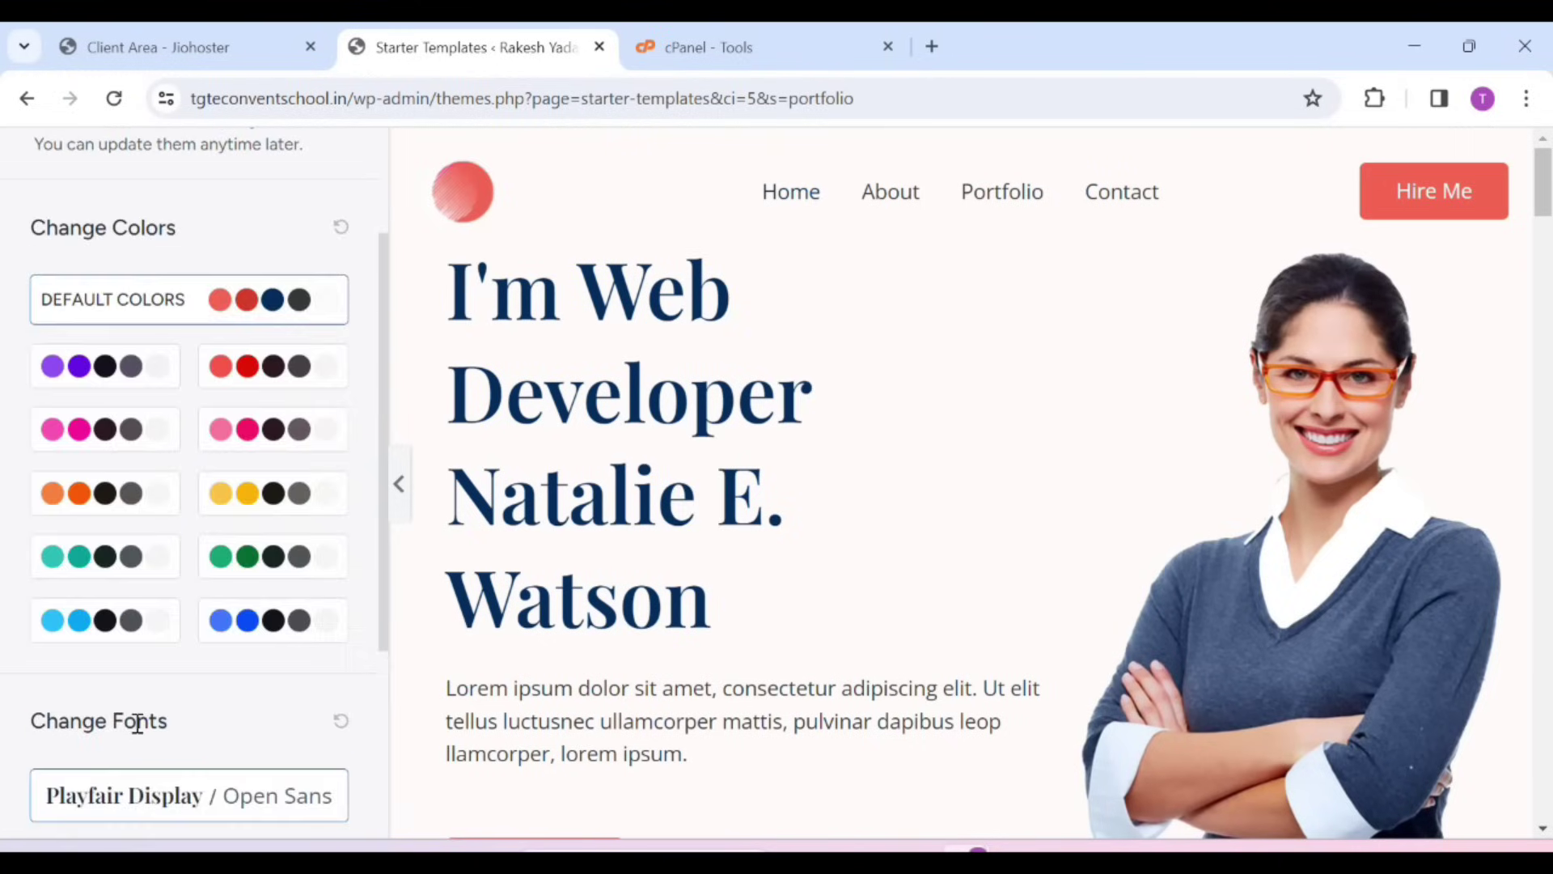
scroll(206, 562, down, 2)
scroll(206, 562, down, 2)
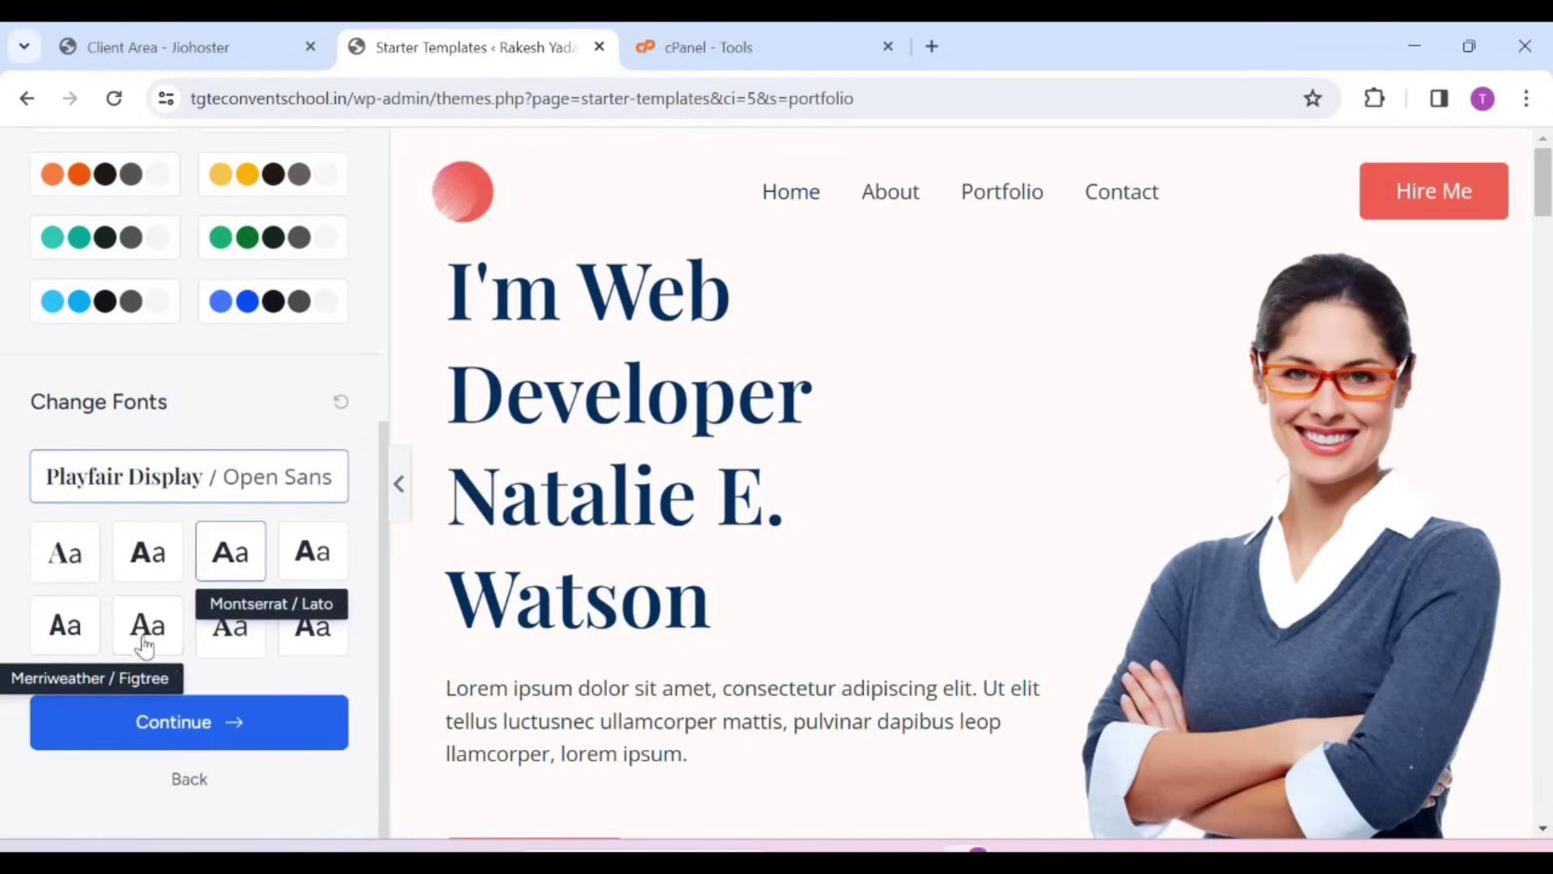
click(187, 736)
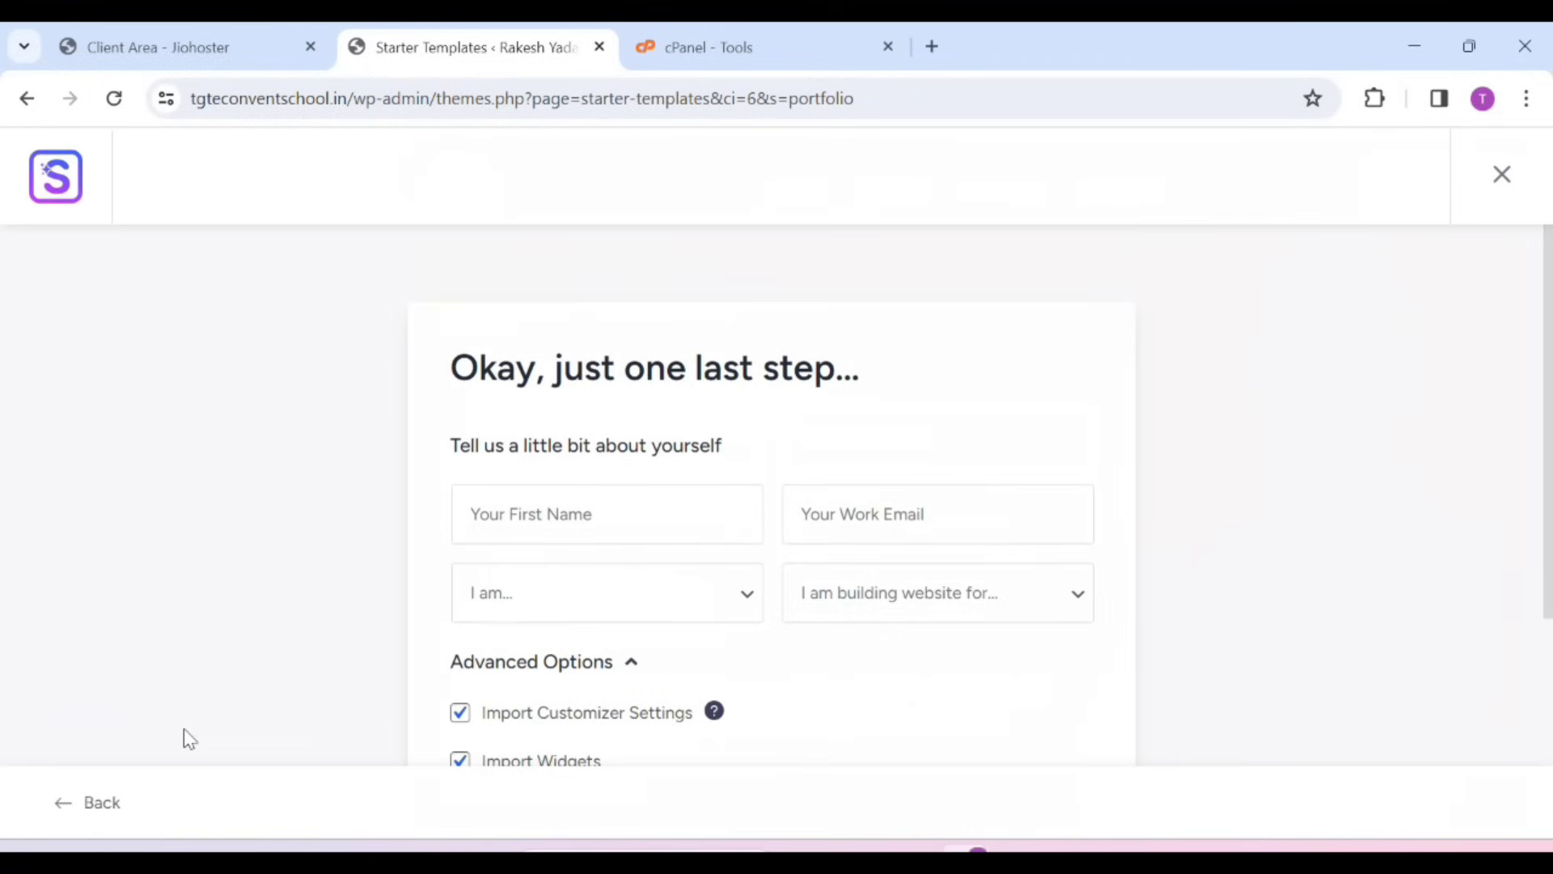
scroll(833, 692, down, 5)
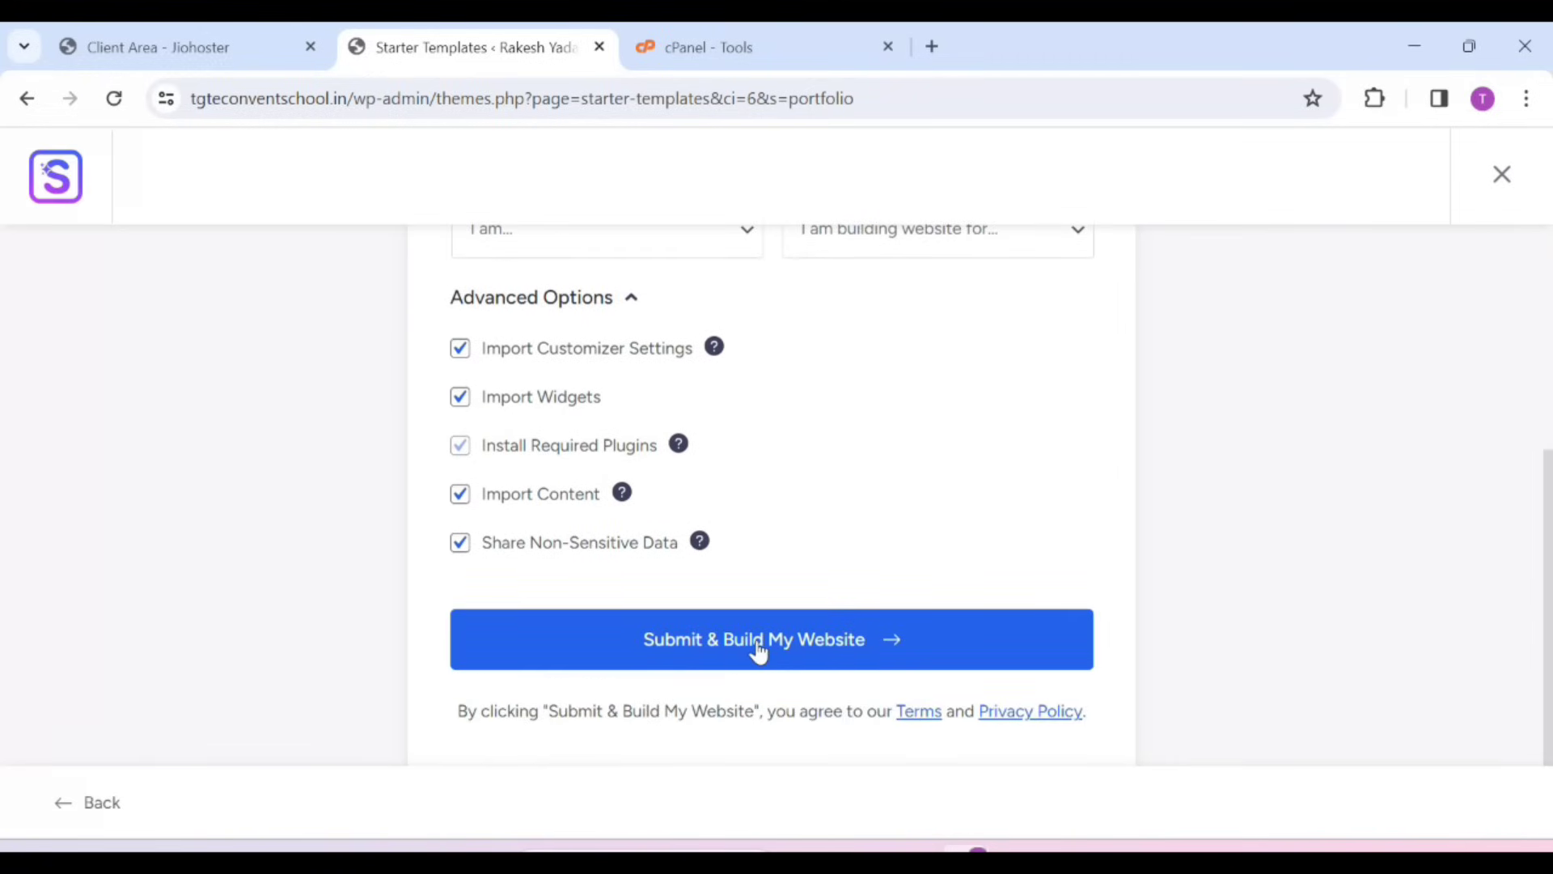
click(757, 648)
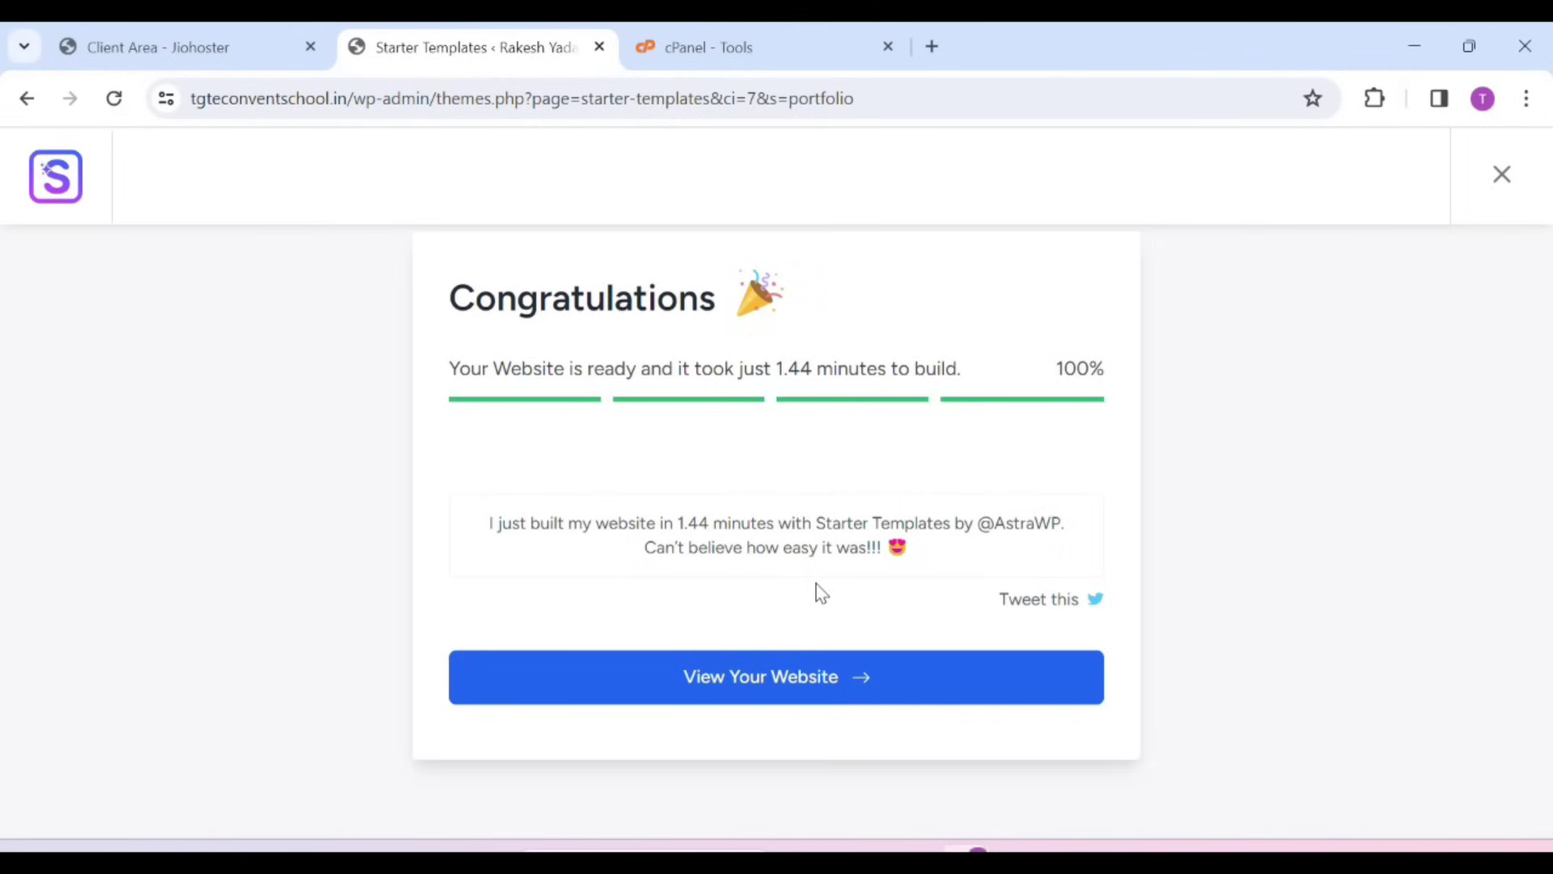
View the built site at tgteconventschool.in, scrolling down to the footer and back up
click(773, 697)
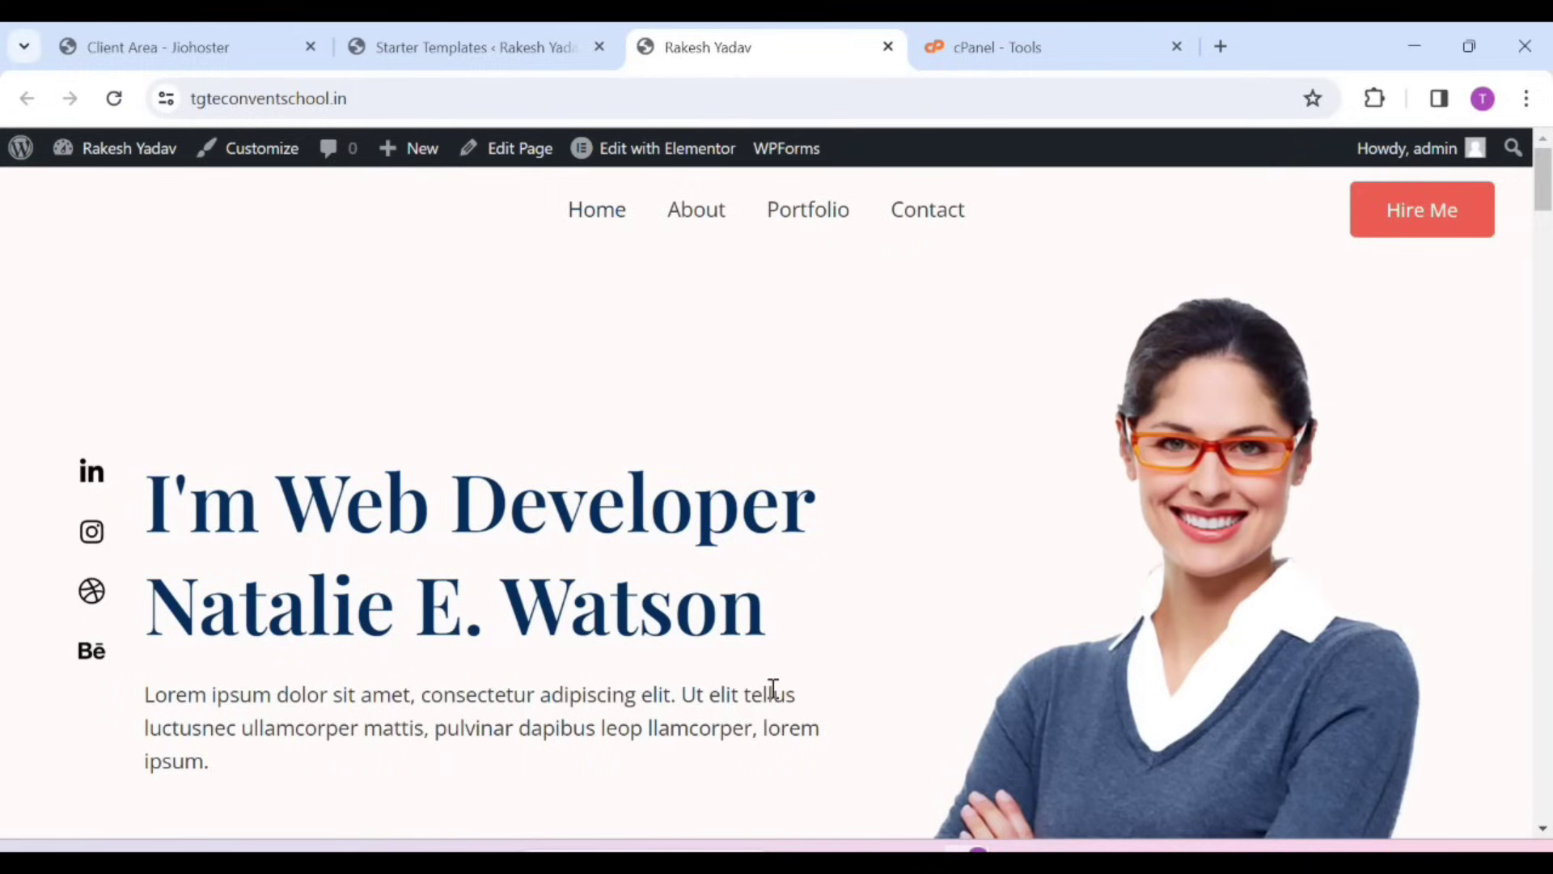
scroll(1172, 633, down, 5)
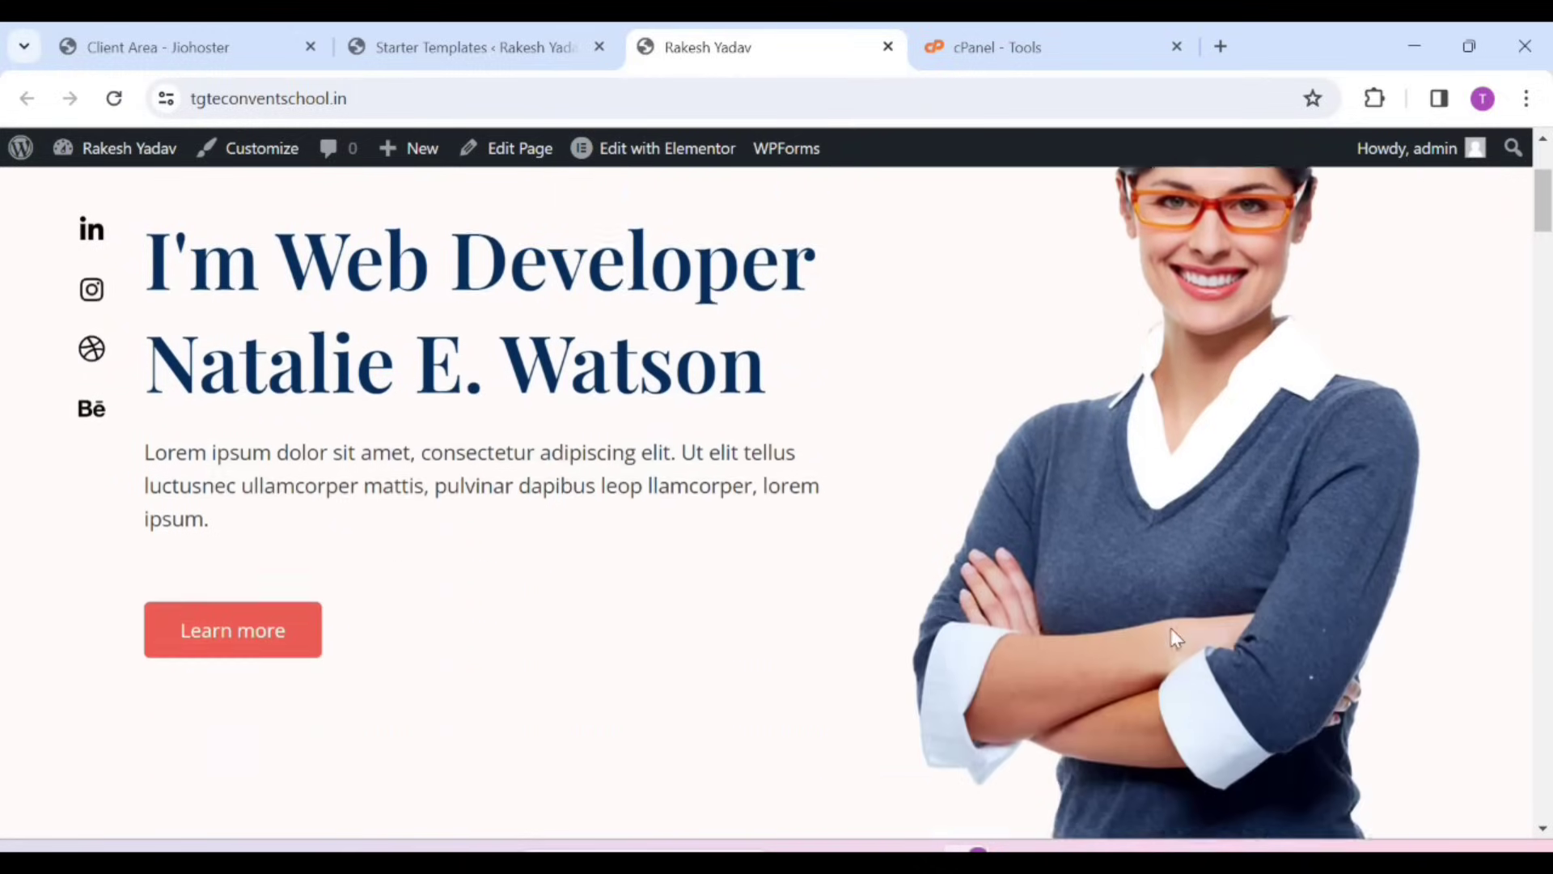
scroll(837, 734, down, 15)
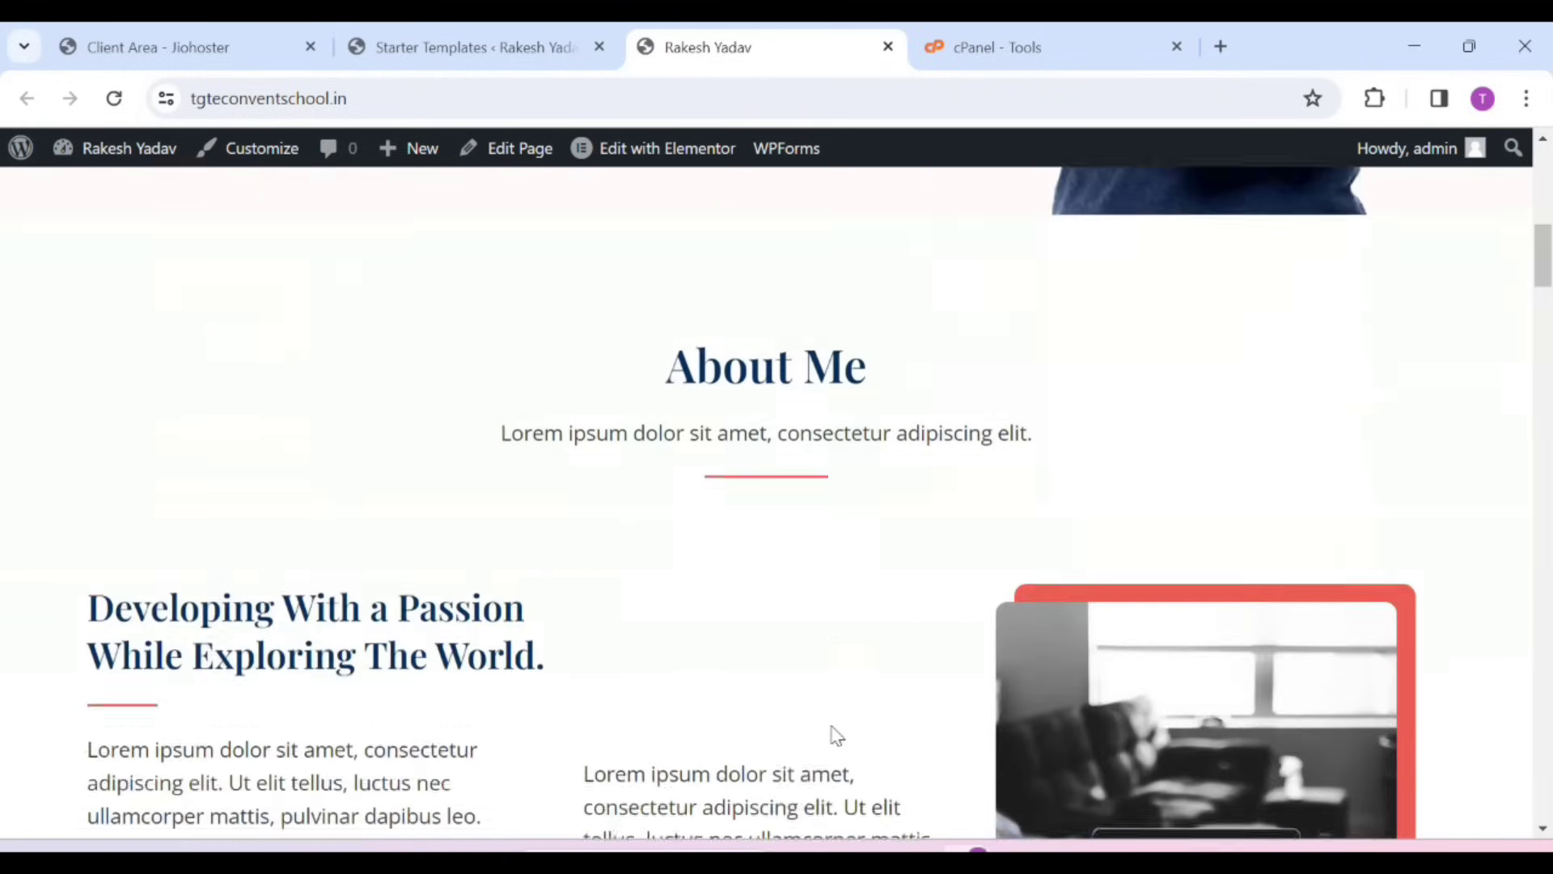
scroll(833, 728, down, 15)
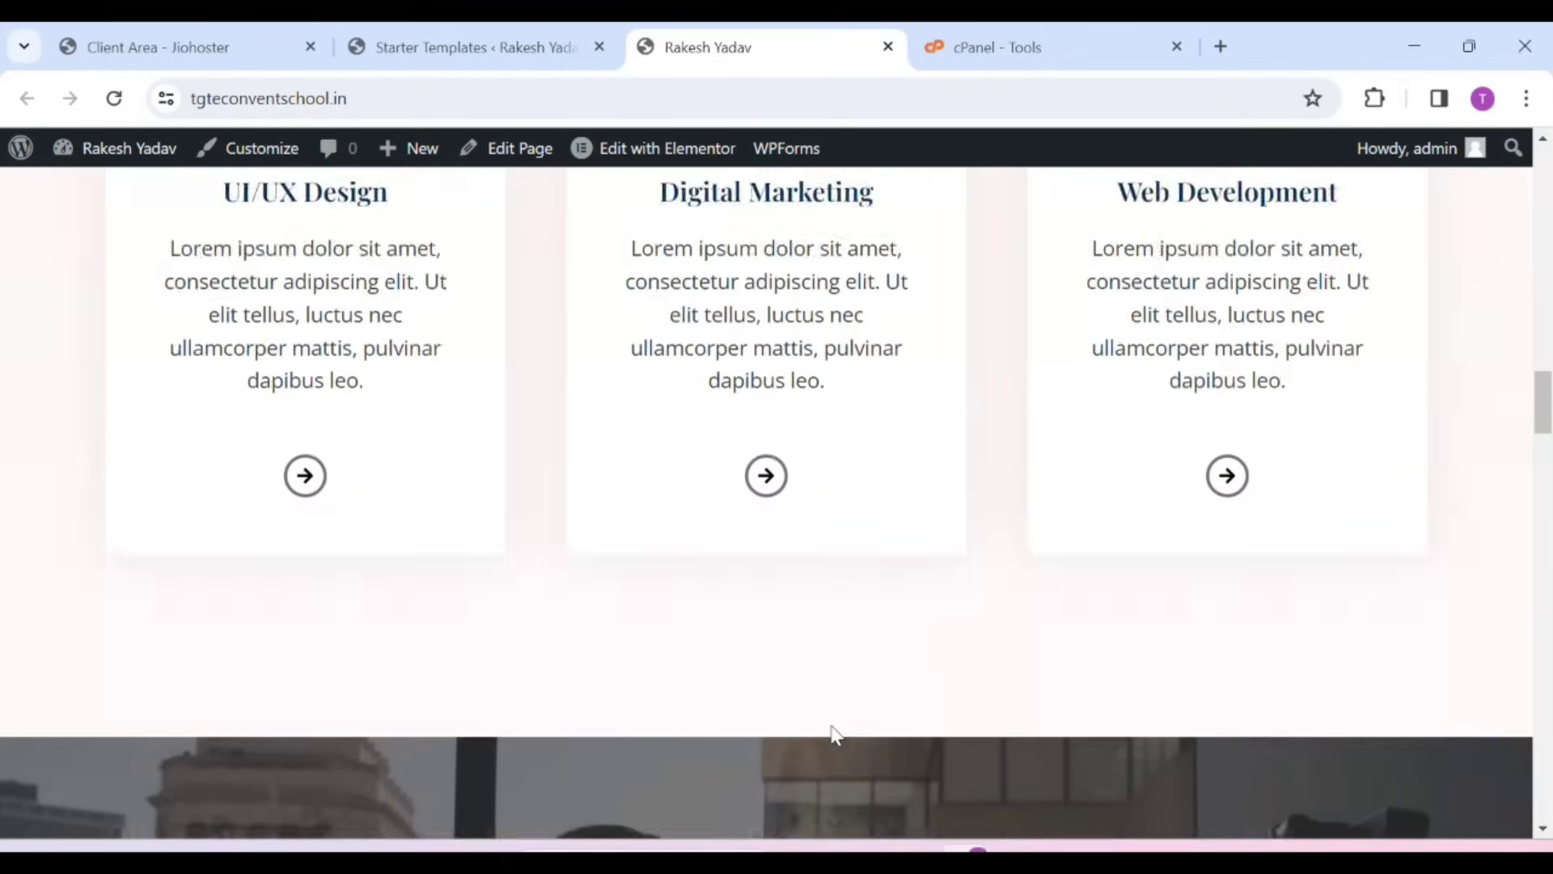
scroll(833, 725, down, 15)
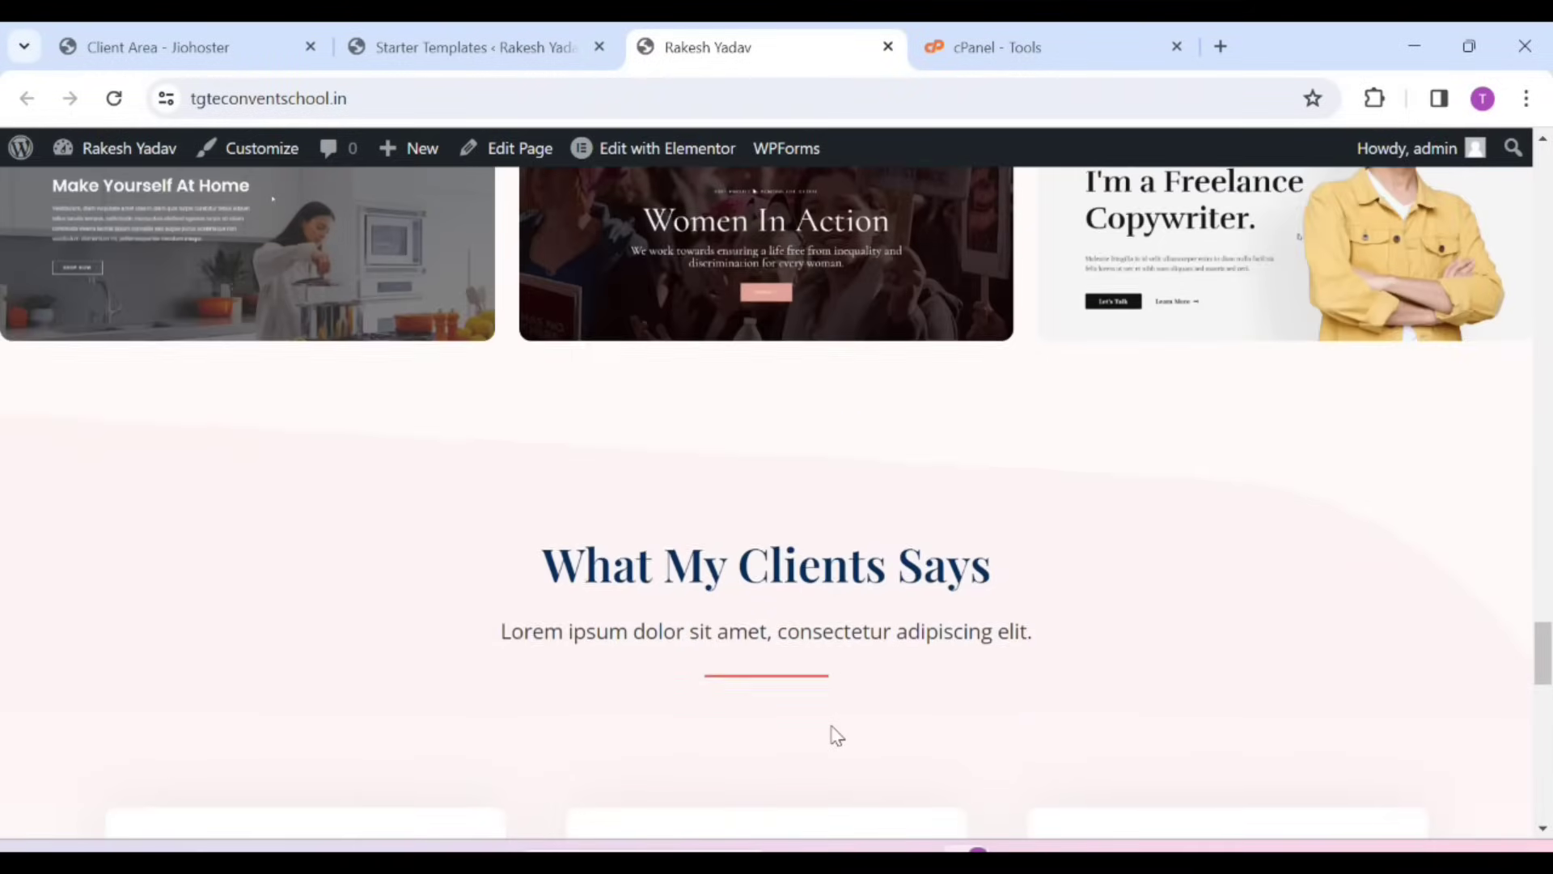
scroll(837, 734, down, 10)
scroll(833, 725, down, 5)
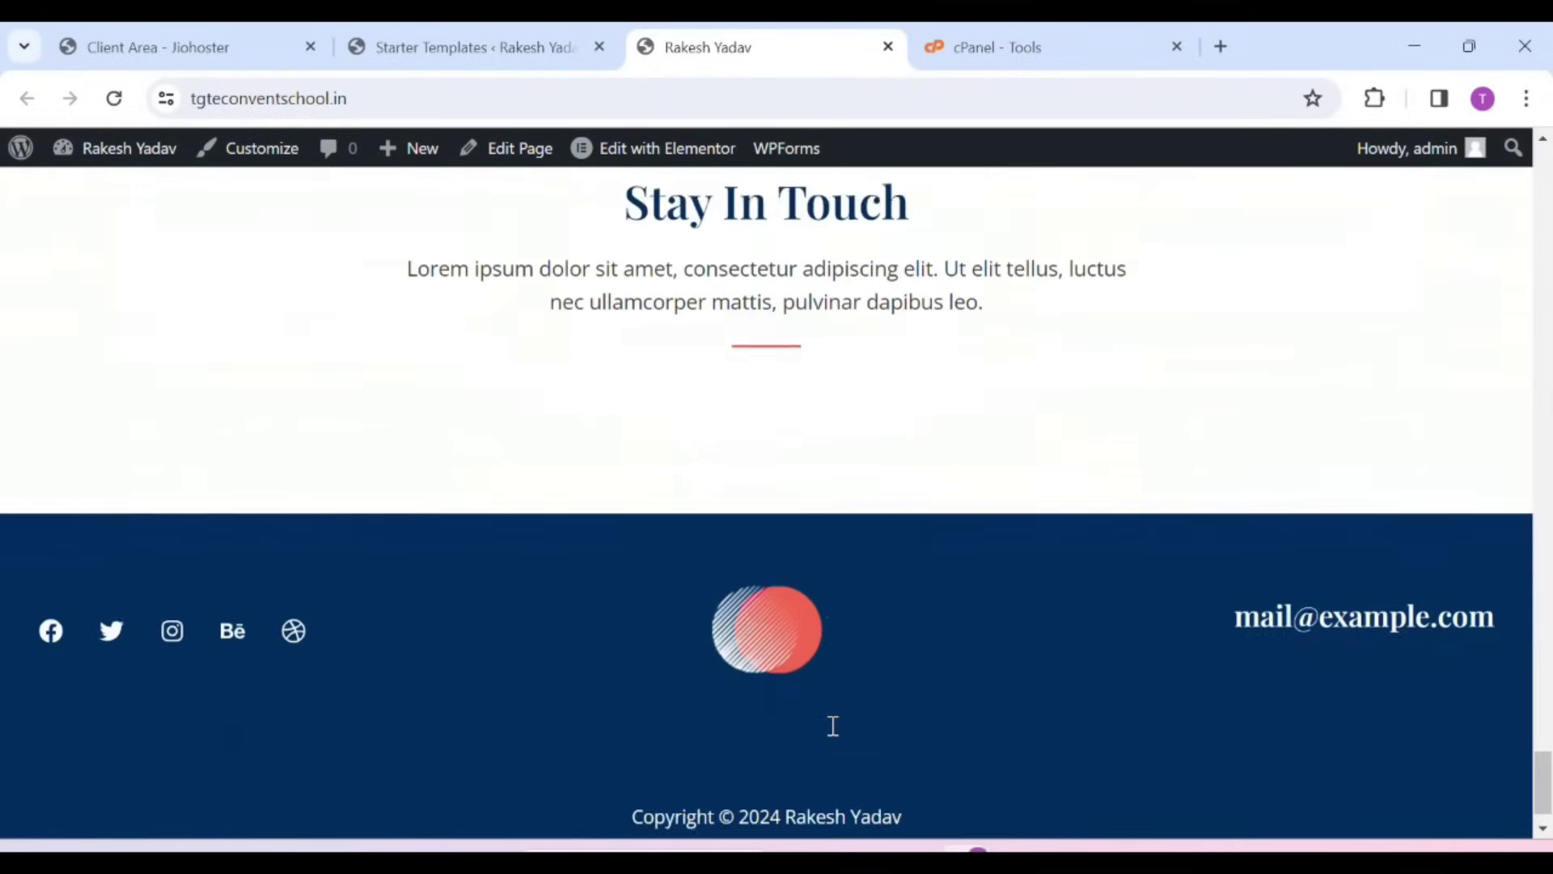
scroll(831, 728, up, 20)
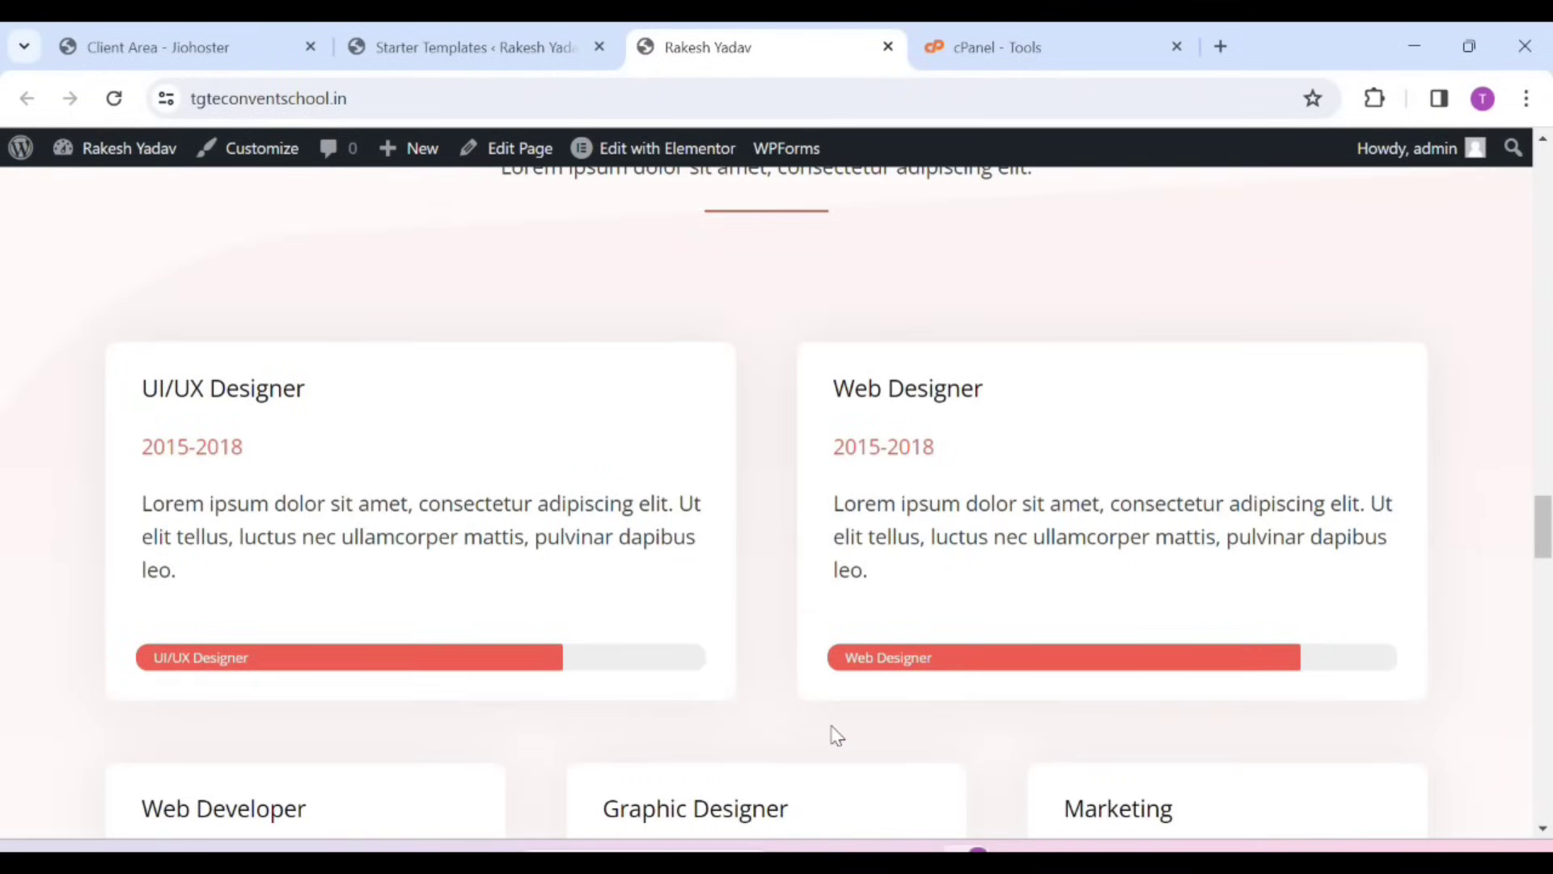
scroll(833, 734, up, 10)
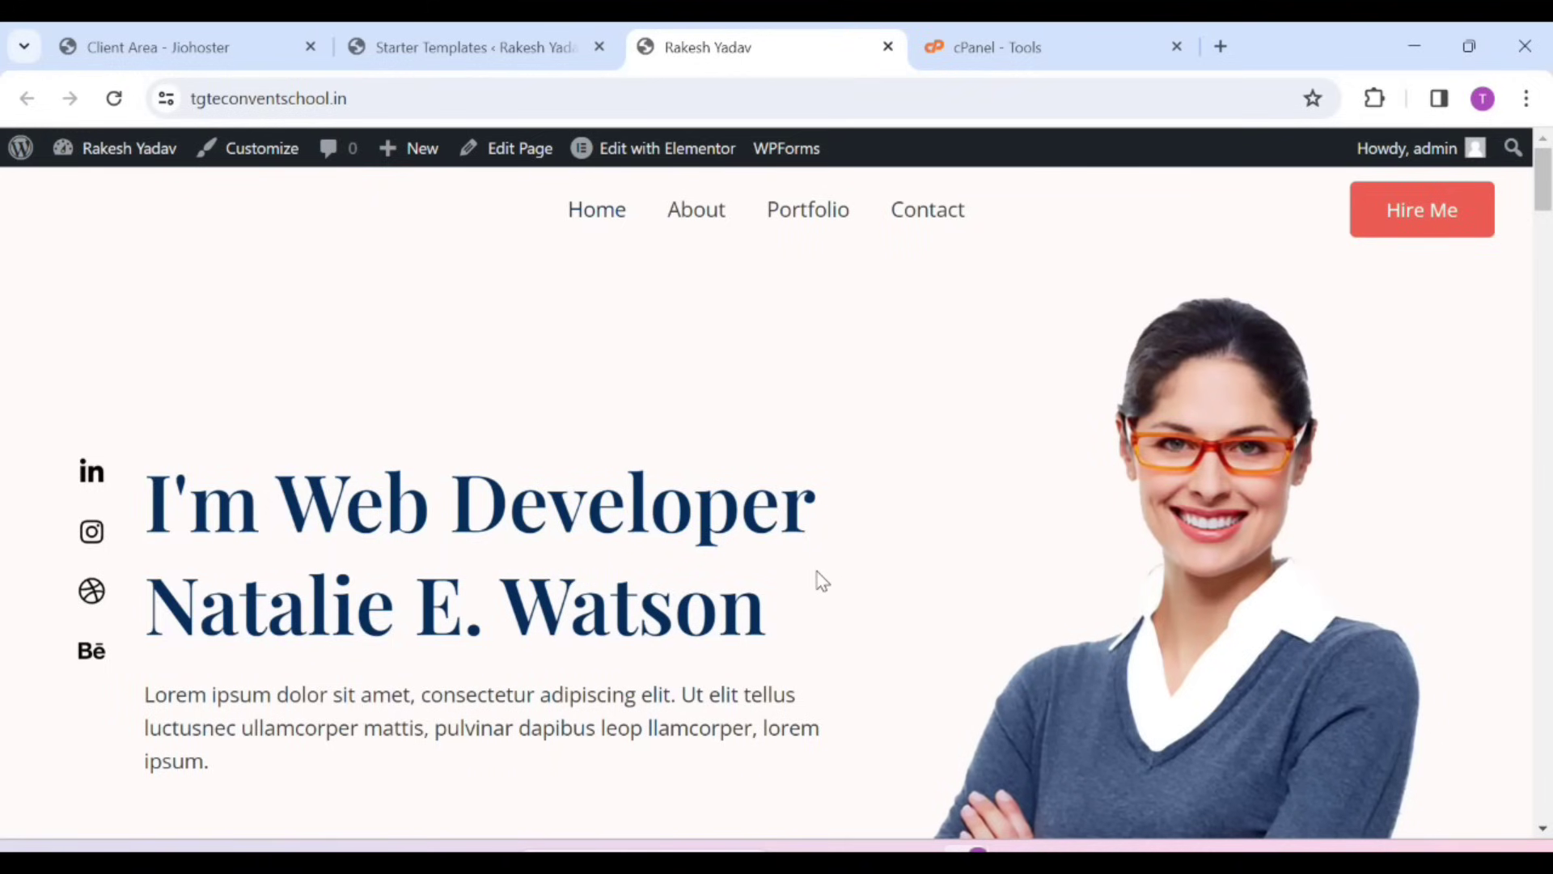
mouse_move(637, 158)
mouse_move(78, 157)
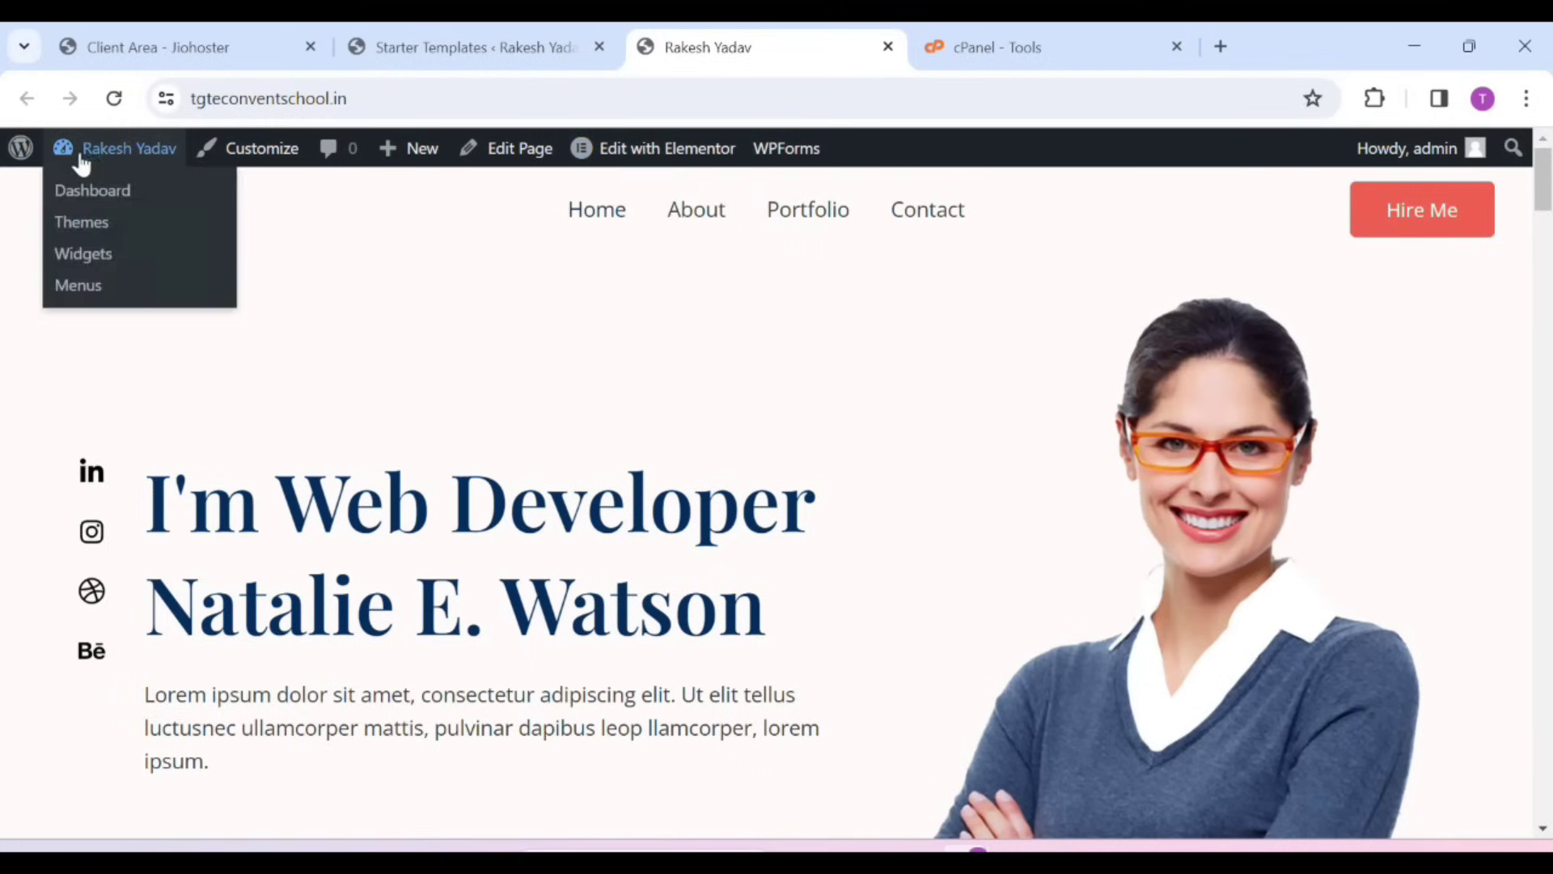
Open the Home page for editing from Pages > All Pages and dismiss the welcome popup
click(93, 191)
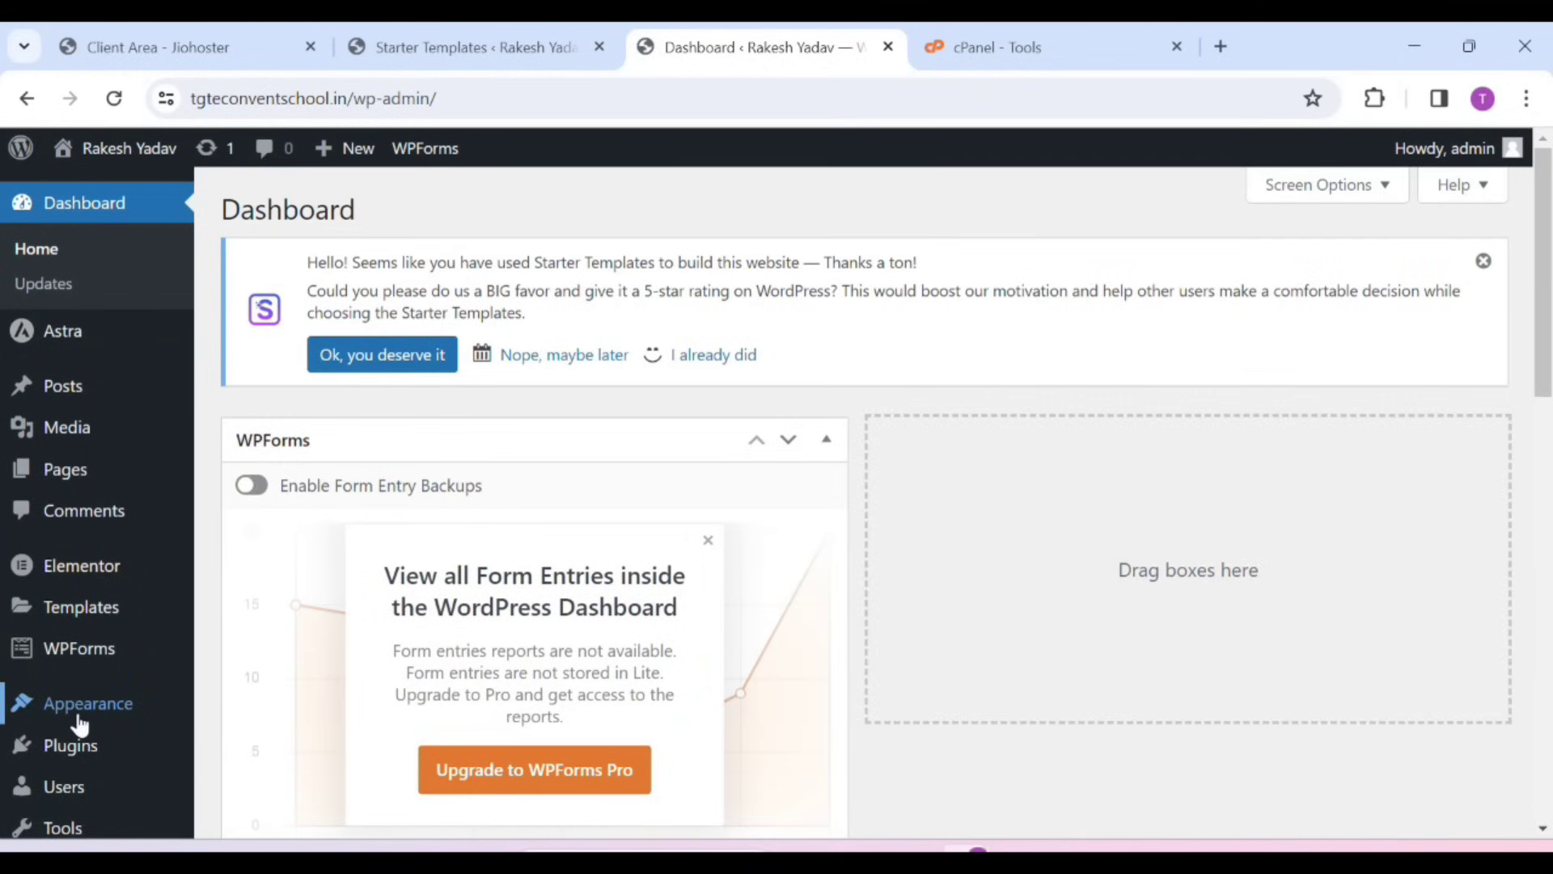
mouse_move(76, 723)
scroll(78, 725, down, 1)
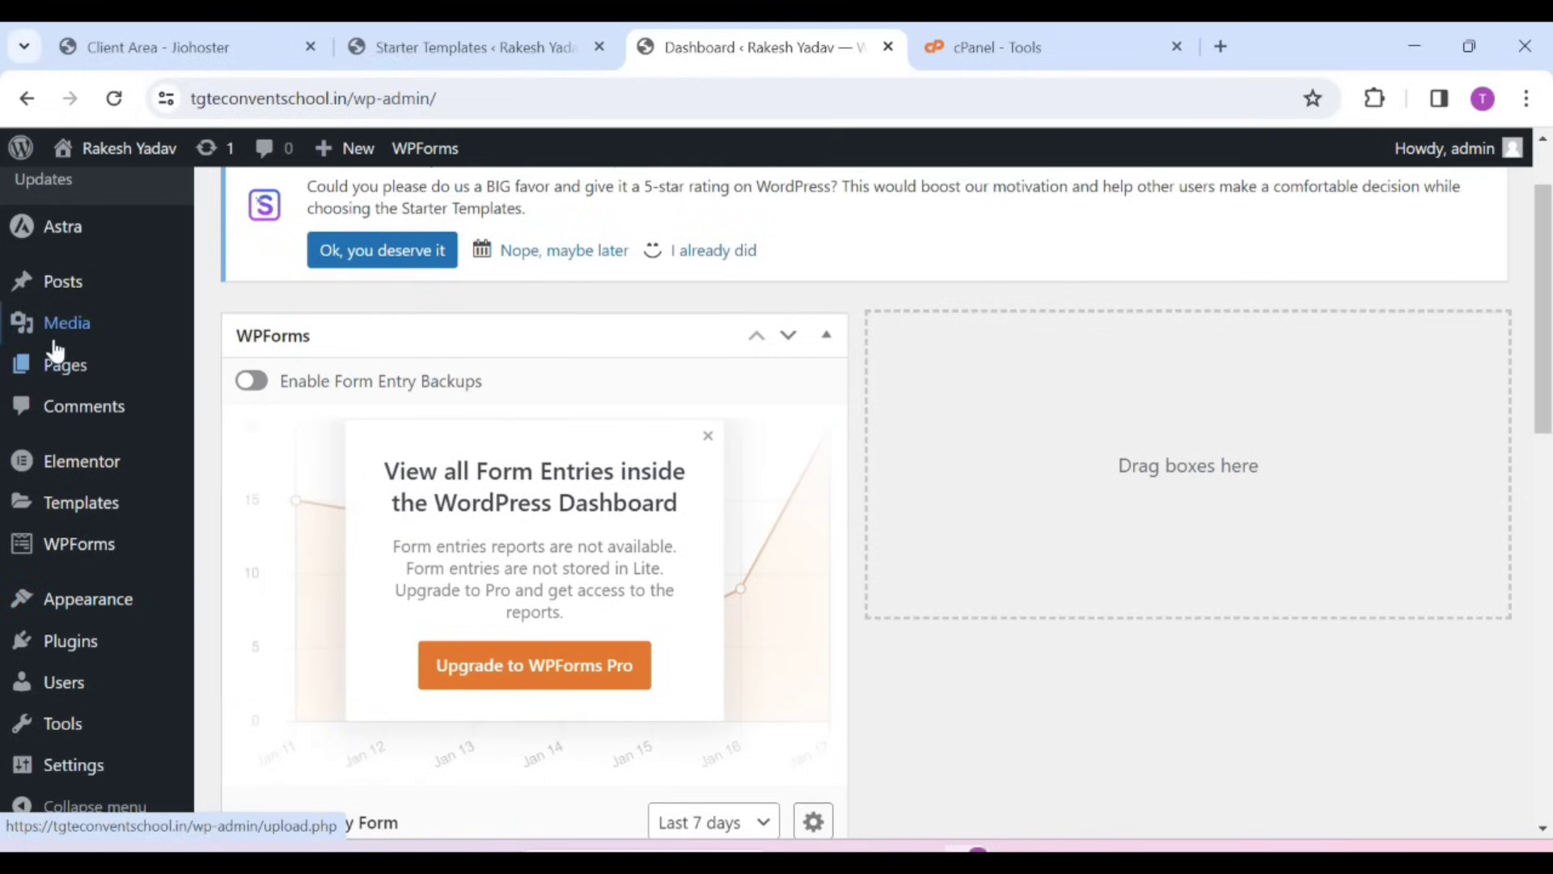
click(52, 370)
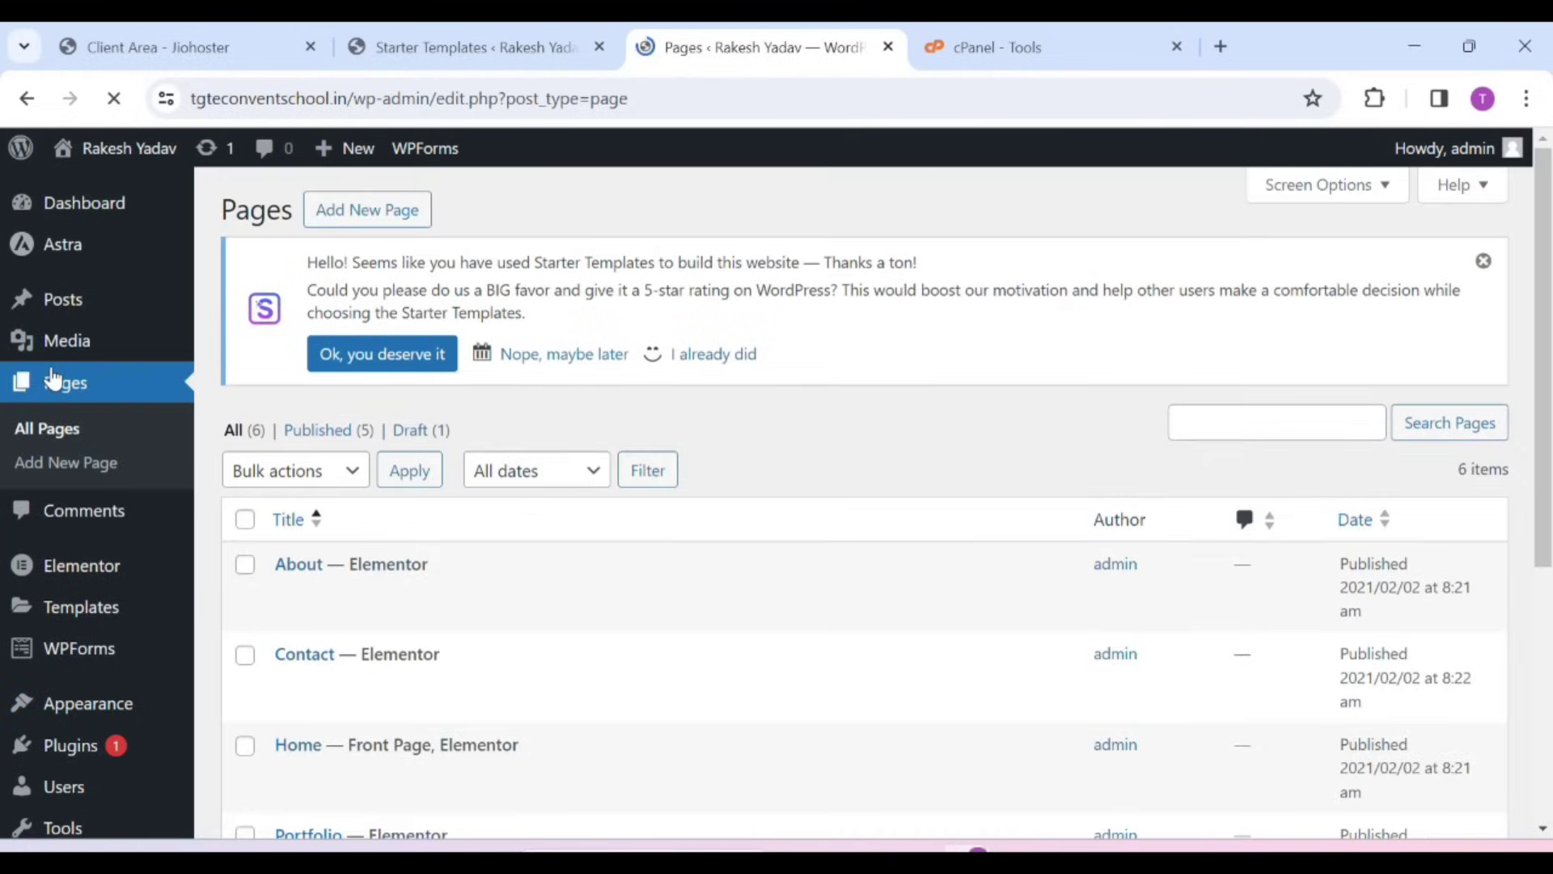
scroll(697, 676, down, 3)
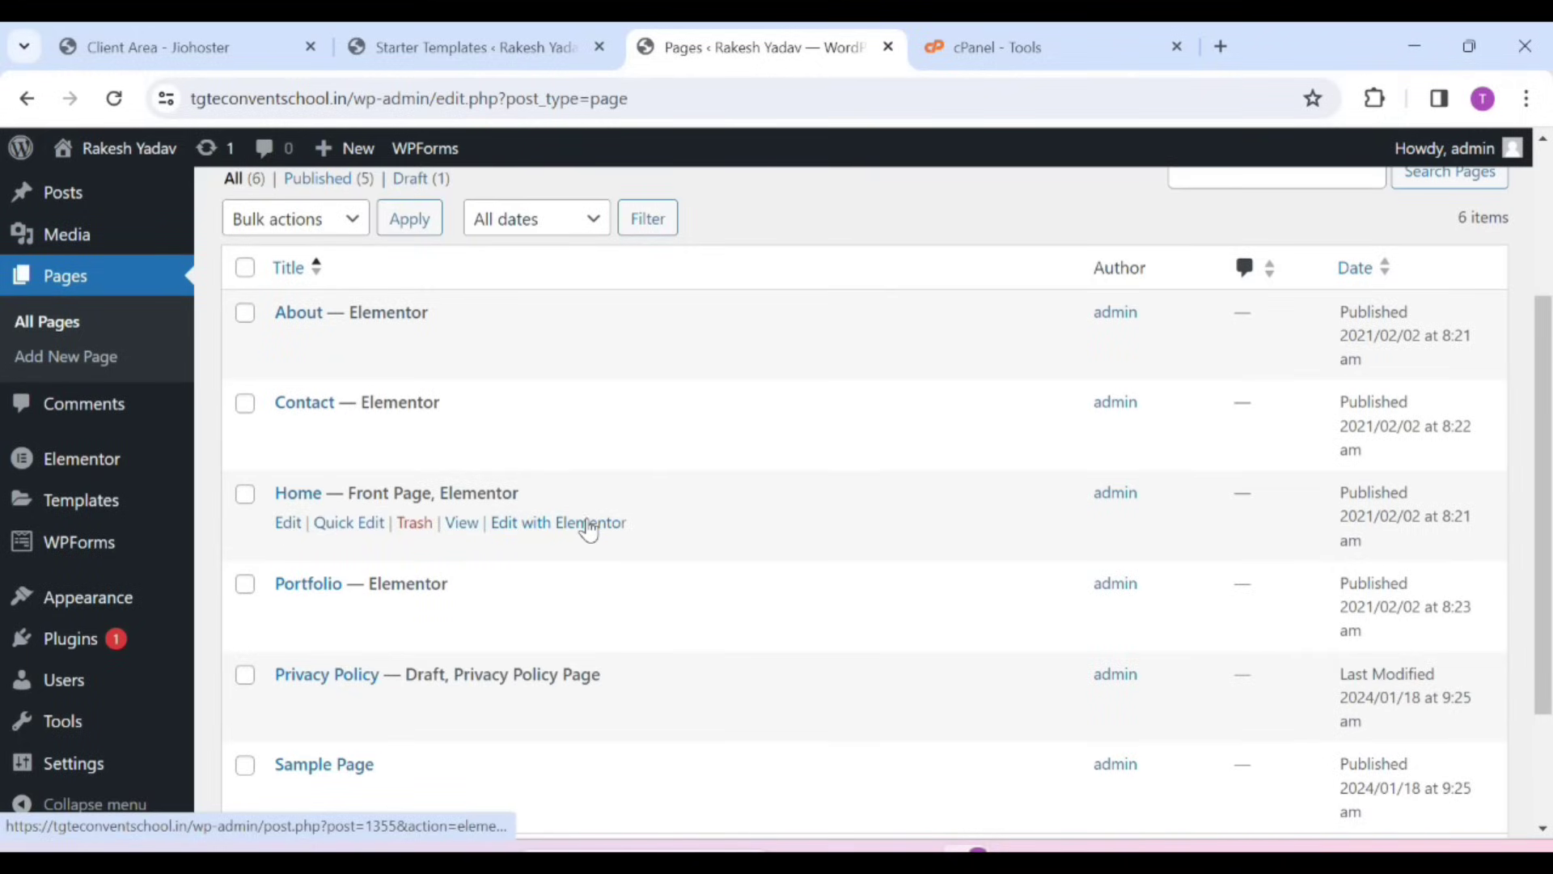
click(288, 534)
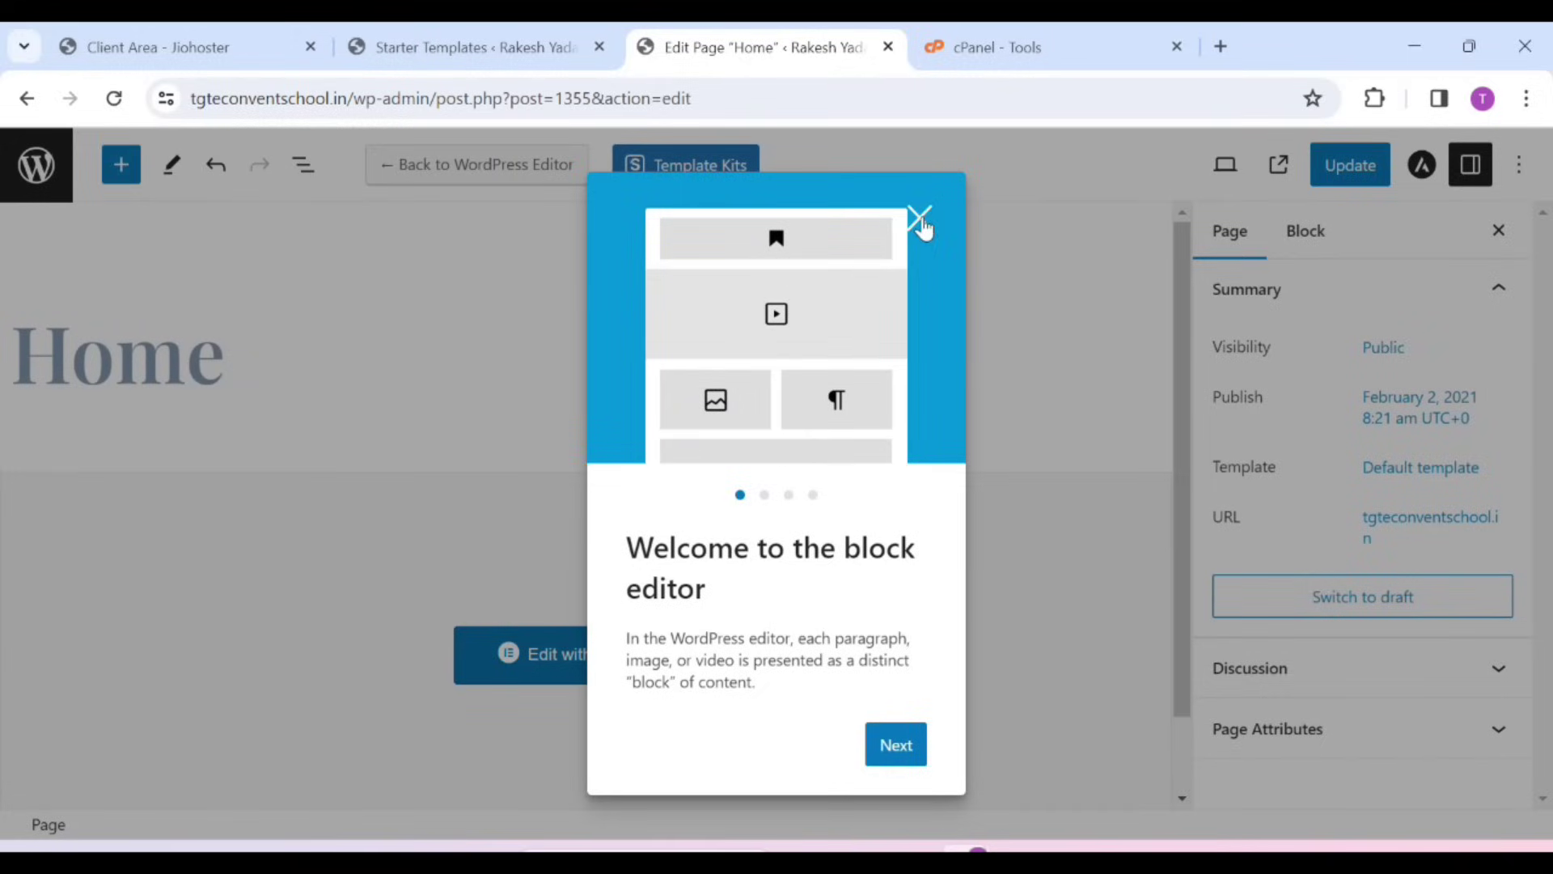
click(920, 220)
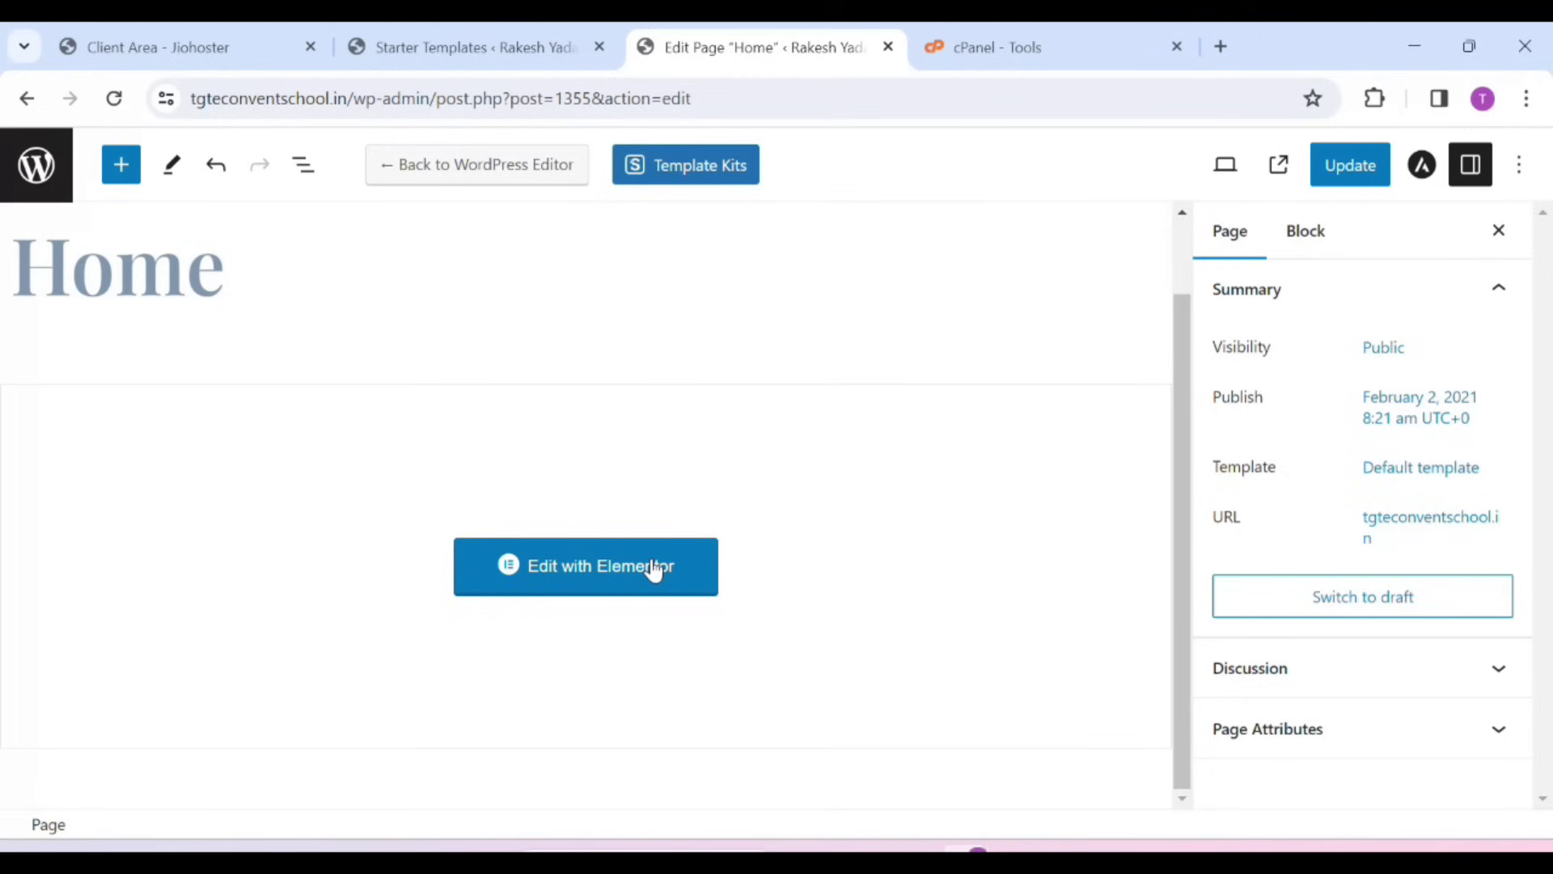
In Elementor, retitle the hero heading to 'I'm Business Devlopment Associate' plus the owner's name
click(629, 567)
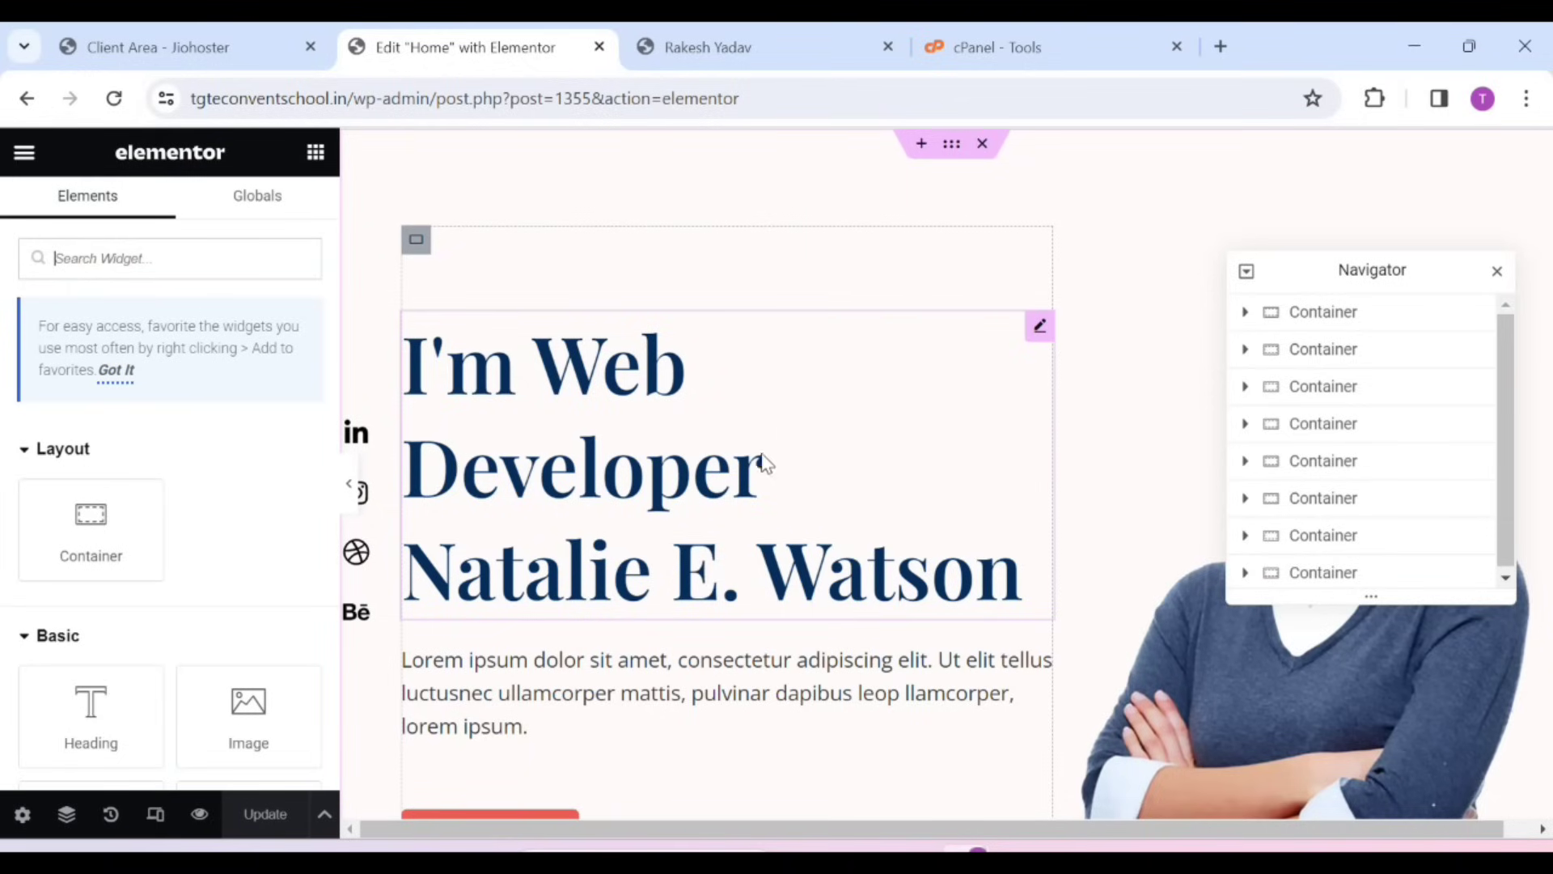
click(741, 522)
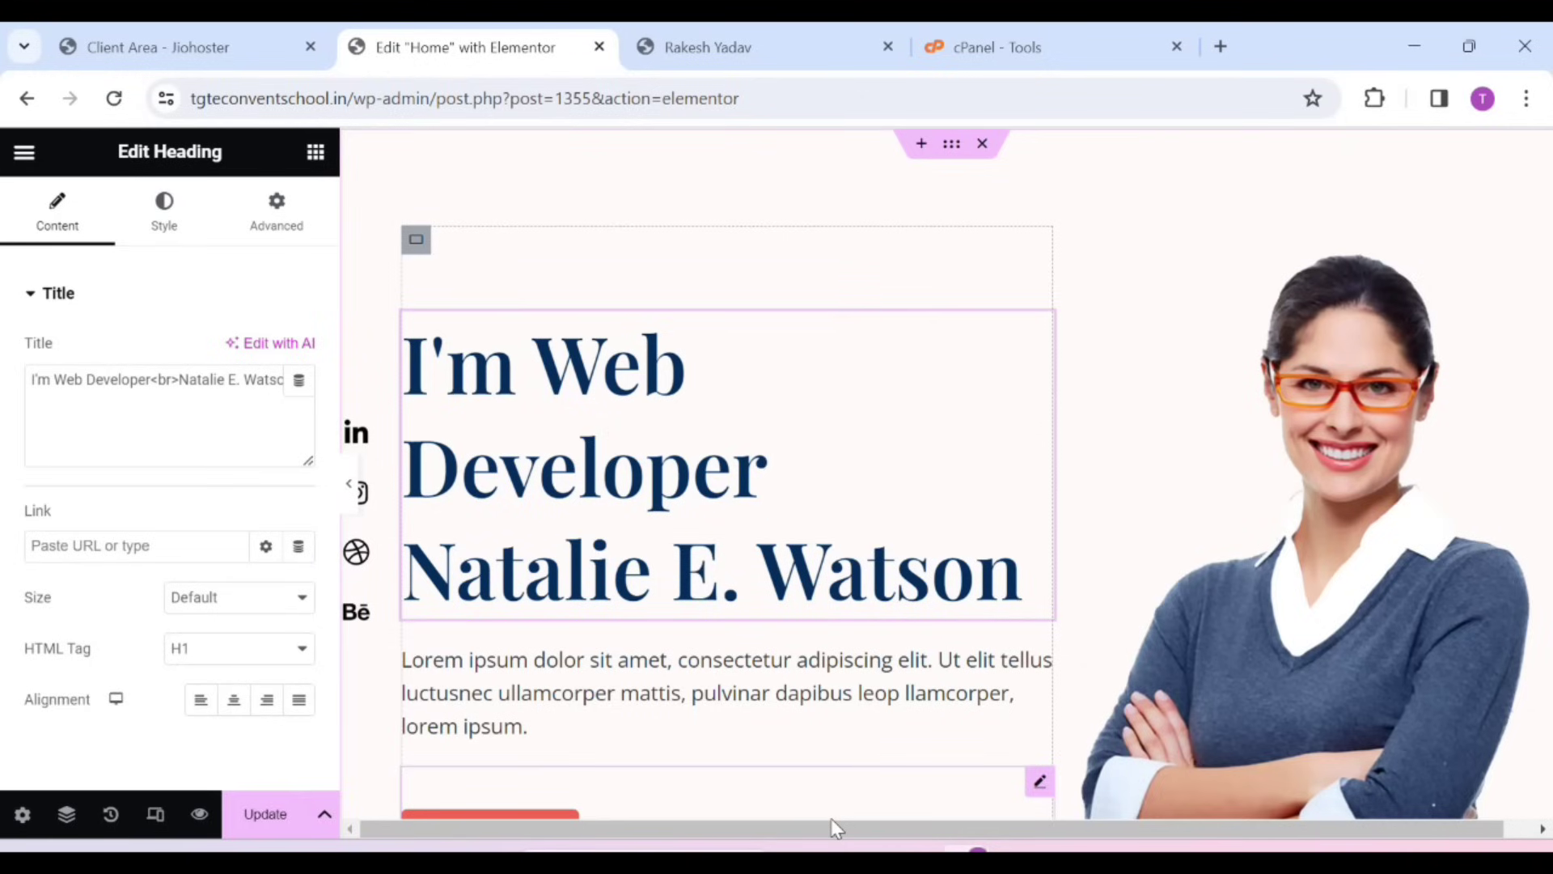
key(BackSpace)
key(BackSpace)
key(BackSpace)
key(BackSpace)
key(BackSpace)
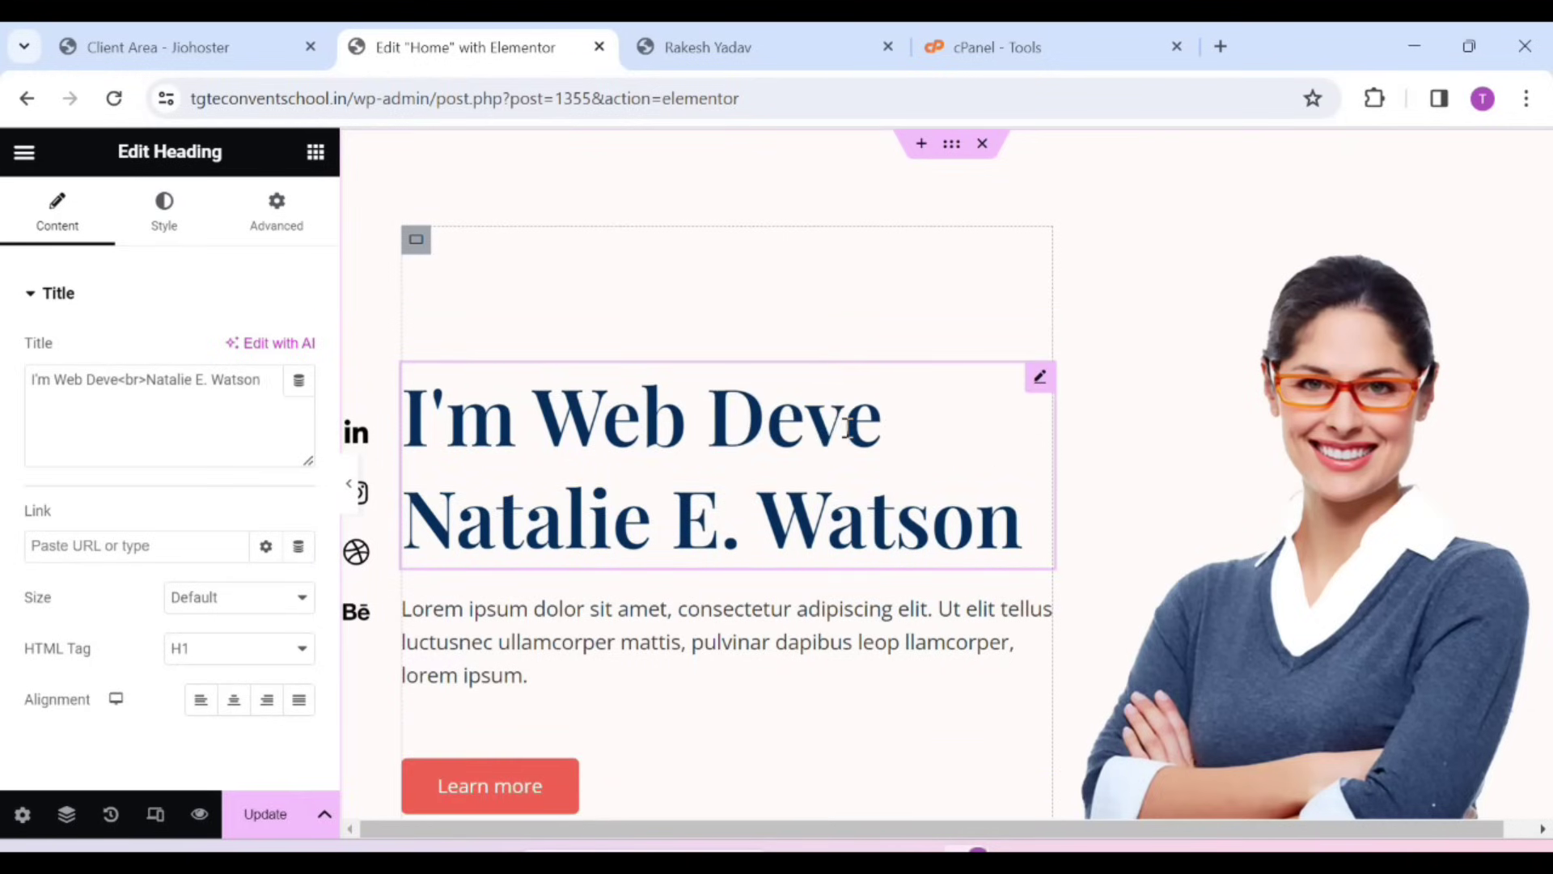
key(BackSpace)
key(BackSpace)
key(BackSpace)
key(BackSpace)
key(BackSpace)
key(BackSpace)
key(BackSpace)
key(BackSpace)
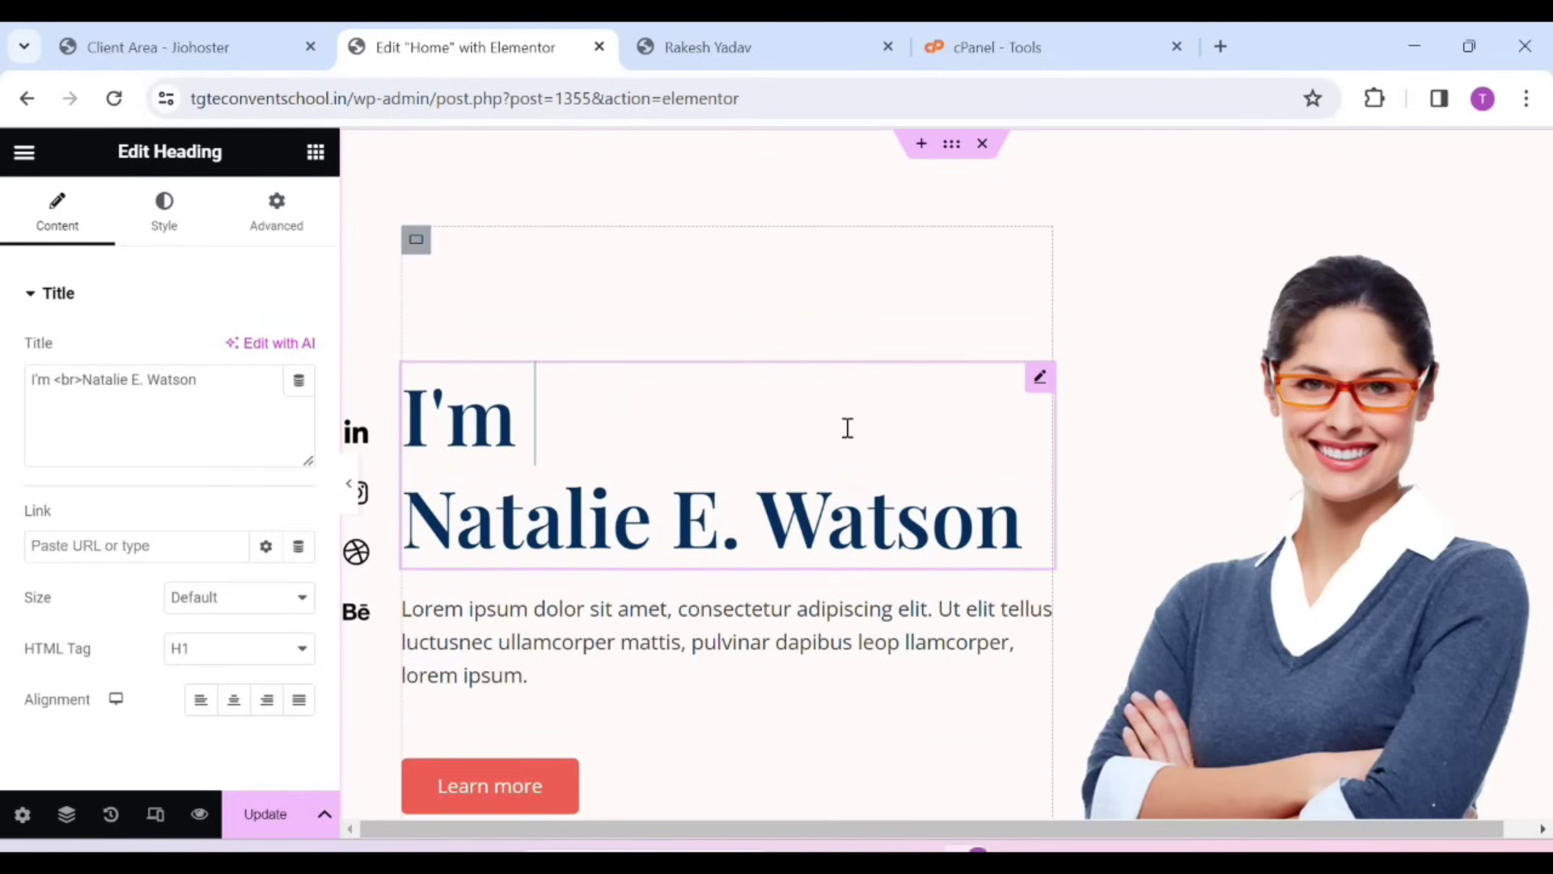
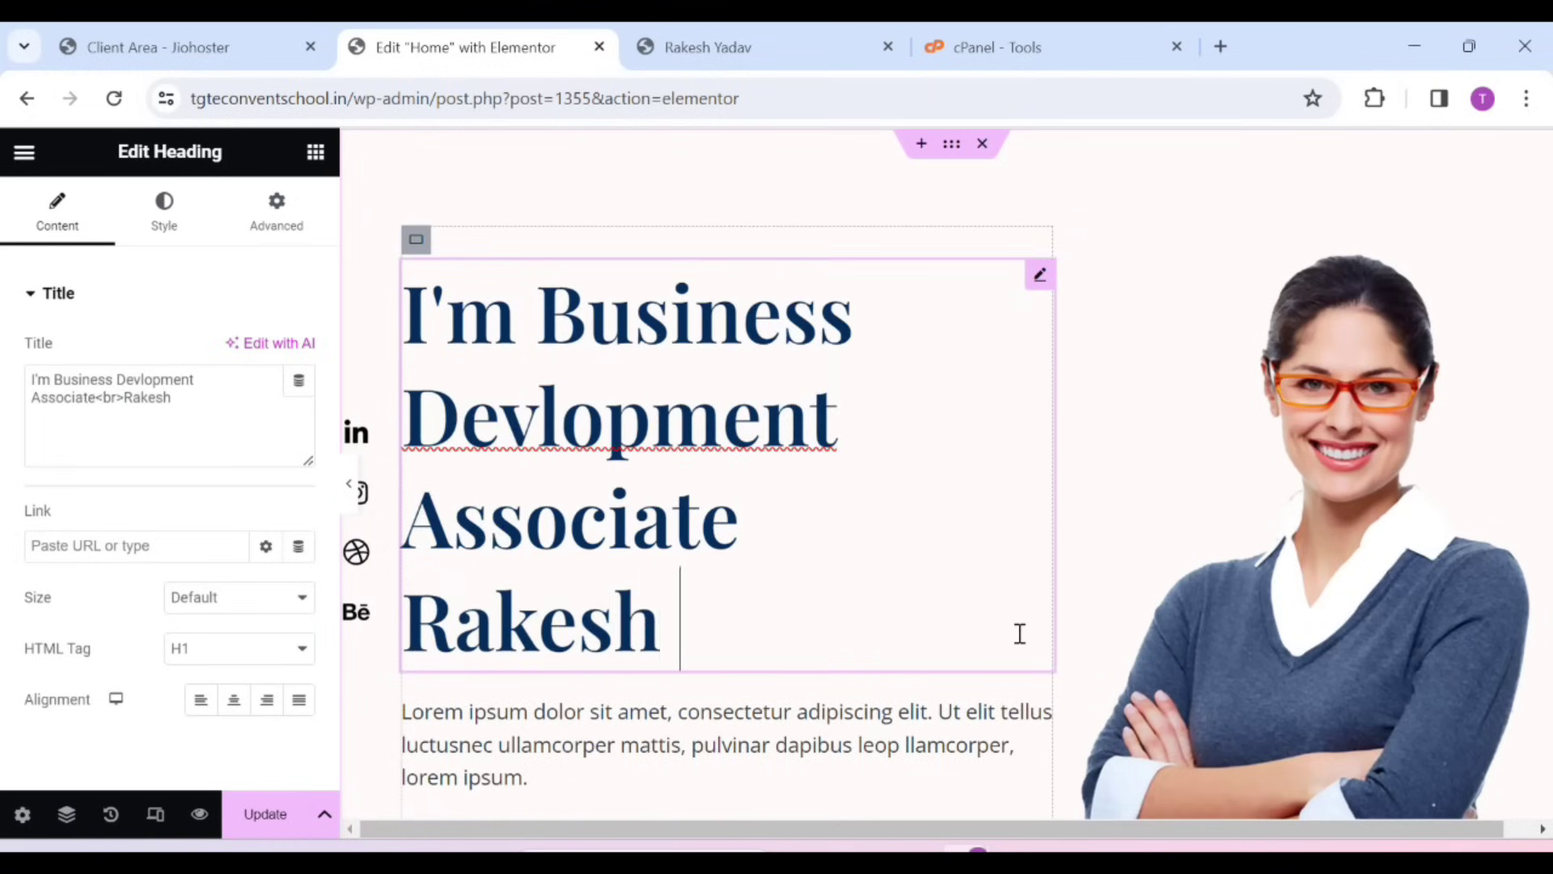
scroll(787, 687, down, 3)
scroll(949, 651, up, 1)
scroll(950, 650, up, 1)
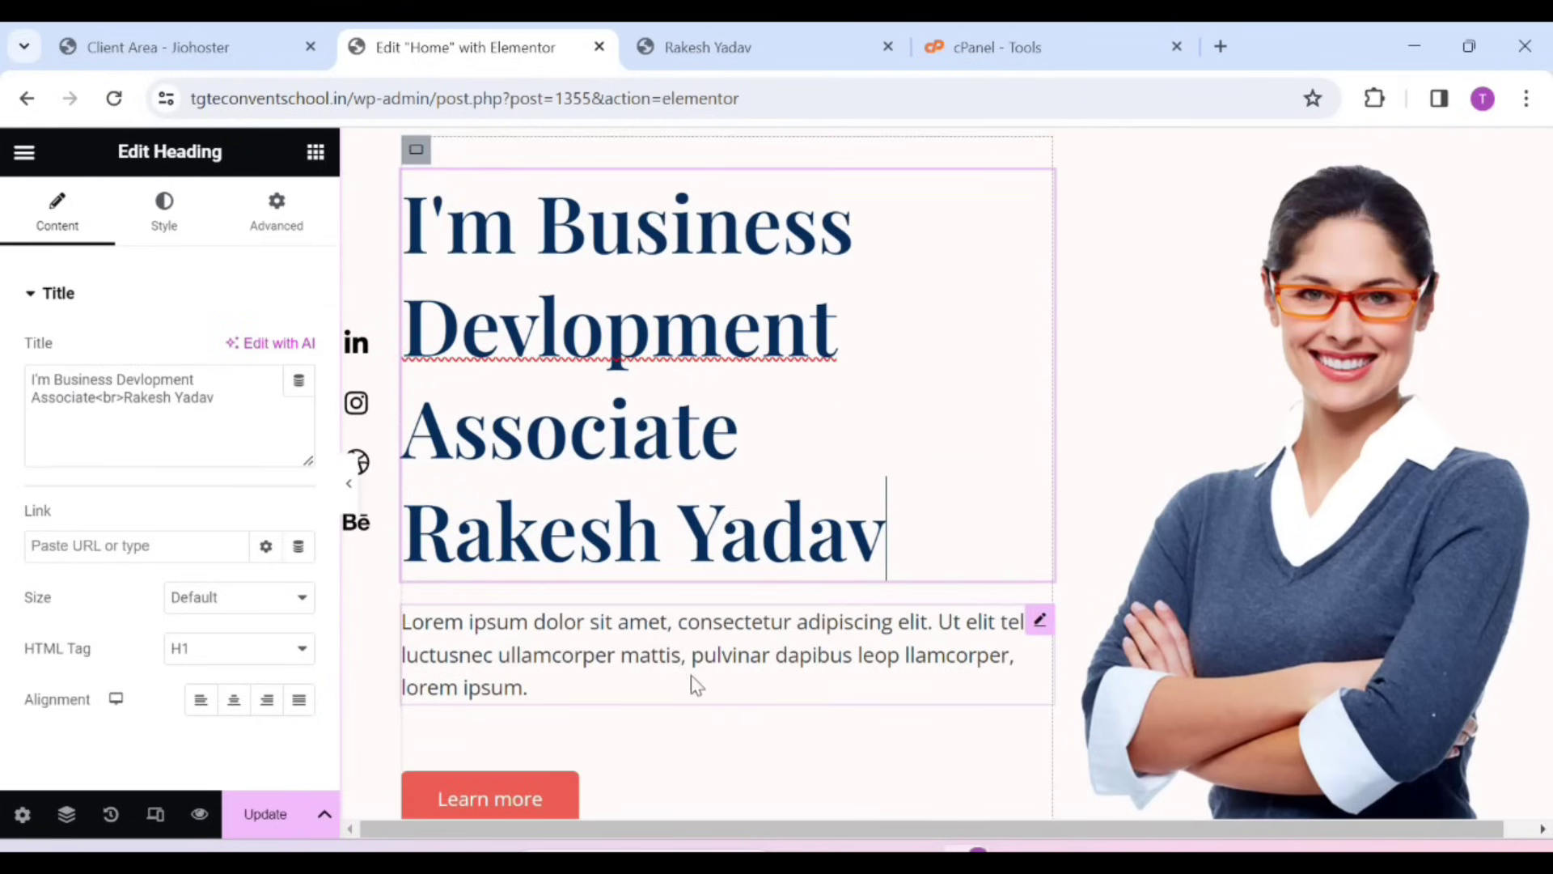
click(688, 686)
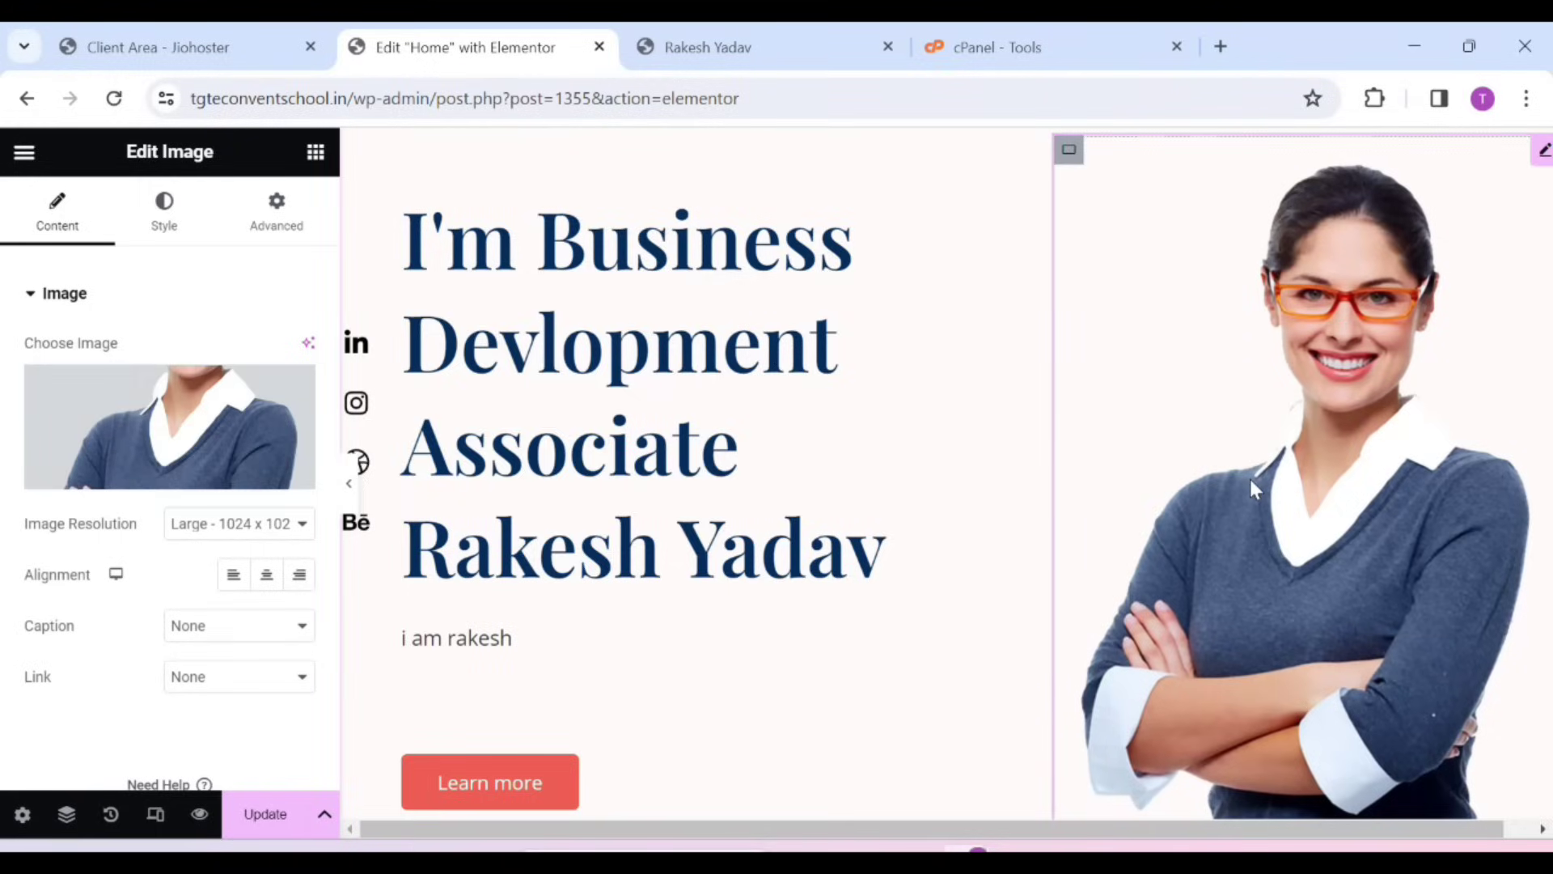
Replace the woman's hero portrait with a Media Library photo of a smiling man holding a laptop
mouse_move(139, 463)
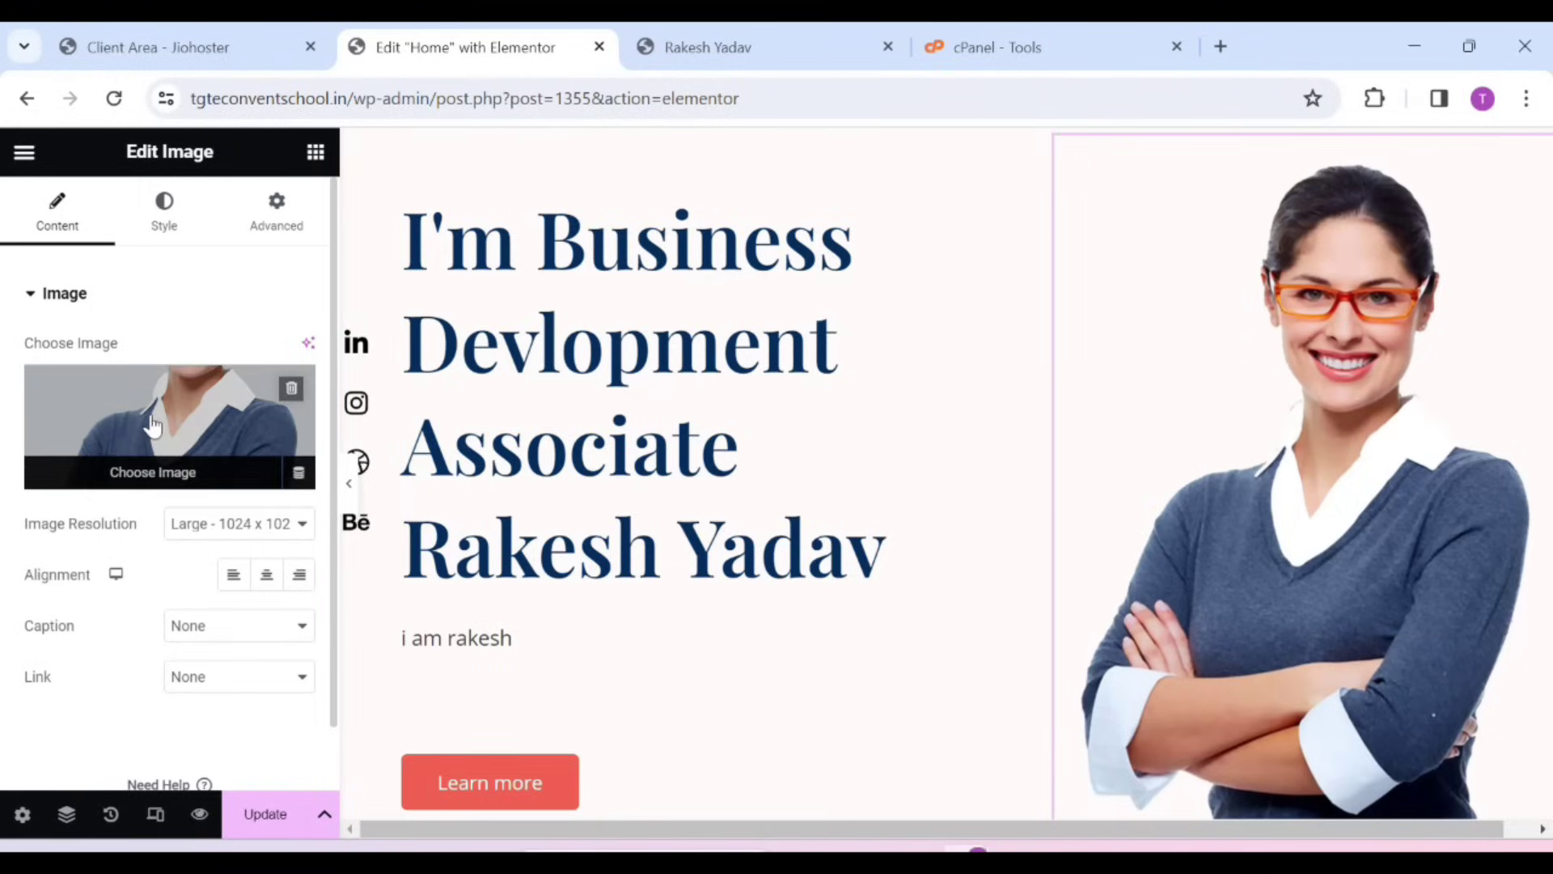
click(152, 424)
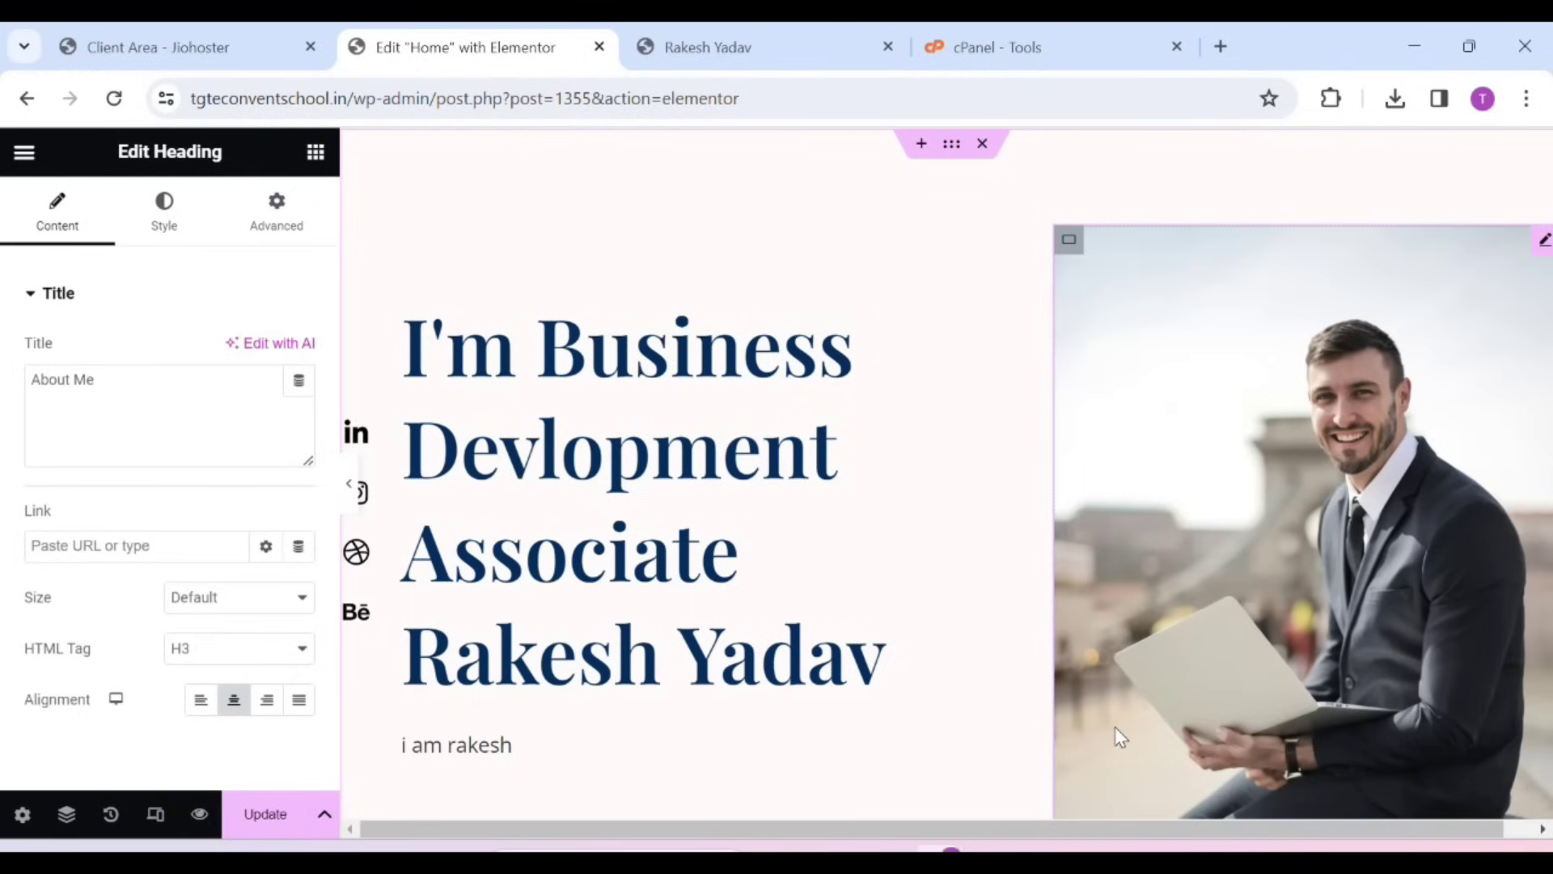
scroll(853, 666, down, 3)
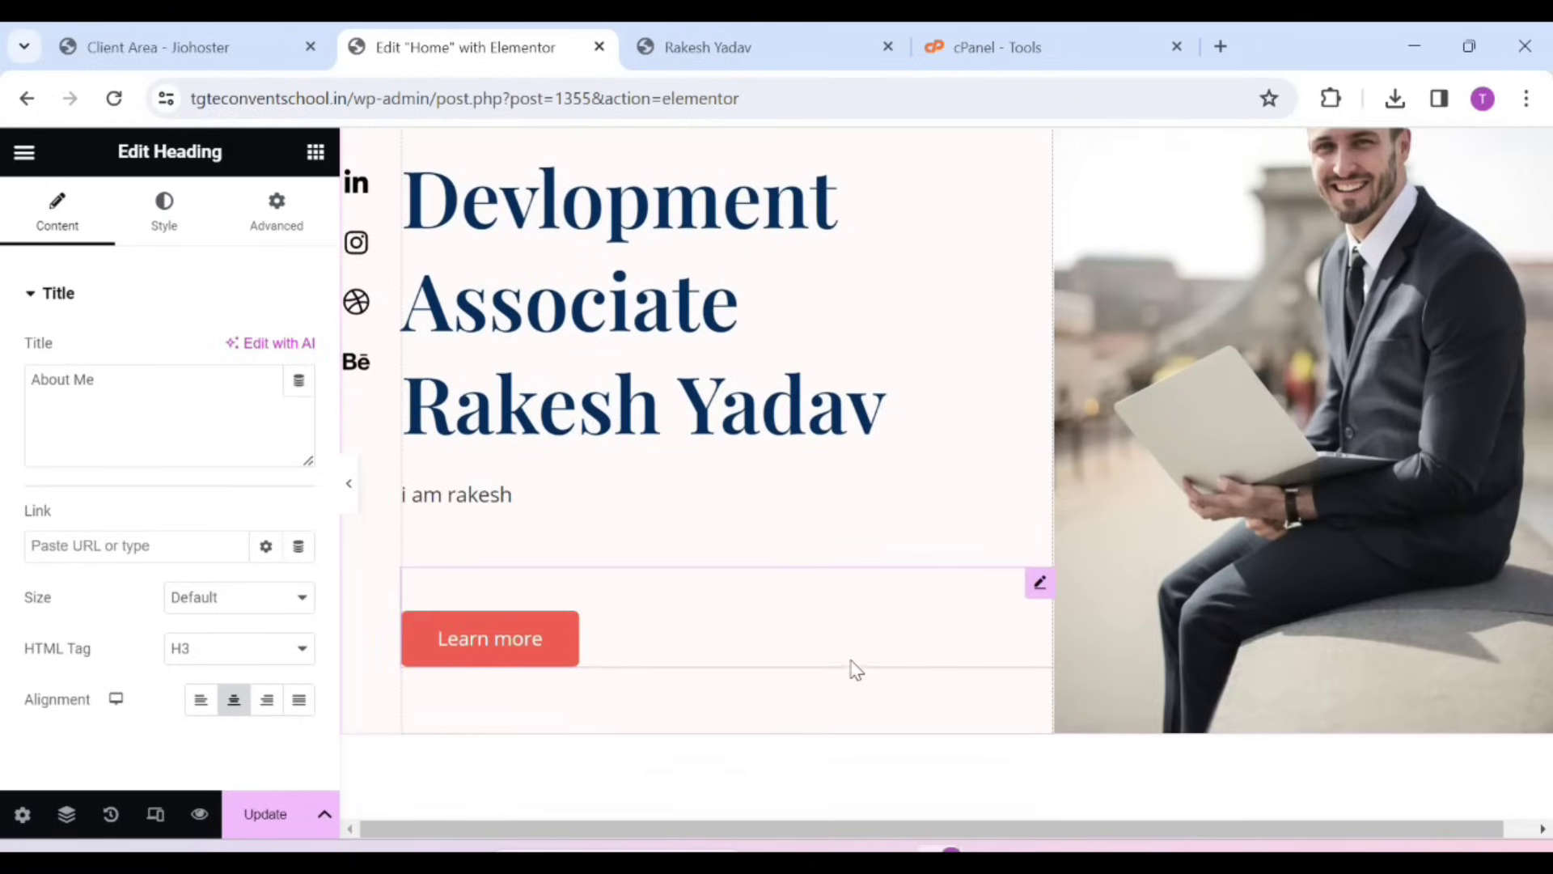
scroll(856, 669, down, 9)
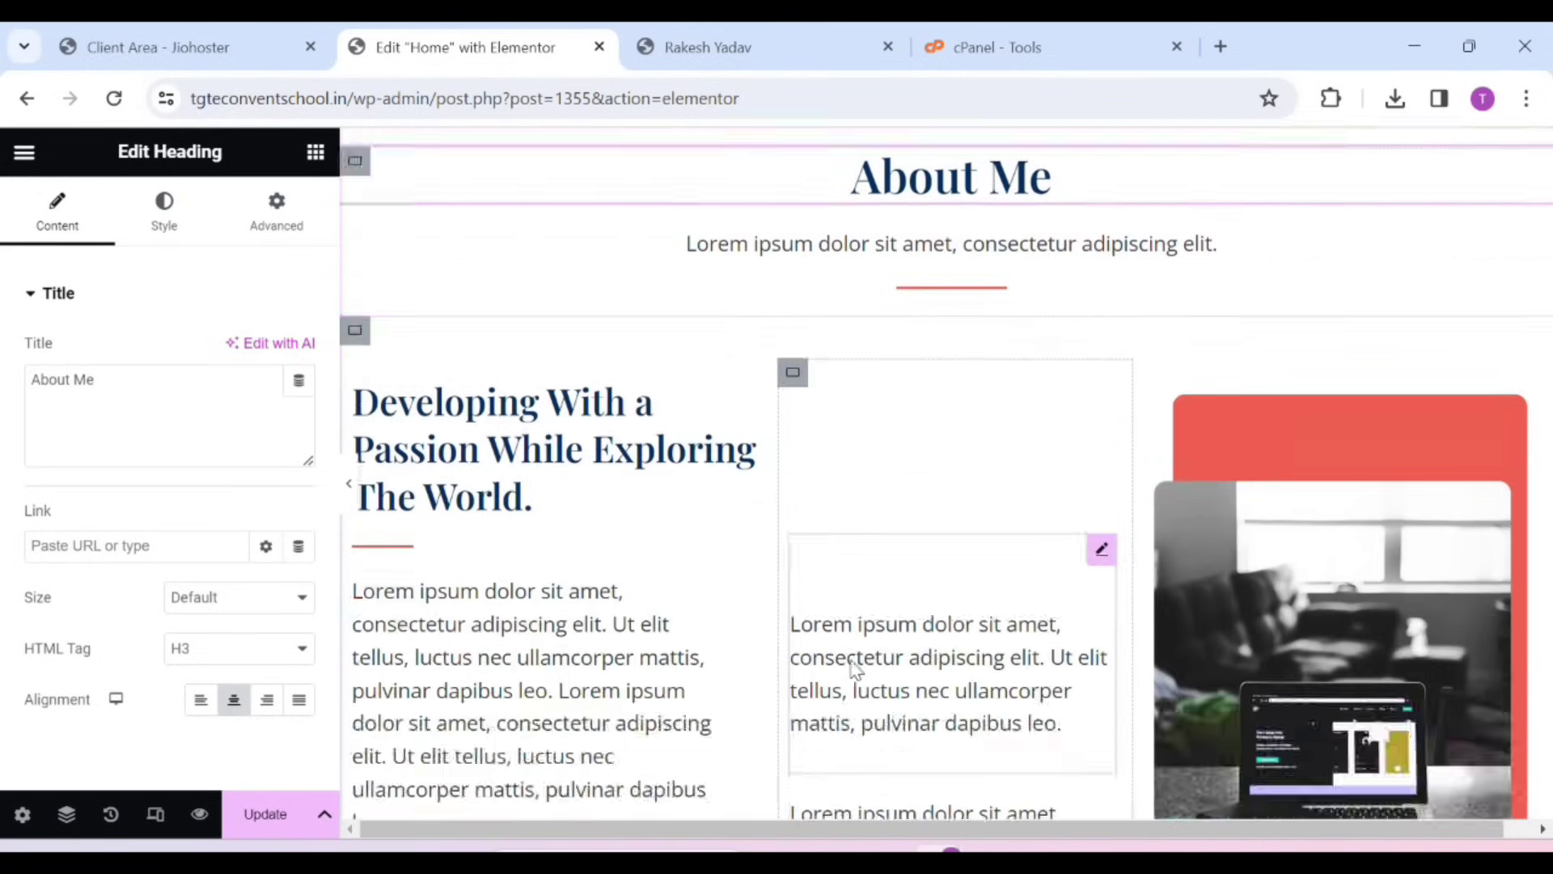
scroll(382, 376, up, 15)
Check the LinkedIn item's link in the hero social icon list, then Update the Home page
click(385, 380)
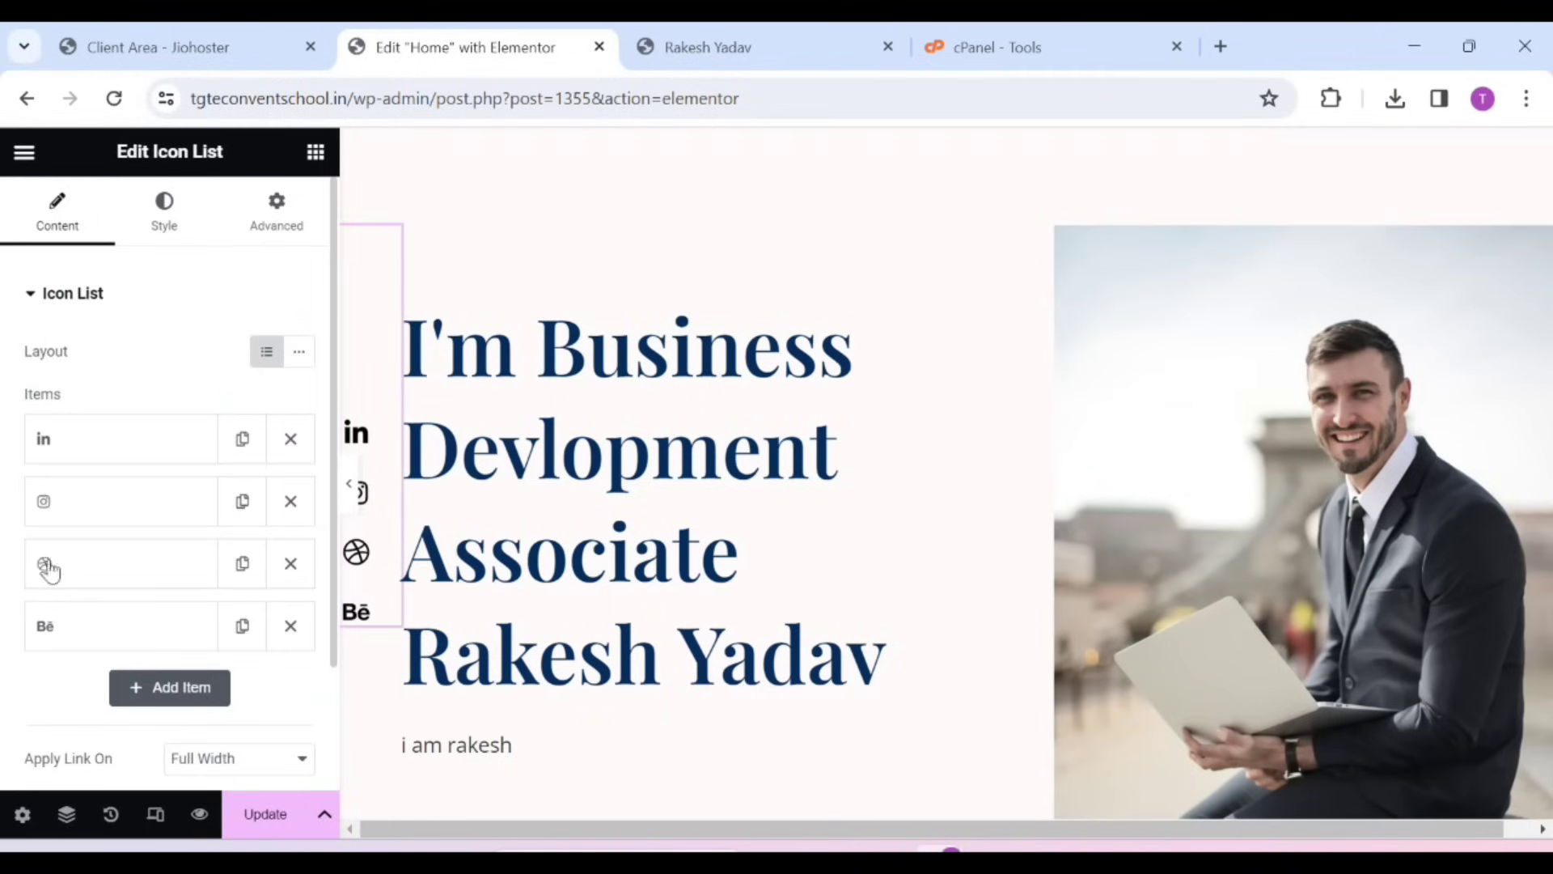
scroll(65, 597, down, 3)
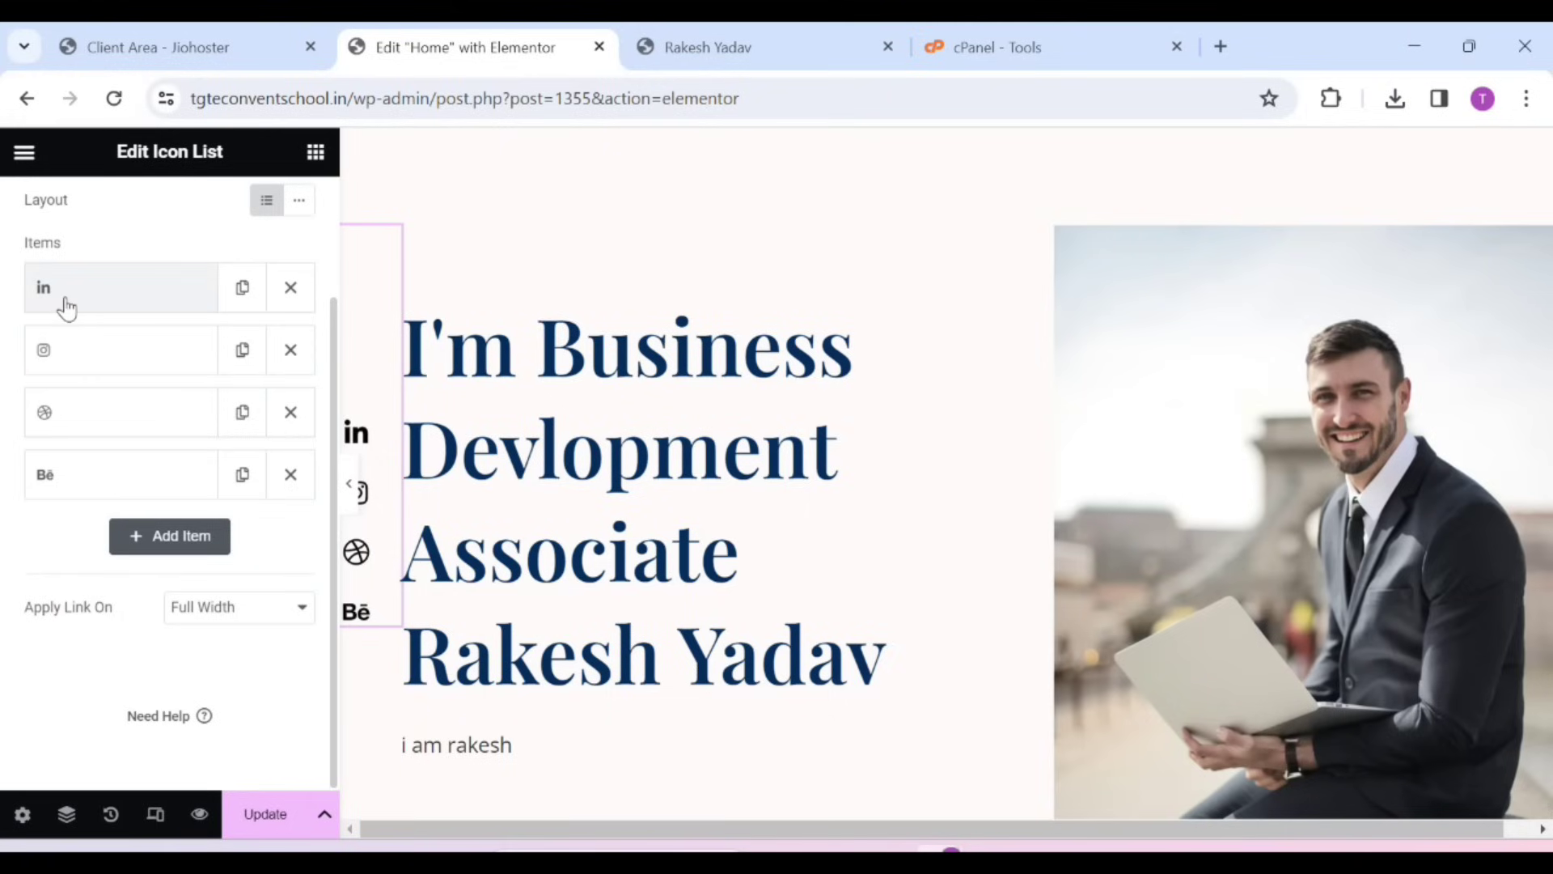
click(66, 305)
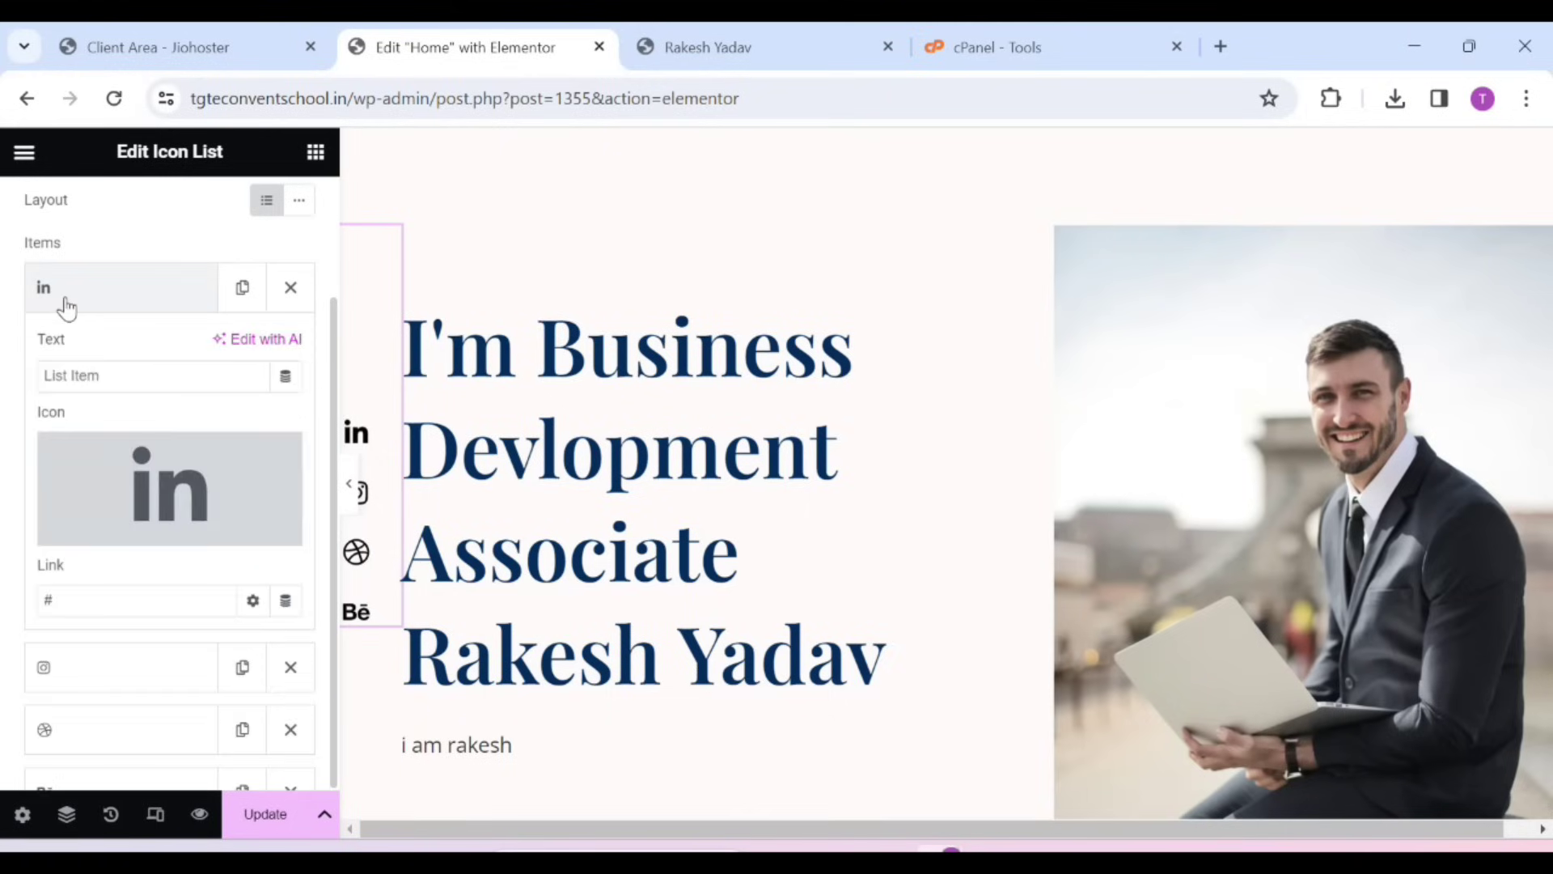
click(101, 383)
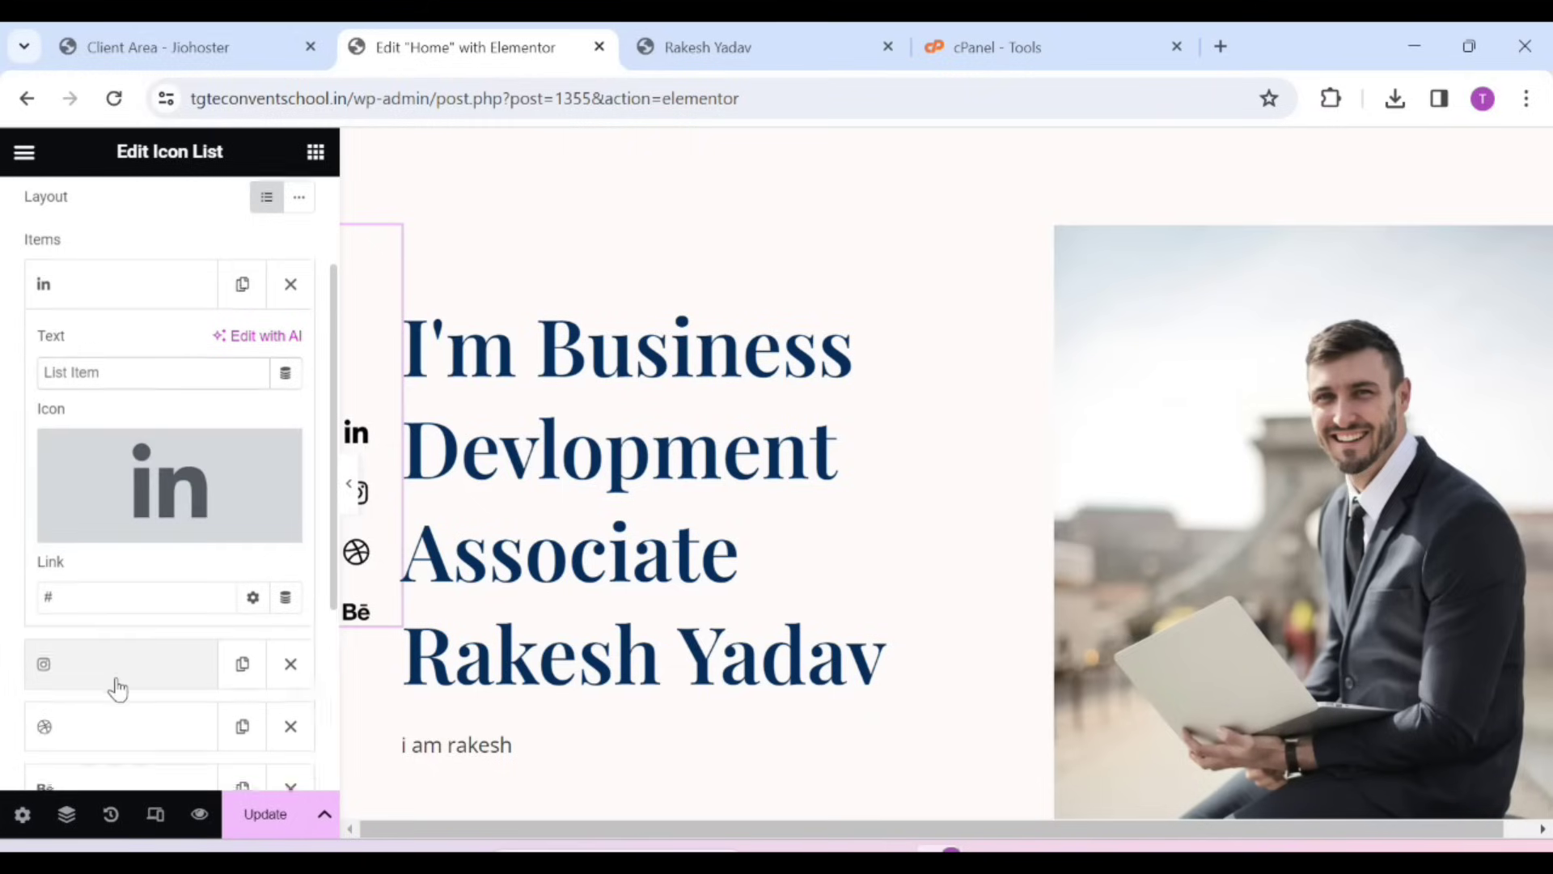
scroll(101, 514, down, 2)
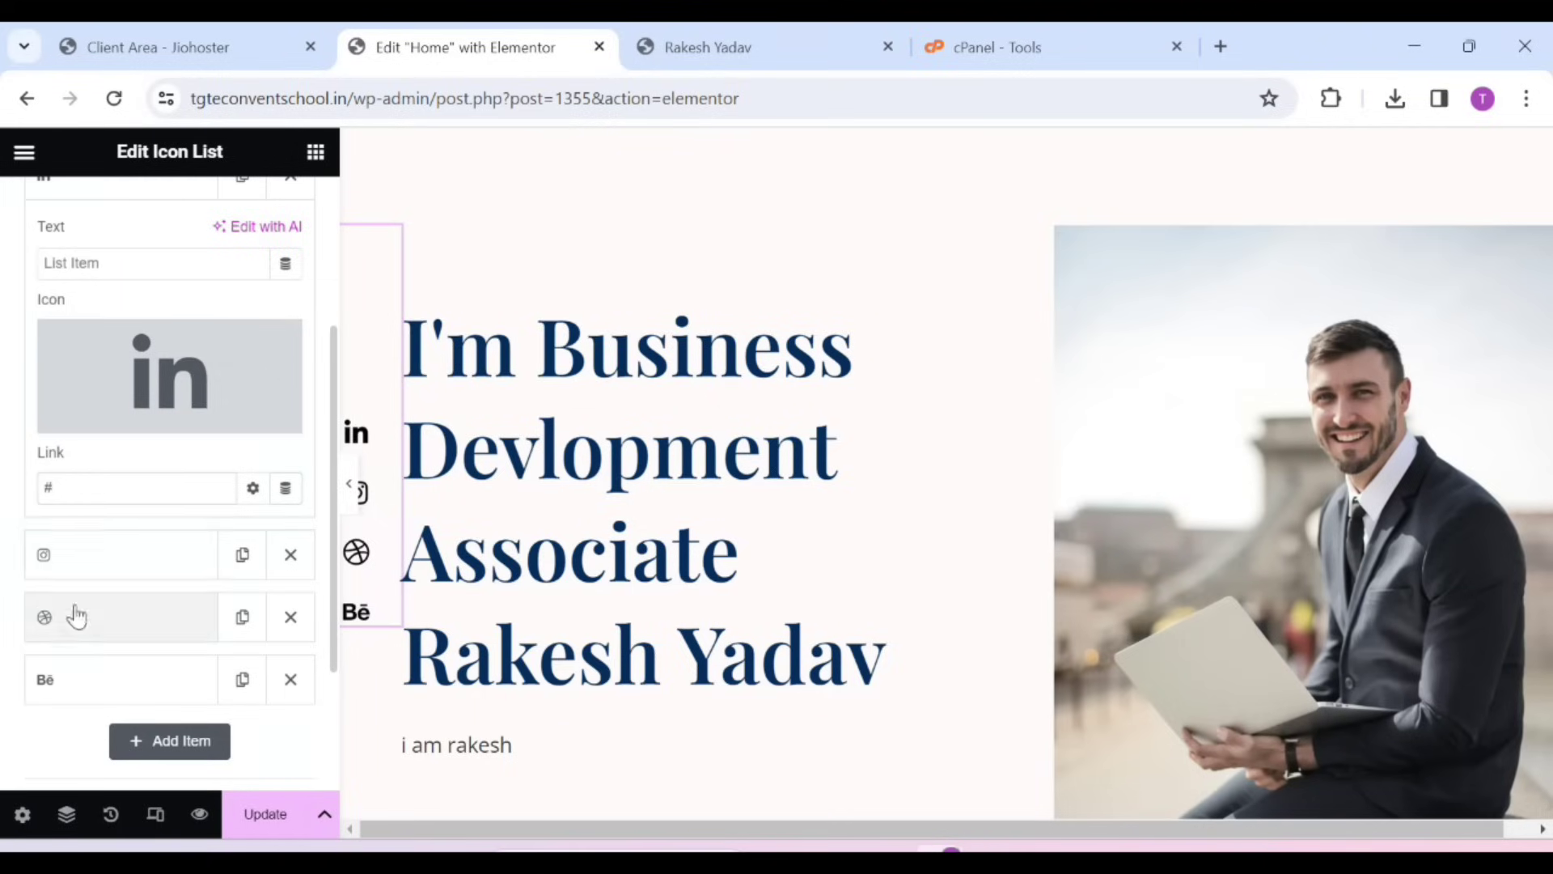
scroll(73, 608, down, 3)
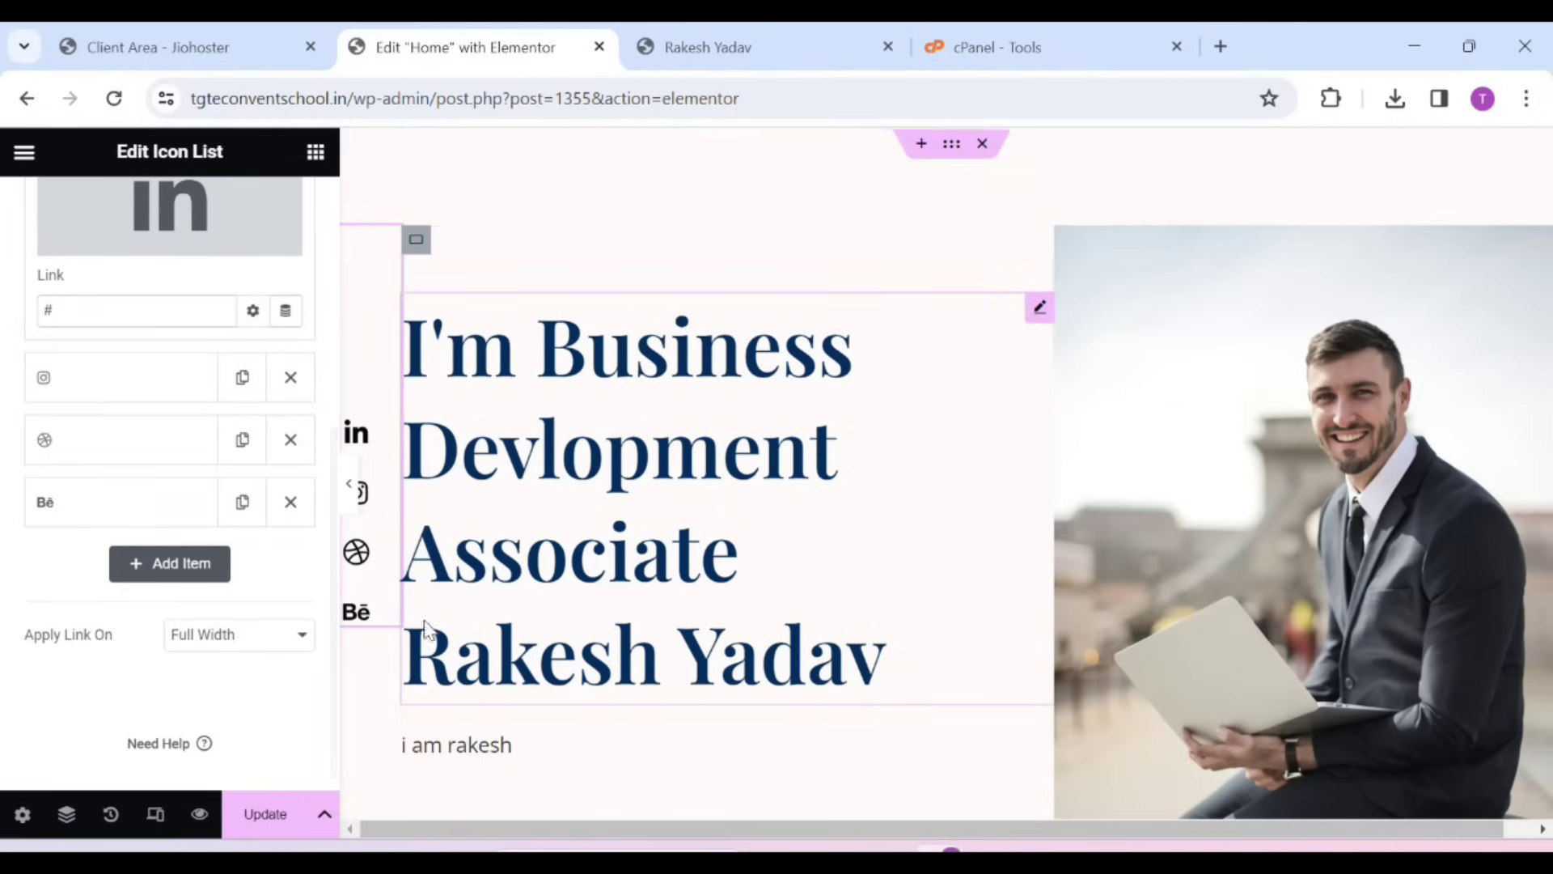
click(266, 822)
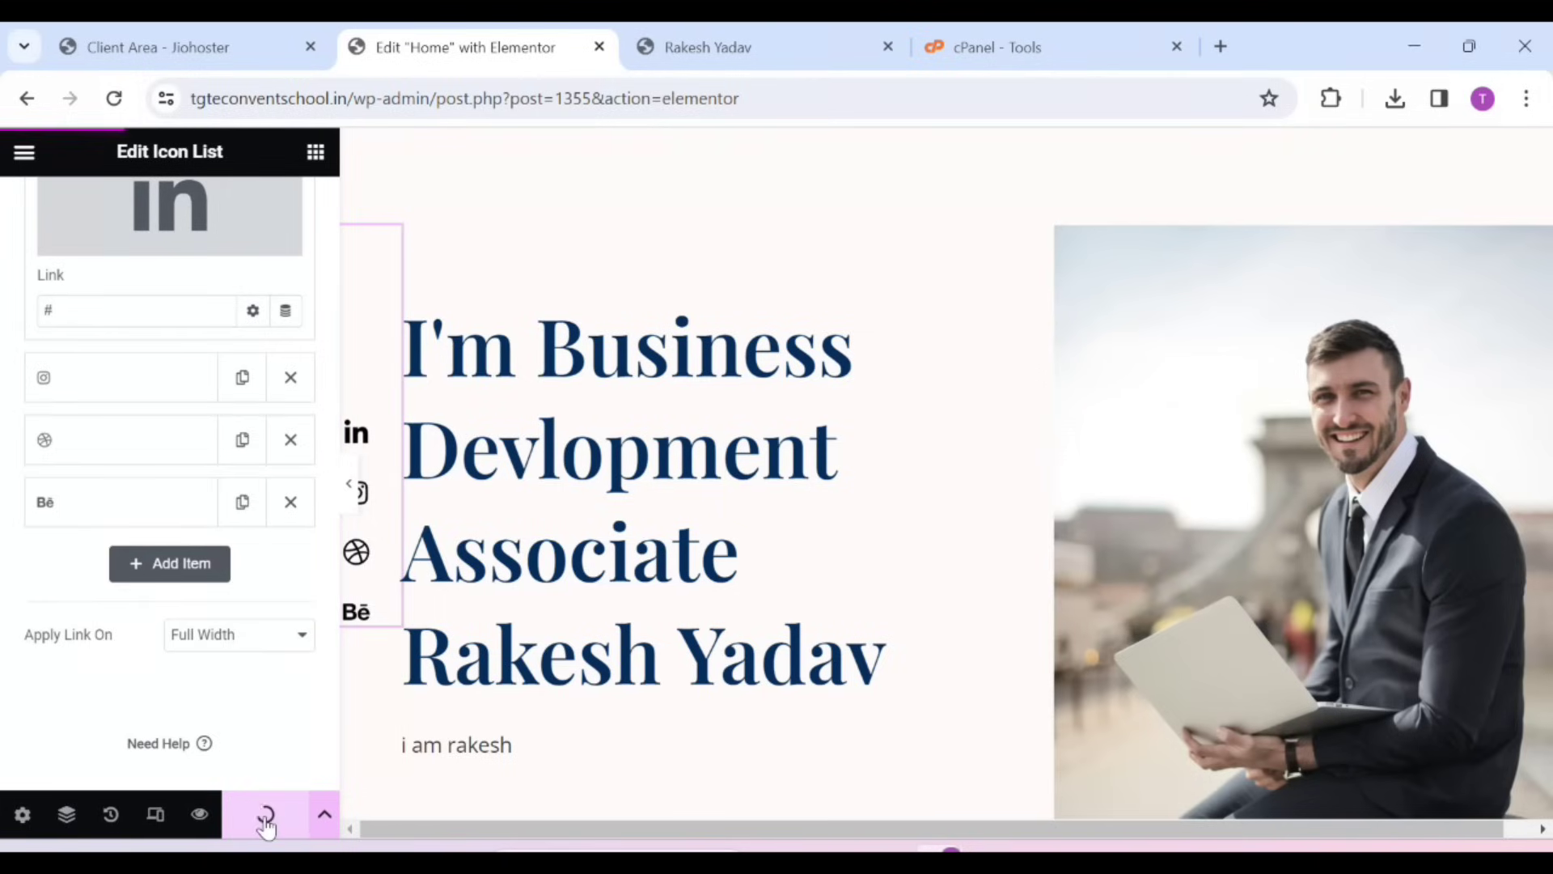
Check the updated home page on the live site, then open Appearance > Customize from the Dashboard
click(707, 47)
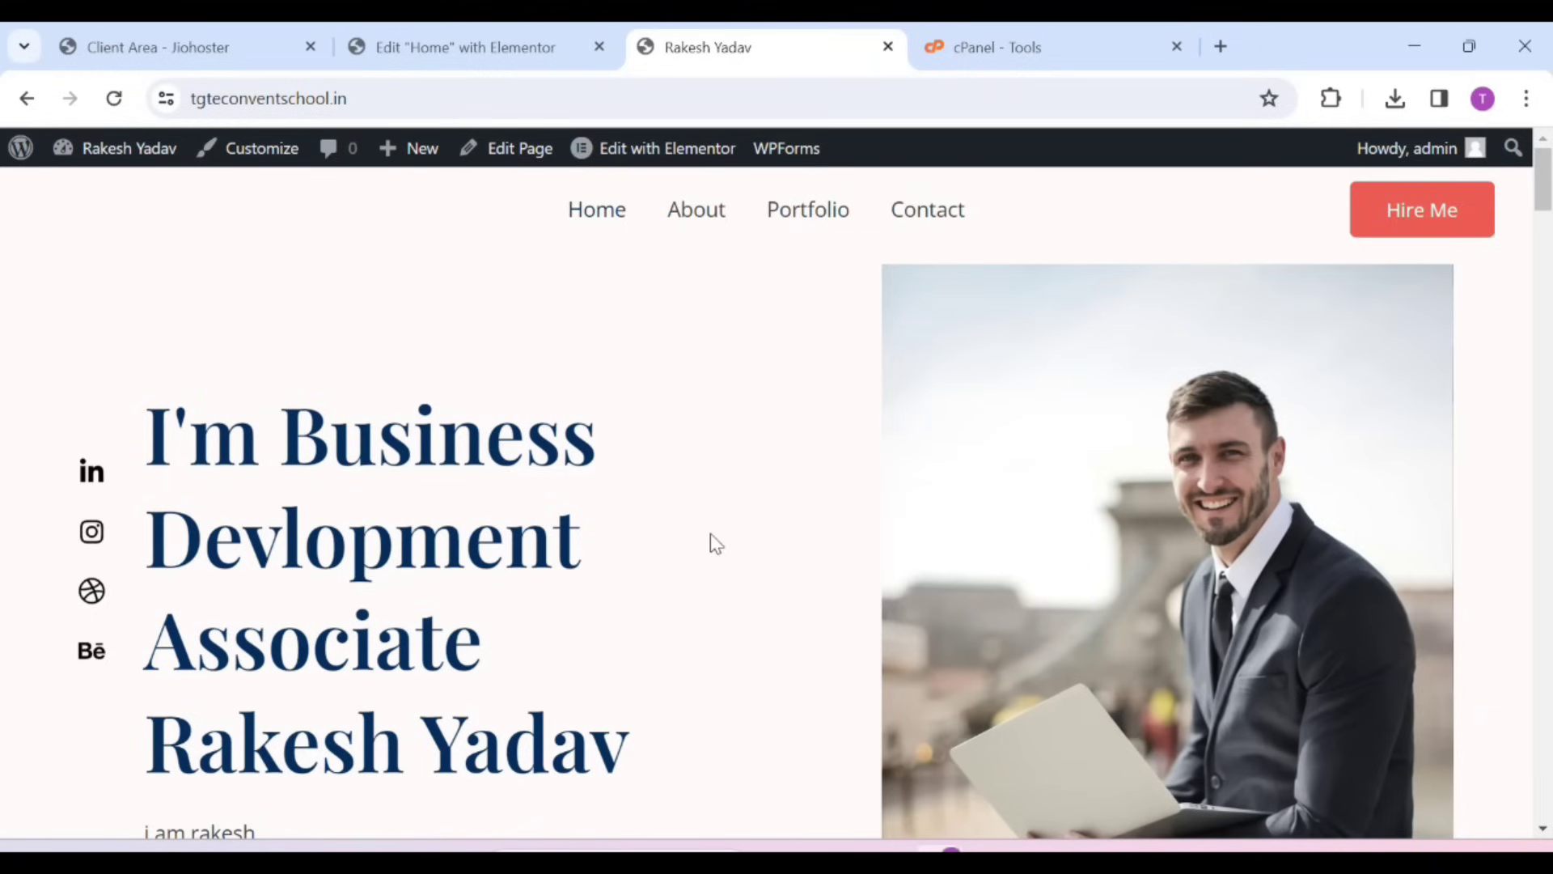
click(103, 153)
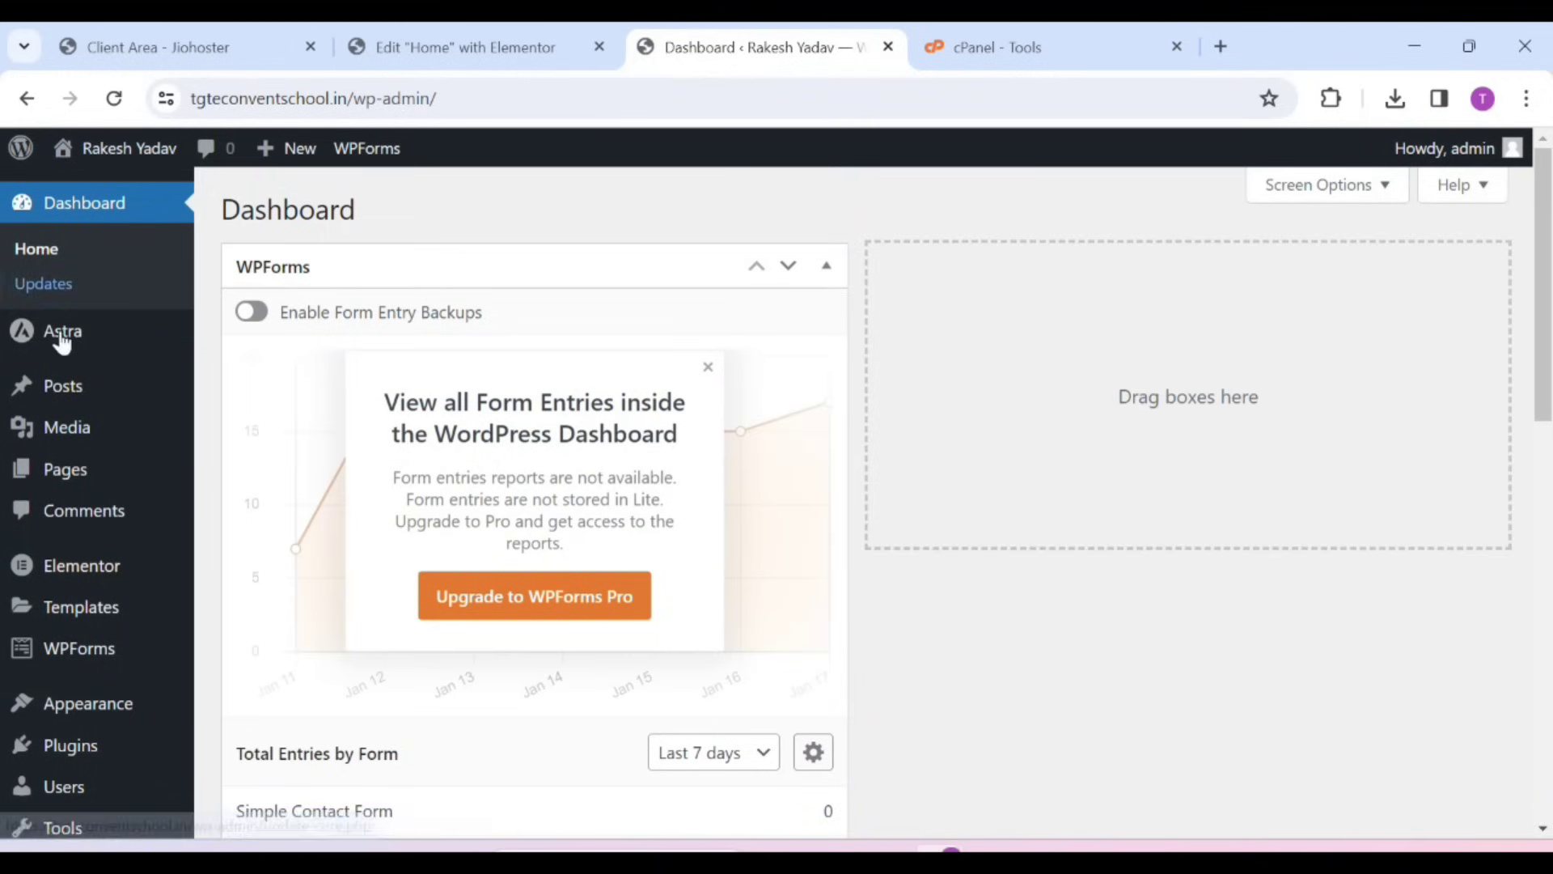
mouse_move(78, 624)
scroll(76, 625, down, 3)
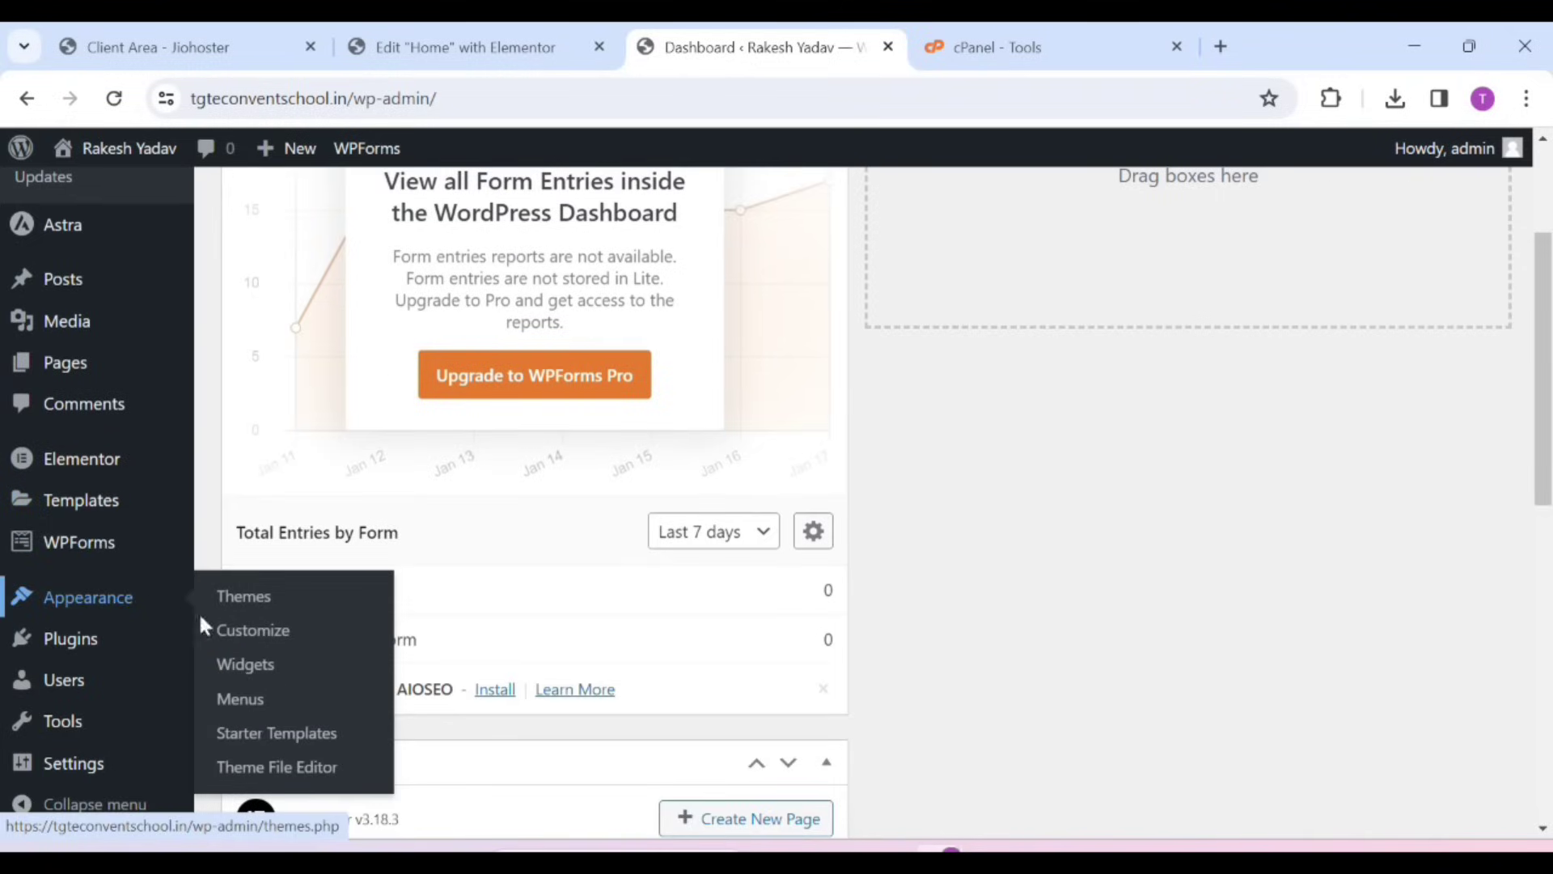
click(271, 640)
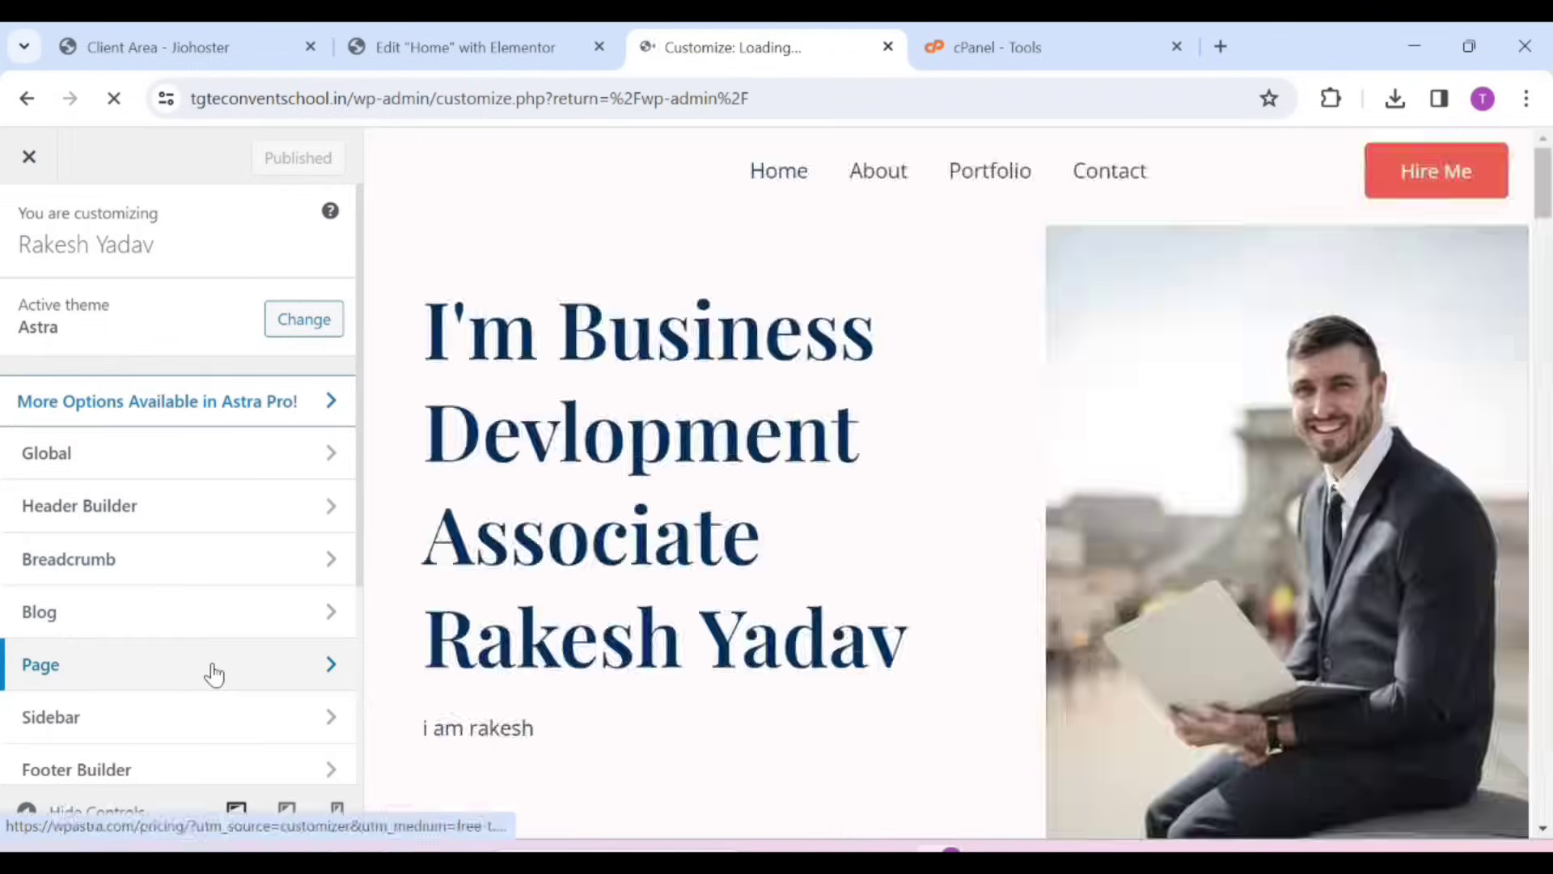
Go from Header Builder's Site Title & Logo to the Primary Menu's Menus list, showing Footer Menu and Main menu
scroll(208, 670, down, 3)
scroll(156, 702, down, 2)
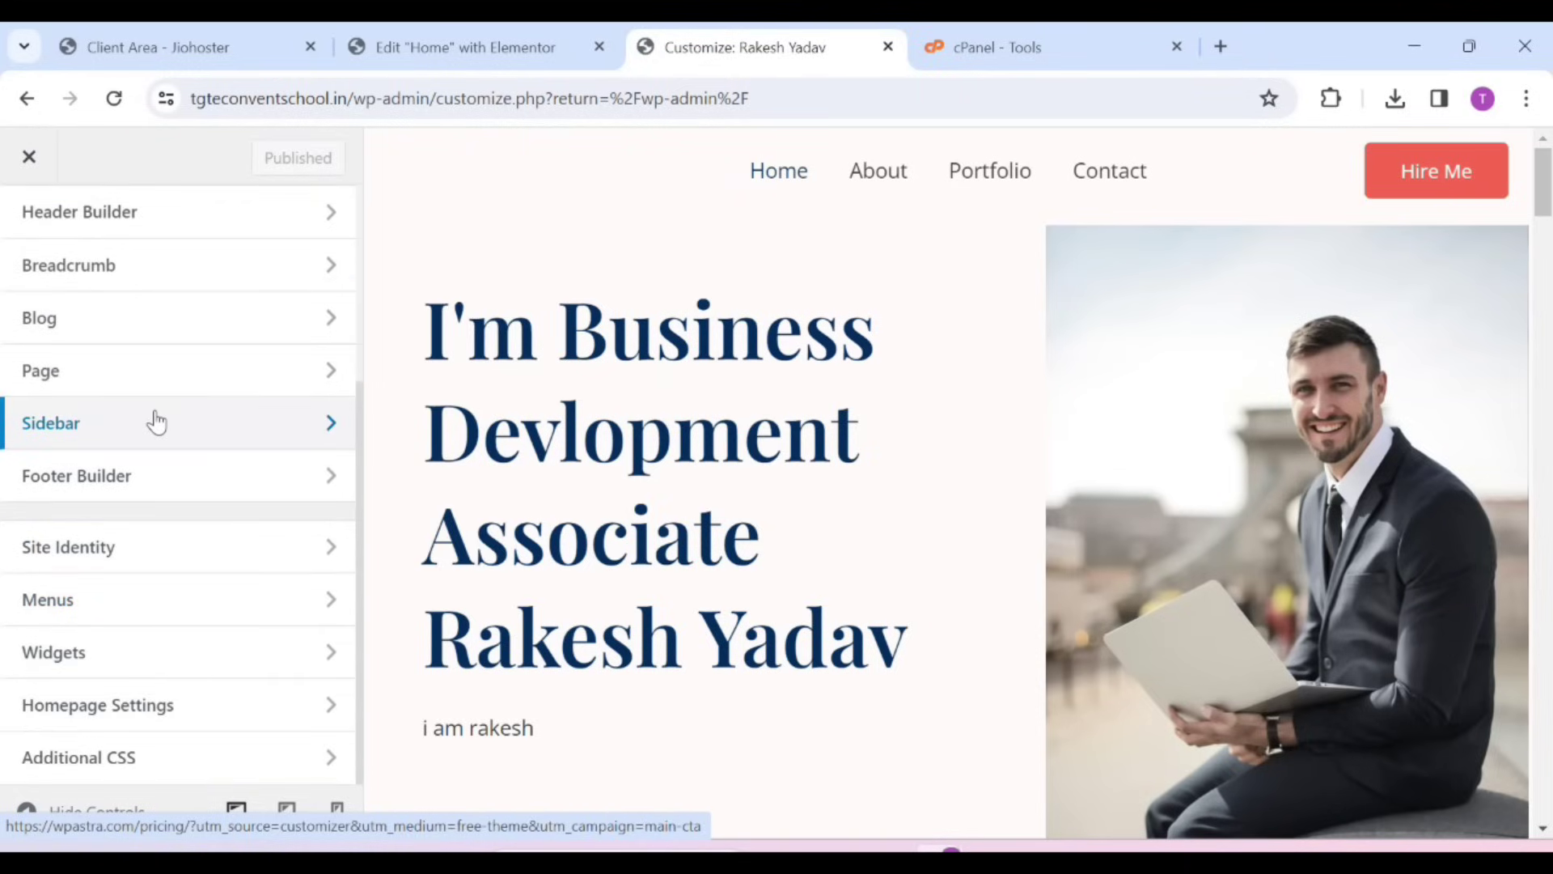
scroll(156, 468, up, 4)
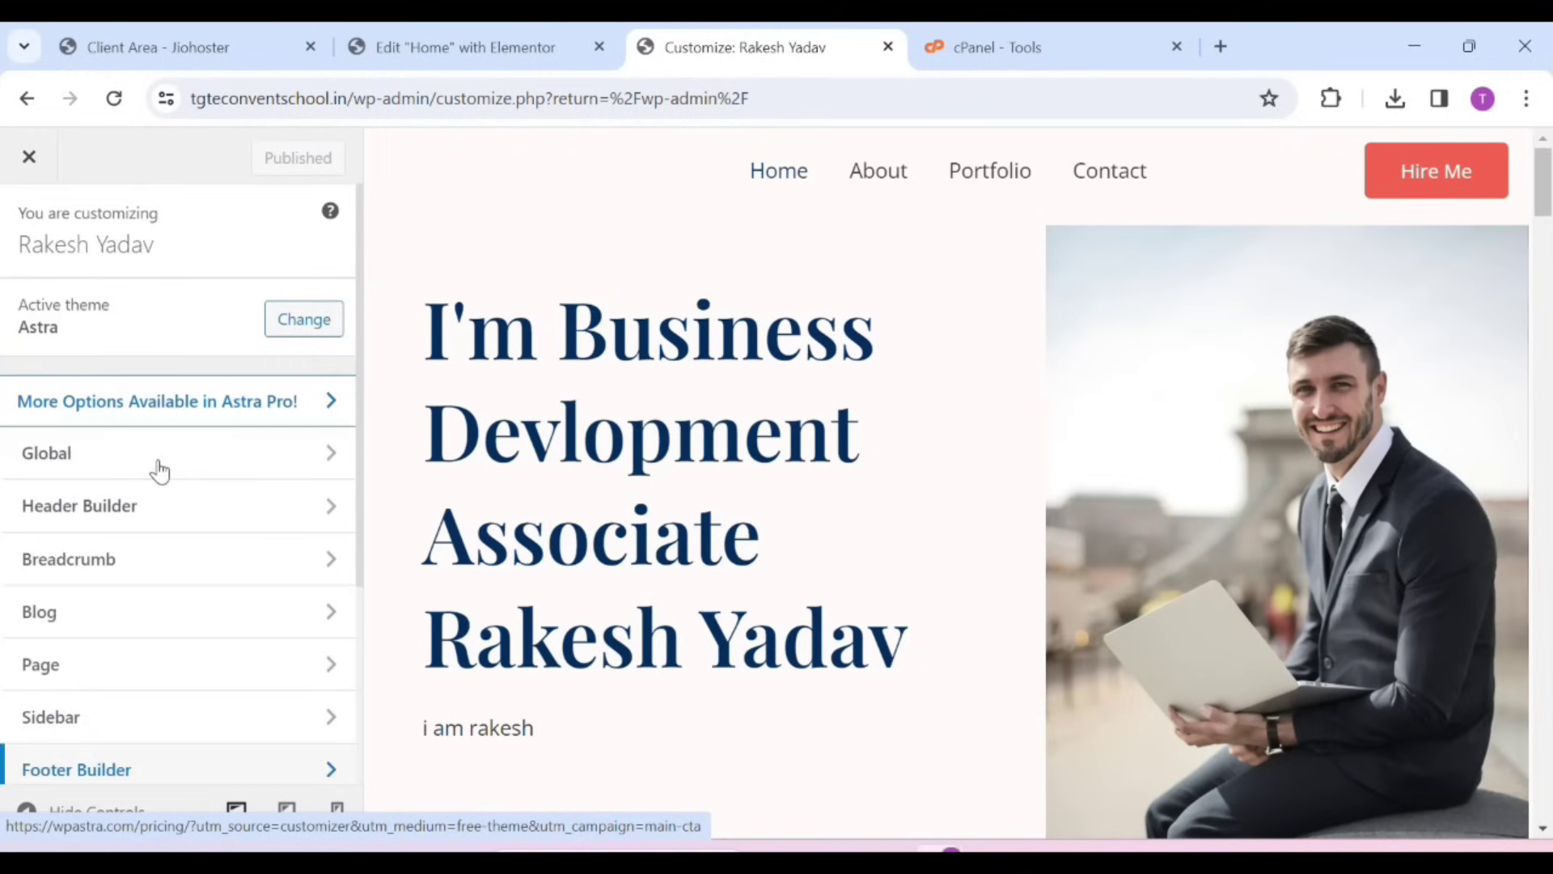
click(155, 509)
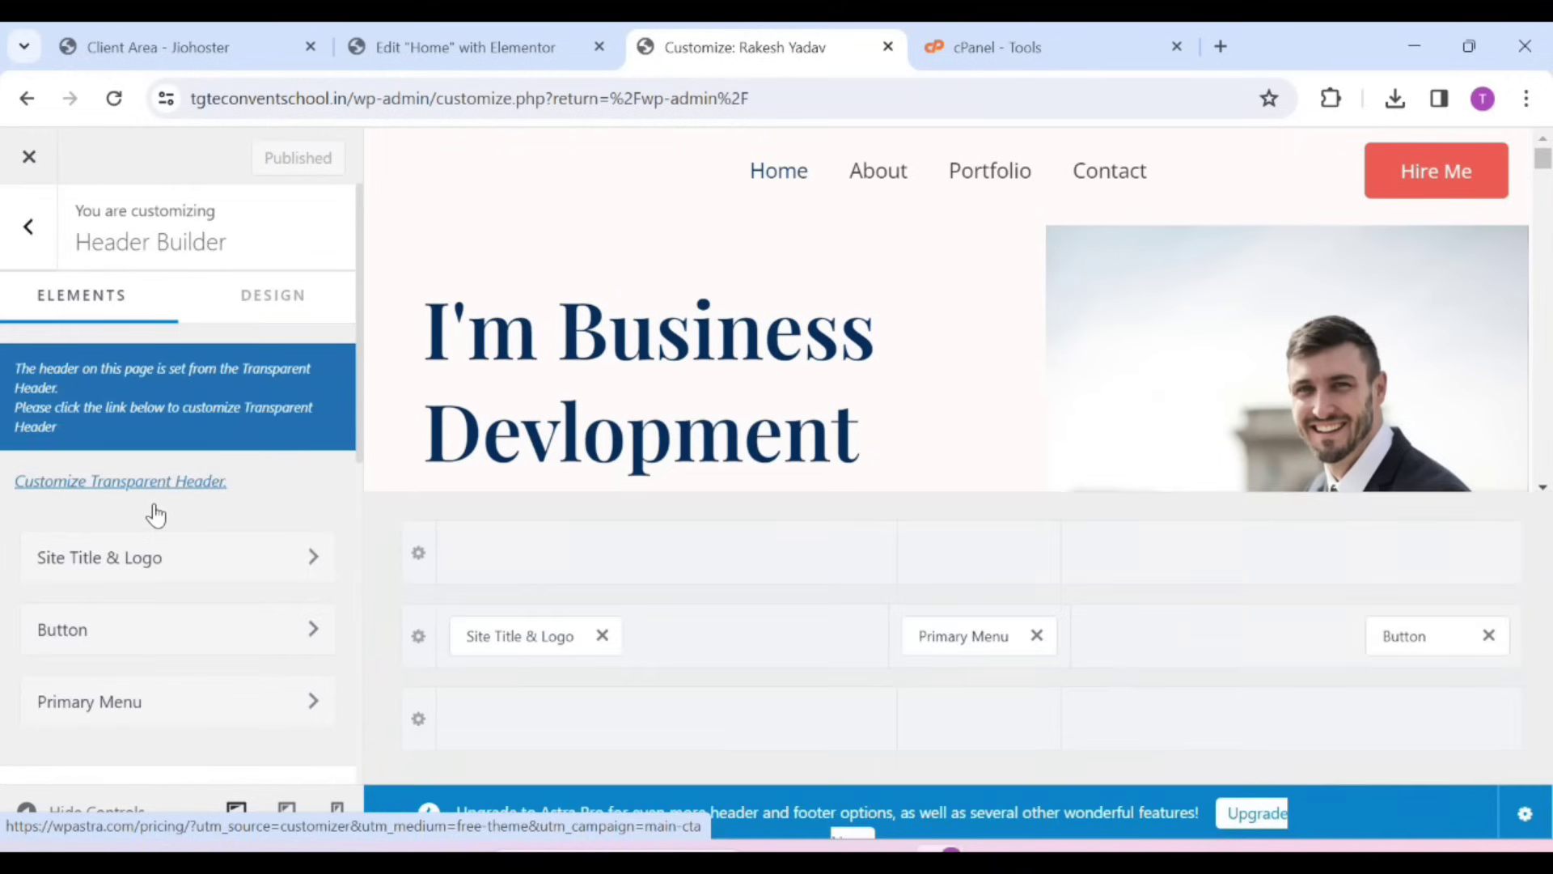
click(533, 639)
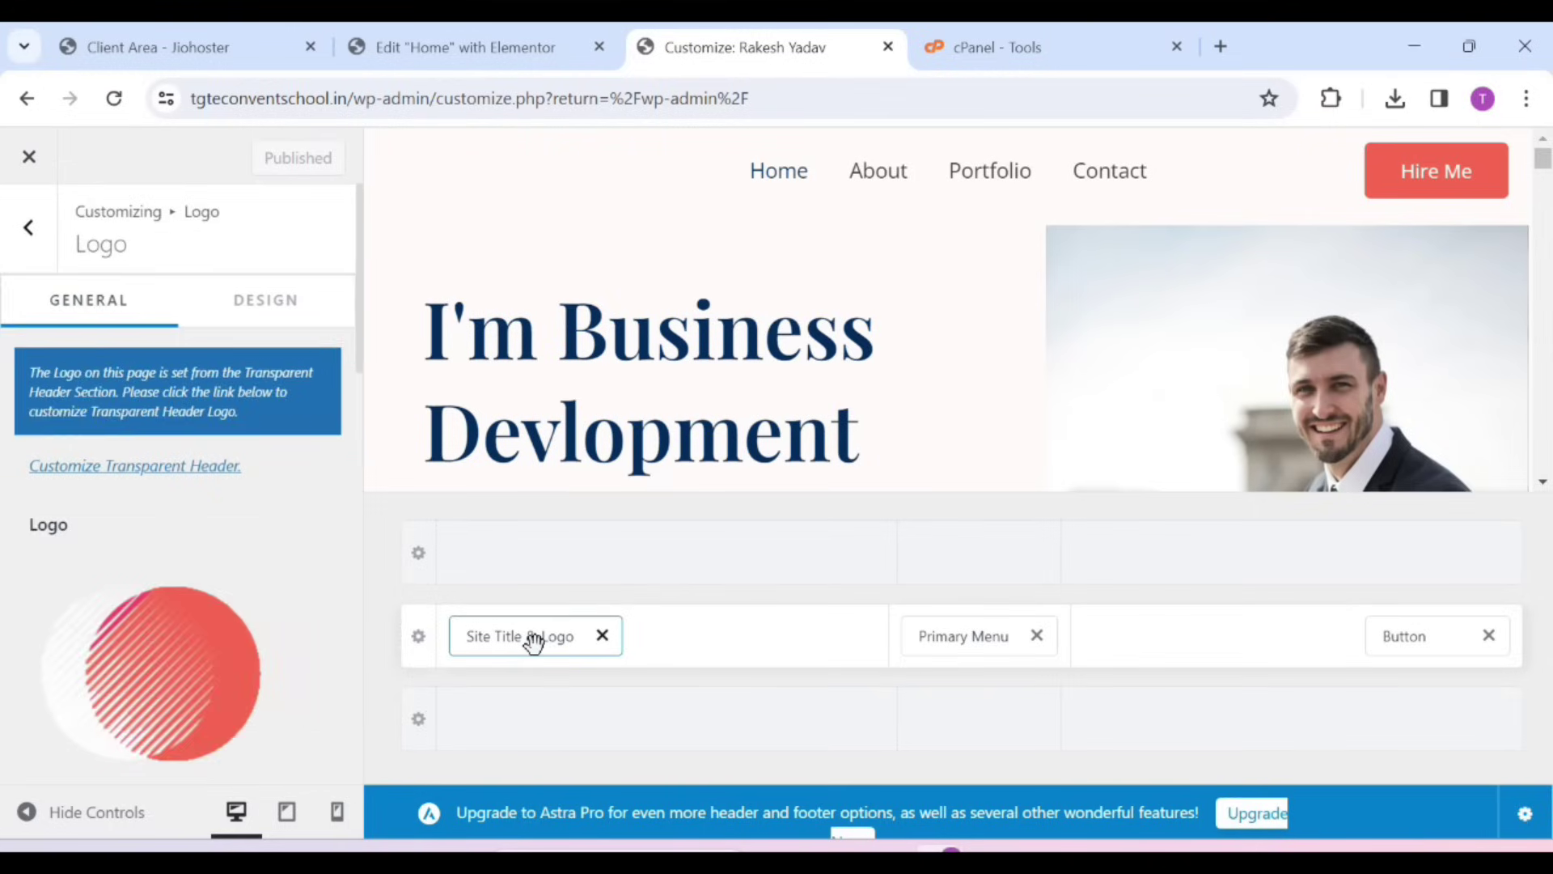
scroll(323, 614, down, 4)
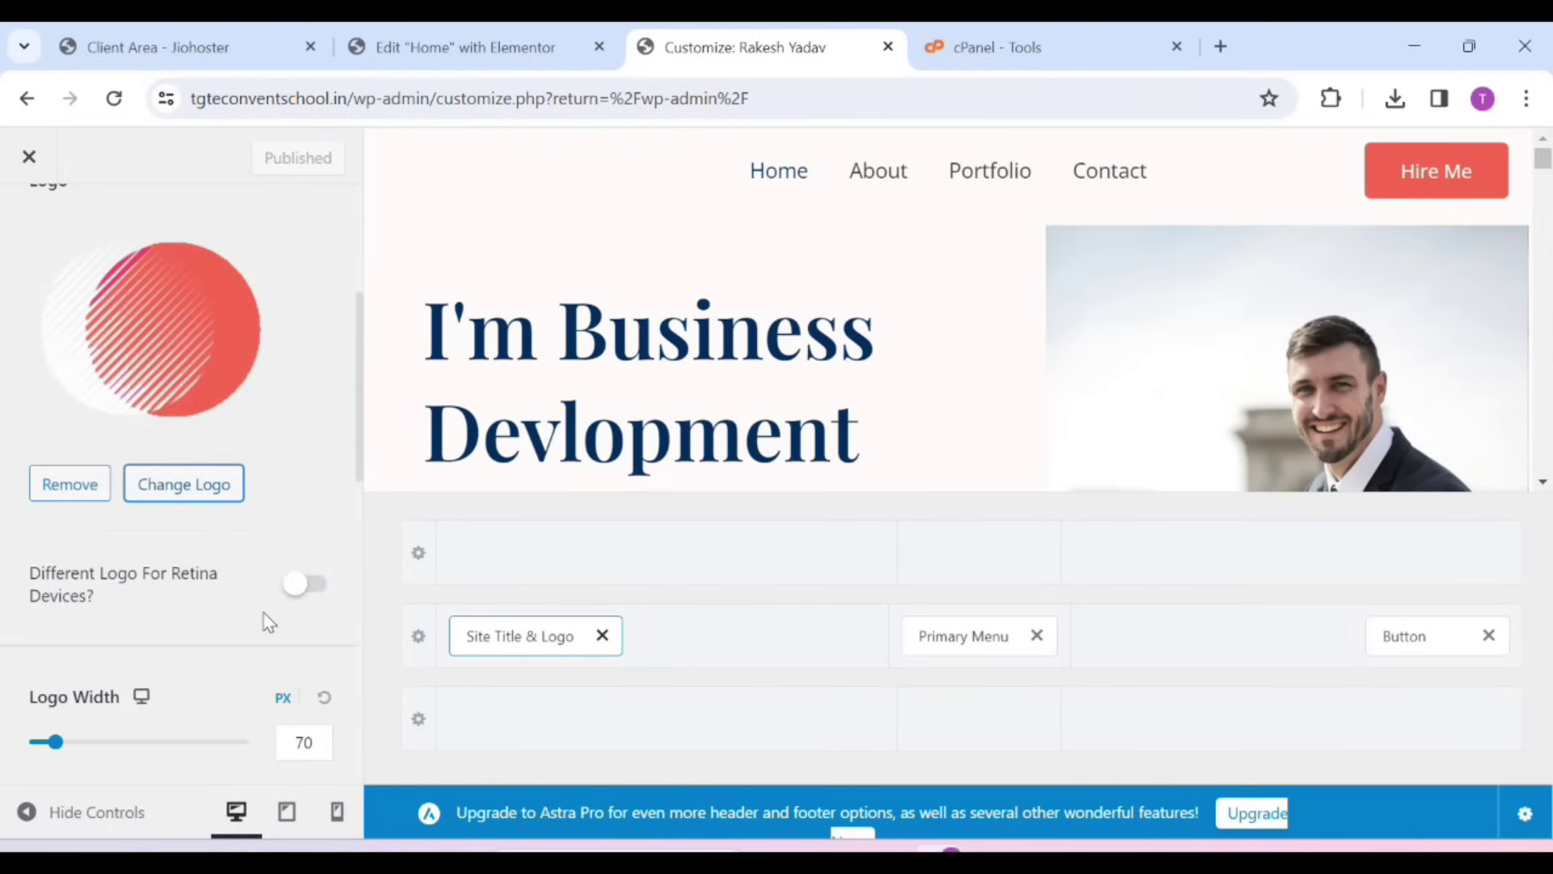
scroll(232, 613, down, 5)
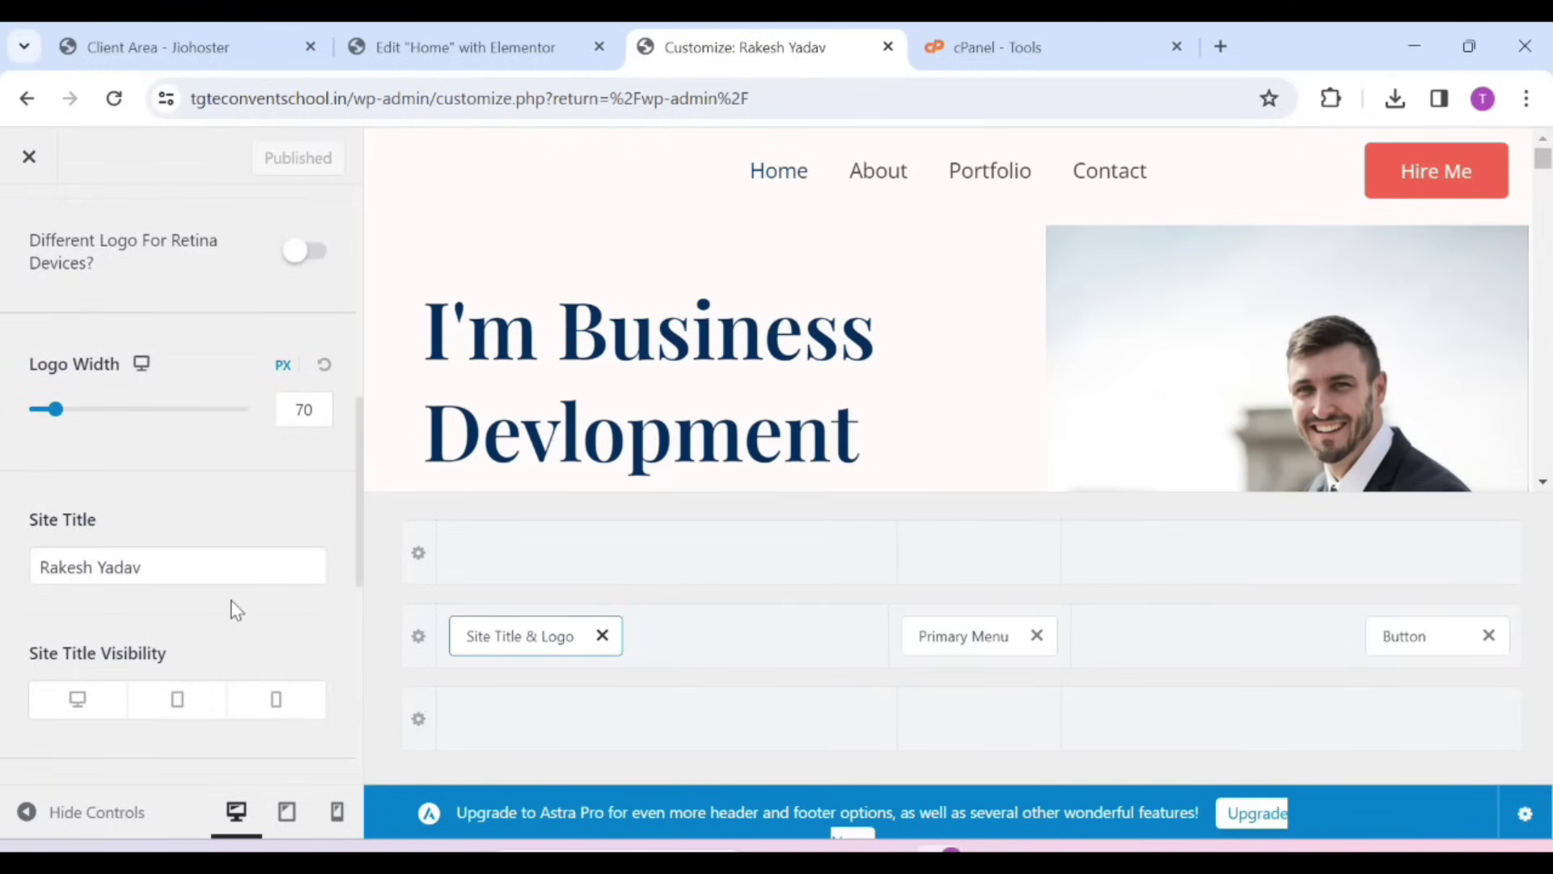
scroll(204, 413, up, 5)
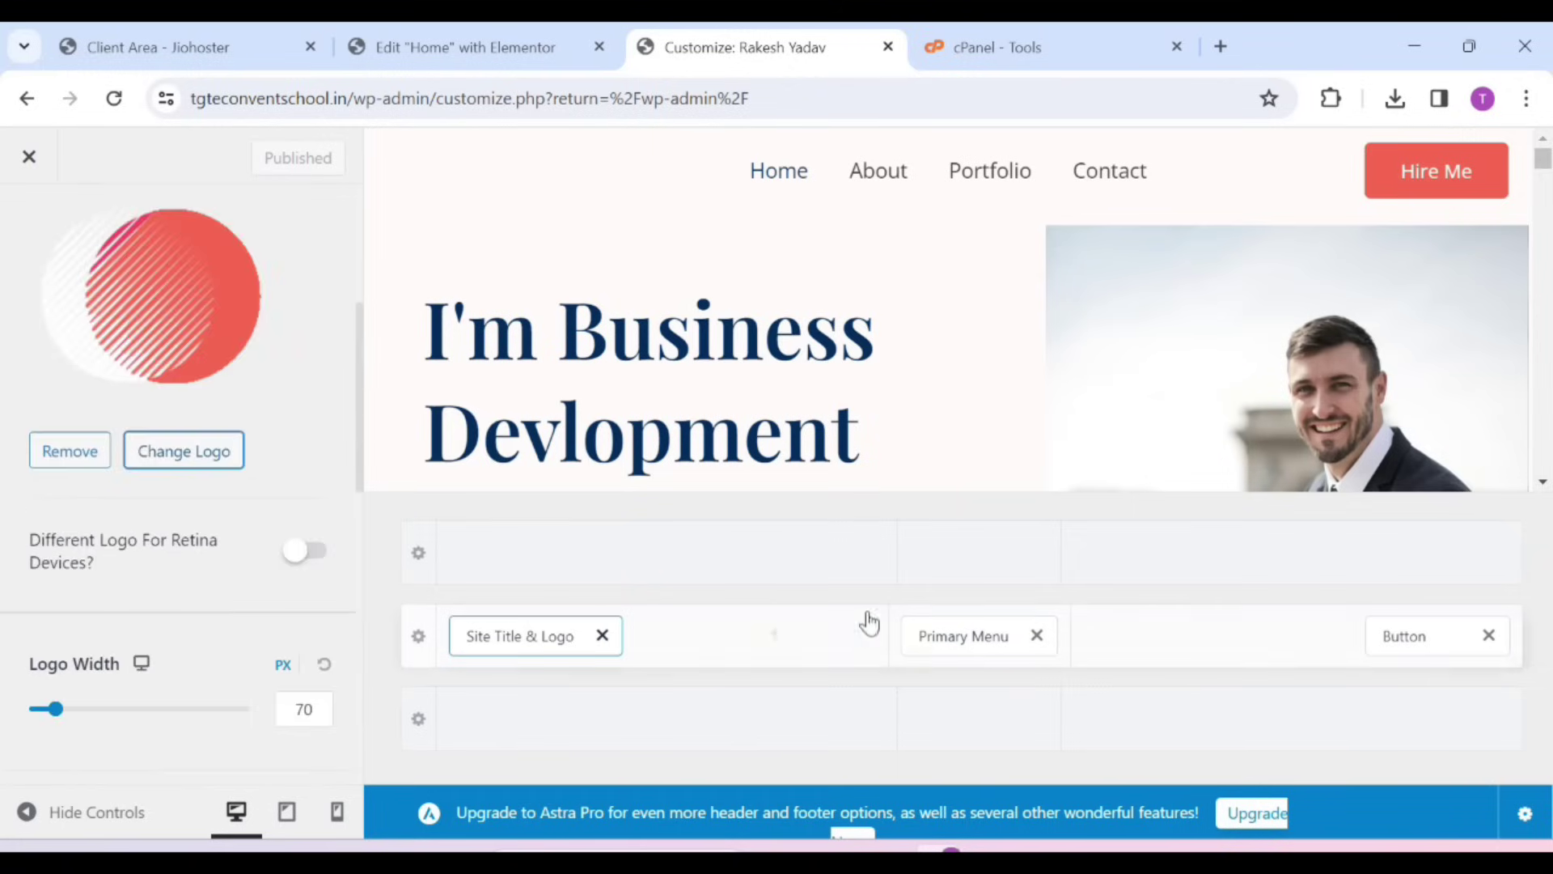
click(953, 632)
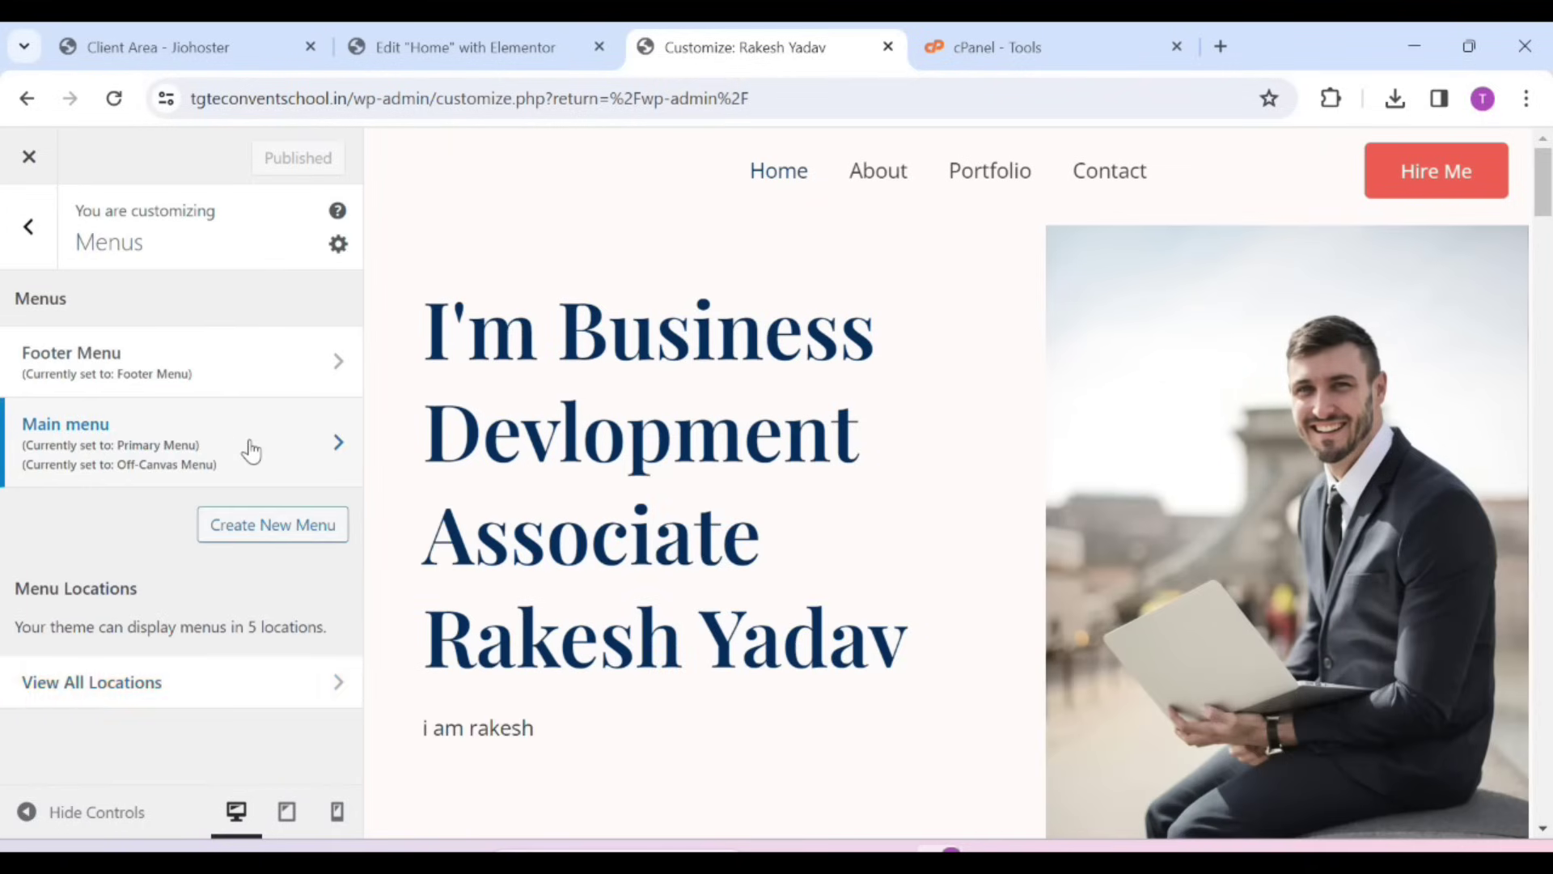
Remove the Contact item from the Main menu, leaving Home, About and Portfolio
click(251, 450)
click(250, 430)
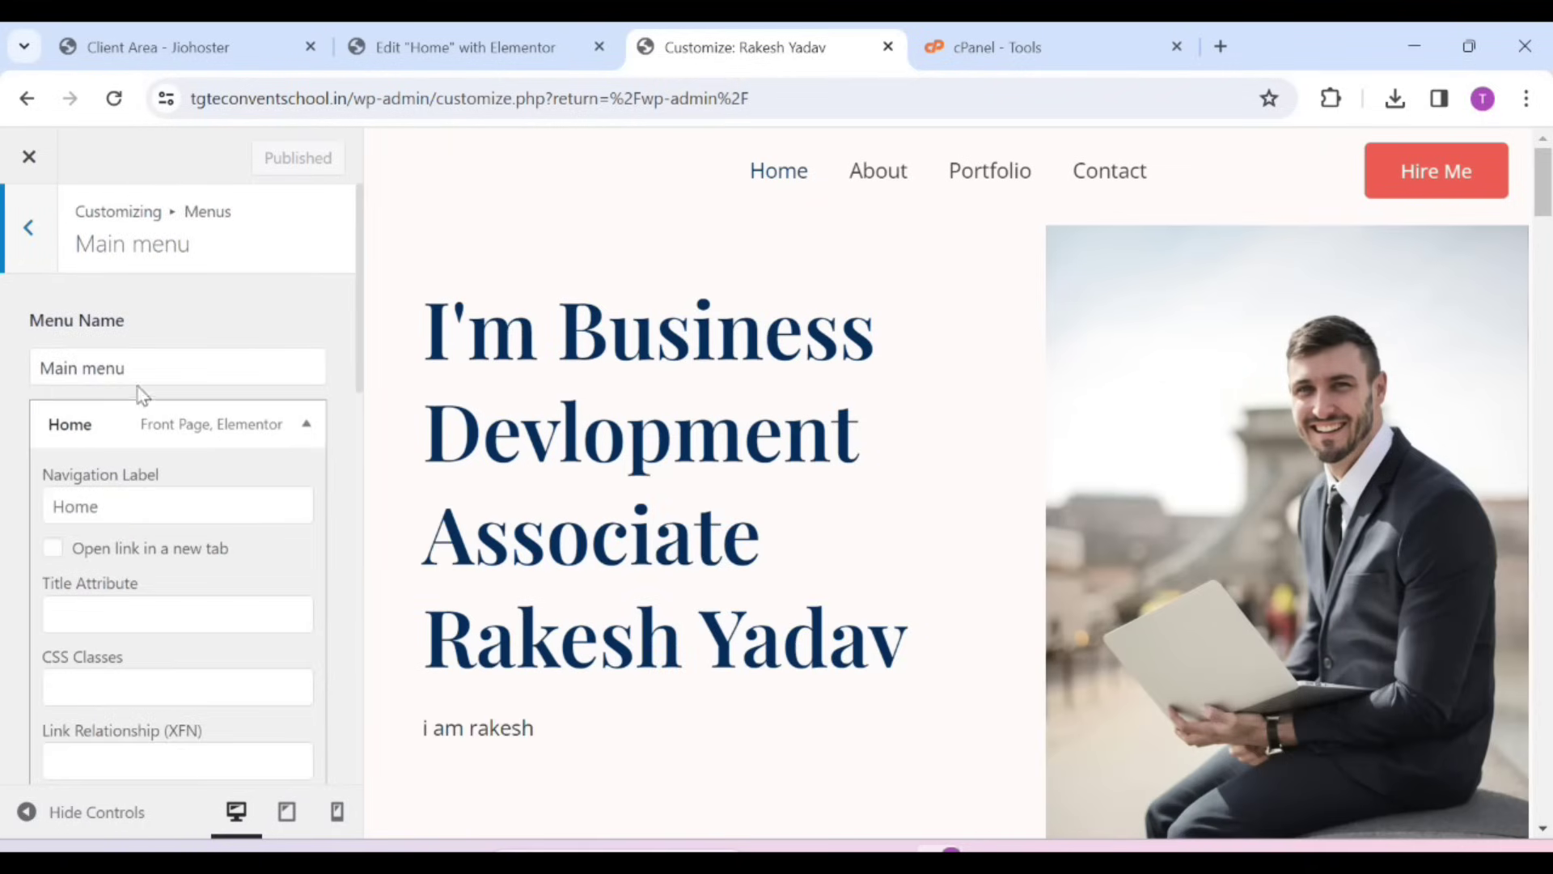
scroll(158, 608, down, 4)
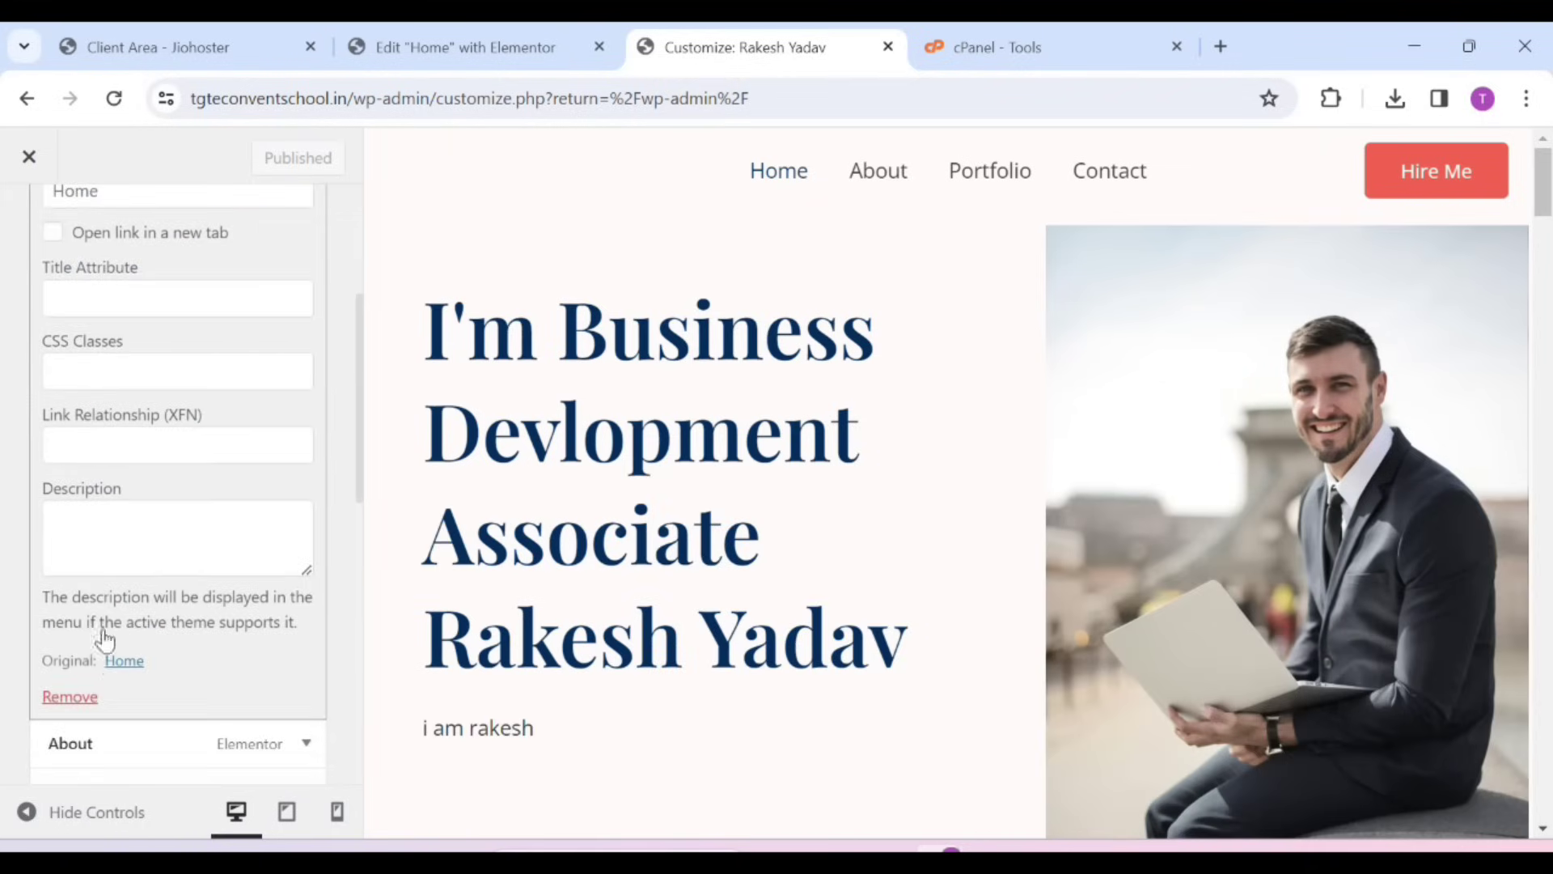
scroll(115, 683, down, 4)
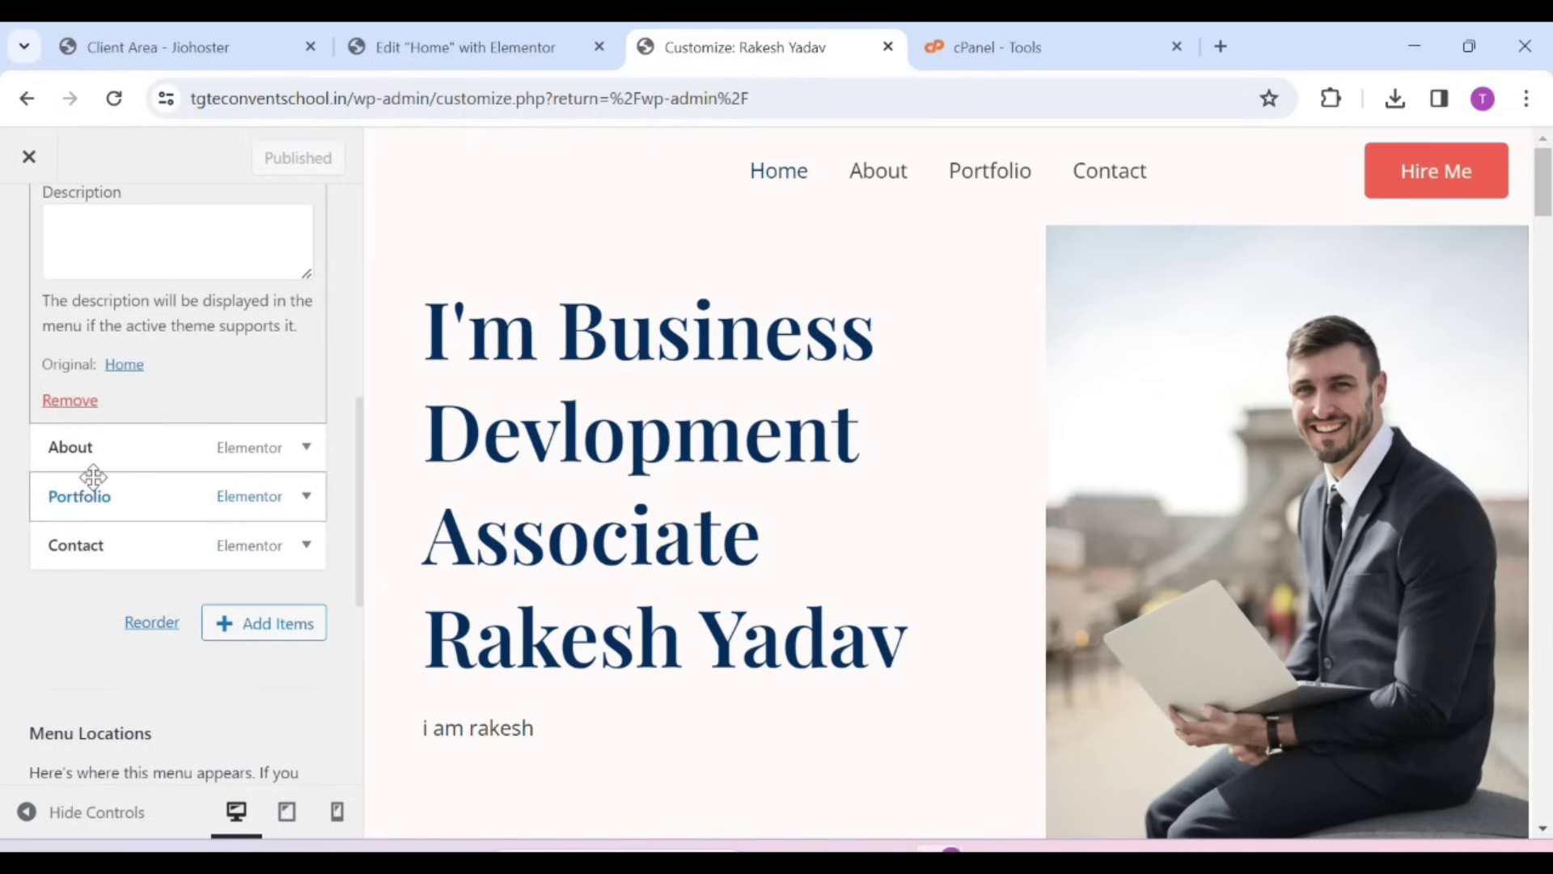
click(93, 478)
scroll(156, 600, down, 5)
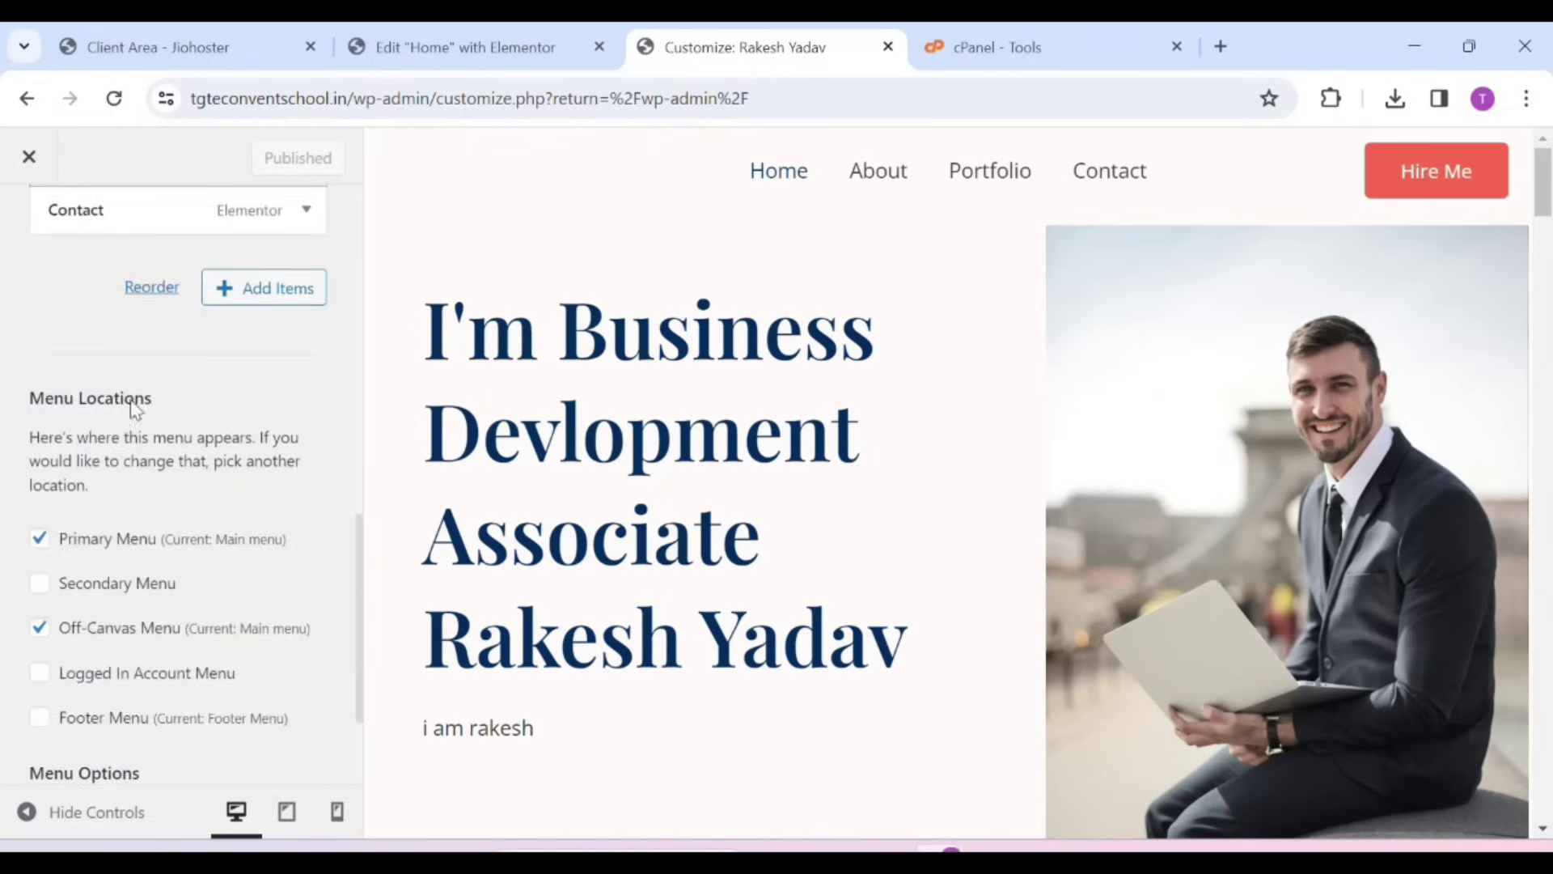
scroll(137, 405, up, 5)
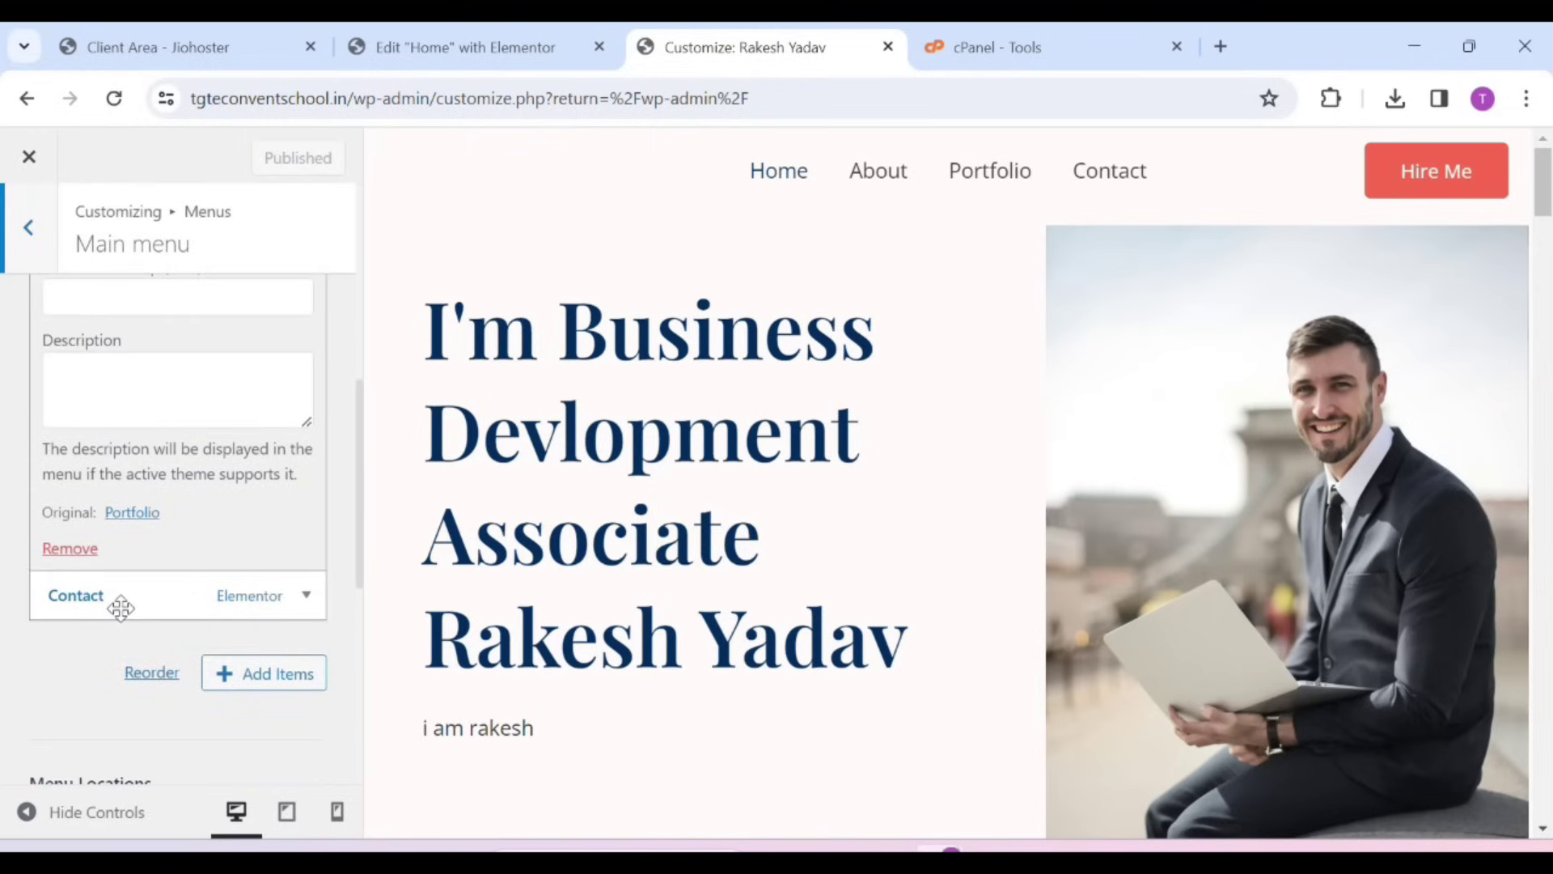
click(120, 598)
scroll(176, 700, down, 8)
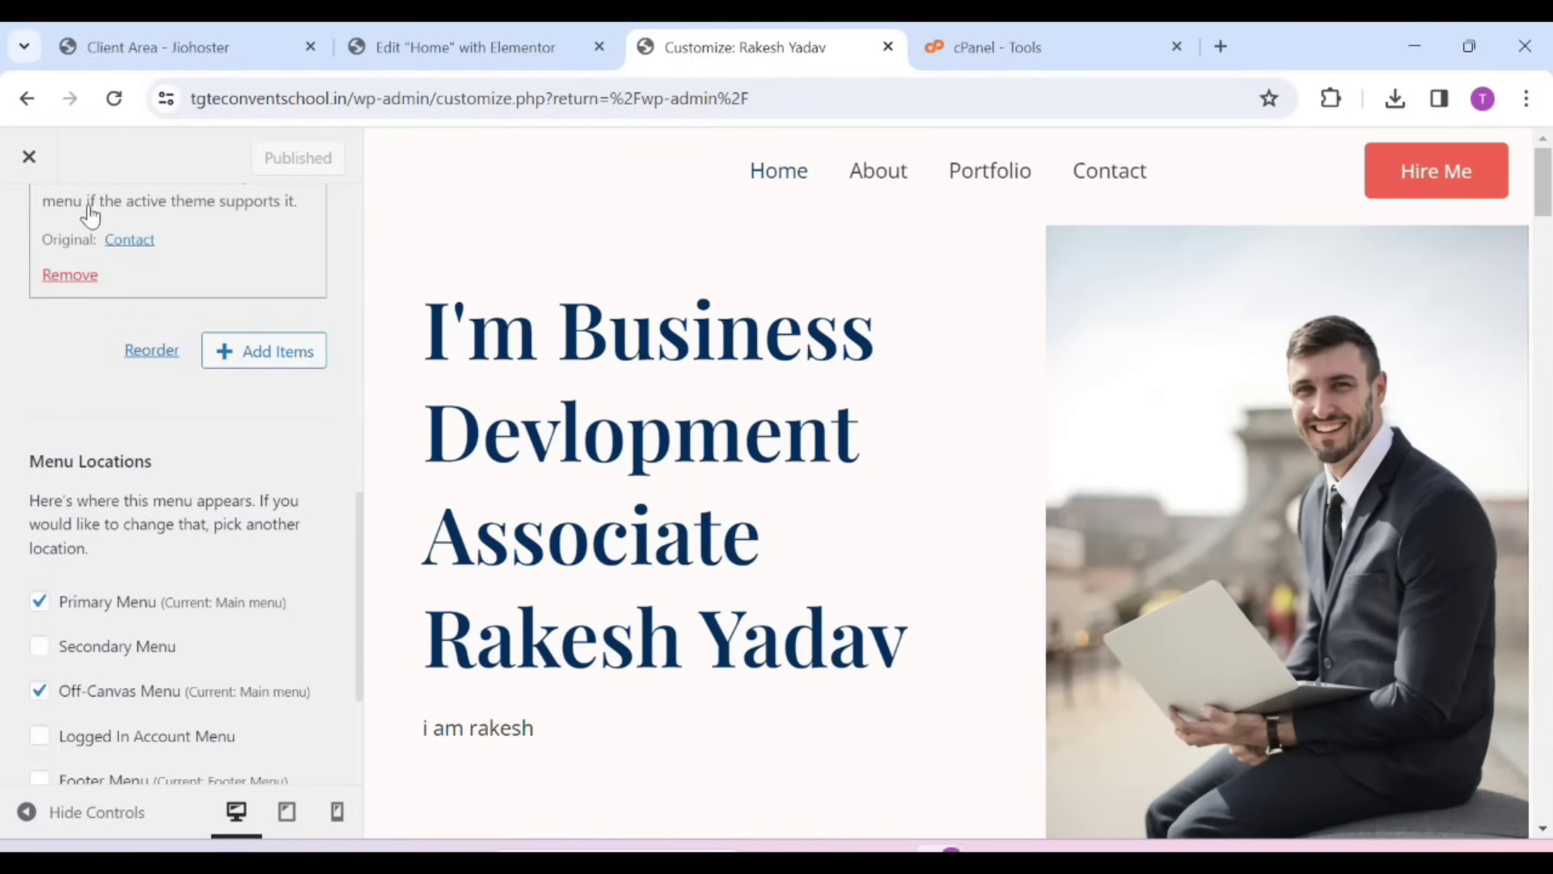
click(66, 275)
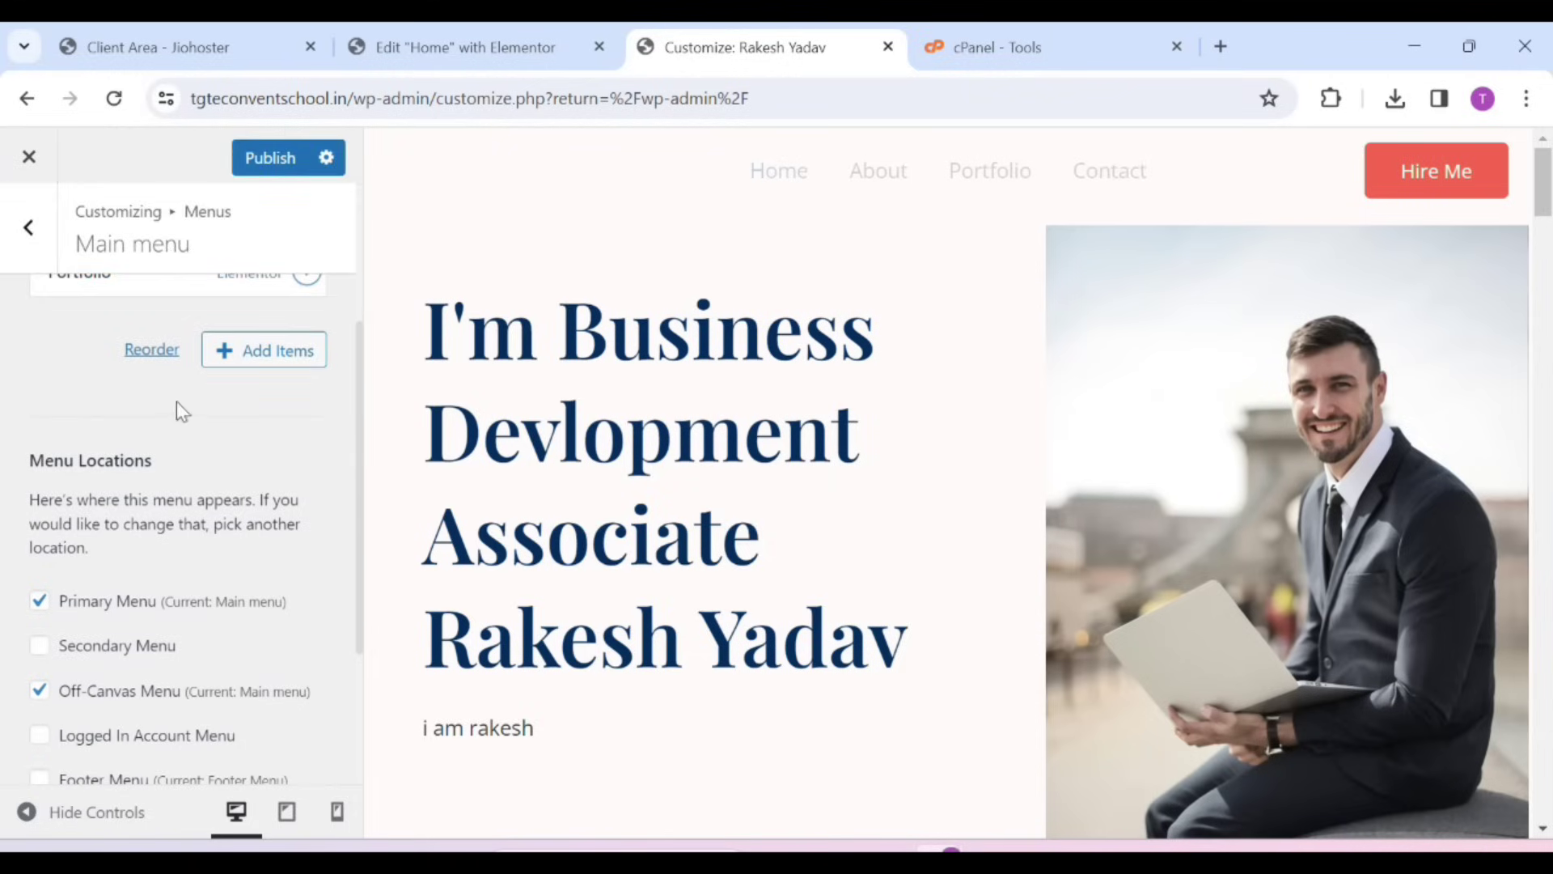
Publish the edited Main menu to the live site
click(270, 159)
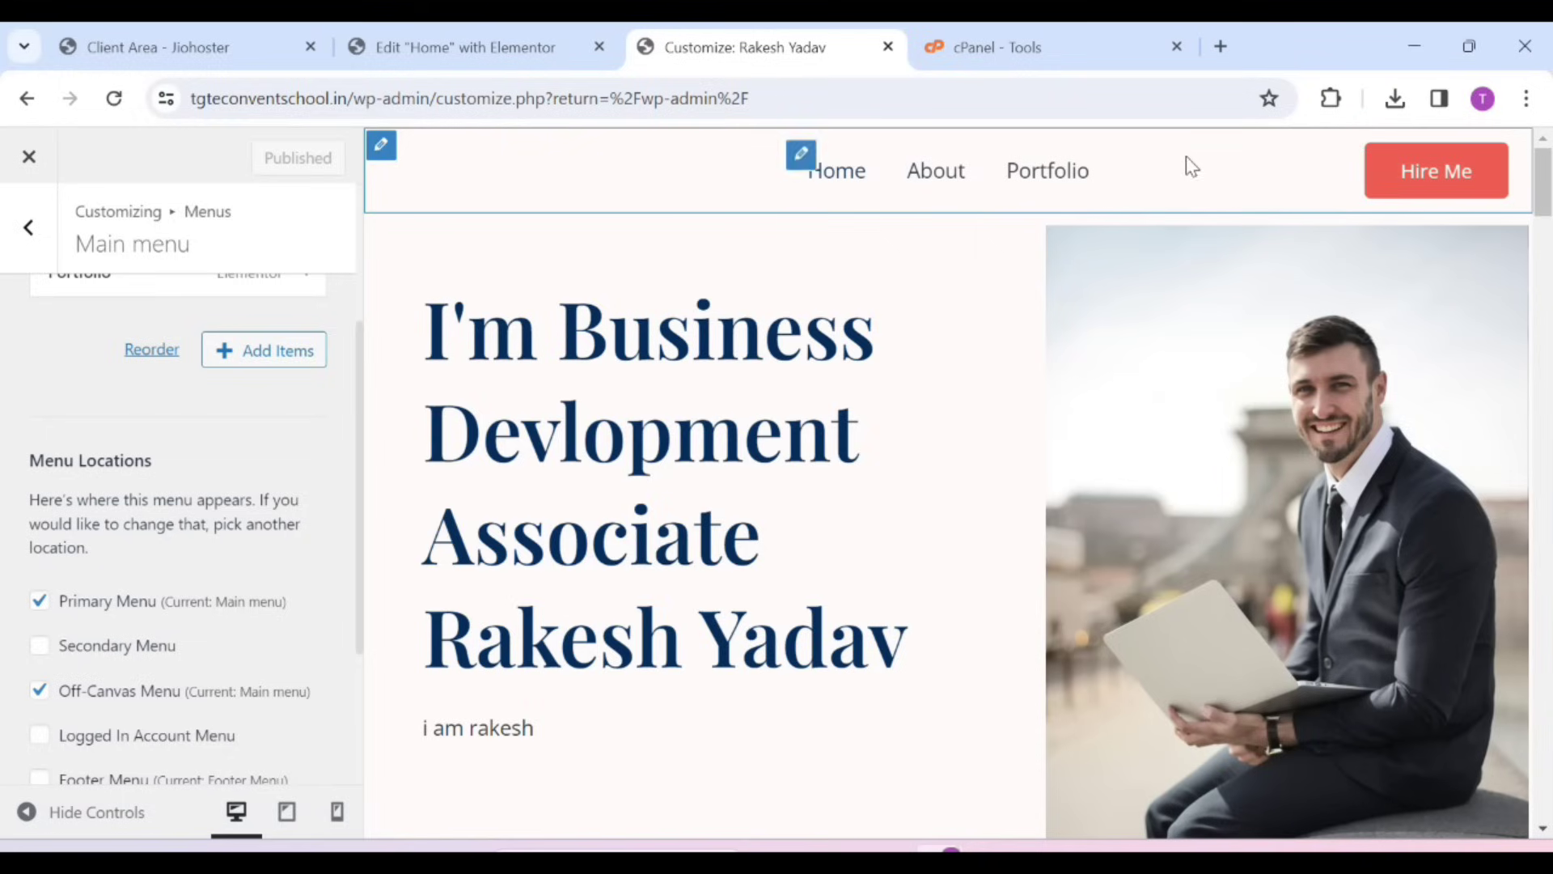
scroll(984, 581, down, 8)
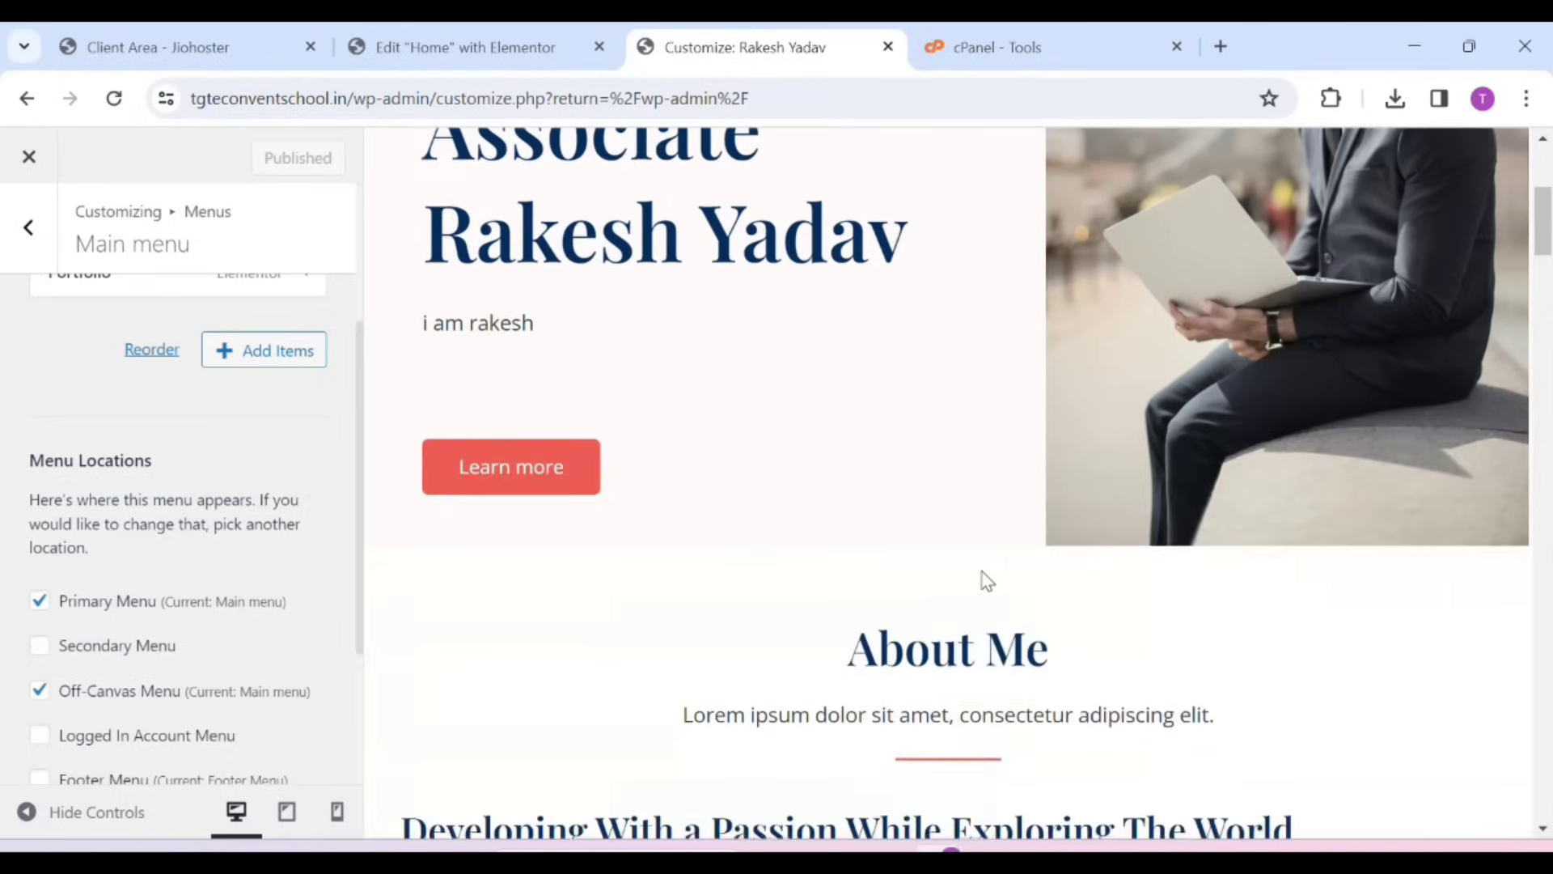
scroll(983, 579, up, 8)
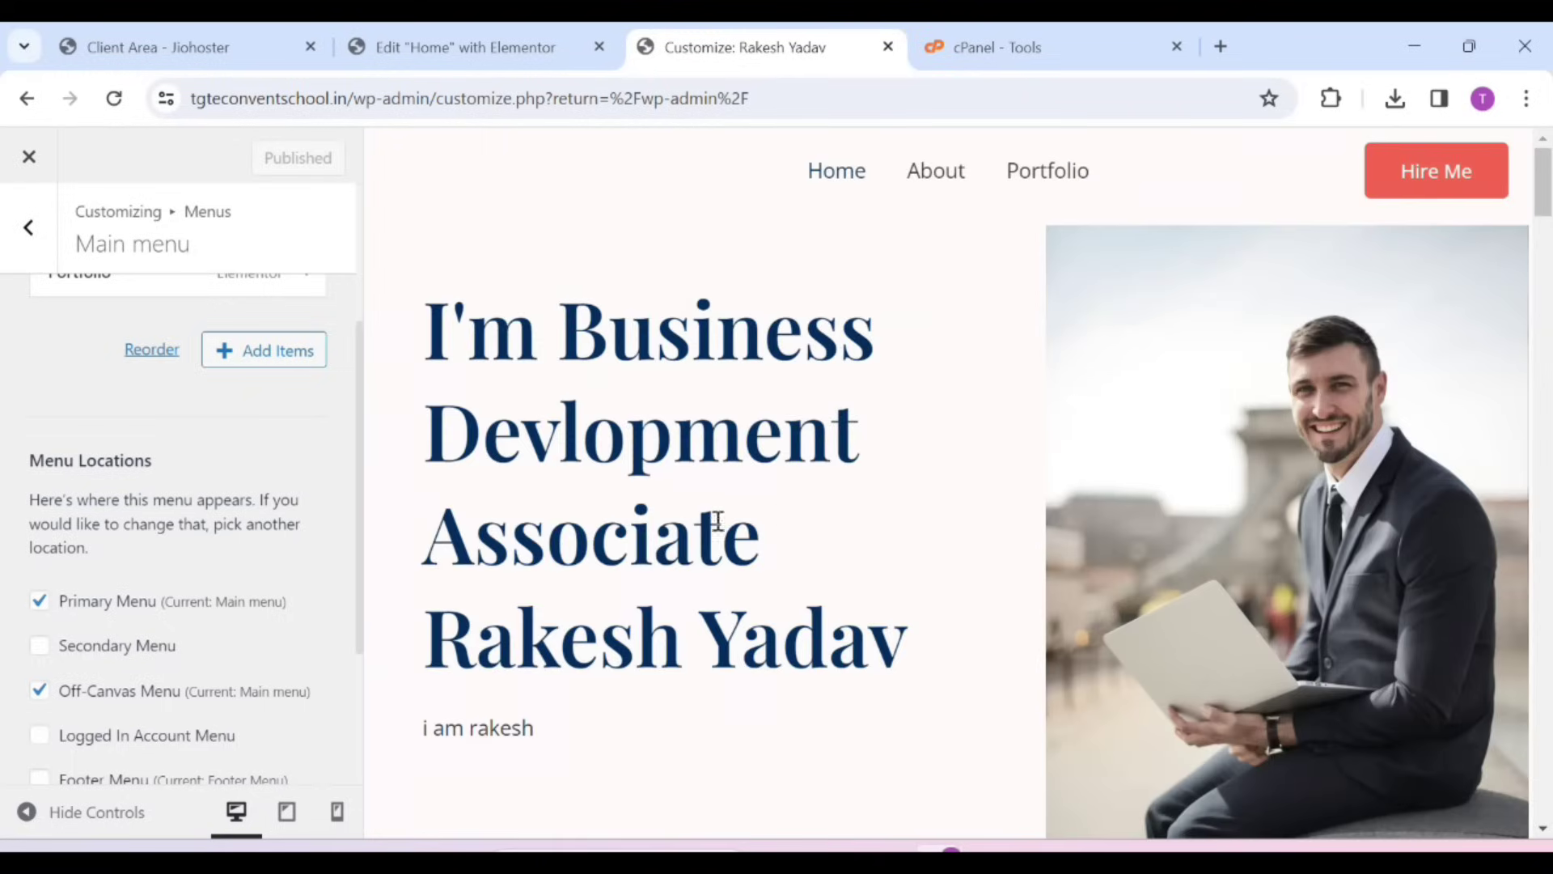
Replace the header logo with the pink megaphone image from the media library
click(25, 230)
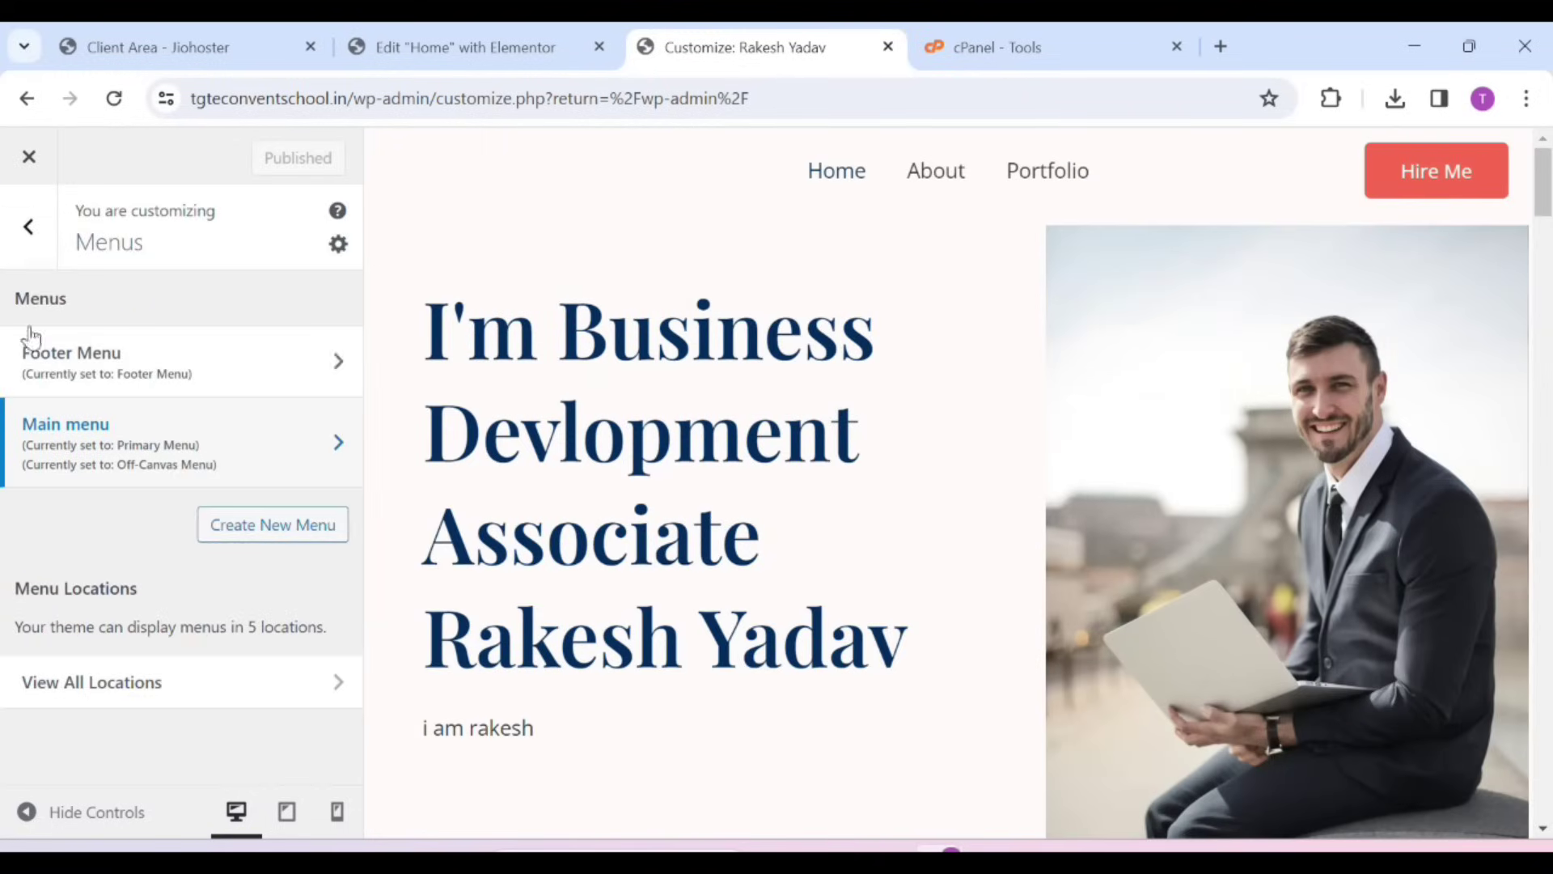
click(22, 266)
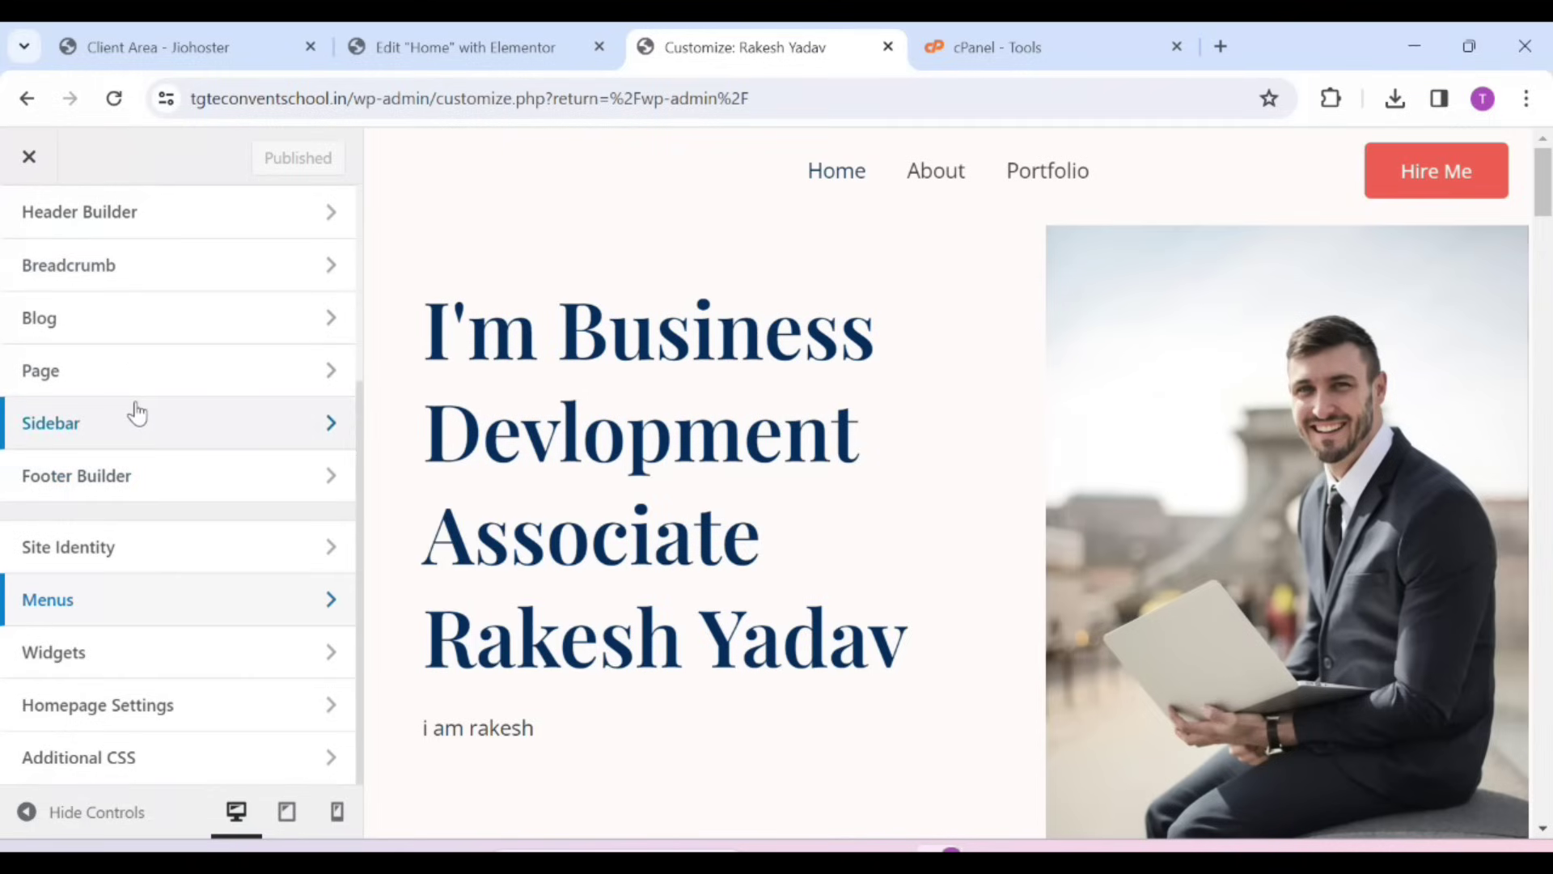
click(121, 546)
click(188, 482)
scroll(465, 583, down, 8)
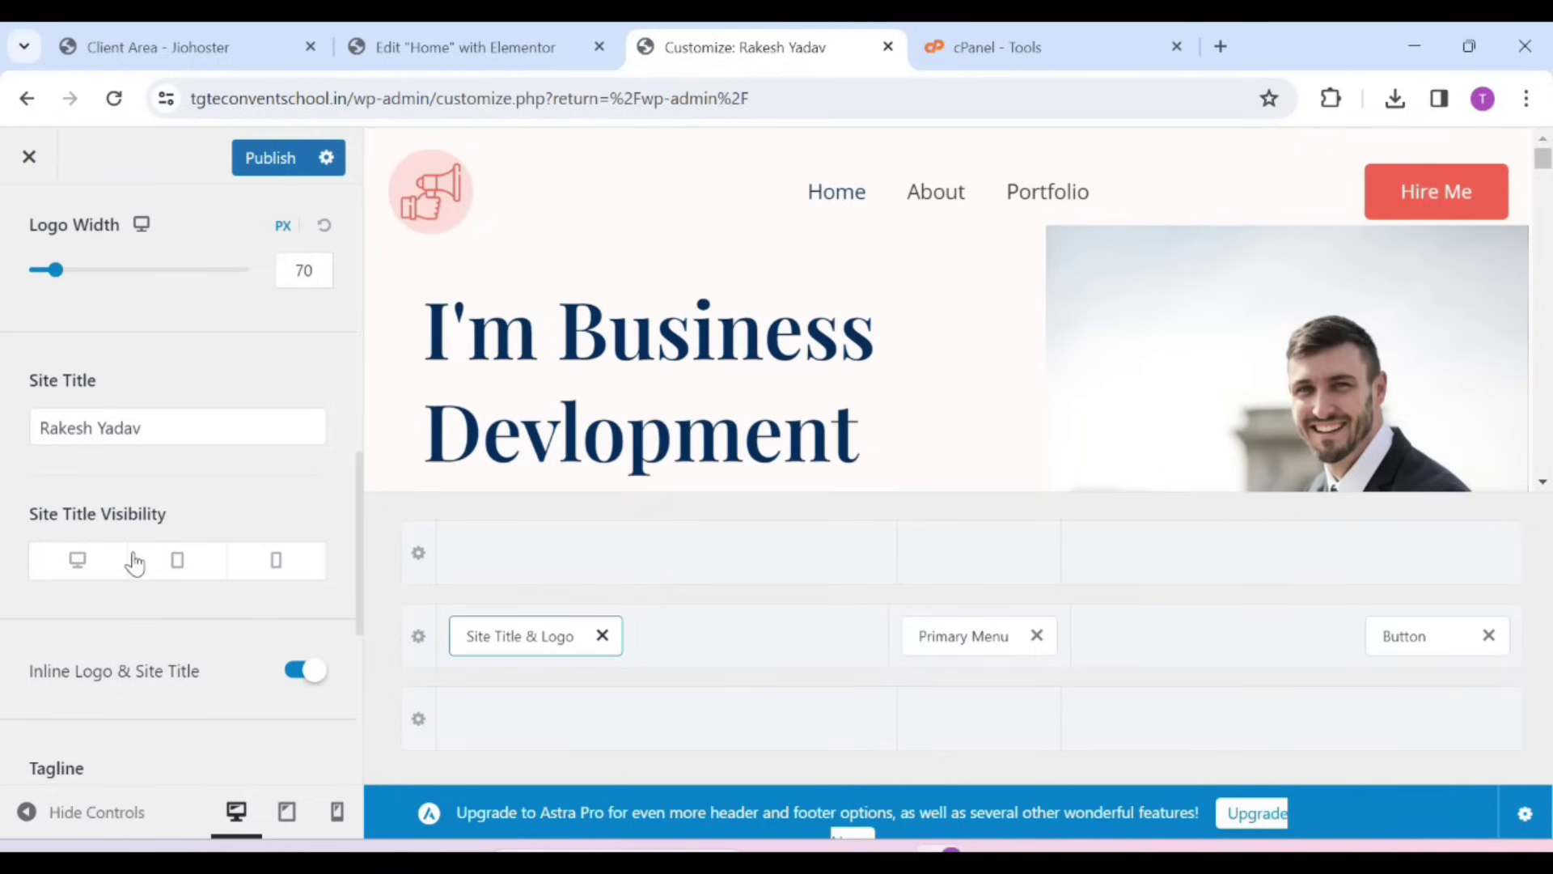
scroll(134, 564, down, 4)
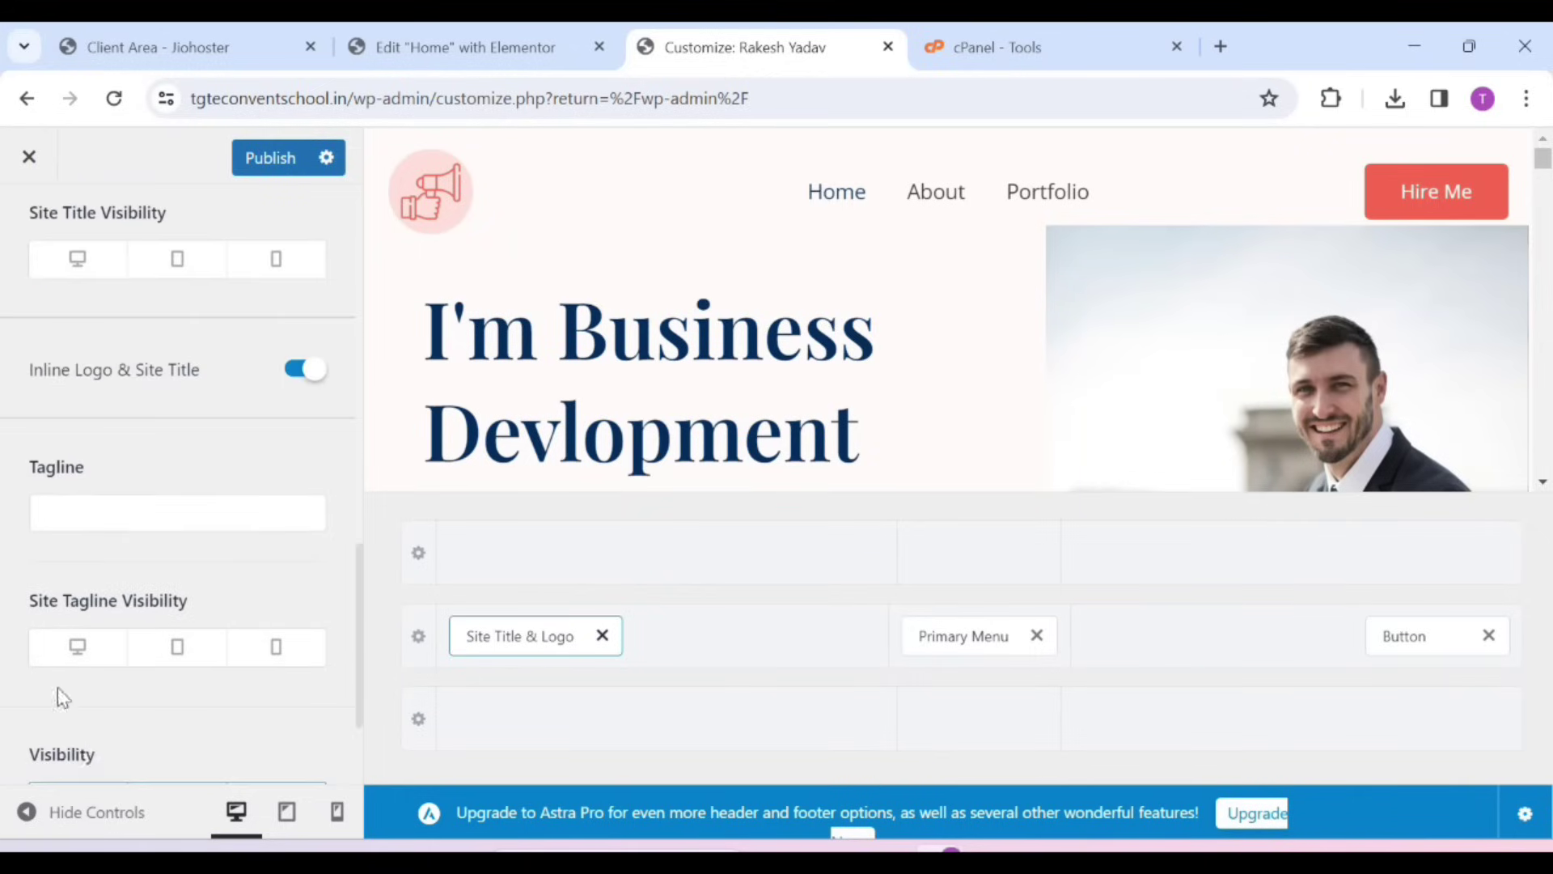
Publish the new megaphone header logo
click(266, 164)
scroll(56, 449, up, 5)
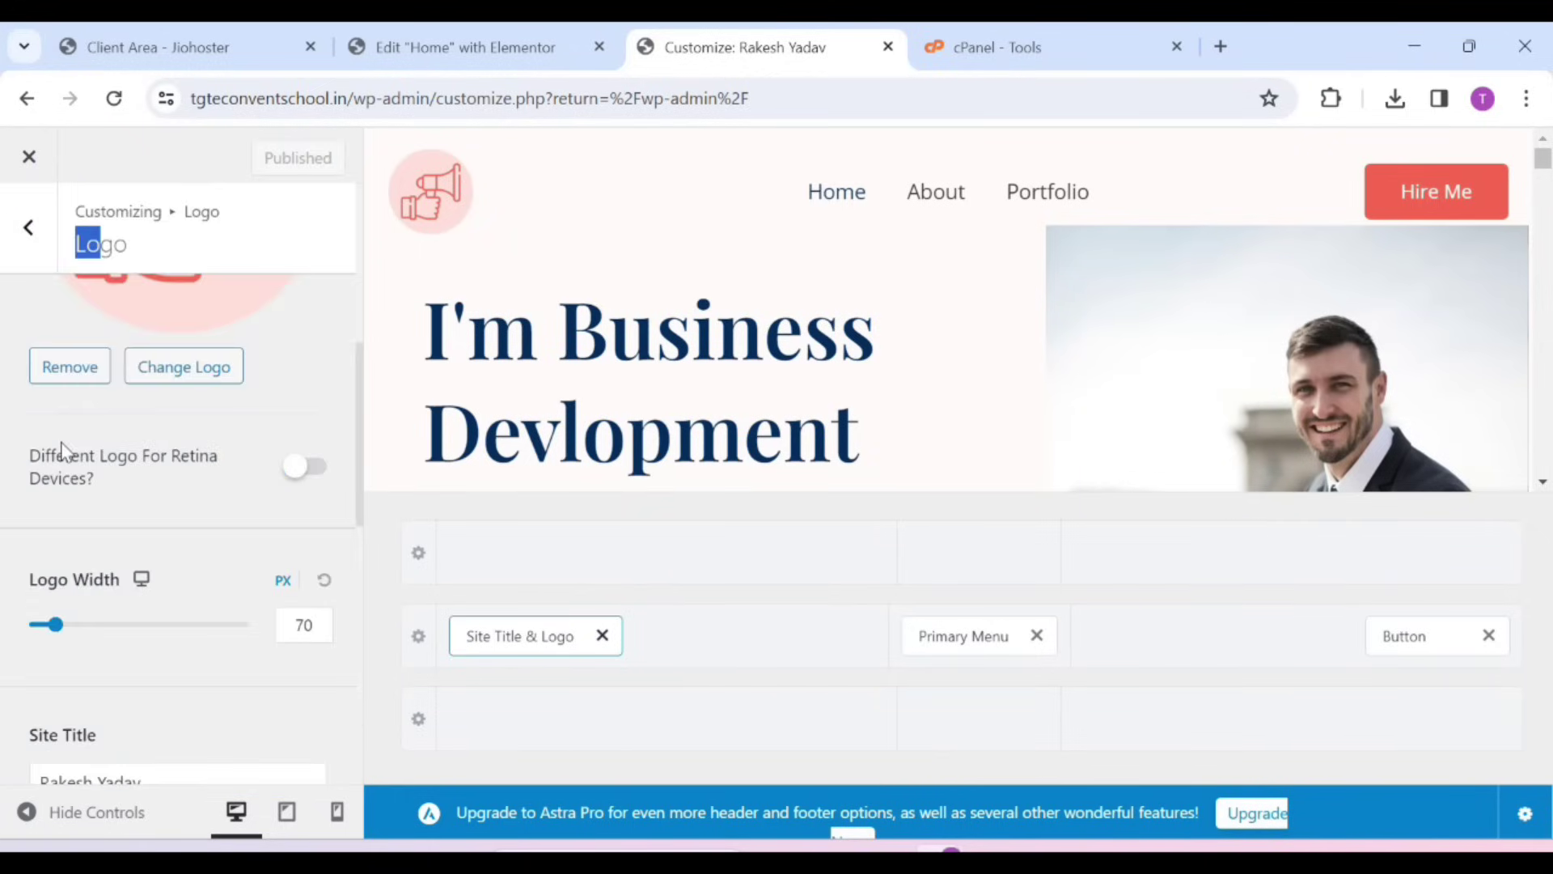
scroll(669, 423, down, 5)
scroll(780, 343, up, 5)
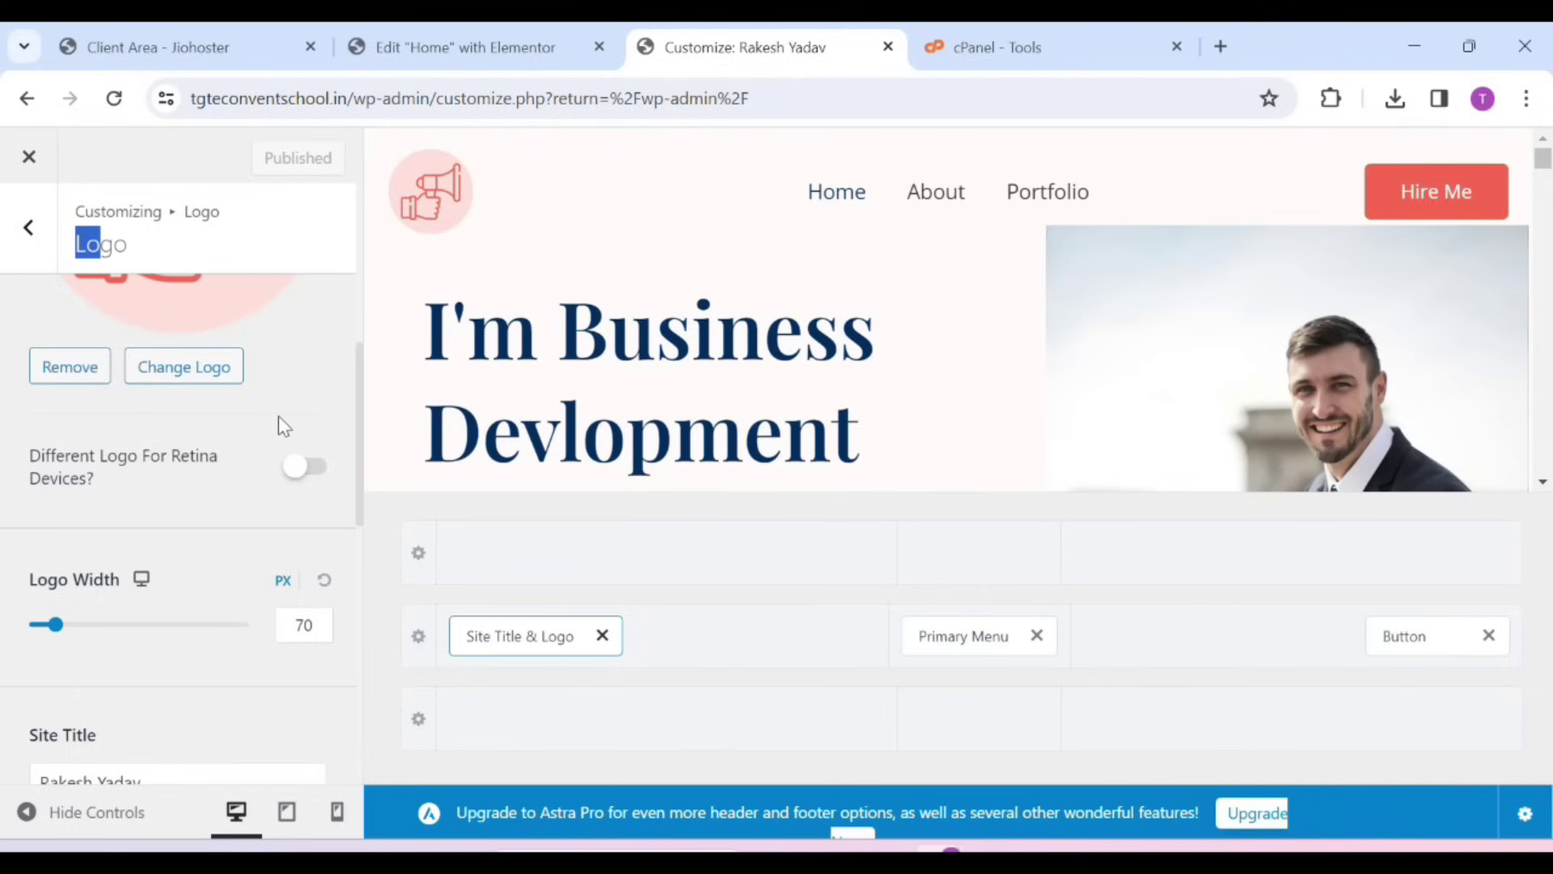